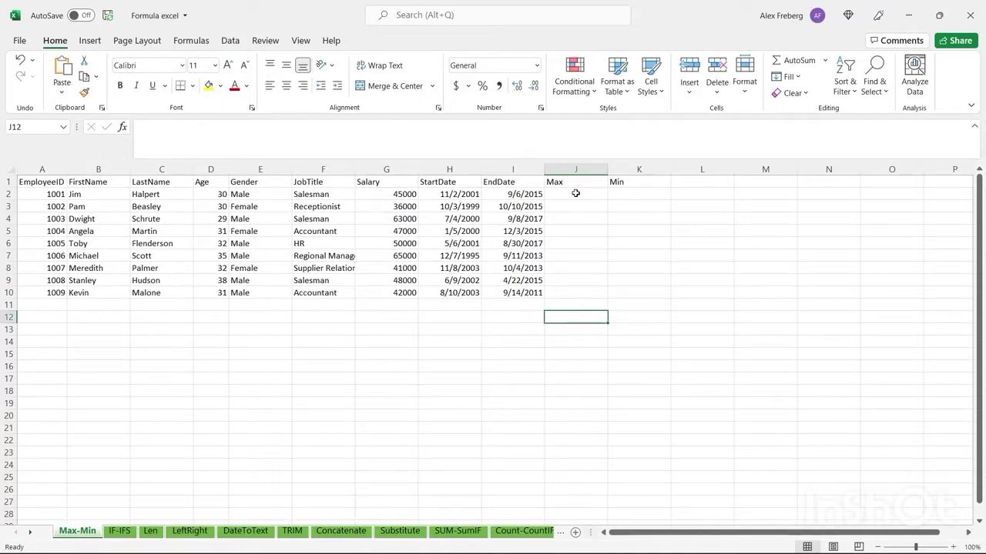
- Enter the formula =MAX(H2:H10) in cell J2 to return the latest start date
{"action": "left_click", "coordinate": [575, 193]}
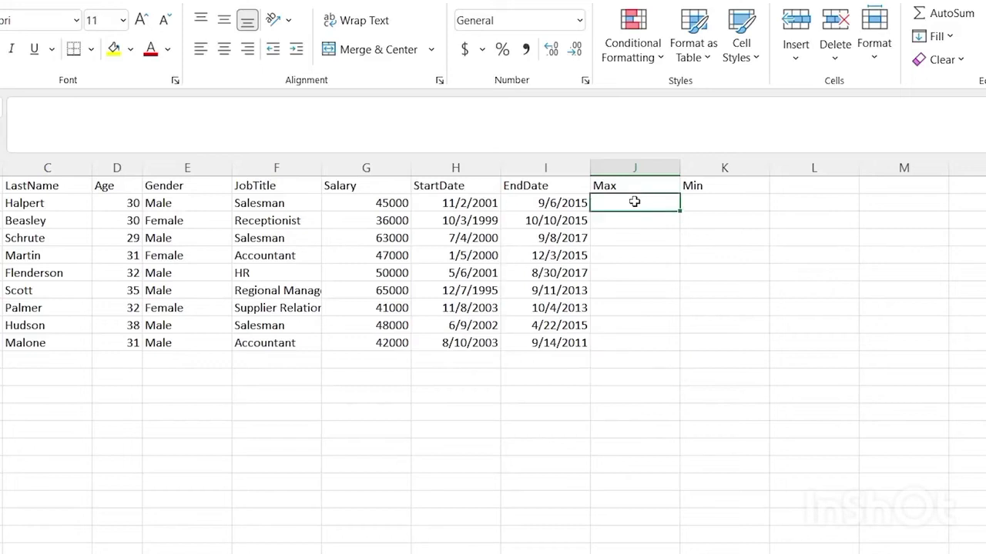
{"action": "type", "text": "="}
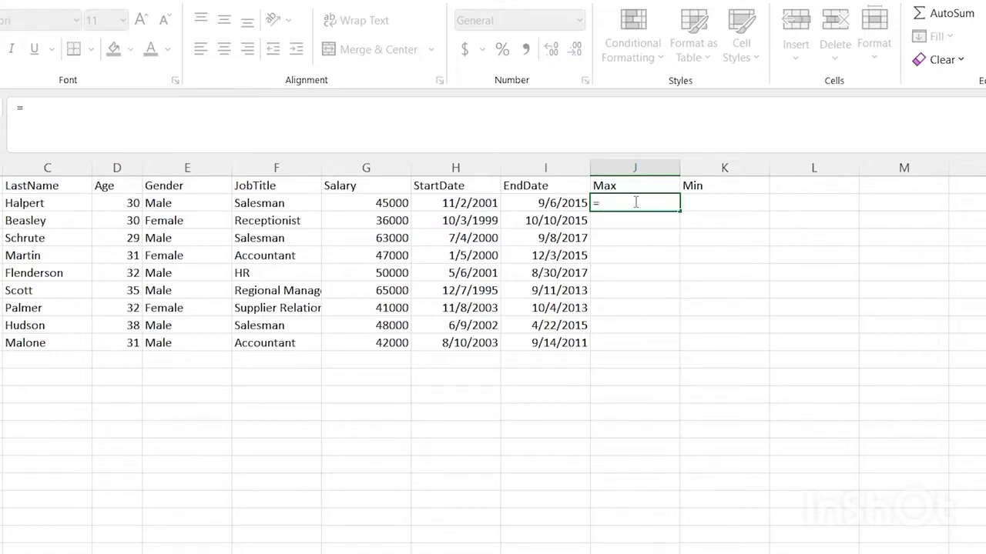
{"action": "type", "text": "Max"}
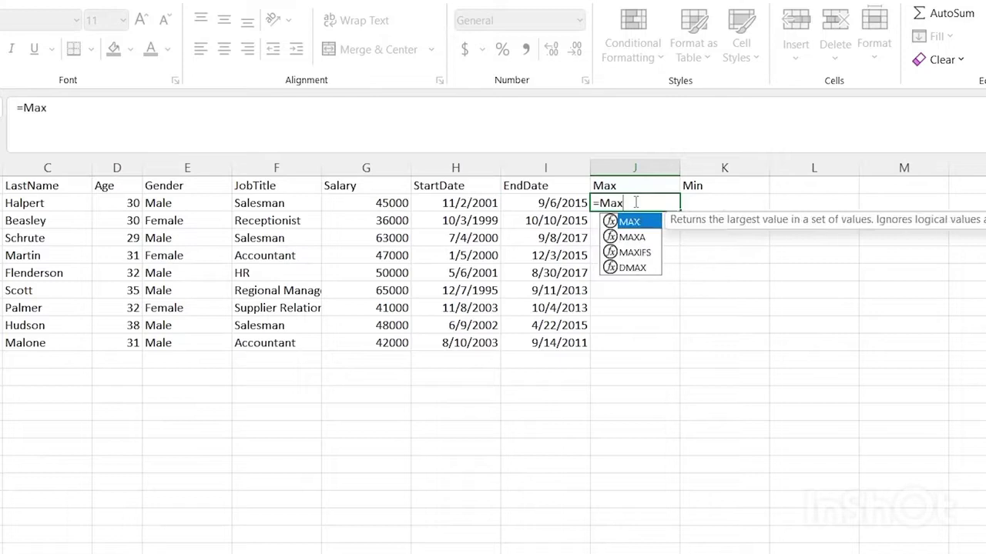
{"action": "key", "text": "Tab"}
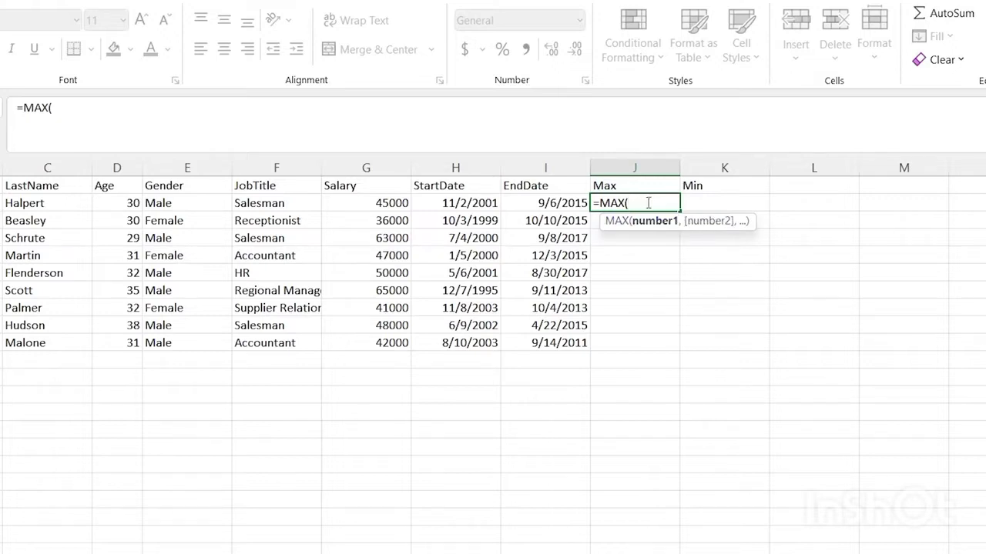
{"action": "left_click", "coordinate": [472, 203]}
{"action": "left_click", "coordinate": [448, 343], "text": "shift"}
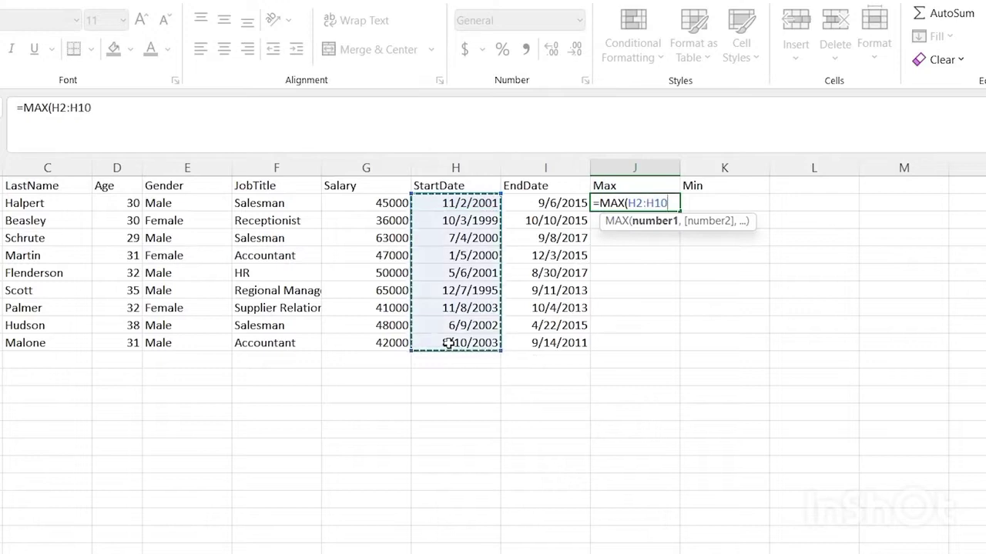
{"action": "type", "text": ")"}
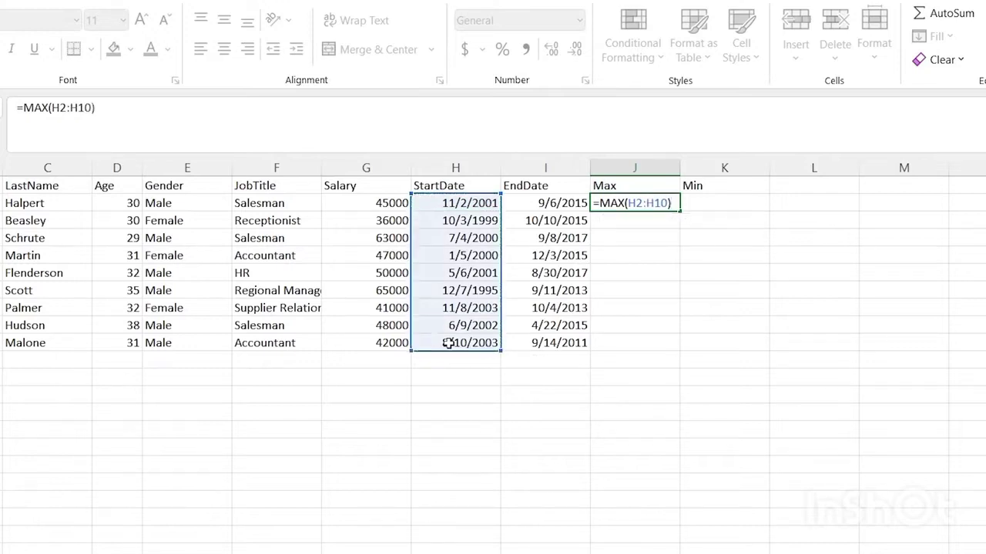
{"action": "key", "text": "Return"}
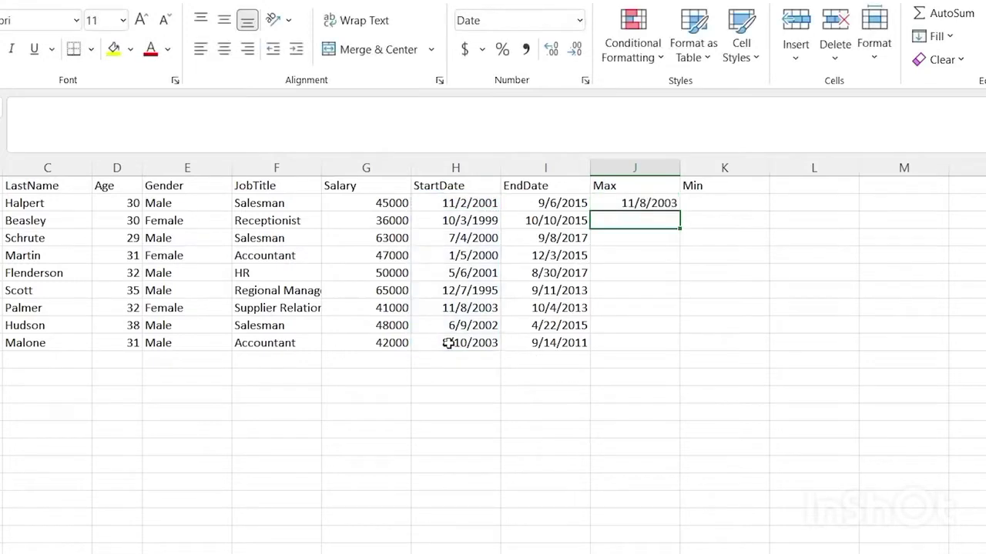
- Compare the MAX result in J2 with the dates in the StartDate column
{"action": "left_click", "coordinate": [629, 204]}
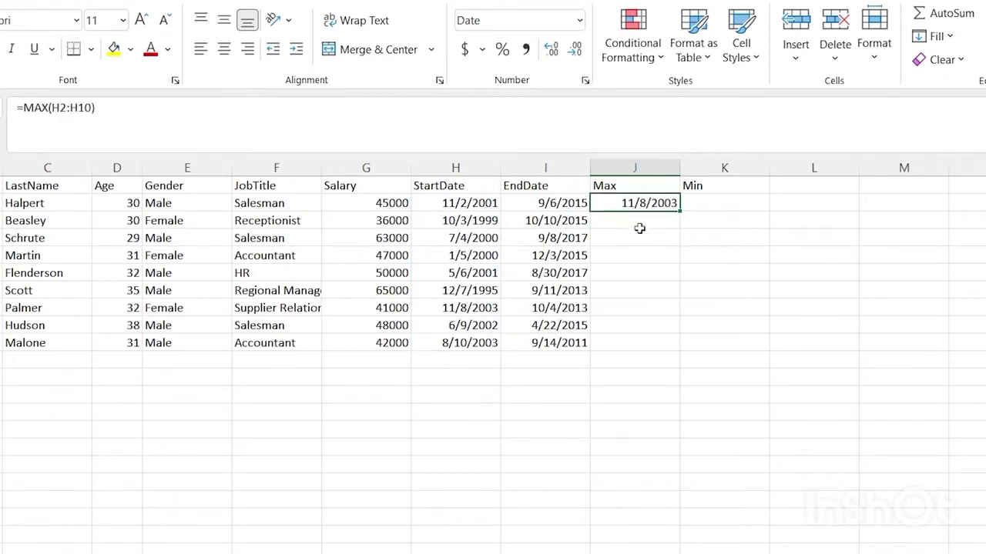
{"action": "left_click", "coordinate": [474, 187]}
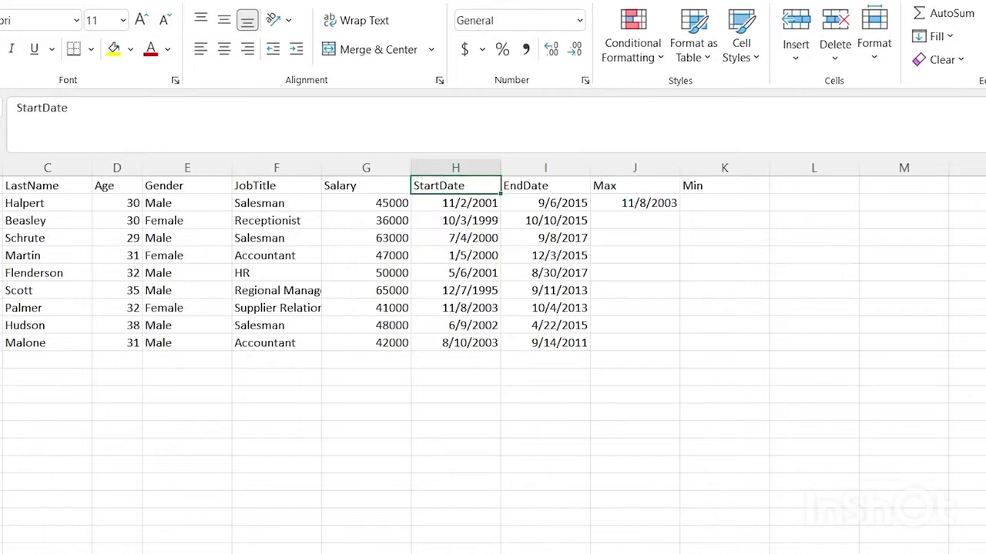
{"action": "left_click_drag", "start_coordinate": [481, 201], "coordinate": [479, 345]}
{"action": "left_click", "coordinate": [482, 345]}
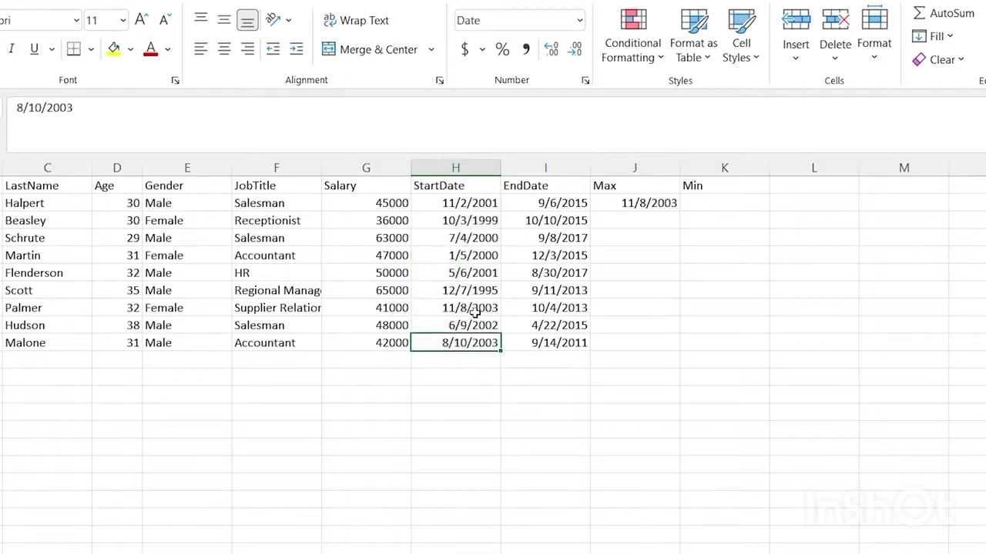
{"action": "left_click", "coordinate": [474, 309]}
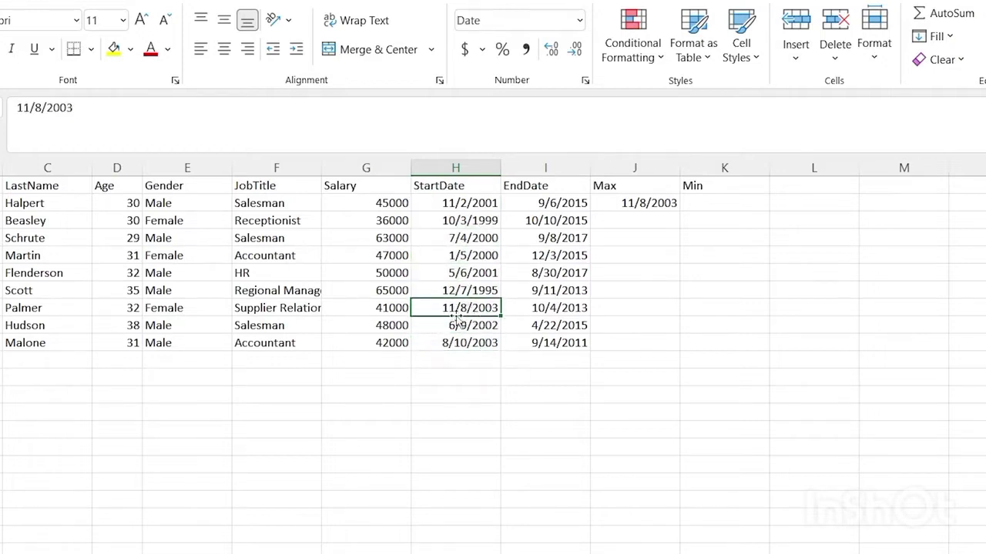
{"action": "left_click", "coordinate": [649, 203]}
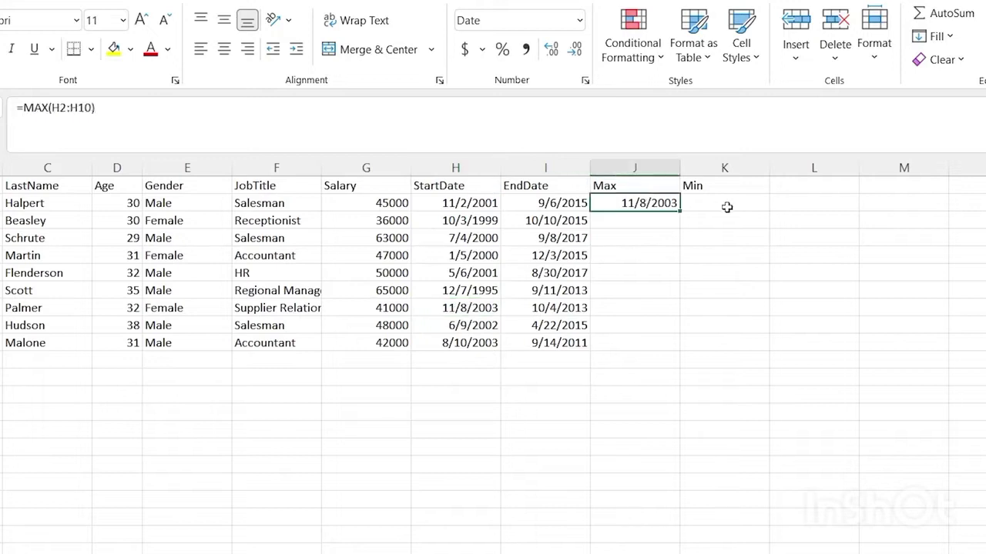
- Enter the formula =MIN(H2:H10) in cell K2 and check the result against the matching employee's start date
{"action": "left_click", "coordinate": [727, 204]}
{"action": "type", "text": "="}
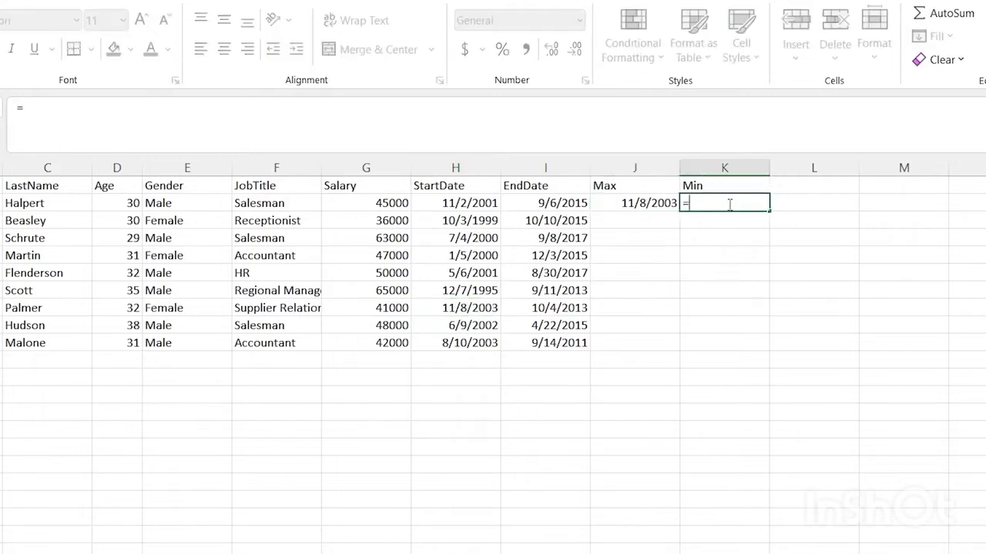
{"action": "type", "text": "MIN("}
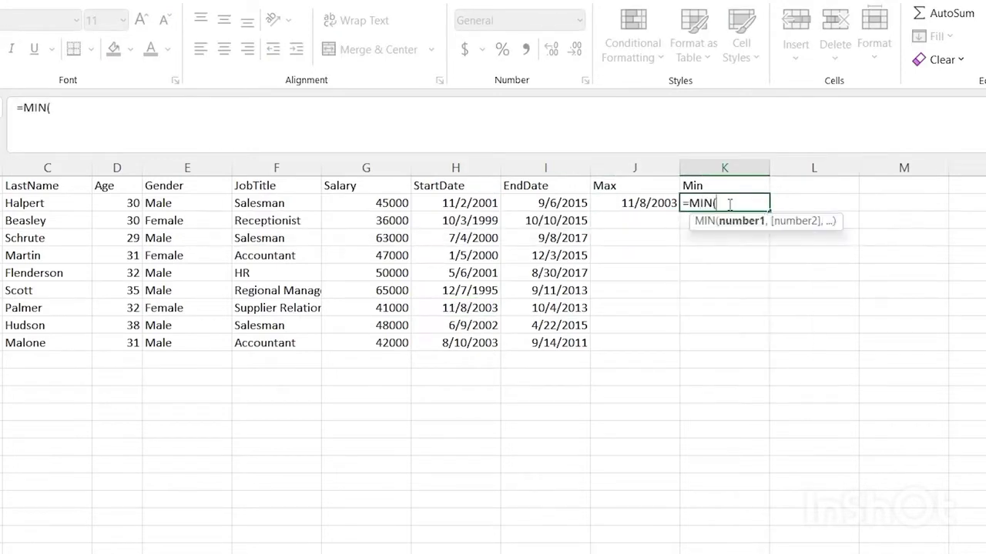
{"action": "left_click", "coordinate": [469, 203]}
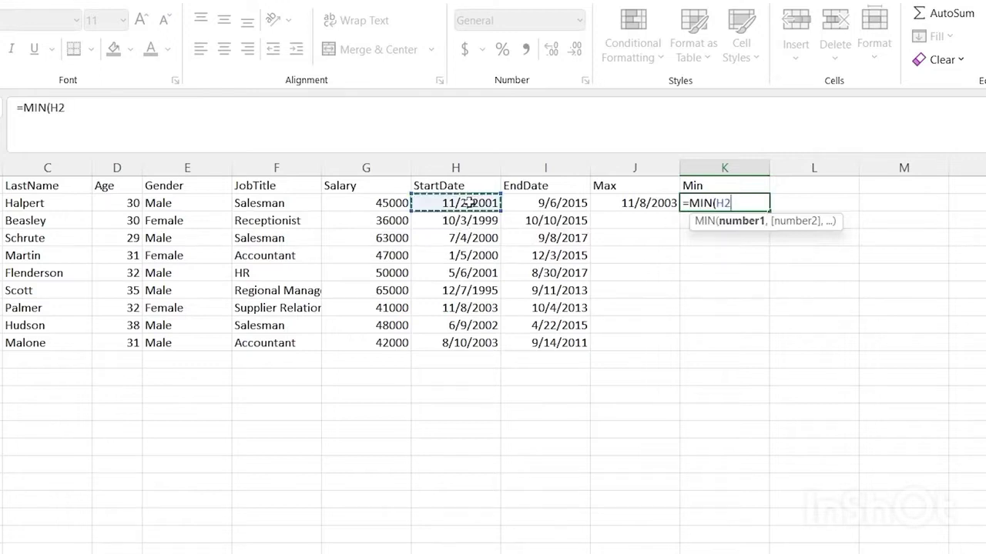
{"action": "left_click_drag", "start_coordinate": [456, 329], "coordinate": [455, 343]}
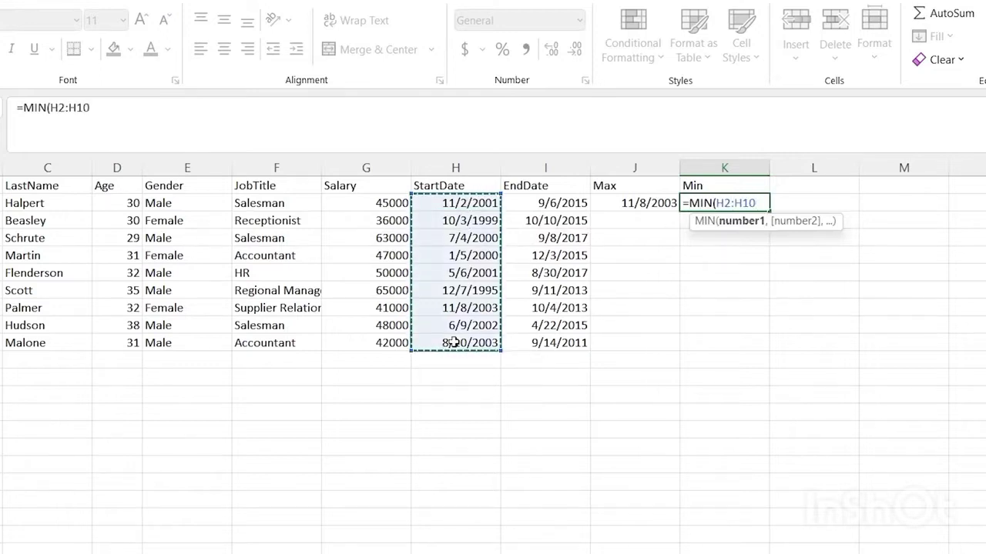
{"action": "type", "text": ")"}
{"action": "key", "text": "Return"}
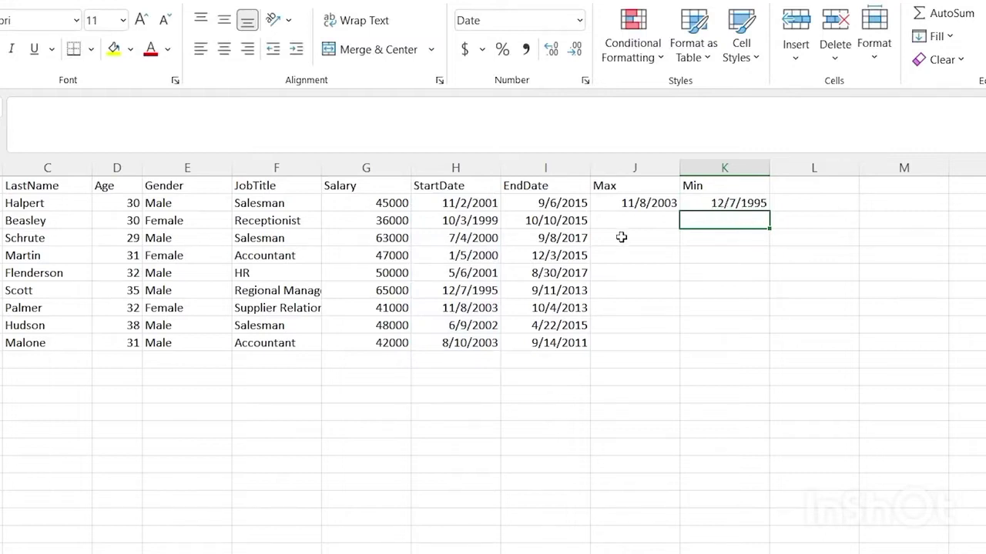
{"action": "left_click", "coordinate": [481, 293]}
{"action": "left_click", "coordinate": [36, 289]}
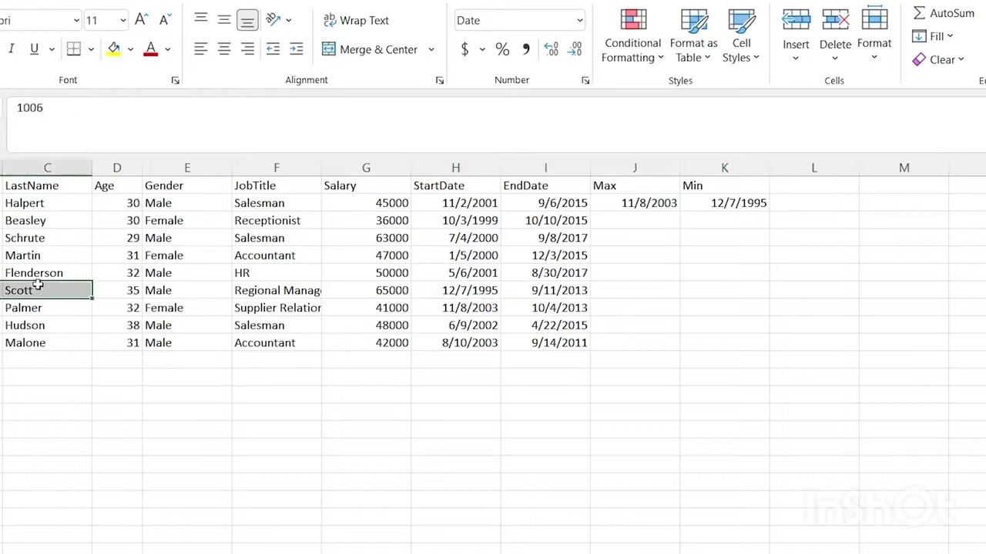
{"action": "left_click", "coordinate": [460, 290]}
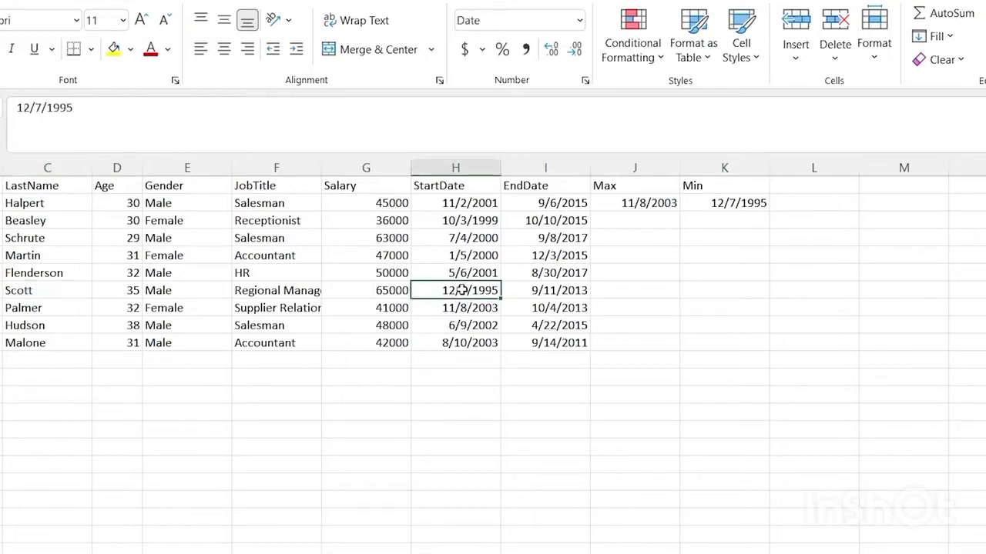
- Enter the formula =MAX(G2:G10) in cell J3 to return the highest salary
{"action": "left_click", "coordinate": [642, 221]}
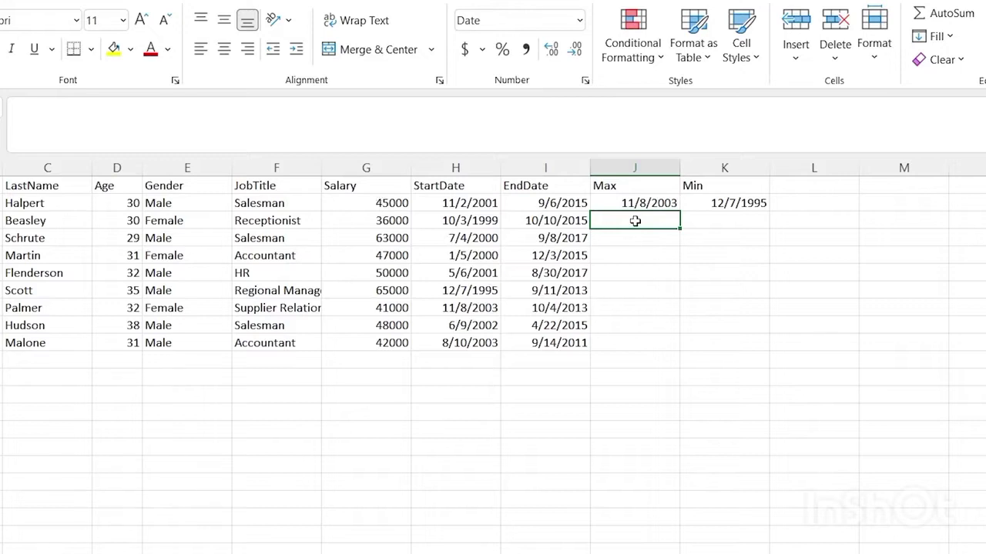
{"action": "type", "text": "=M"}
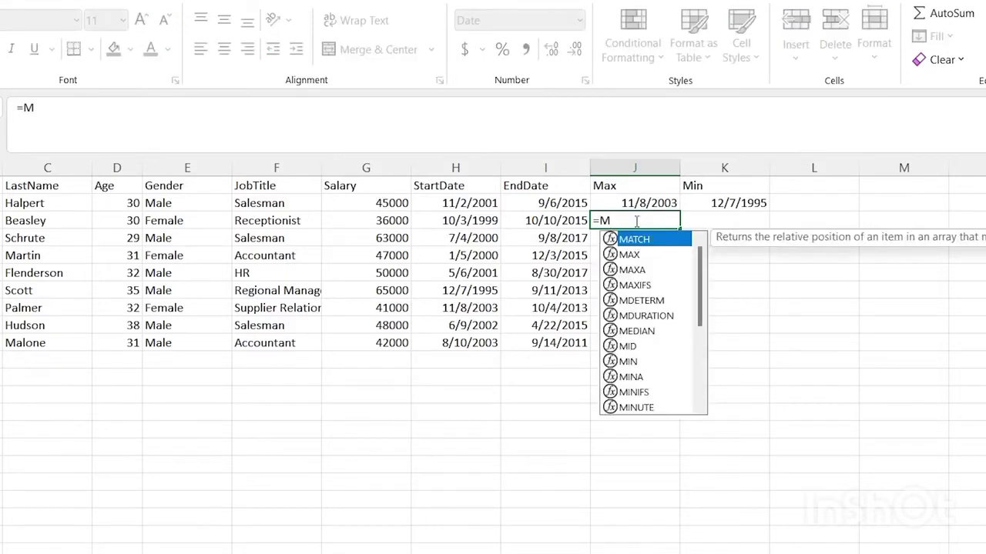
{"action": "type", "text": "AX("}
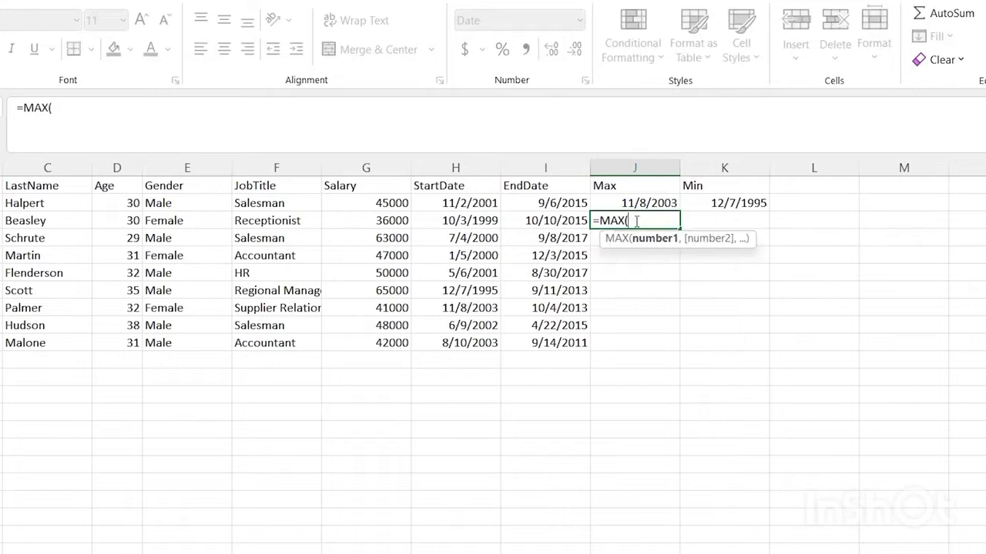
{"action": "left_click_drag", "start_coordinate": [383, 201], "coordinate": [377, 345]}
{"action": "key", "text": "Return"}
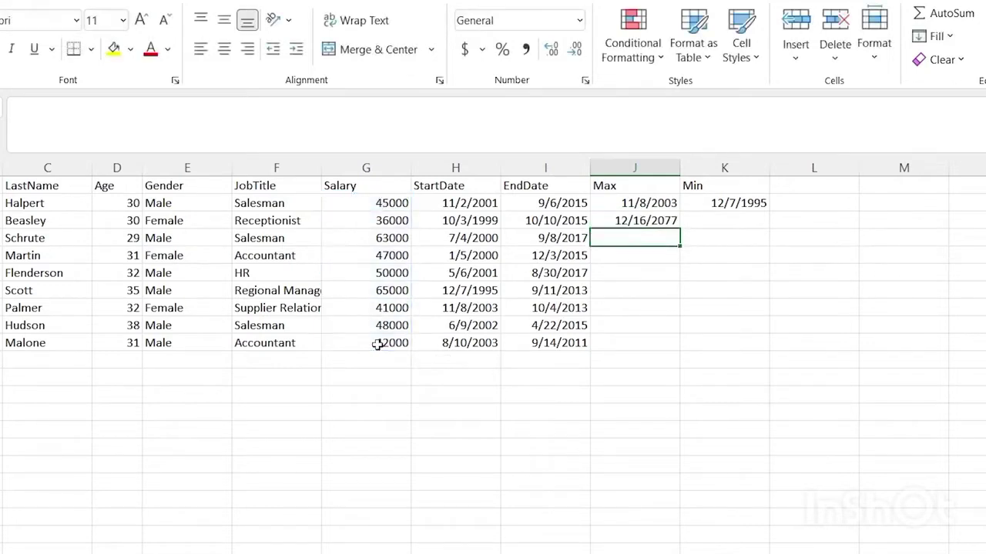
- Change the number format of cell J3 to General
{"action": "left_click", "coordinate": [635, 222]}
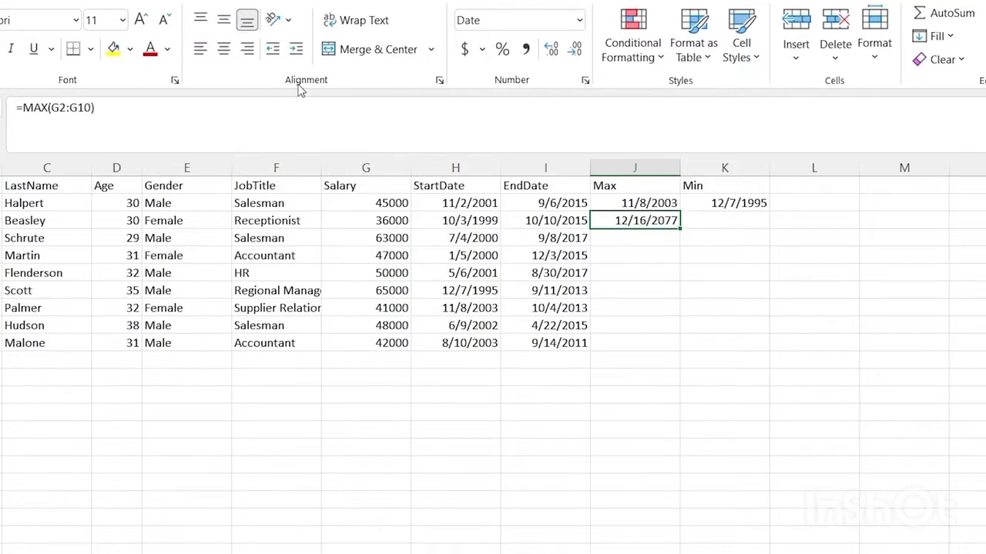
{"action": "left_click", "coordinate": [580, 20]}
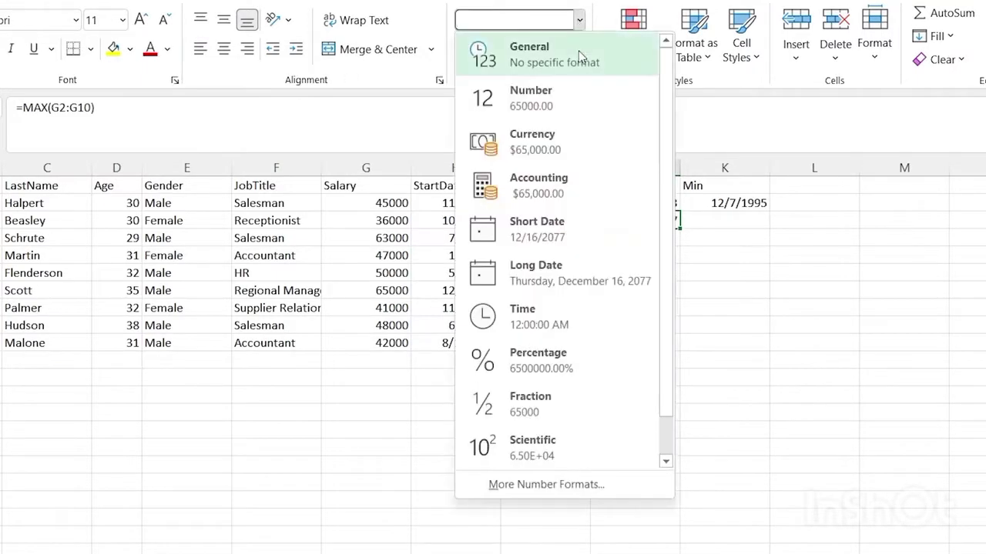
{"action": "left_click", "coordinate": [579, 51]}
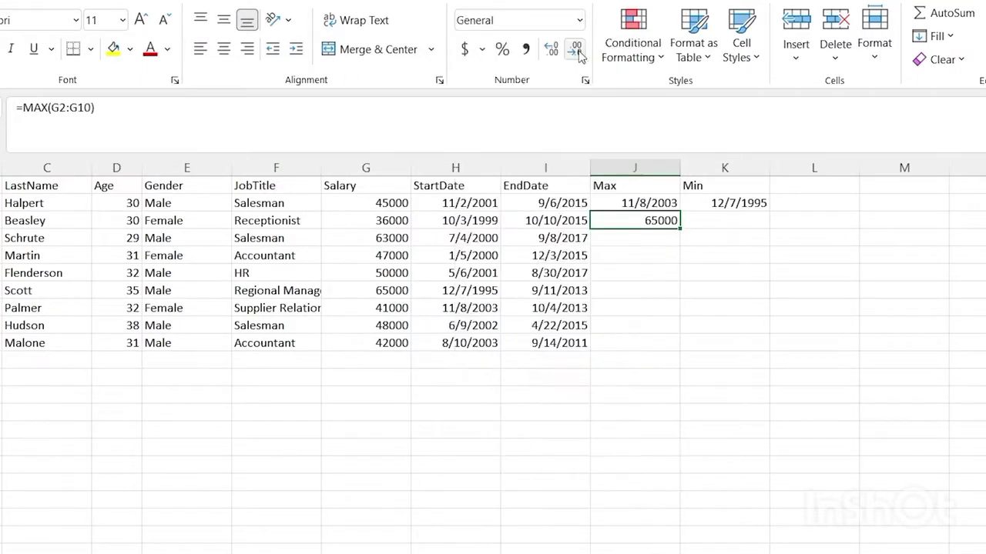
{"action": "left_click", "coordinate": [646, 247]}
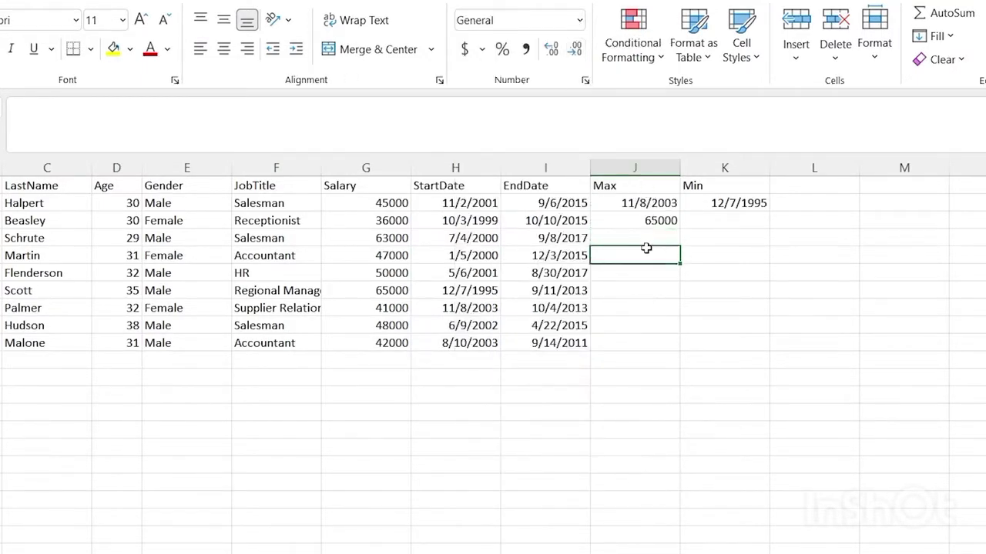
- Set cell K3 to the General number format and enter =MIN(G2:G10) to return the lowest salary
{"action": "left_click", "coordinate": [700, 219]}
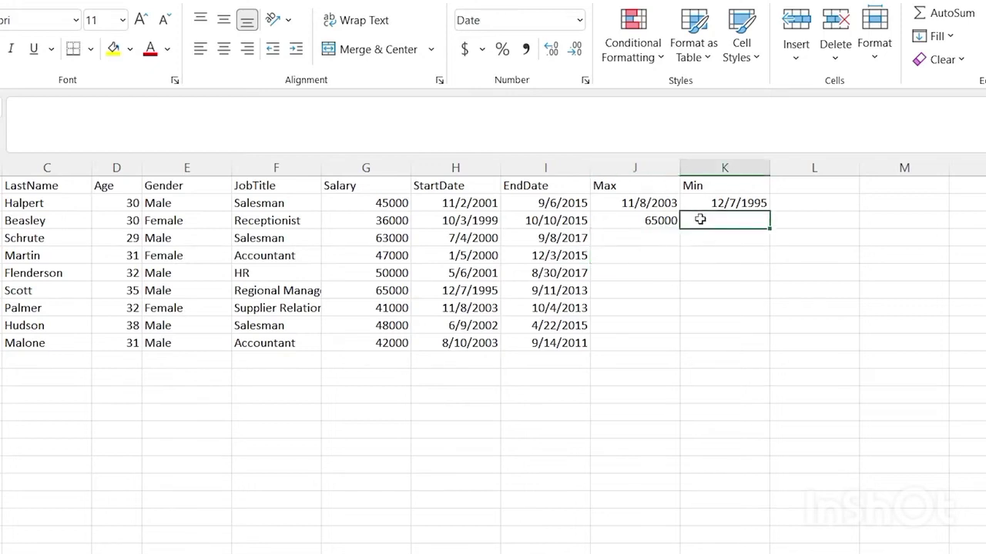
{"action": "left_click", "coordinate": [581, 23]}
{"action": "left_click", "coordinate": [568, 48]}
{"action": "type", "text": "=MIN("}
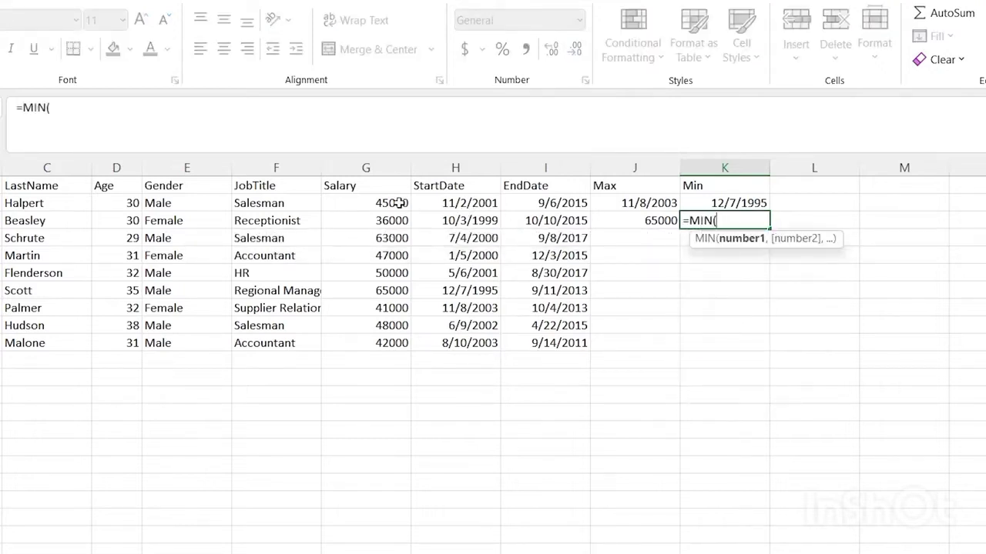
{"action": "left_click_drag", "start_coordinate": [390, 202], "coordinate": [379, 344]}
{"action": "type", "text": ")"}
{"action": "key", "text": "Return"}
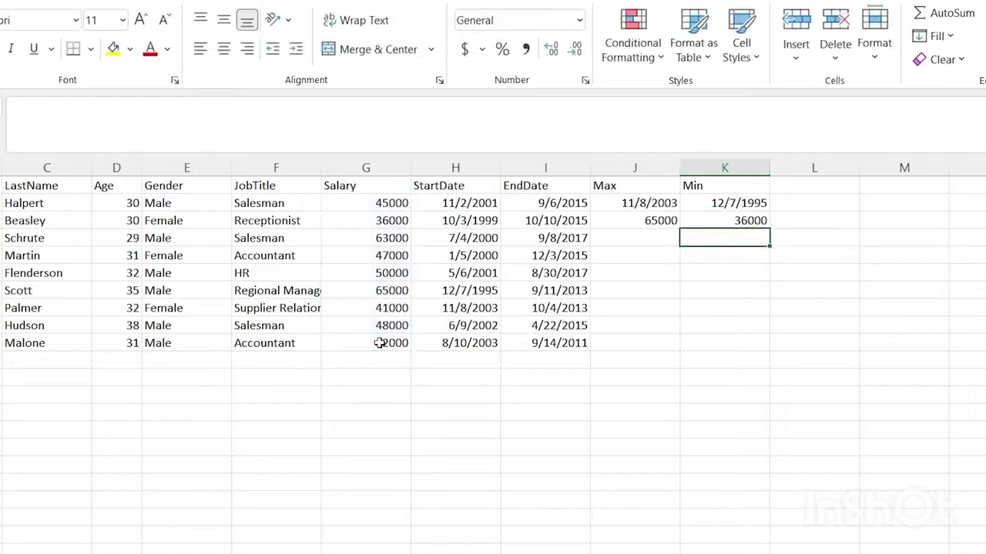
- Check the employee rows holding the lowest and highest salaries, and switch to the IF-IFS worksheet
{"action": "left_click", "coordinate": [389, 223]}
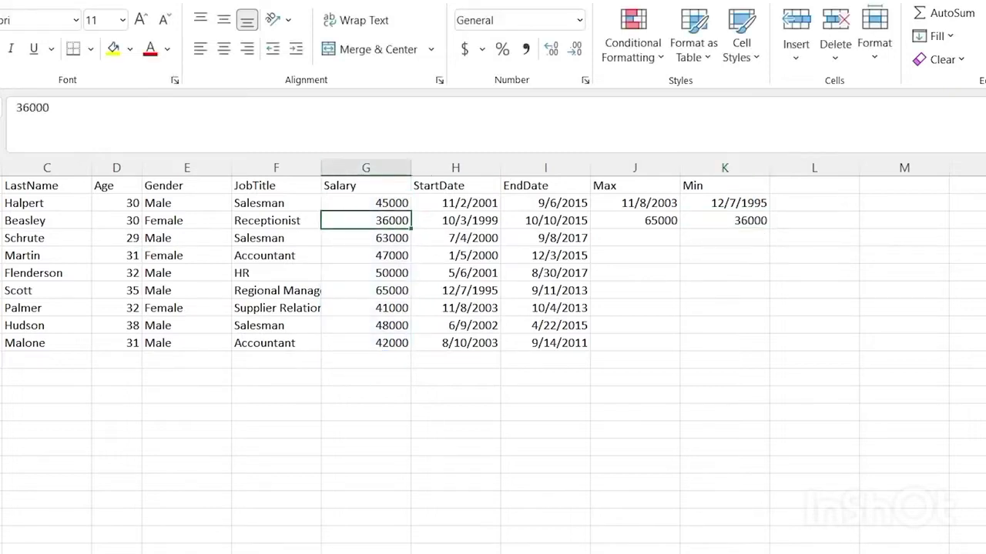
{"action": "left_click_drag", "start_coordinate": [2, 220], "coordinate": [390, 220]}
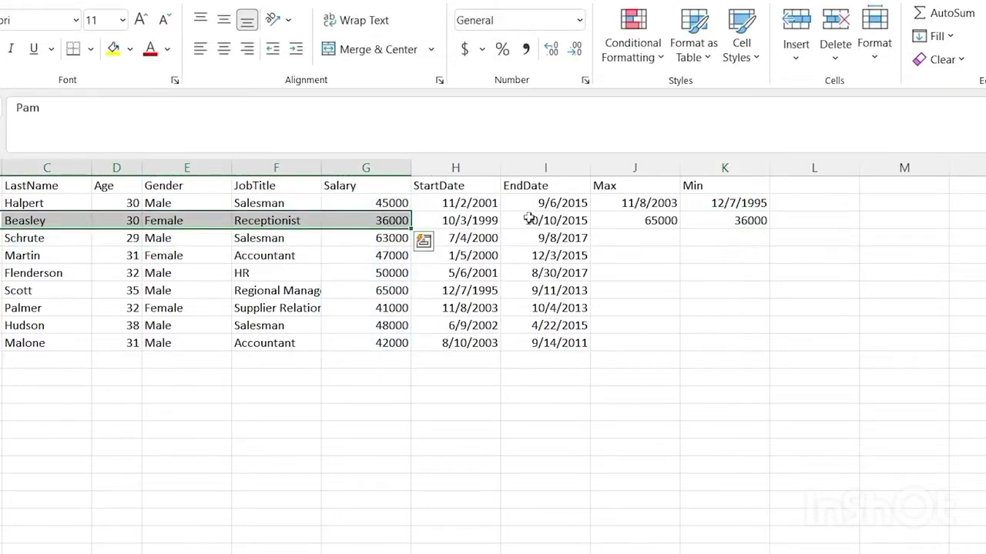
{"action": "left_click_drag", "start_coordinate": [383, 290], "coordinate": [7, 288]}
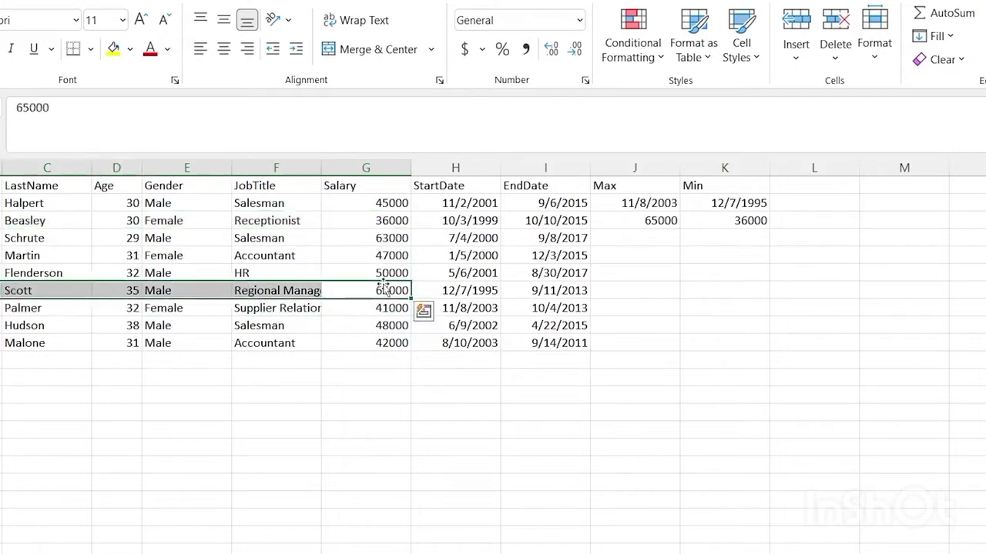
{"action": "left_click", "coordinate": [678, 274]}
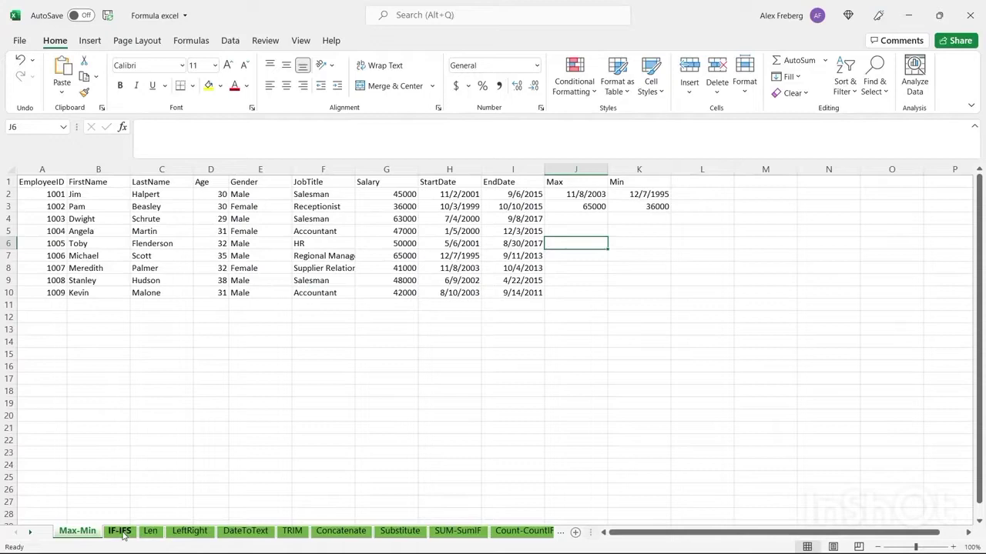
{"action": "left_click", "coordinate": [121, 531]}
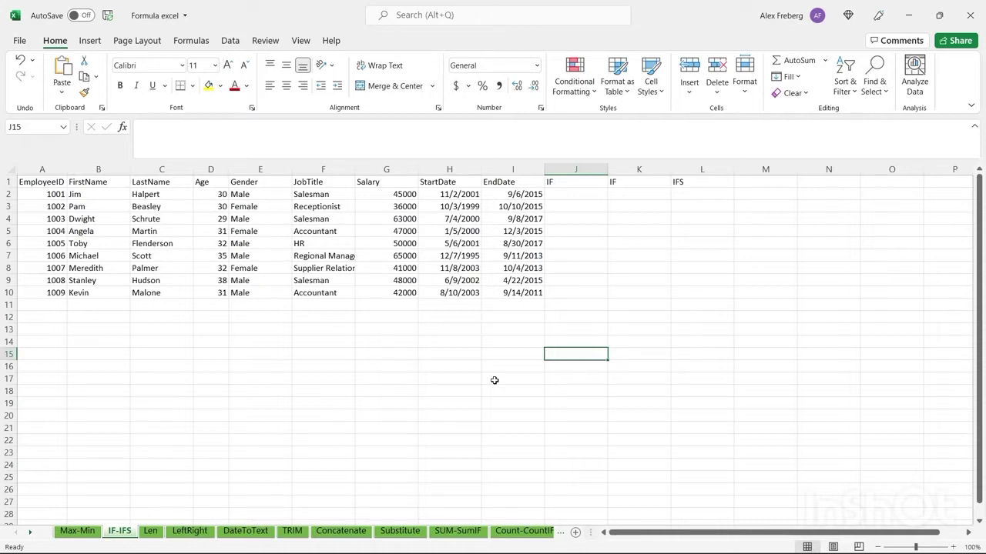
- Enter the formula =IF(D2:D10 > 30, "Old", "Young") in cell J2 to classify the employees by age
{"action": "double_click", "coordinate": [576, 194]}
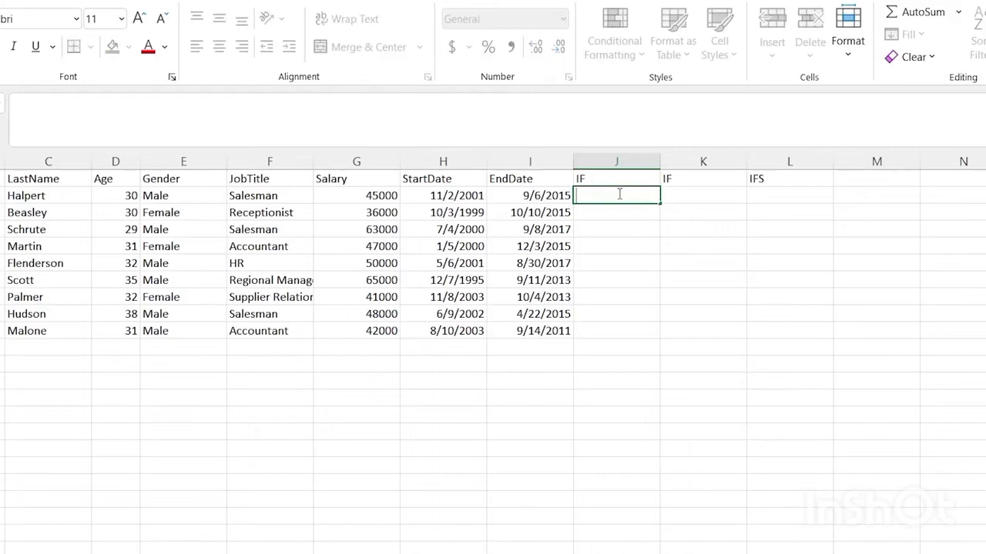
{"action": "type", "text": "=IF("}
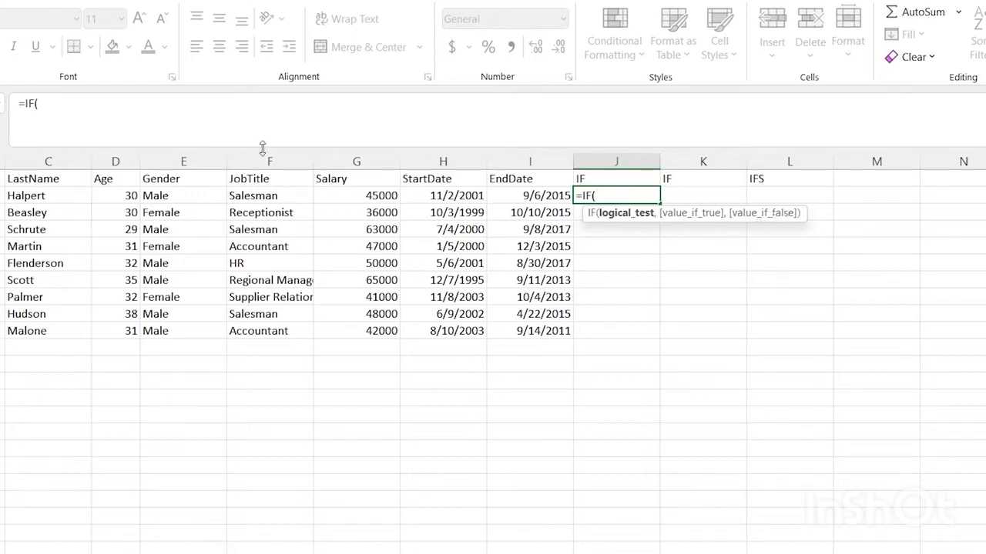
{"action": "left_click", "coordinate": [175, 198]}
{"action": "left_click", "coordinate": [126, 195]}
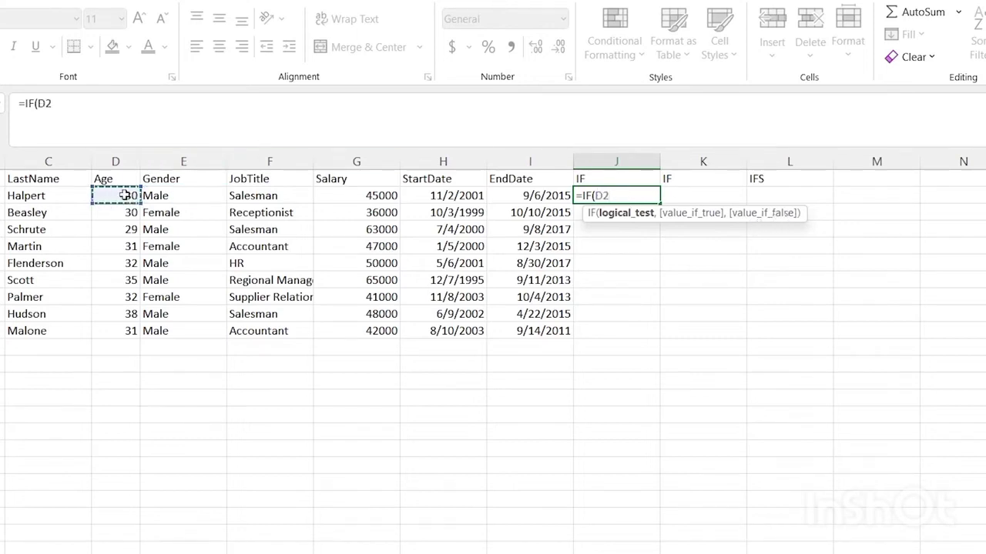
{"action": "left_click", "coordinate": [121, 328], "text": "shift"}
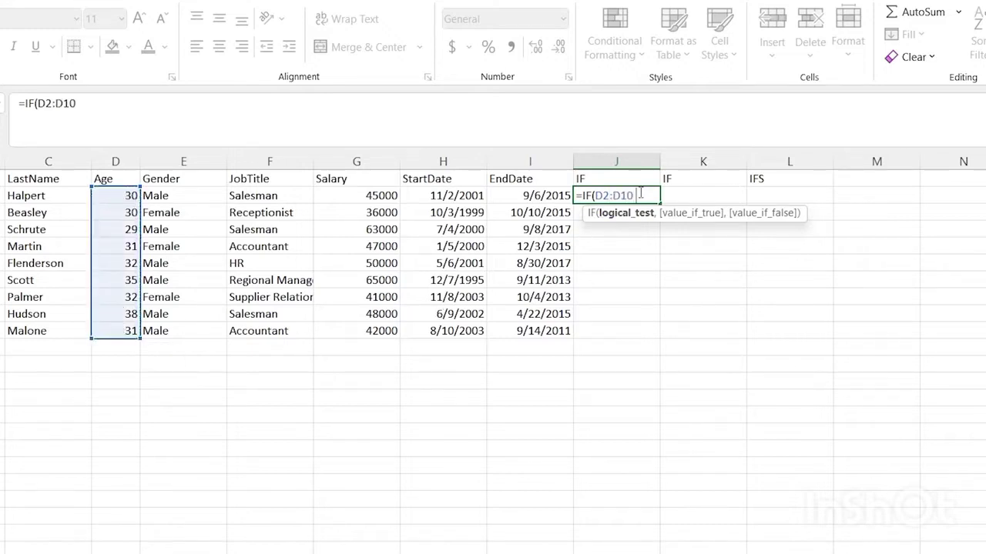
{"action": "type", "text": "> 30"}
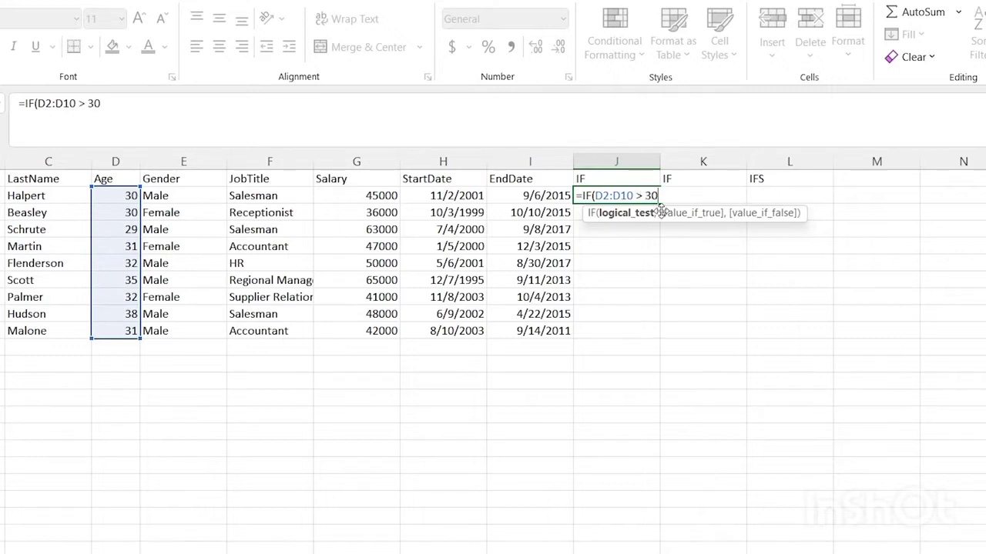
{"action": "type", "text": ","}
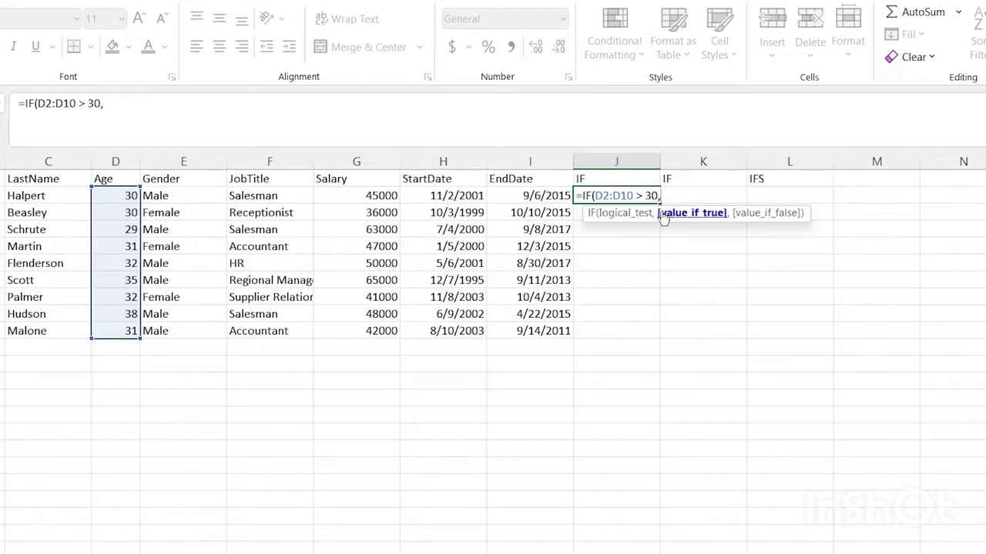
{"action": "type", "text": "\"Old\","}
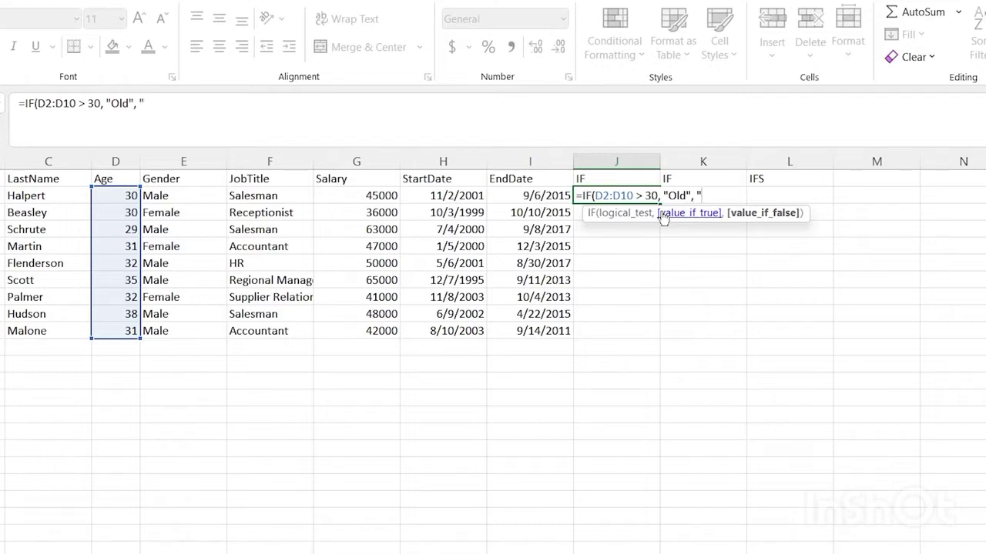
{"action": "type", "text": "\"Young\")"}
{"action": "key", "text": "Return"}
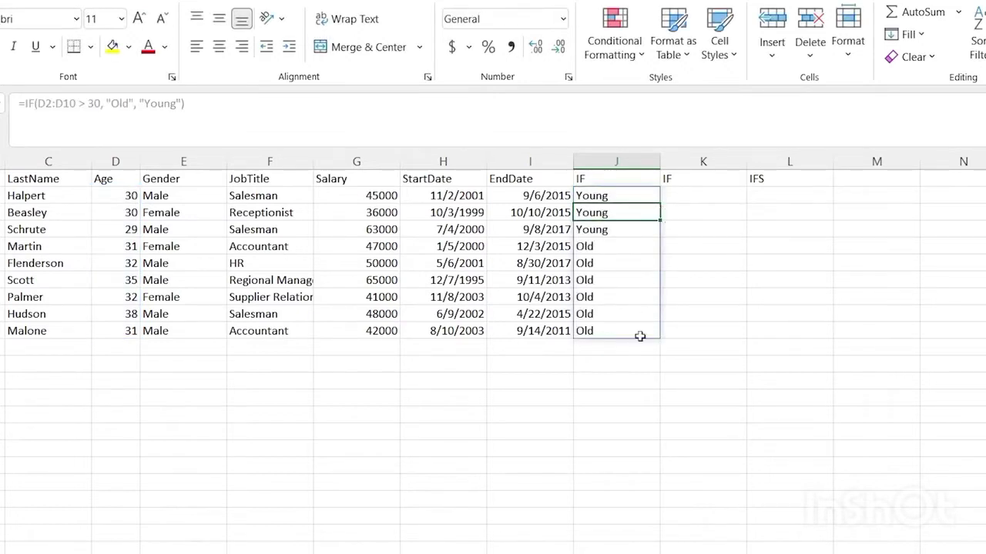
- Compare the first three IF results with the matching ages and review the formula in cell J2
{"action": "left_click", "coordinate": [620, 375]}
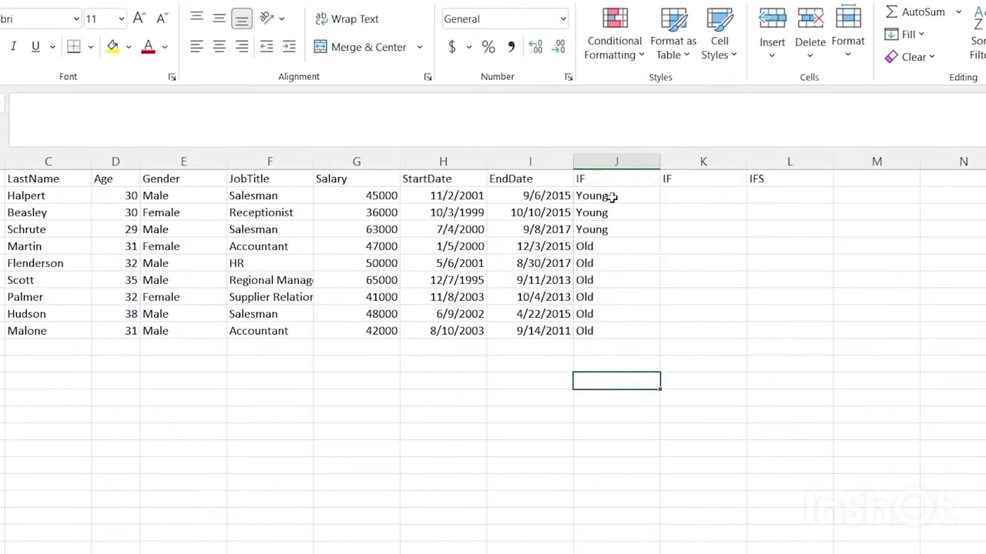
{"action": "left_click_drag", "start_coordinate": [618, 196], "coordinate": [617, 227]}
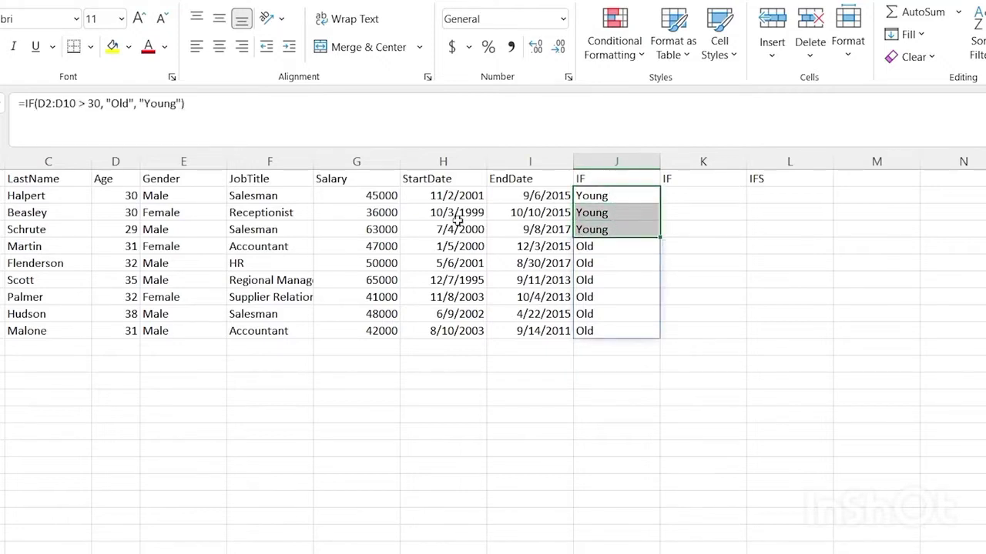
{"action": "left_click_drag", "start_coordinate": [107, 195], "coordinate": [111, 230]}
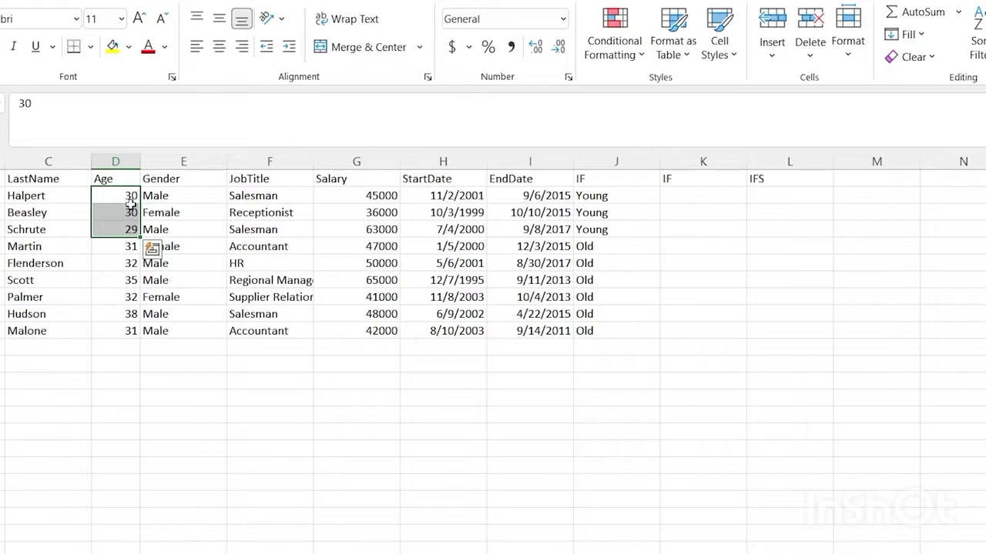
{"action": "left_click", "coordinate": [603, 197]}
{"action": "double_click", "coordinate": [603, 196]}
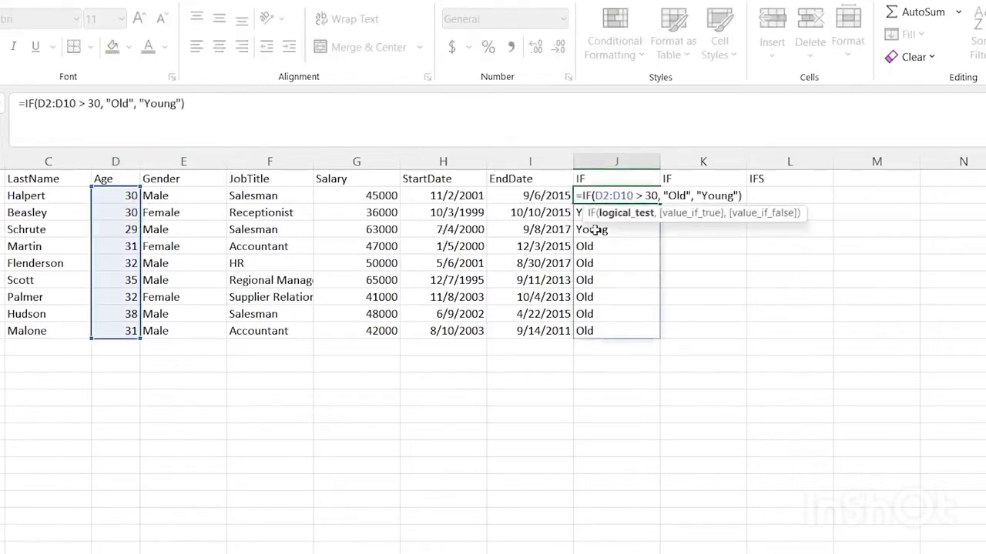
{"action": "key", "text": "Escape"}
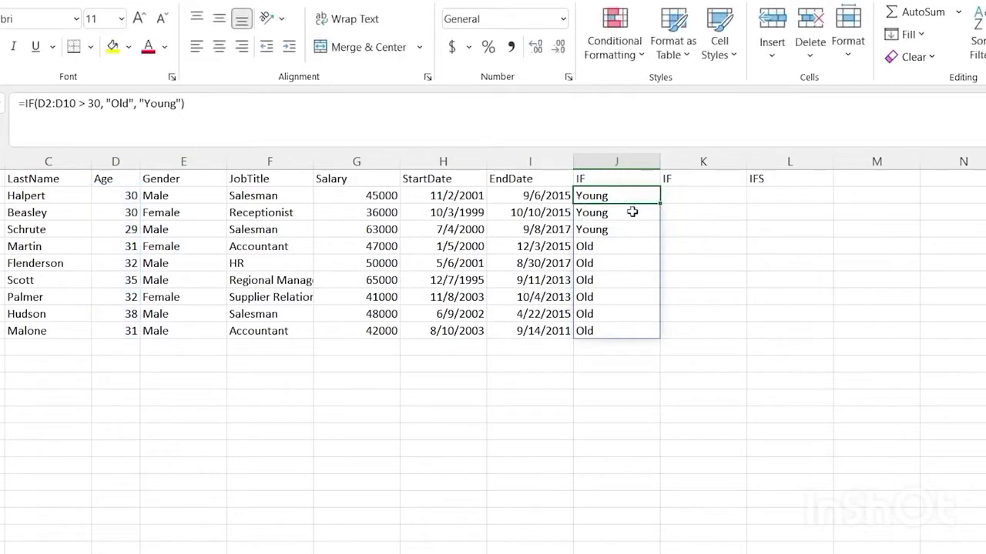
- Delete column K, which holds the second IF heading
{"action": "left_click", "coordinate": [701, 196]}
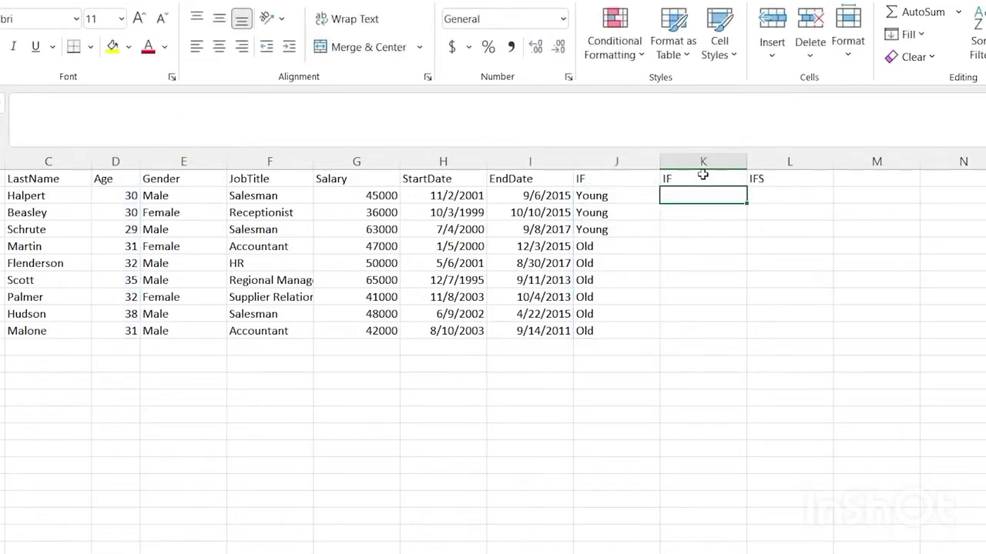
{"action": "left_click", "coordinate": [707, 162]}
{"action": "right_click", "coordinate": [711, 165]}
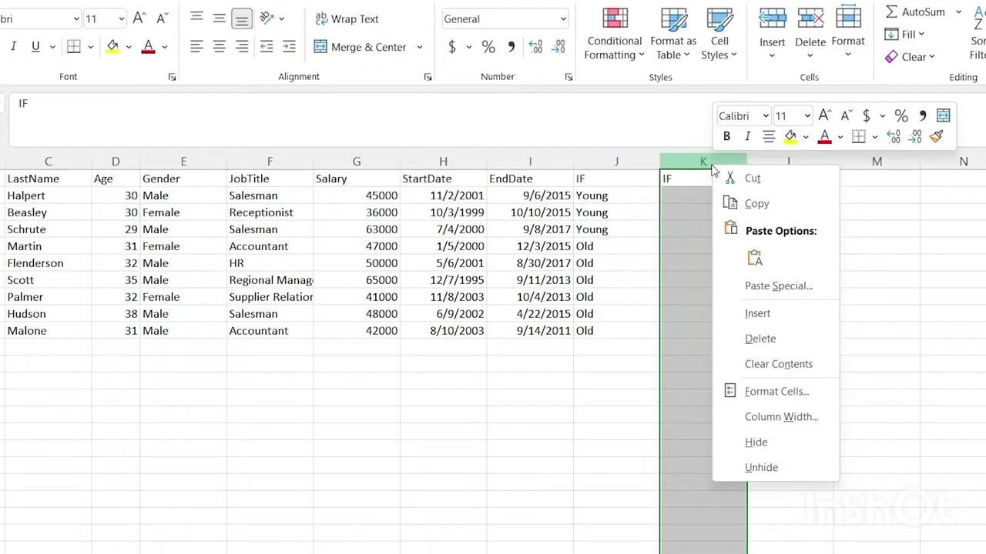
{"action": "left_click", "coordinate": [762, 339]}
{"action": "left_click", "coordinate": [687, 192]}
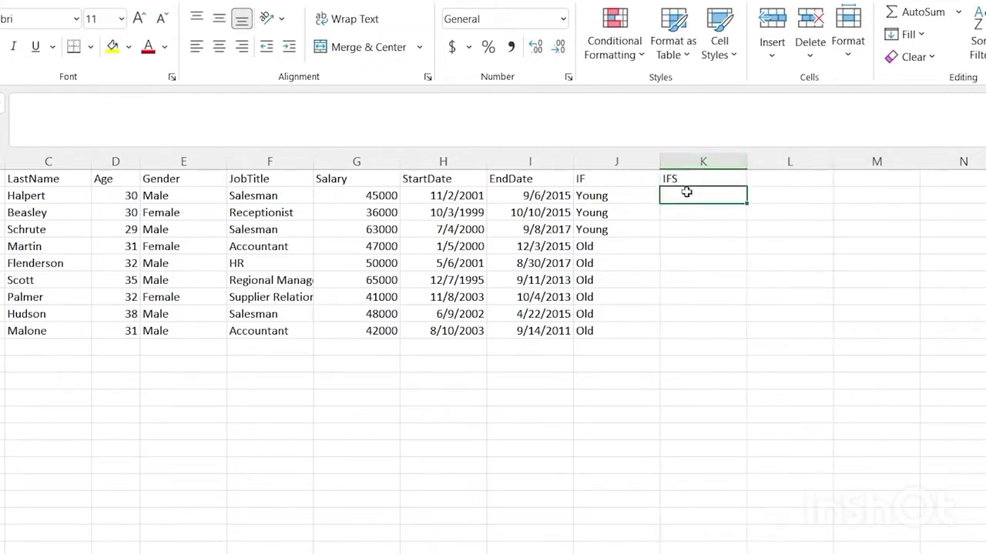
{"action": "type", "text": "="}
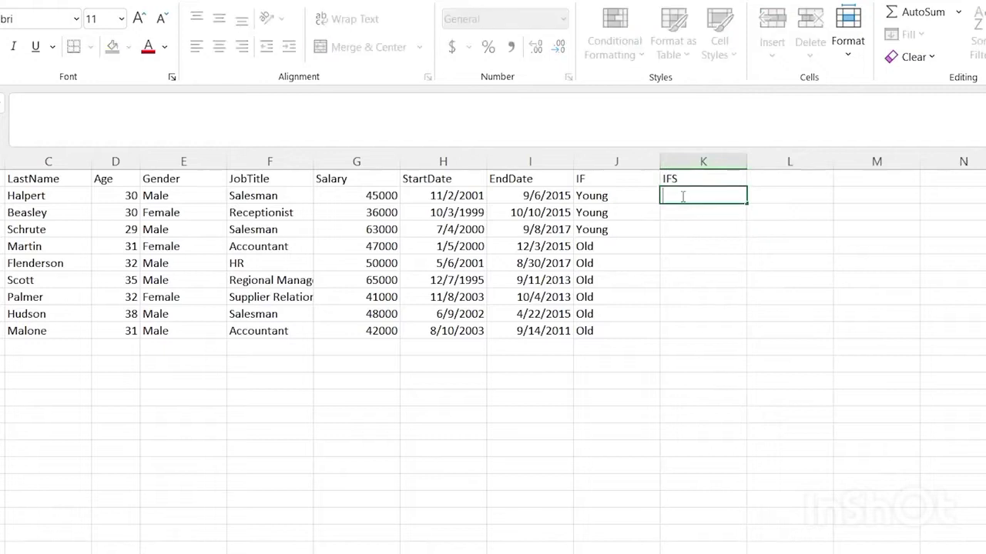
{"action": "type", "text": "IFS("}
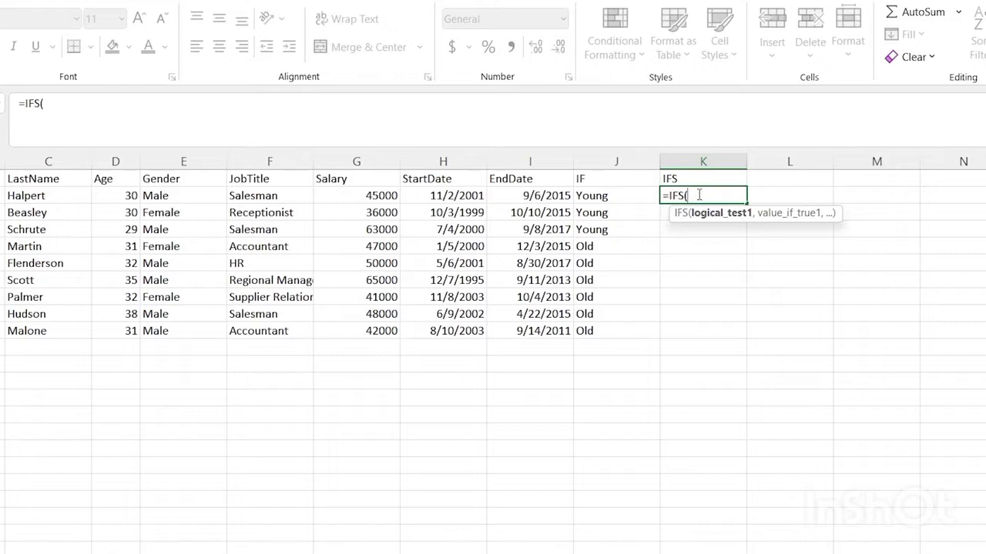
{"action": "left_click", "coordinate": [617, 194]}
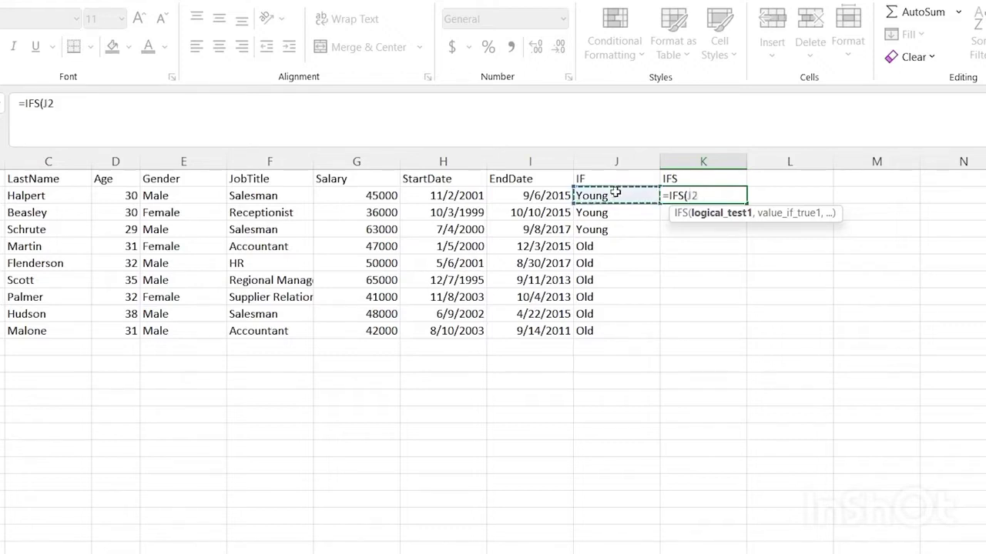
{"action": "key", "text": "Escape"}
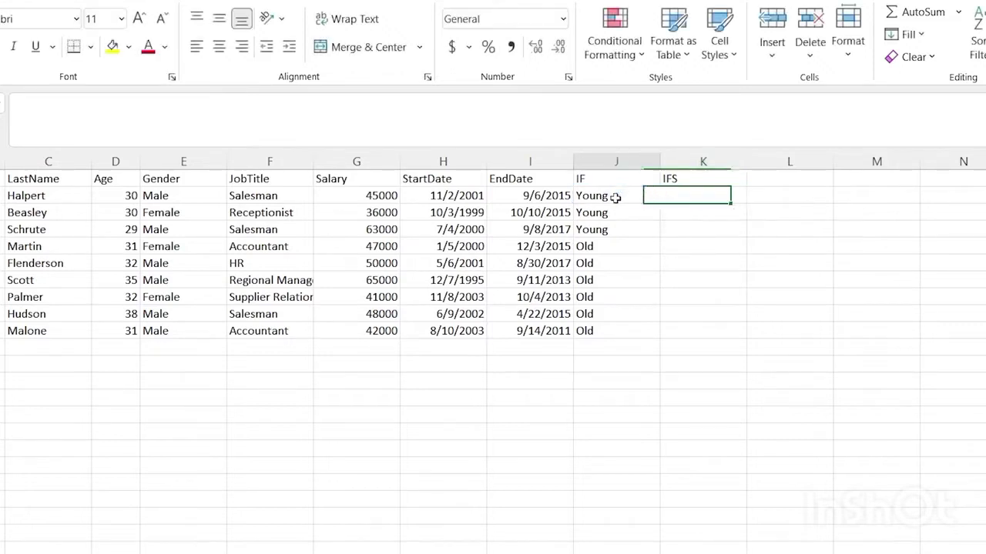
{"action": "double_click", "coordinate": [614, 195]}
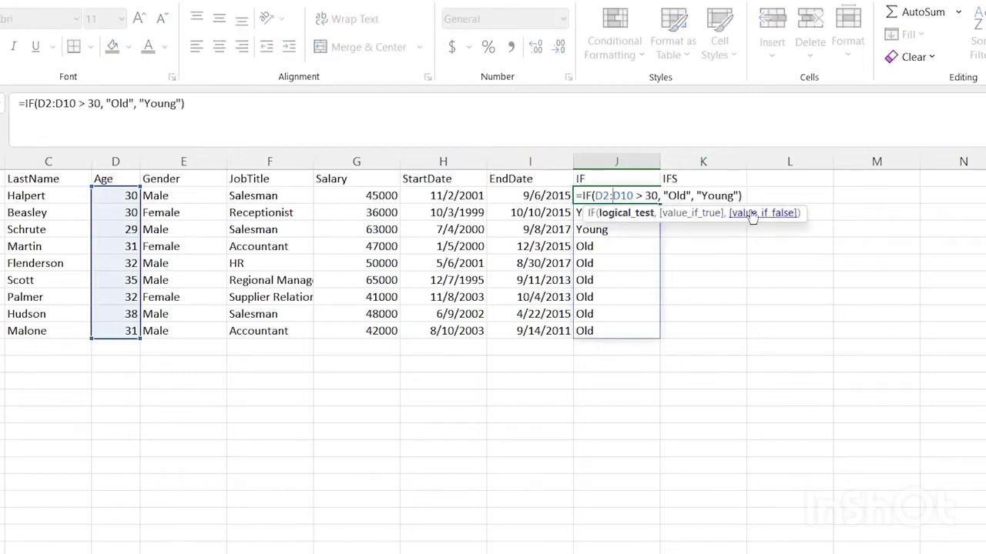
{"action": "key", "text": "Escape"}
- Begin an IFS formula in cell K2 whose first condition is F2:F10 = "Salesman" and whose result is "Sales"
{"action": "left_click", "coordinate": [704, 197]}
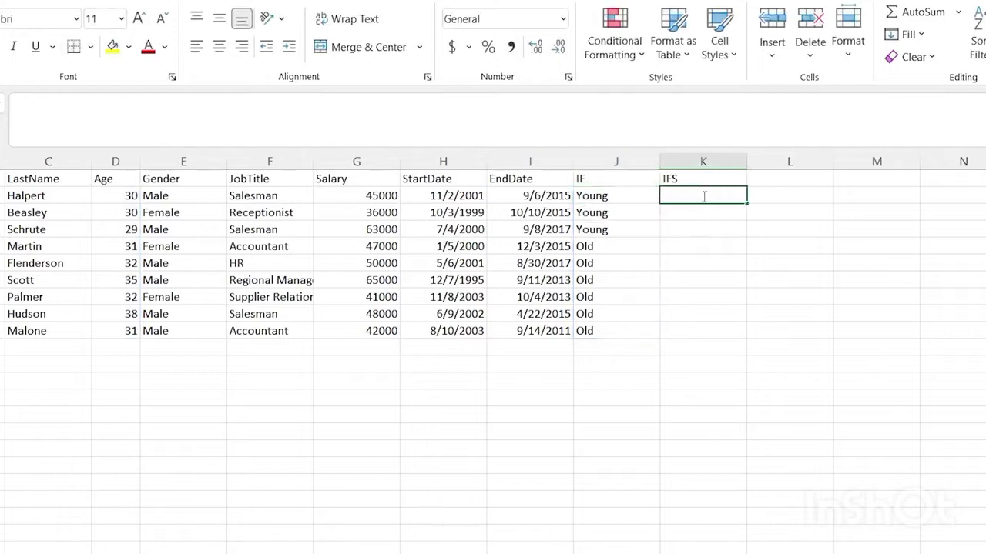
{"action": "double_click", "coordinate": [704, 196]}
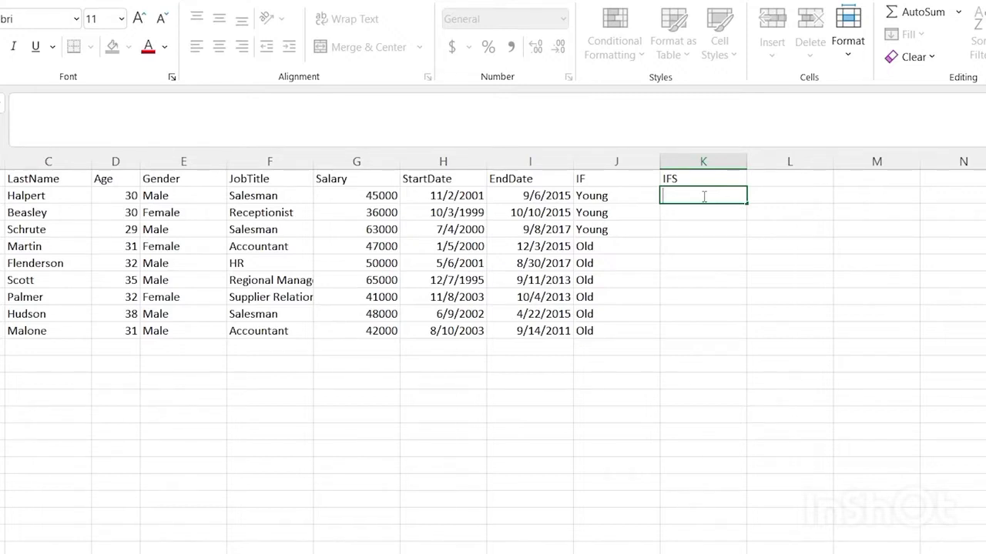
{"action": "type", "text": "="}
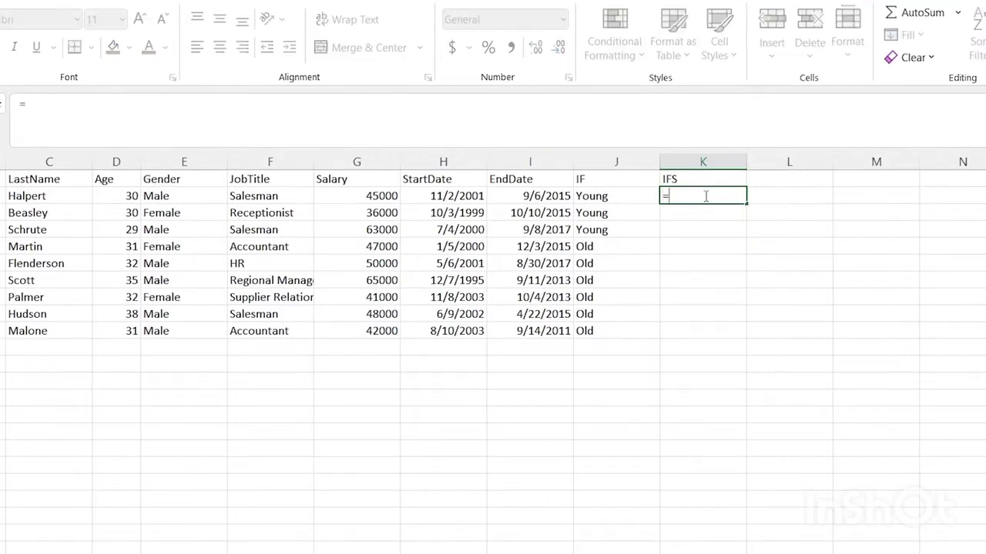
{"action": "type", "text": "IFS("}
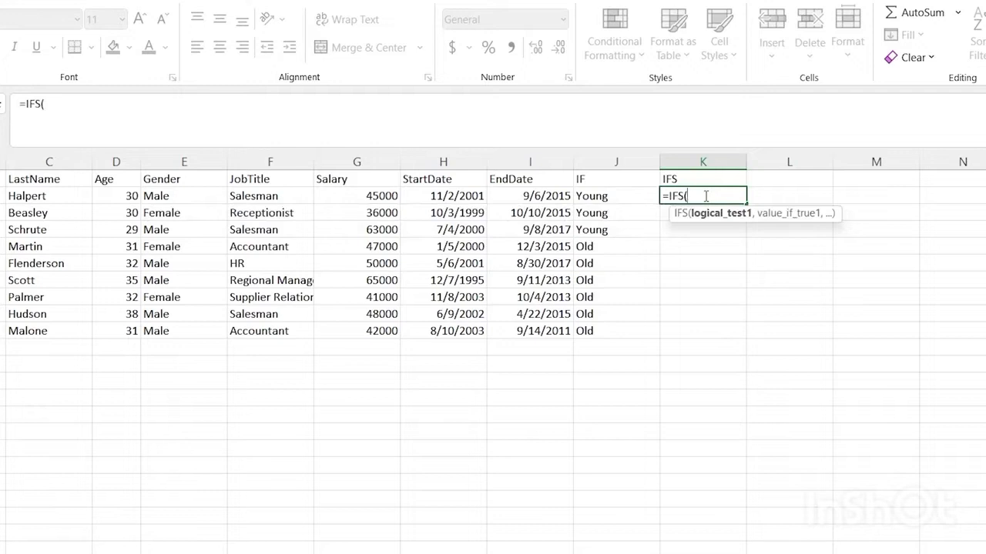
{"action": "left_click", "coordinate": [271, 197]}
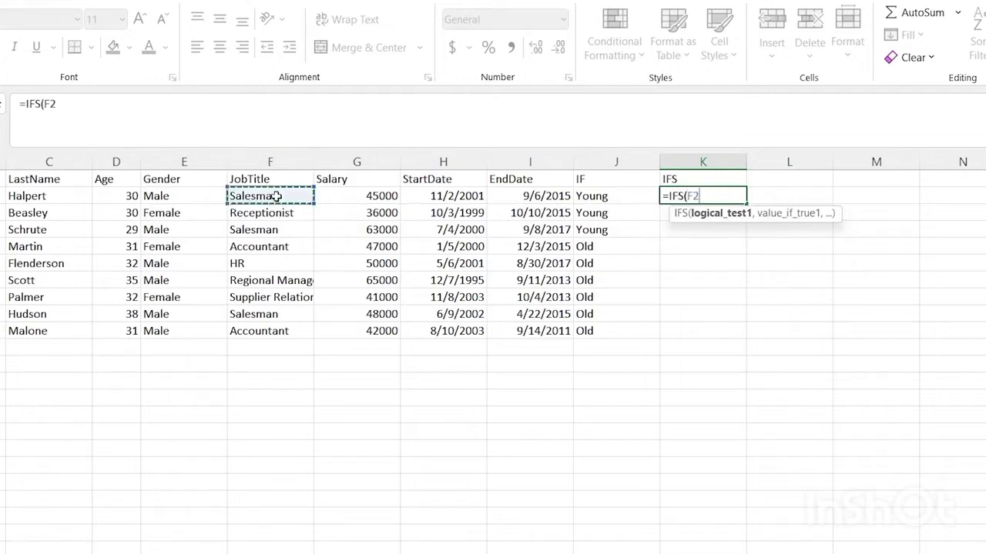
{"action": "left_click", "coordinate": [269, 330], "text": "shift"}
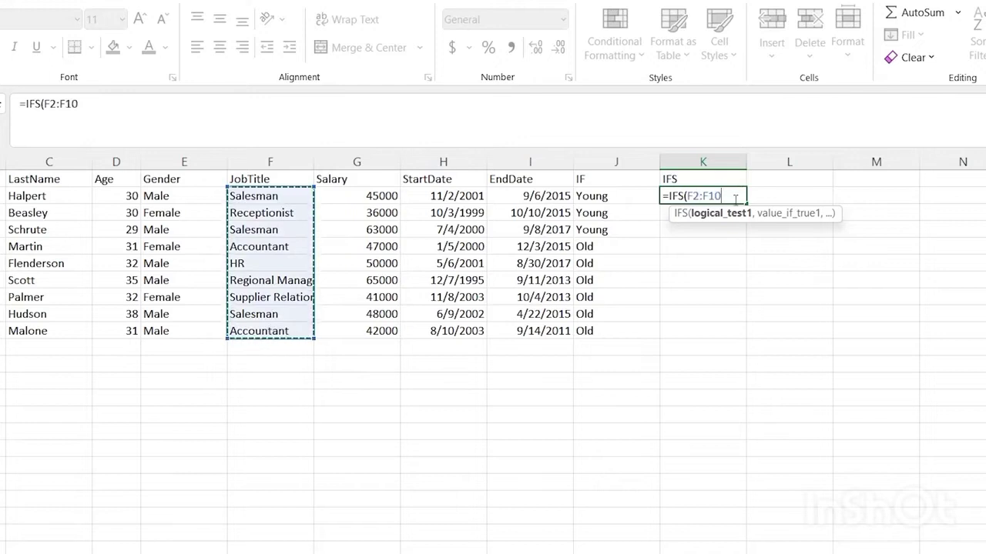
{"action": "type", "text": "= \"S"}
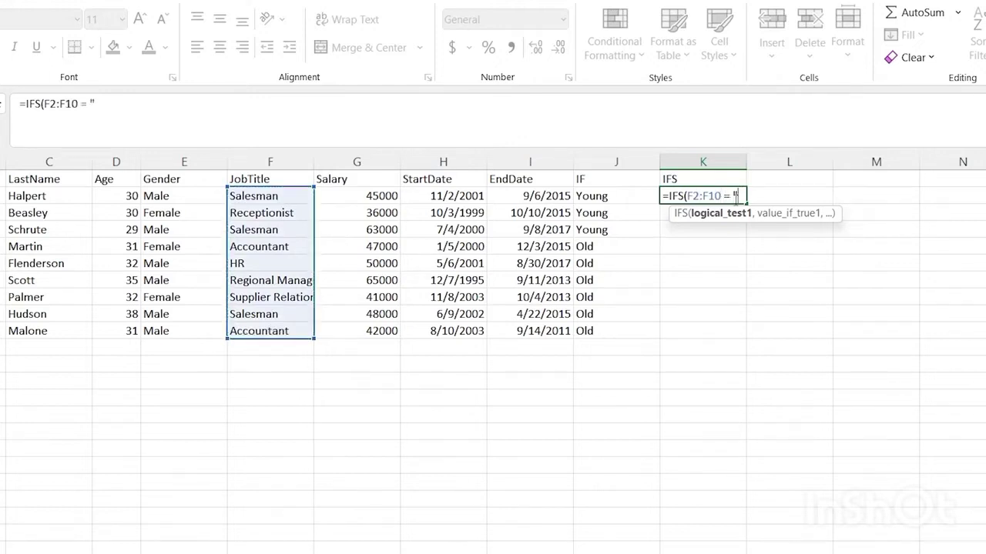
{"action": "type", "text": "alesman"}
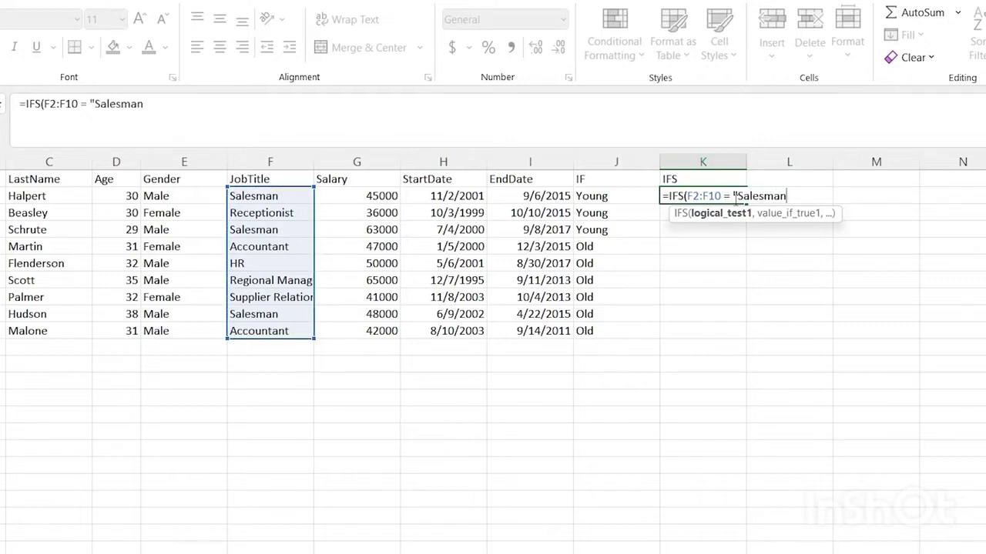
{"action": "type", "text": "\", "}
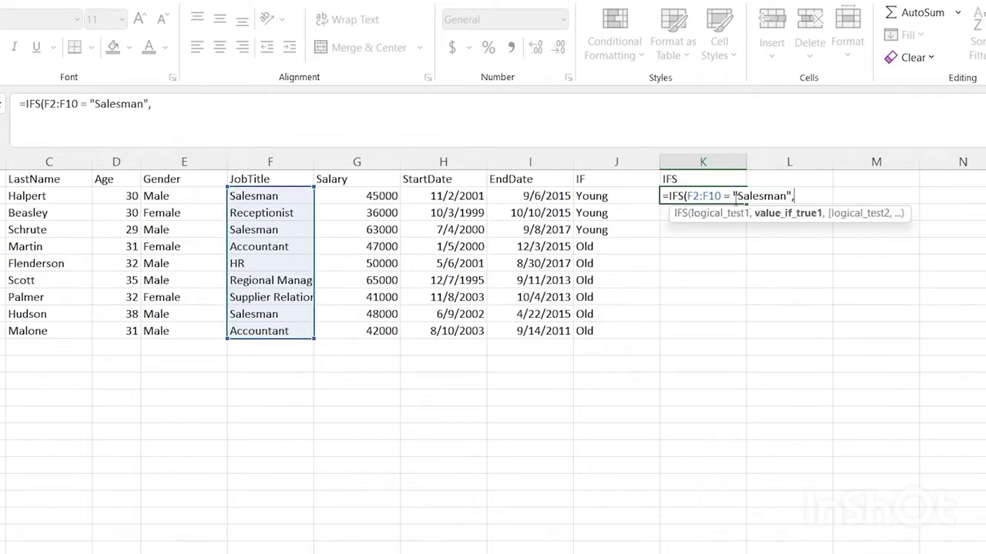
{"action": "type", "text": "\"Sales"}
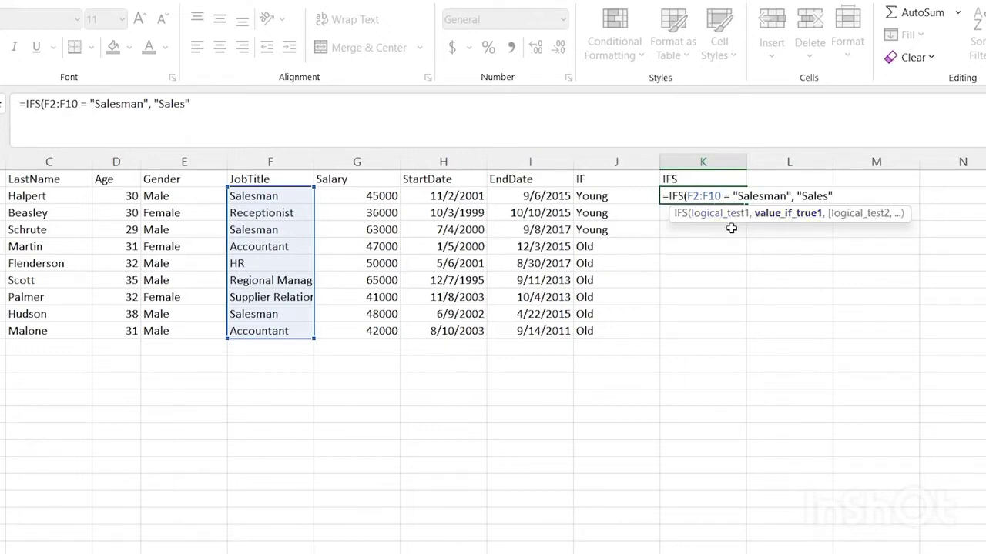
- Add a second condition to the IFS formula, F2:F10 = "HR", with the result "Fire Immediately"
{"action": "left_click_drag", "start_coordinate": [688, 195], "coordinate": [791, 196]}
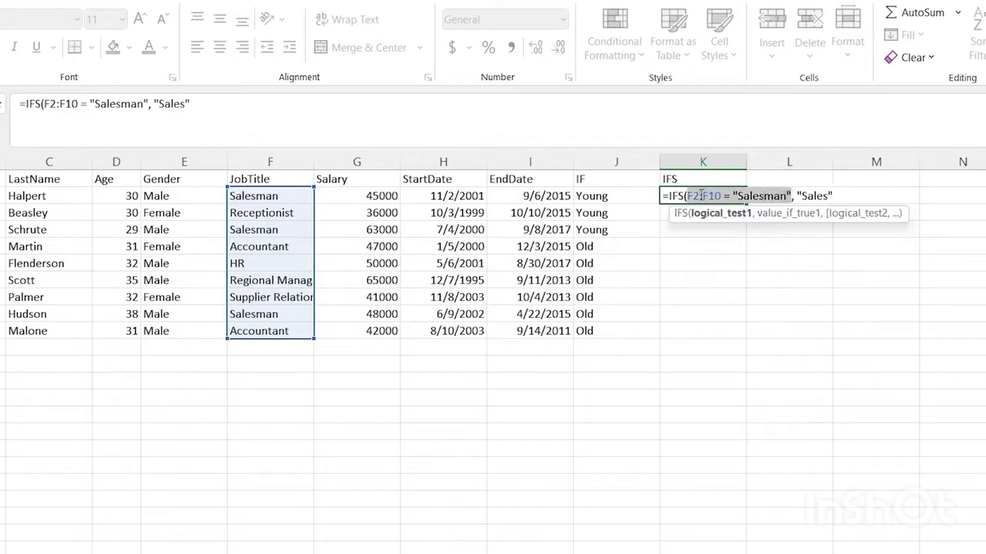
{"action": "left_click", "coordinate": [834, 196]}
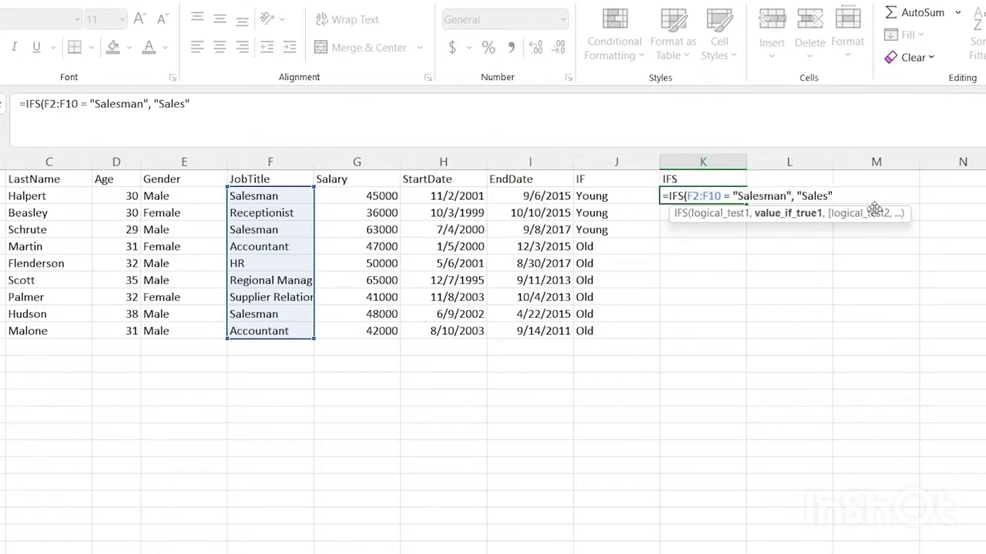
{"action": "type", "text": ","}
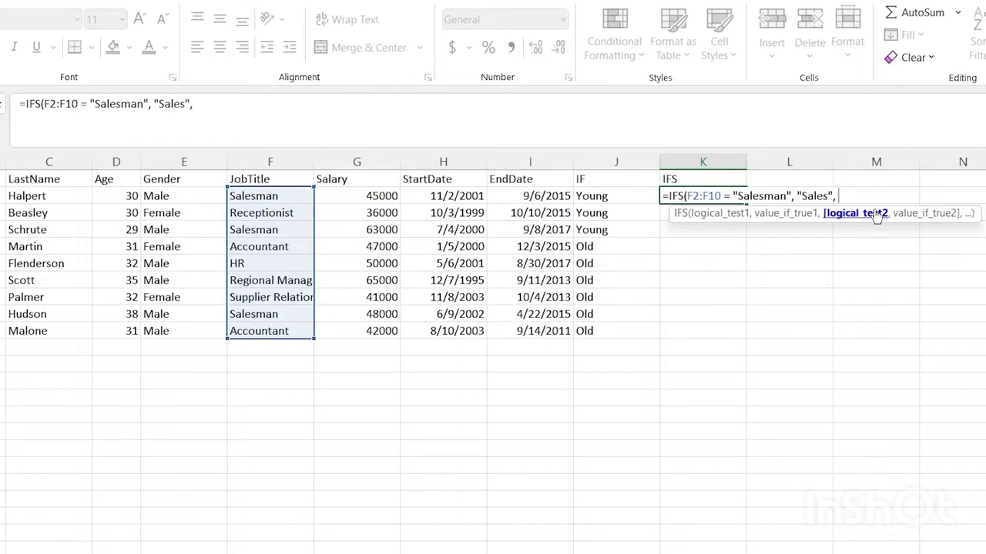
{"action": "left_click", "coordinate": [283, 197]}
{"action": "left_click", "coordinate": [281, 330], "text": "shift"}
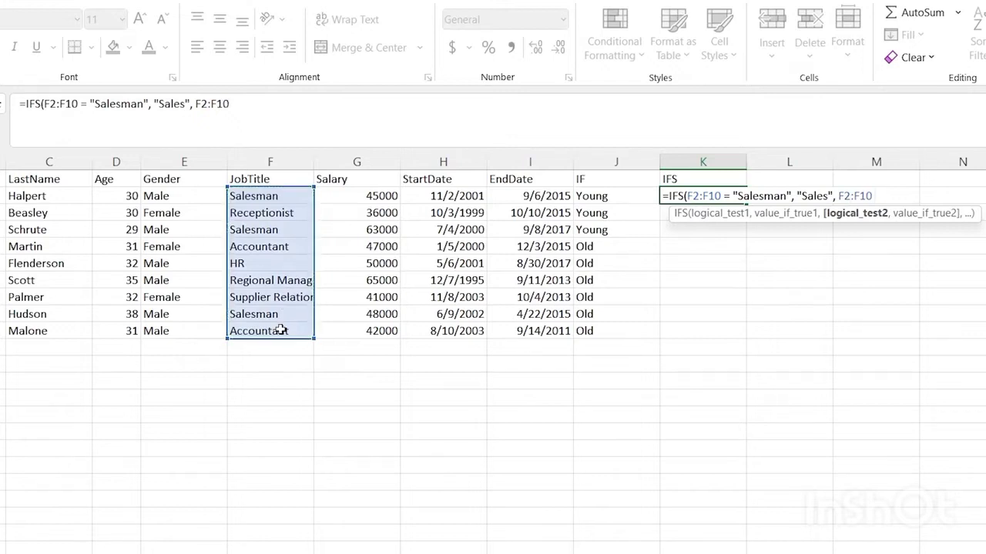
{"action": "type", "text": "= \"HR\", \""}
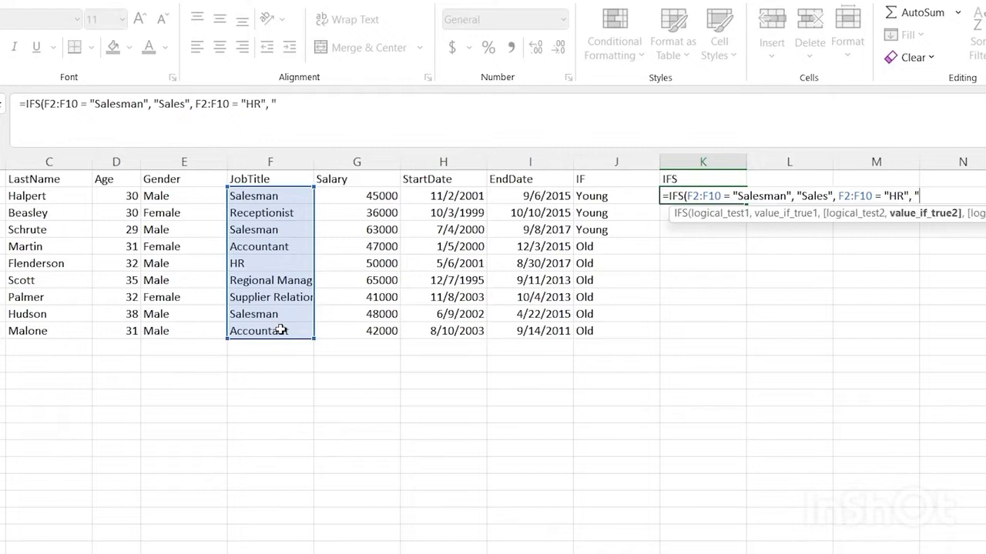
{"action": "type", "text": "Fire Imme"}
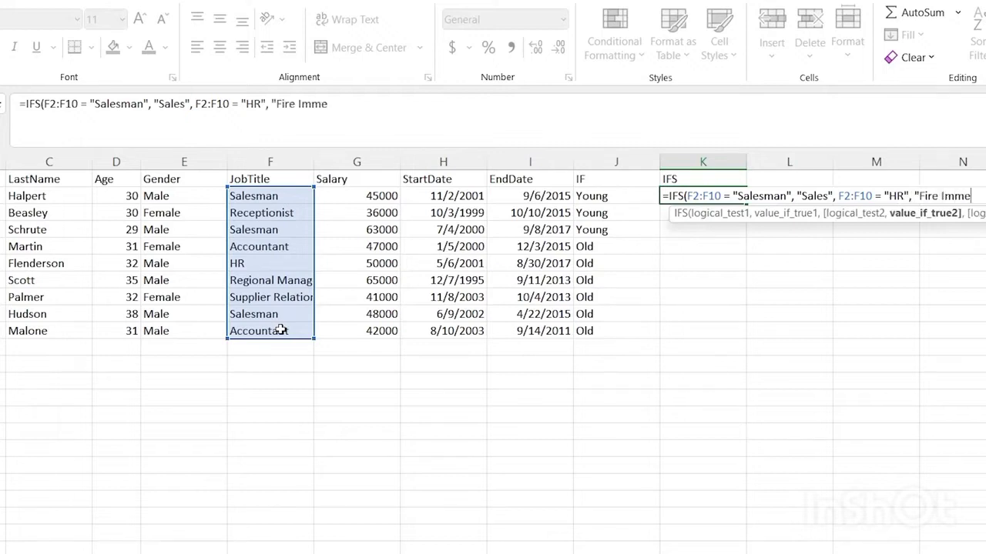
{"action": "type", "text": "diately\","}
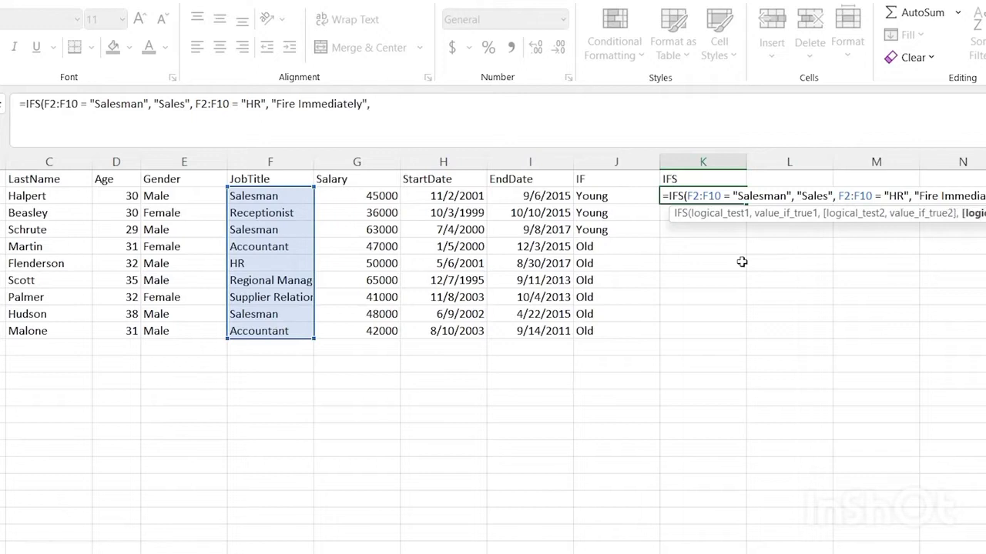
- Complete the IFS formula with F2:F10 = "Regional Manager" returning "Give Christmas Bonus", and widen column K to fit its results
{"action": "left_click_drag", "start_coordinate": [269, 196], "coordinate": [283, 335]}
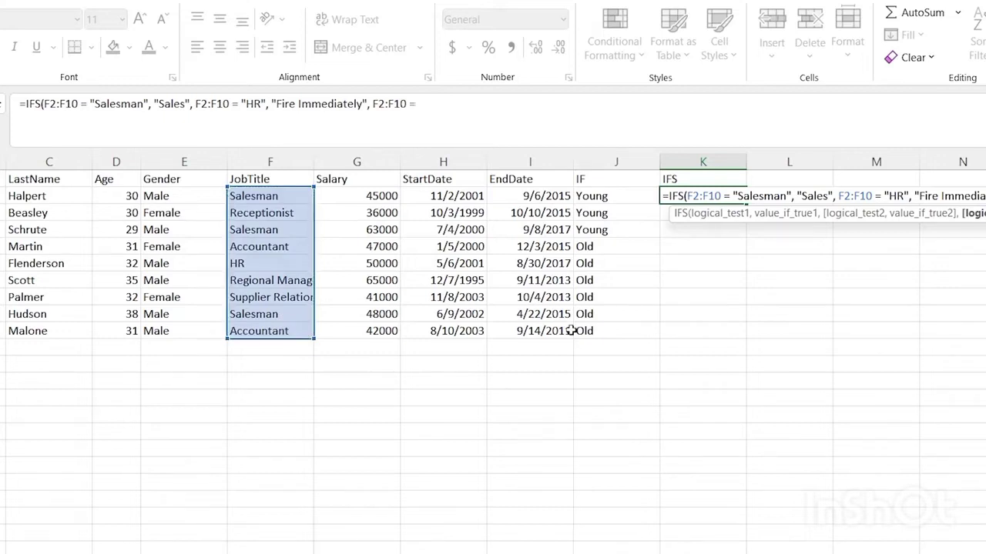
{"action": "type", "text": "= \"Regional Manager\","}
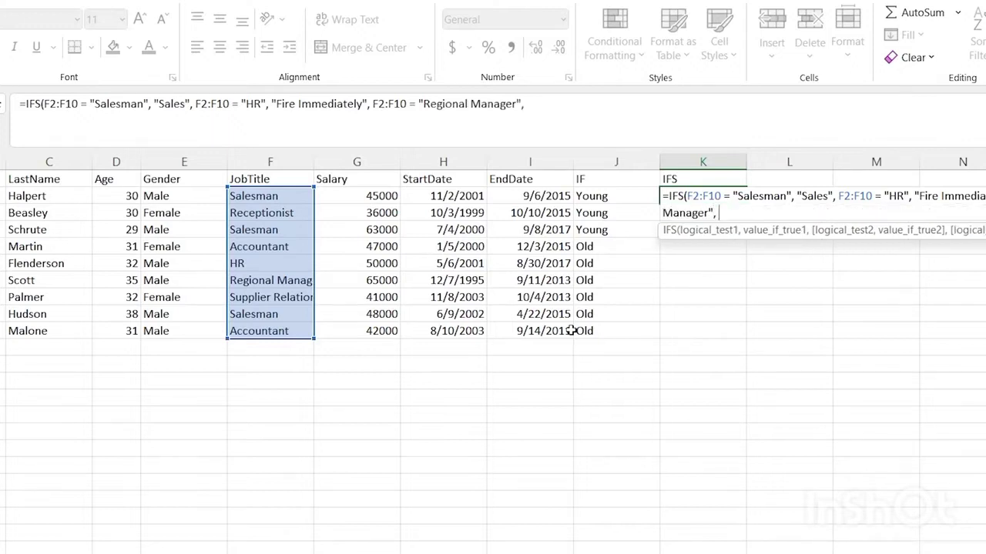
{"action": "type", "text": " \"Give Christmas B"}
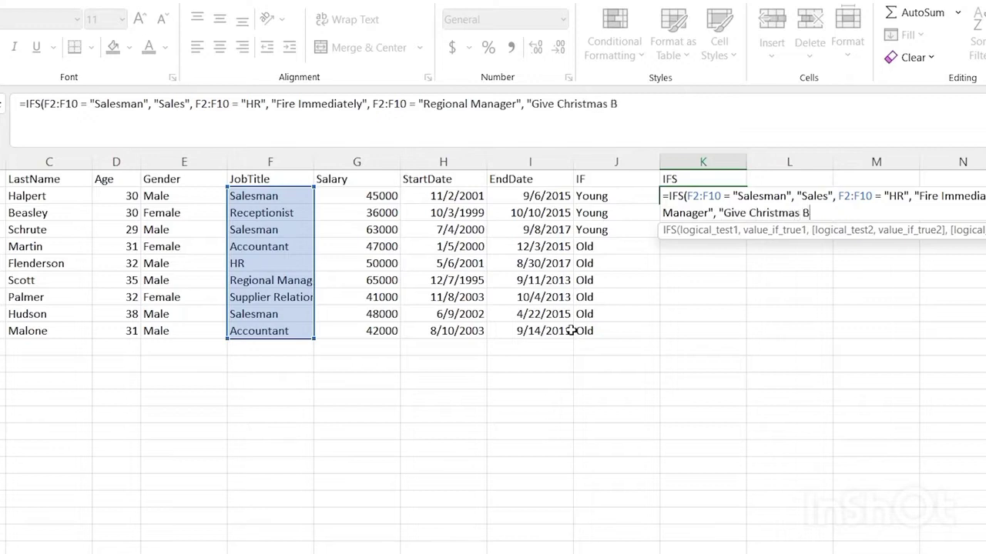
{"action": "type", "text": "onus\")"}
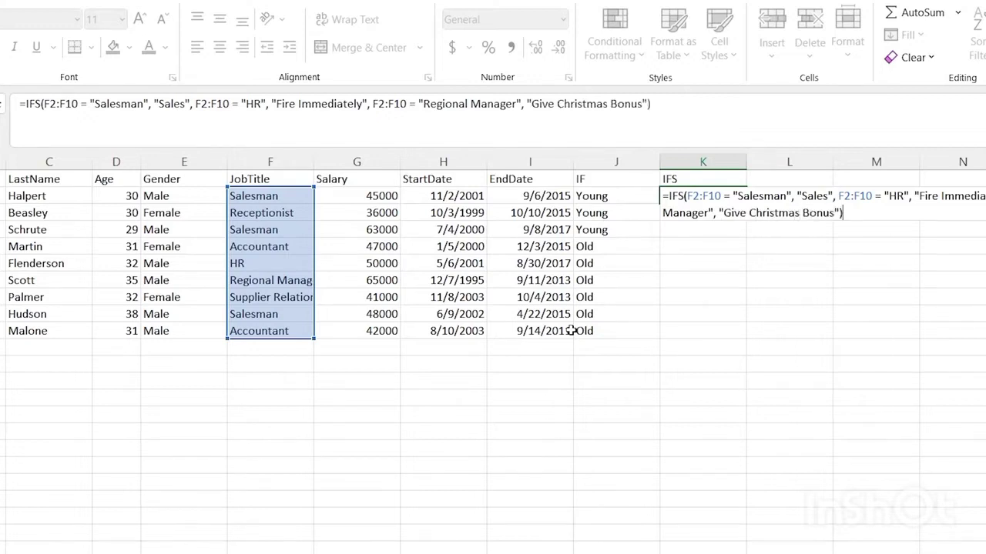
{"action": "key", "text": "Return"}
{"action": "left_click", "coordinate": [801, 263]}
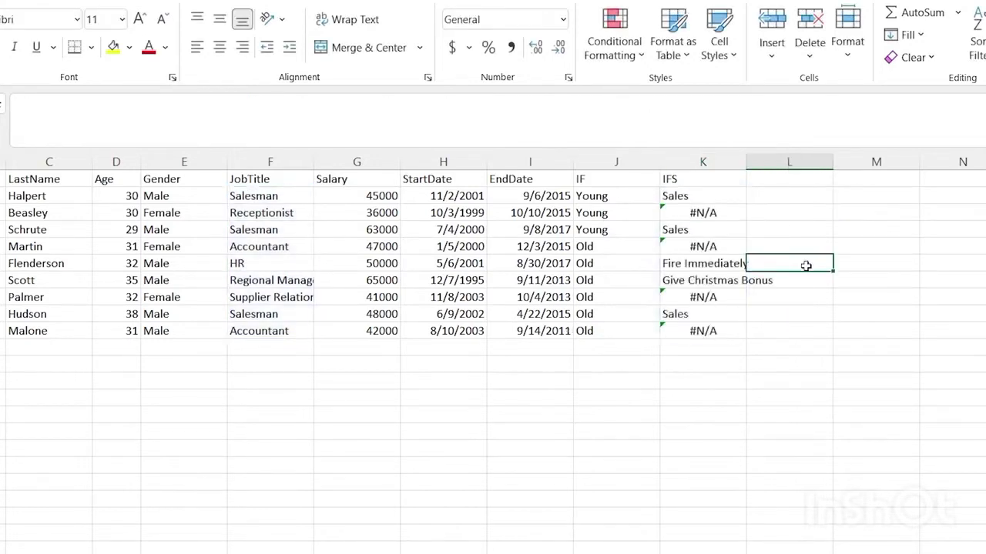
{"action": "left_click_drag", "start_coordinate": [747, 161], "coordinate": [783, 165]}
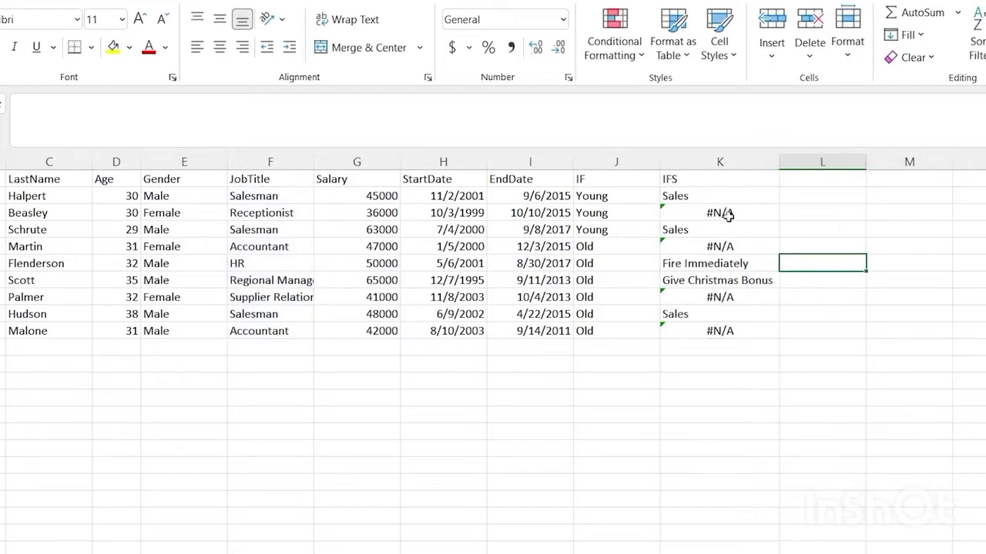
- Review the IF formula in cell J2 and compare the #N/A results in column K with their job titles
{"action": "double_click", "coordinate": [616, 208]}
{"action": "double_click", "coordinate": [616, 199]}
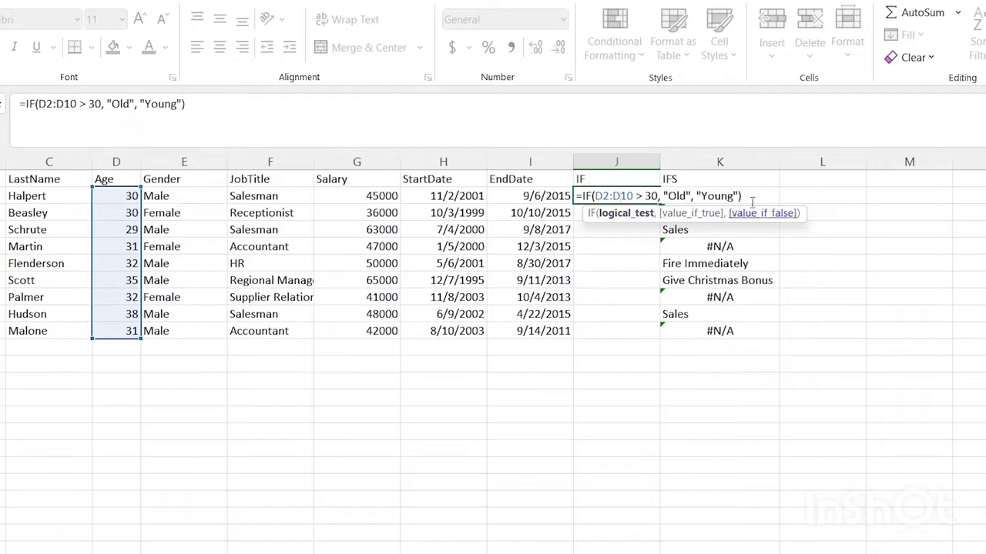
{"action": "left_click", "coordinate": [826, 192]}
{"action": "left_click", "coordinate": [730, 212]}
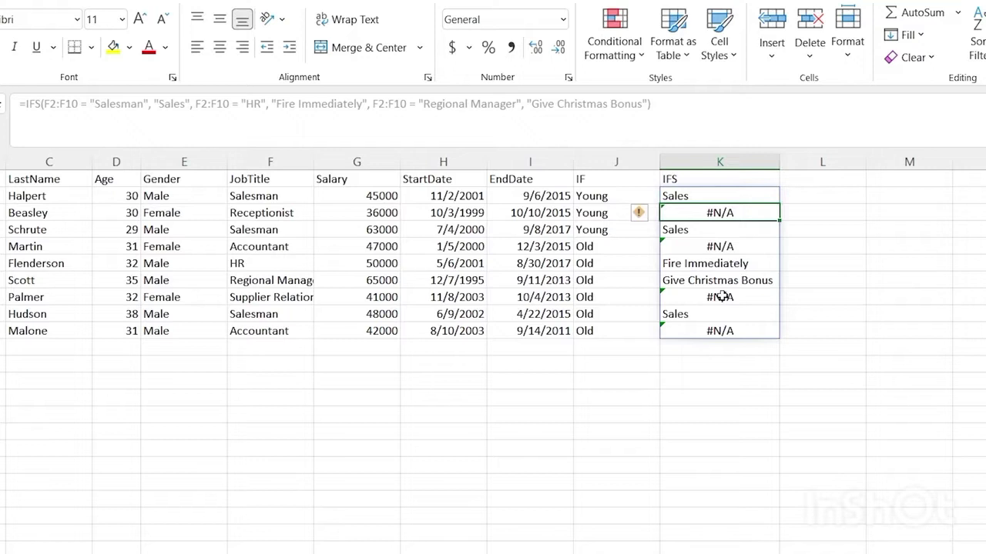
{"action": "left_click_drag", "start_coordinate": [721, 296], "coordinate": [301, 313]}
{"action": "left_click", "coordinate": [546, 362]}
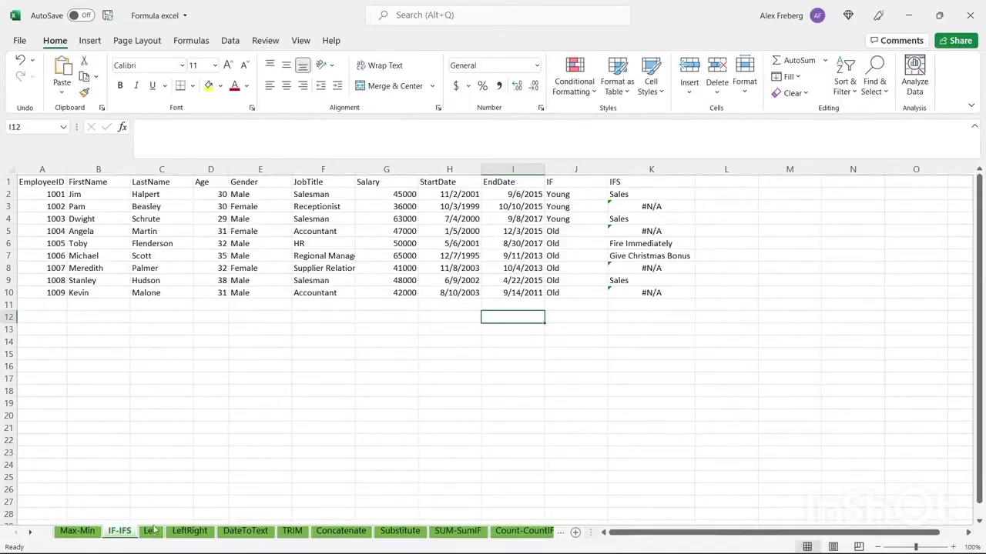
- Switch to the Len sheet and widen column A to fit the EmployeeID heading
{"action": "left_click", "coordinate": [150, 531]}
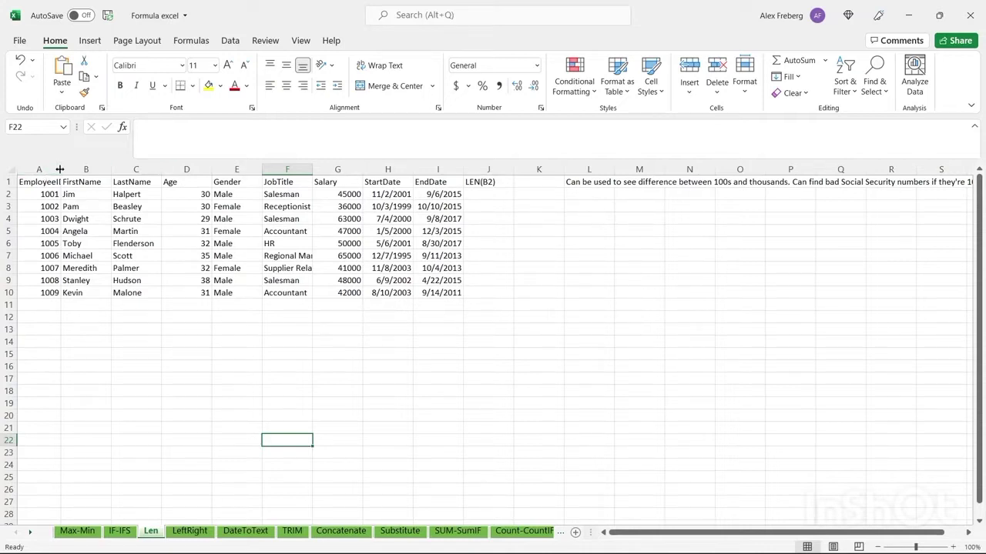
{"action": "left_click_drag", "start_coordinate": [60, 169], "coordinate": [66, 169]}
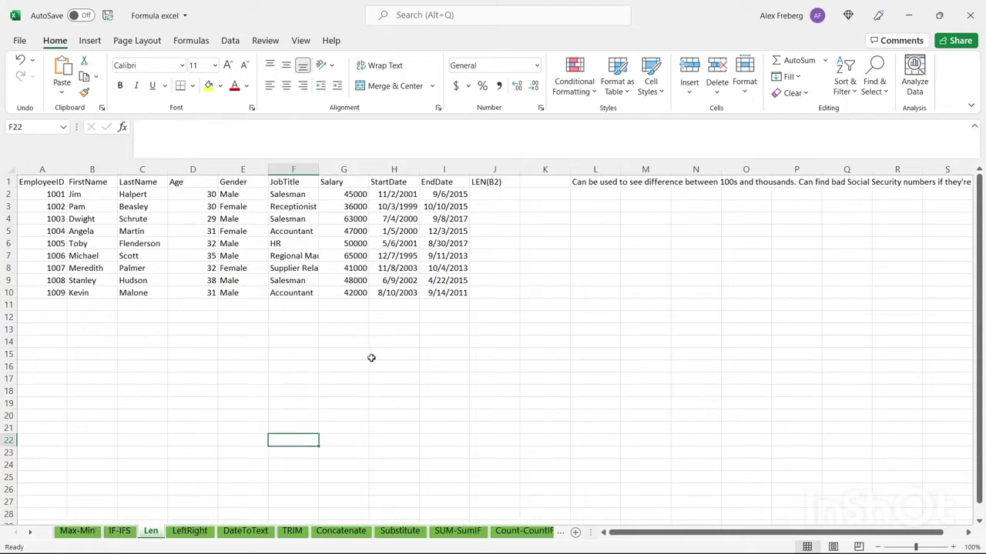
{"action": "left_click", "coordinate": [593, 181]}
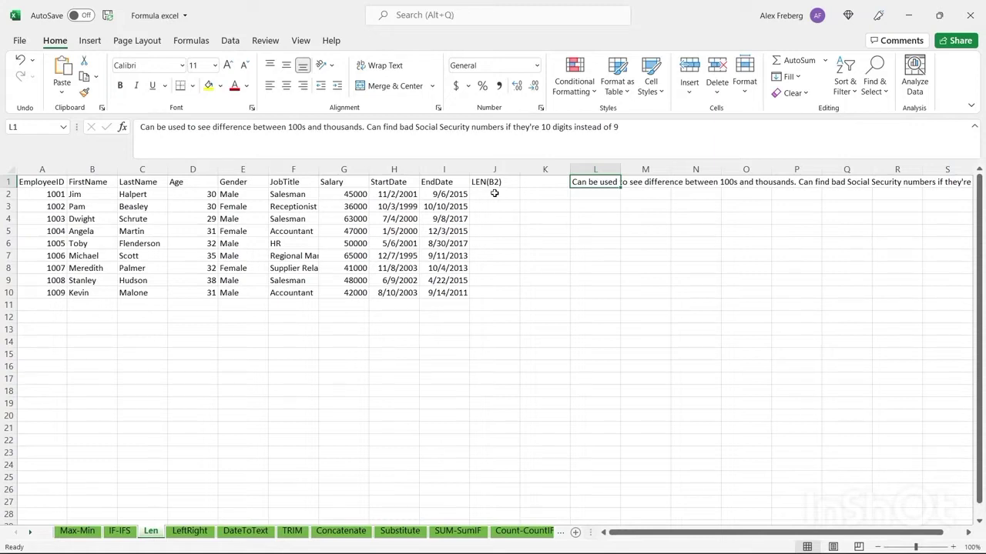
{"action": "type", "text": "="}
{"action": "key", "text": "Tab"}
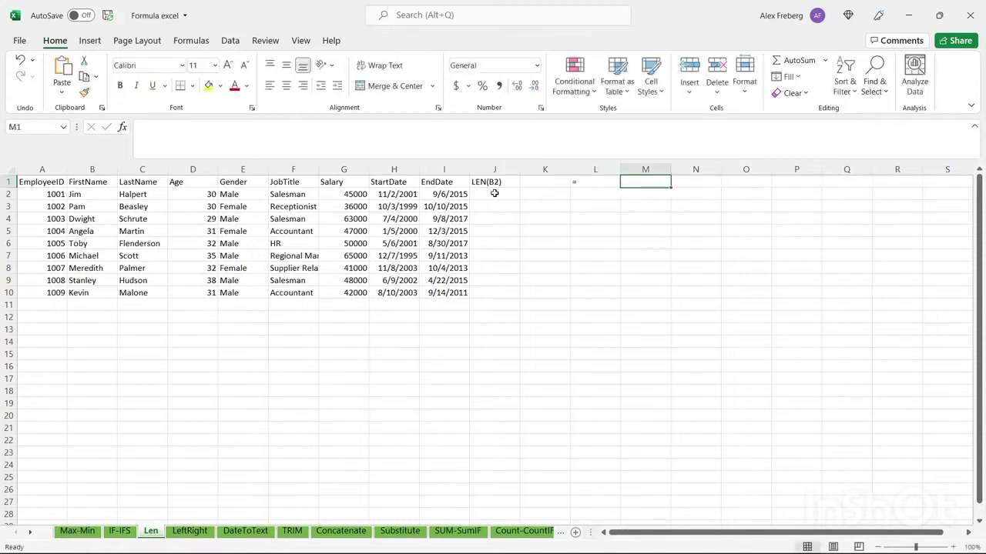
{"action": "key", "text": "ctrl+z"}
- Enter the formula =LEN(C2:C10) in cell J2 to count the characters in each last name
{"action": "left_click", "coordinate": [494, 194]}
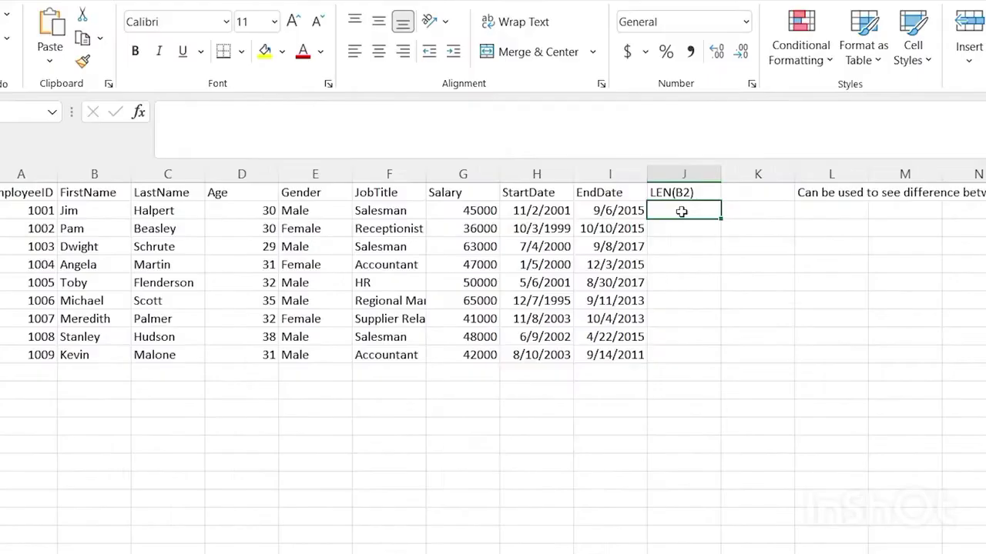
{"action": "type", "text": "=LEN"}
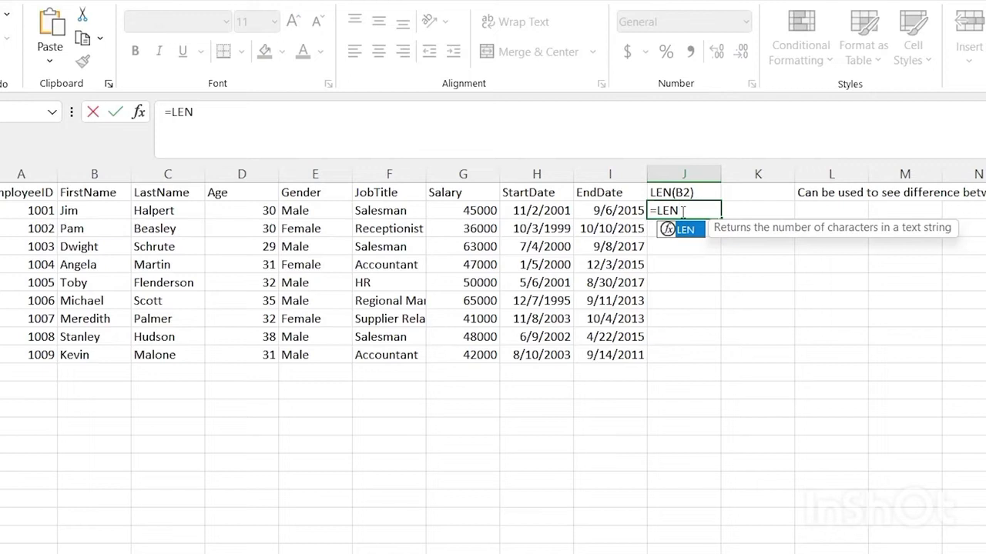
{"action": "type", "text": "("}
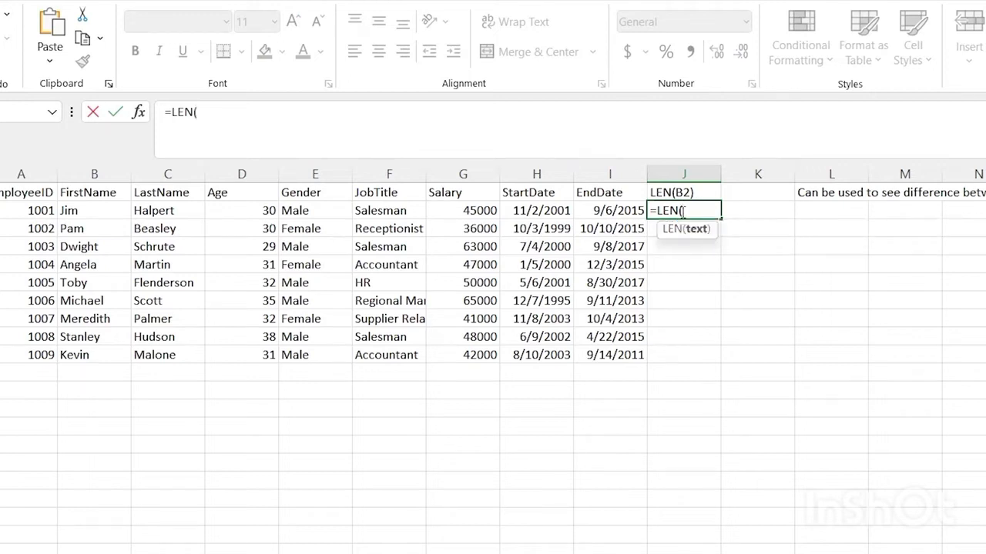
{"action": "key", "text": "BackSpace"}
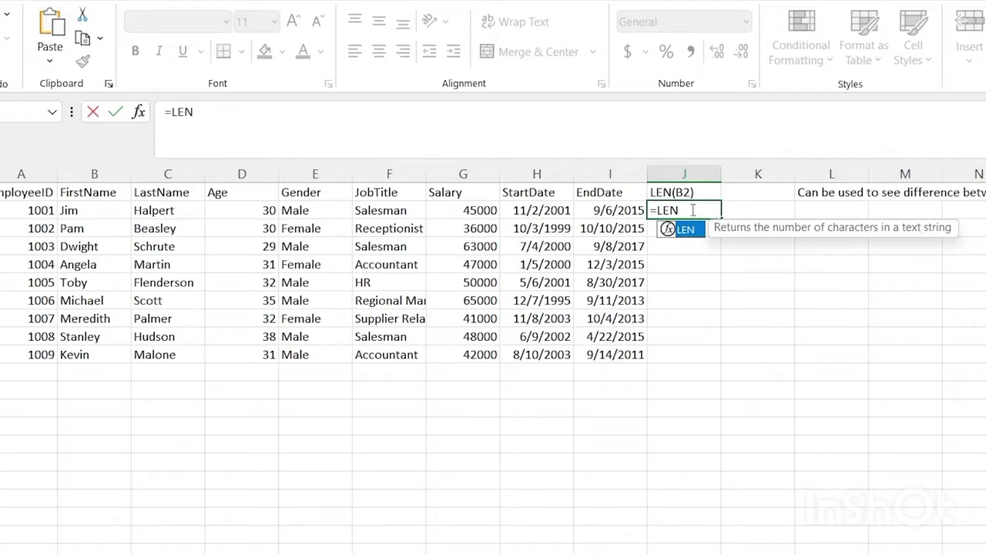
{"action": "type", "text": "("}
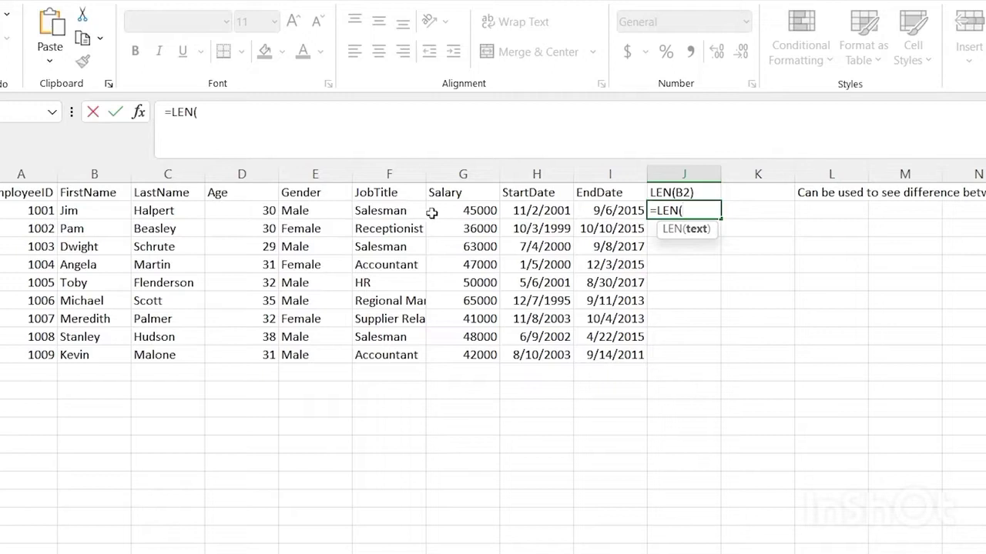
{"action": "left_click", "coordinate": [197, 210]}
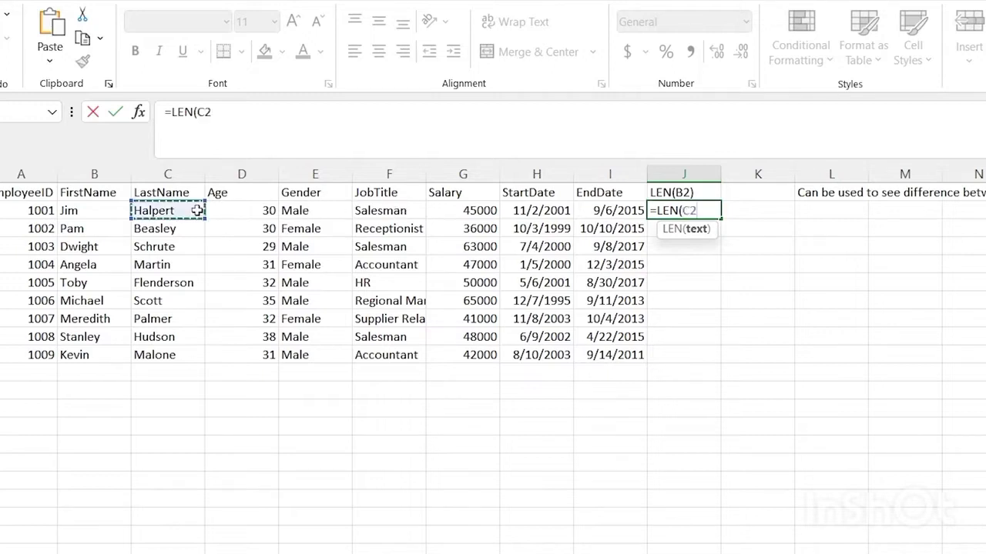
{"action": "left_click", "coordinate": [183, 355], "text": "shift"}
{"action": "type", "text": ")"}
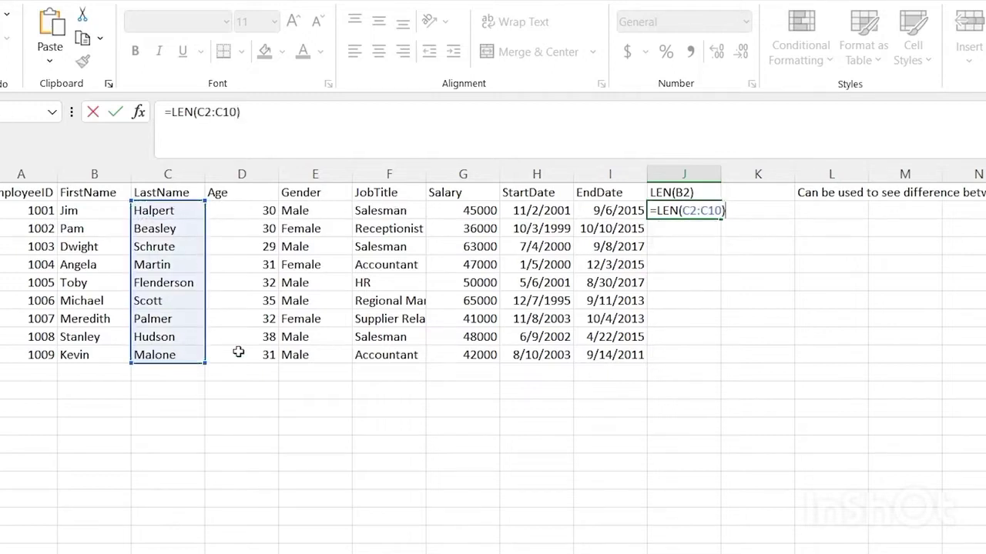
{"action": "key", "text": "Return"}
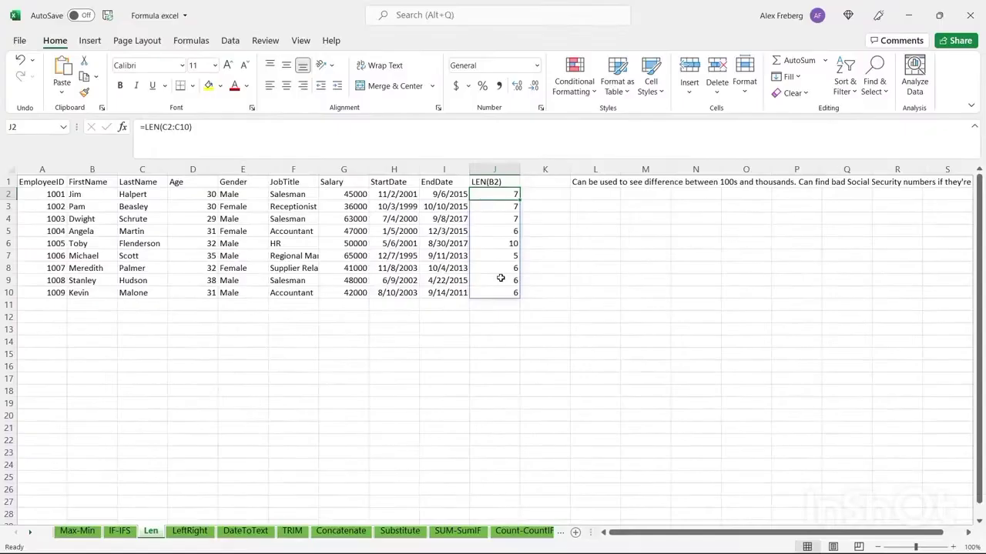
{"action": "left_click", "coordinate": [681, 428]}
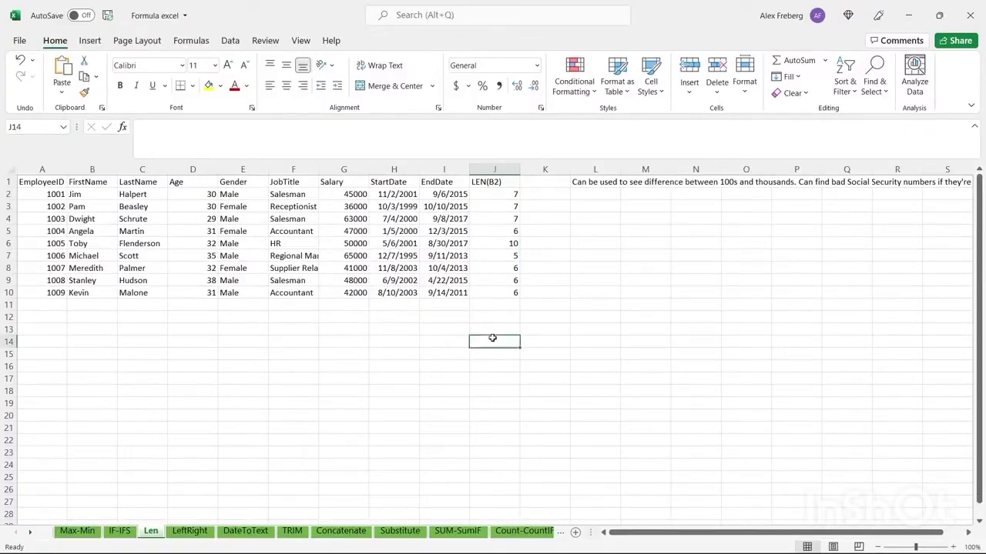
- Switch to the LeftRight sheet
{"action": "left_click", "coordinate": [197, 531]}
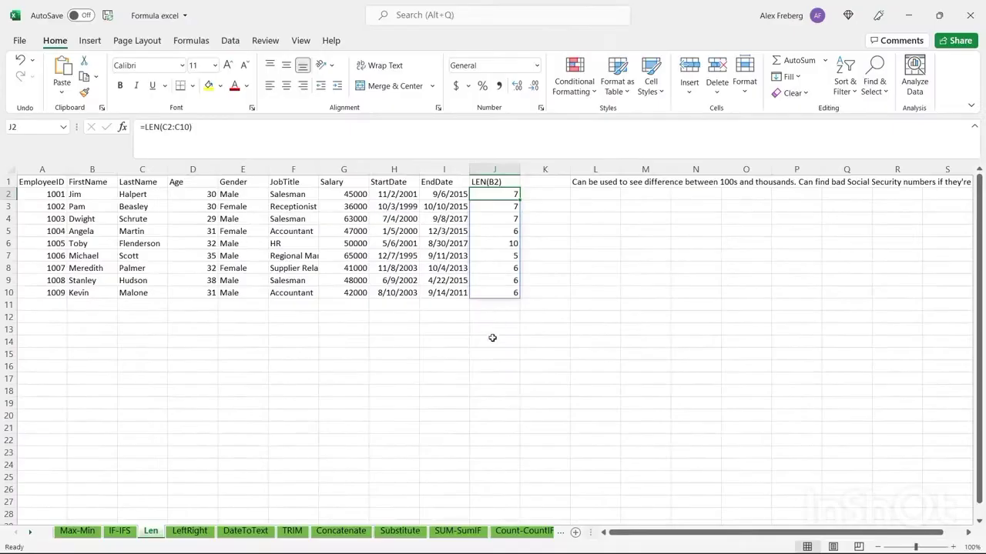
{"action": "left_click", "coordinate": [681, 422]}
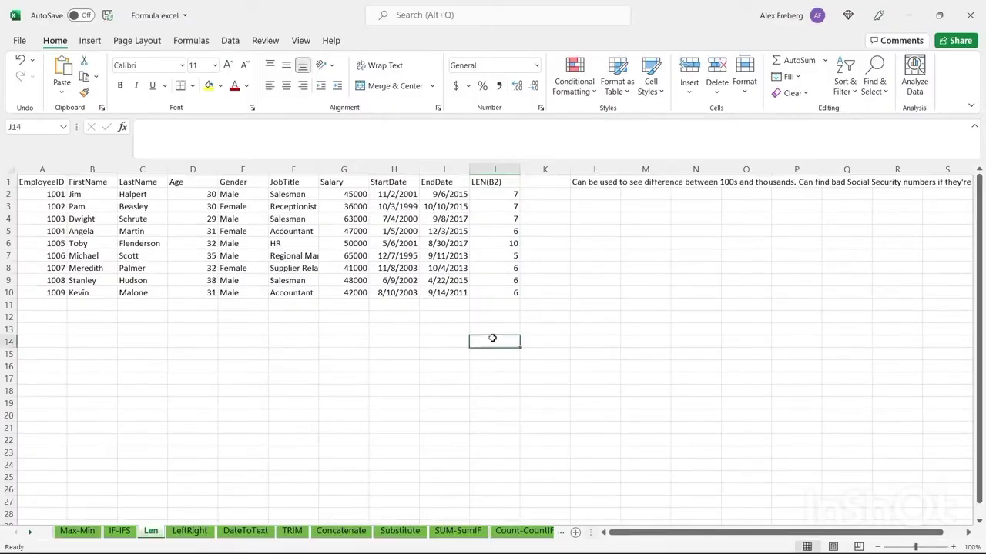
{"action": "left_click", "coordinate": [189, 532]}
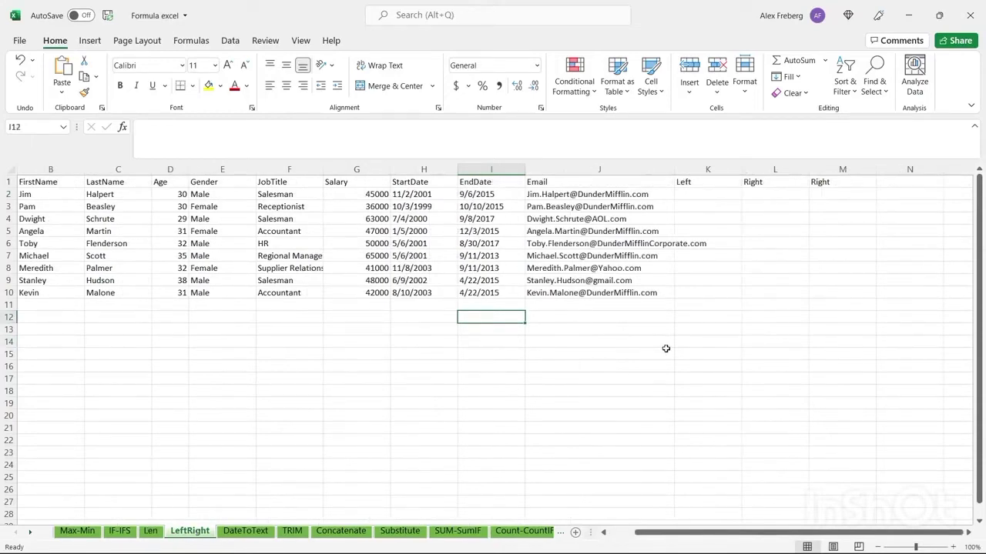
- Enter the formula =LEFT(B2:B10, 3) in cell K2 to extract the first three characters of each first name
{"action": "left_click", "coordinate": [710, 194]}
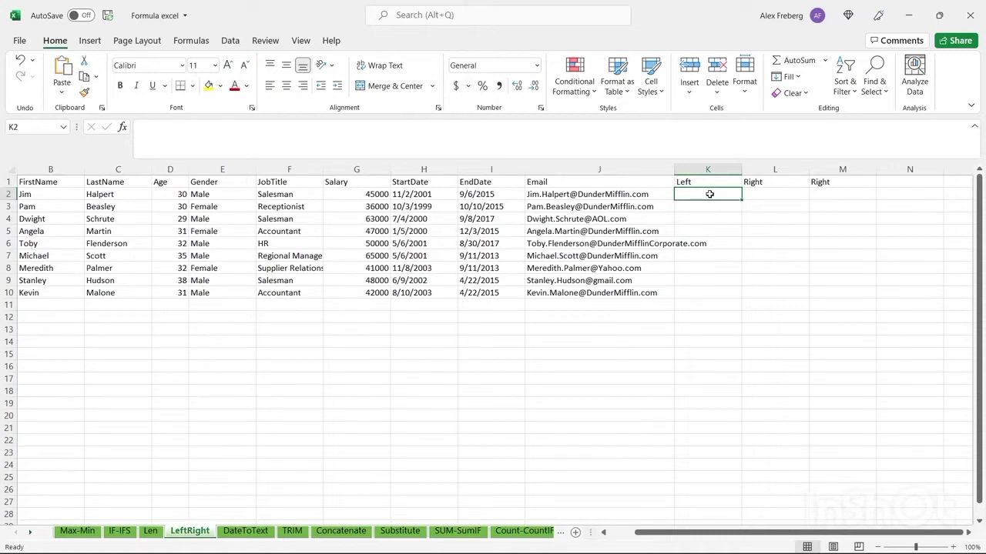
{"action": "type", "text": "=subs"}
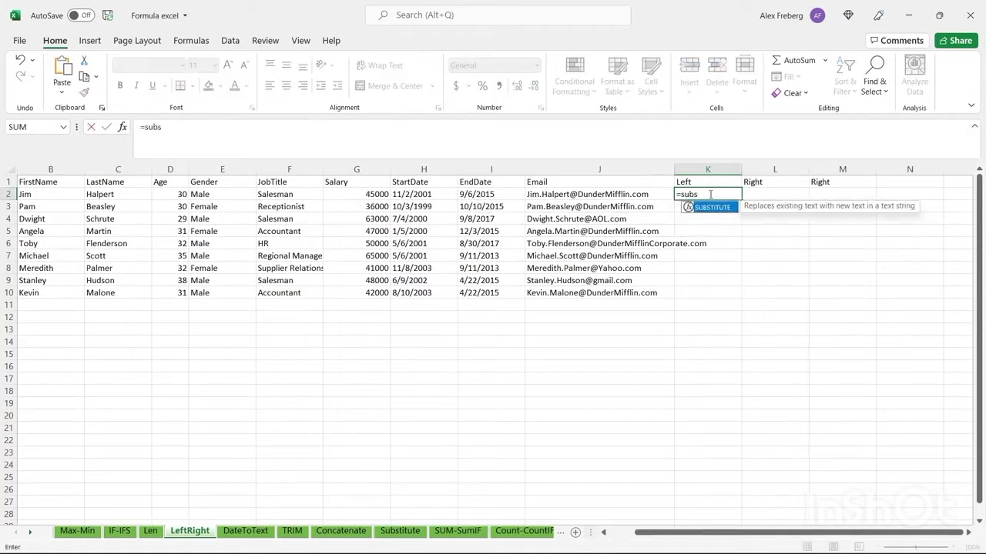
{"action": "key", "text": "BackSpace"}
{"action": "key", "text": "BackSpace"}
{"action": "key", "text": "BackSpace"}
{"action": "key", "text": "BackSpace"}
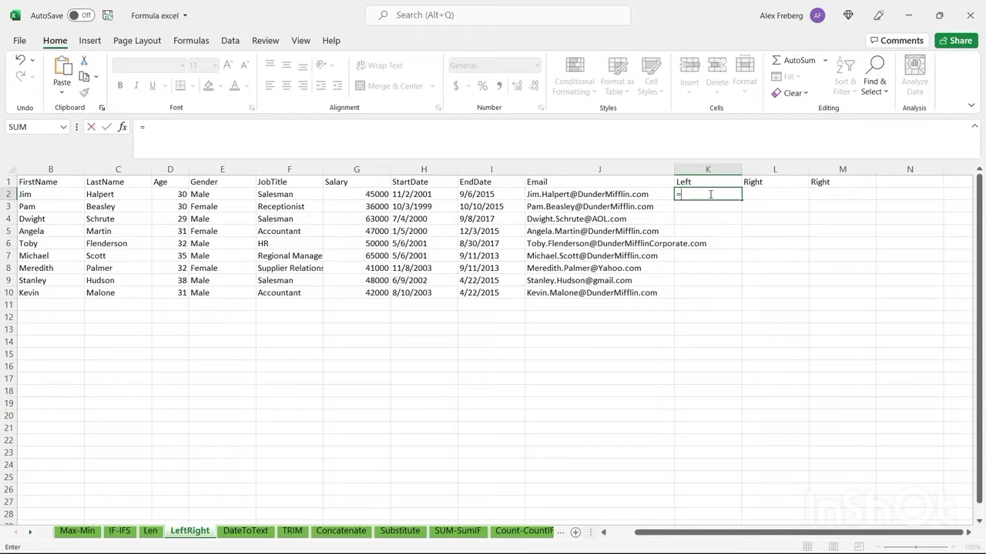
{"action": "type", "text": "LE"}
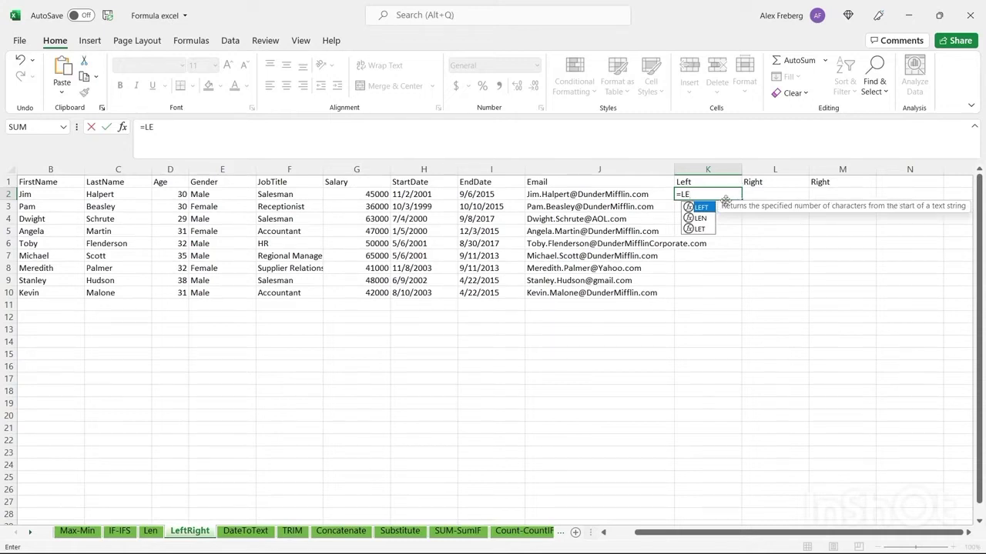
{"action": "key", "text": "Tab"}
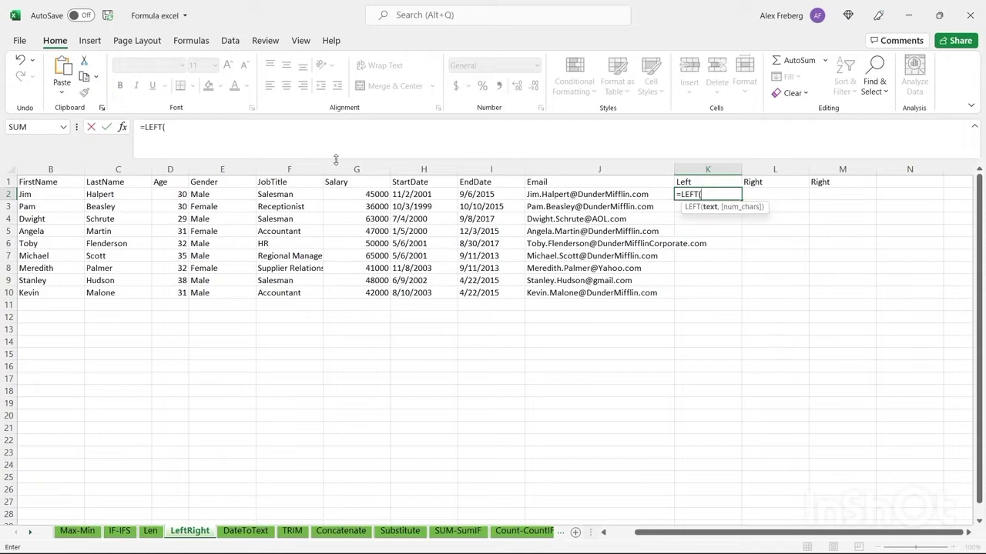
{"action": "left_click", "coordinate": [62, 196]}
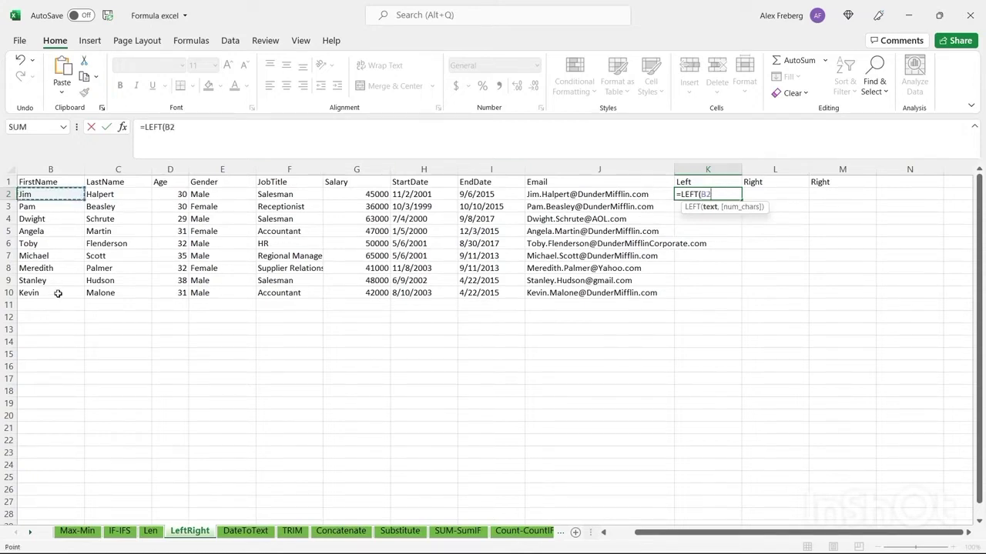
{"action": "left_click_drag", "start_coordinate": [58, 293], "coordinate": [58, 294]}
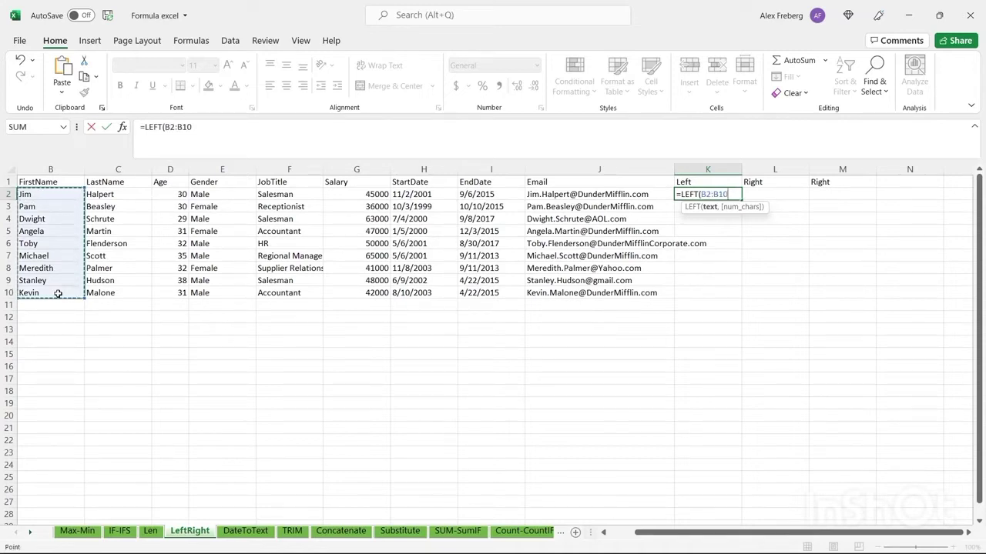
{"action": "type", "text": ","}
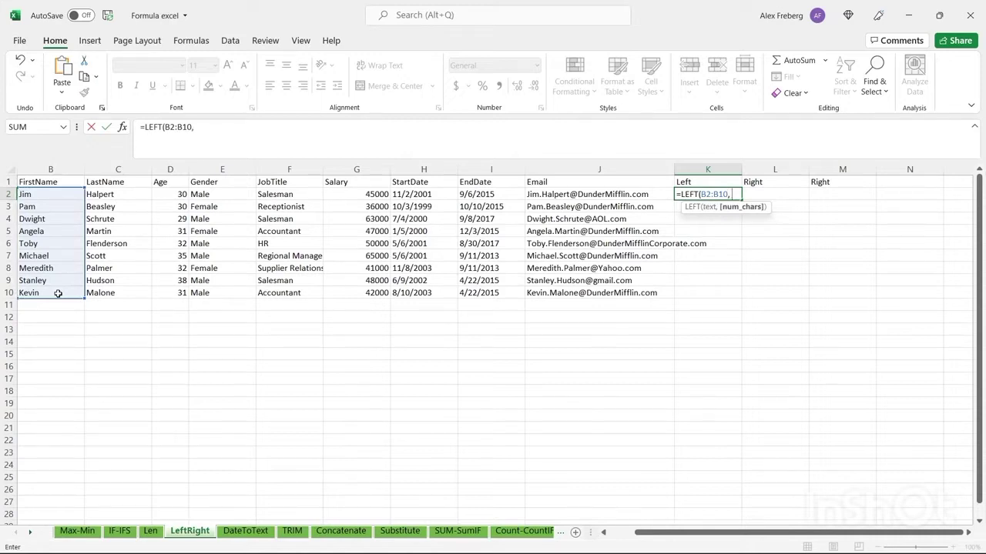
{"action": "type", "text": " 3)"}
{"action": "key", "text": "Return"}
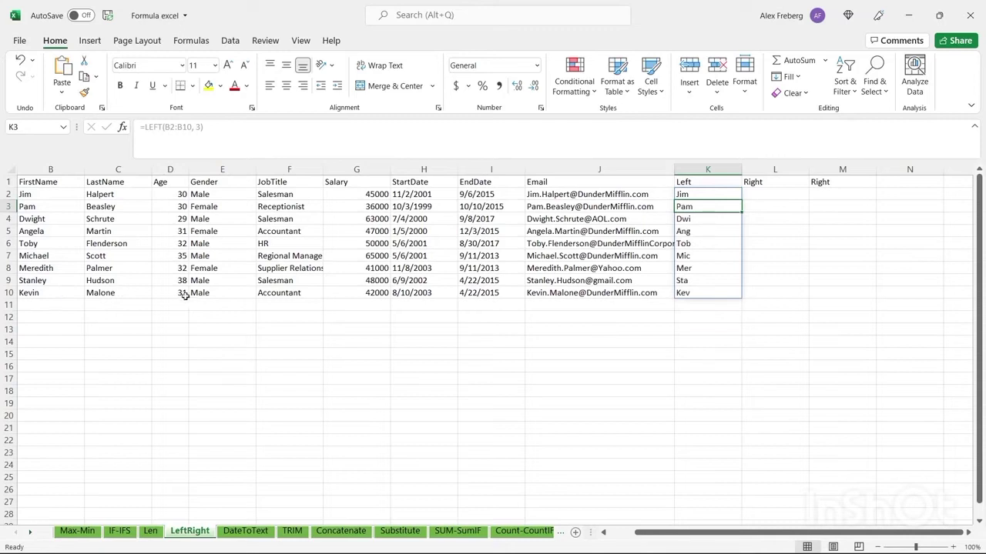
- Check the LEFT formula and its spilled results in cells K2 to K6
{"action": "left_click", "coordinate": [700, 194]}
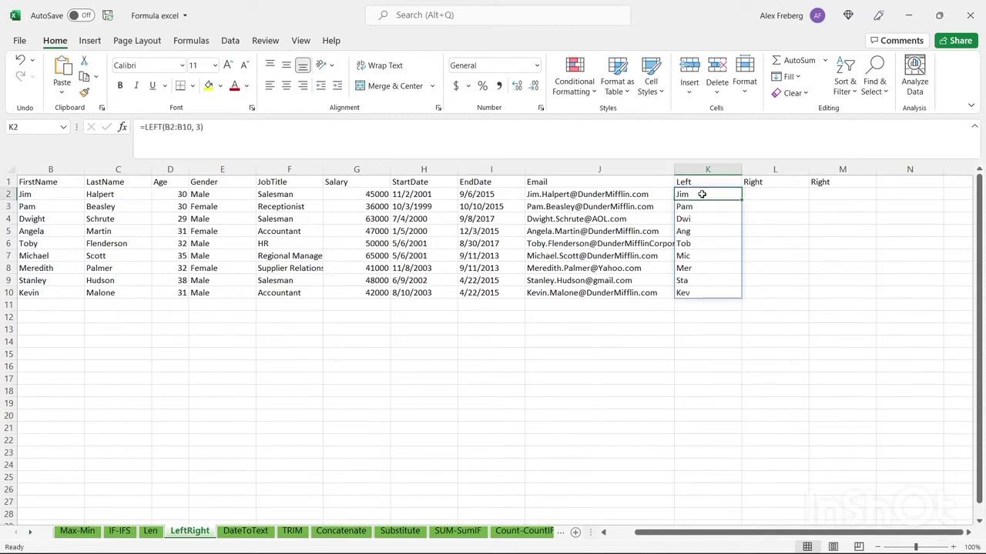
{"action": "left_click", "coordinate": [701, 204]}
{"action": "left_click", "coordinate": [700, 229]}
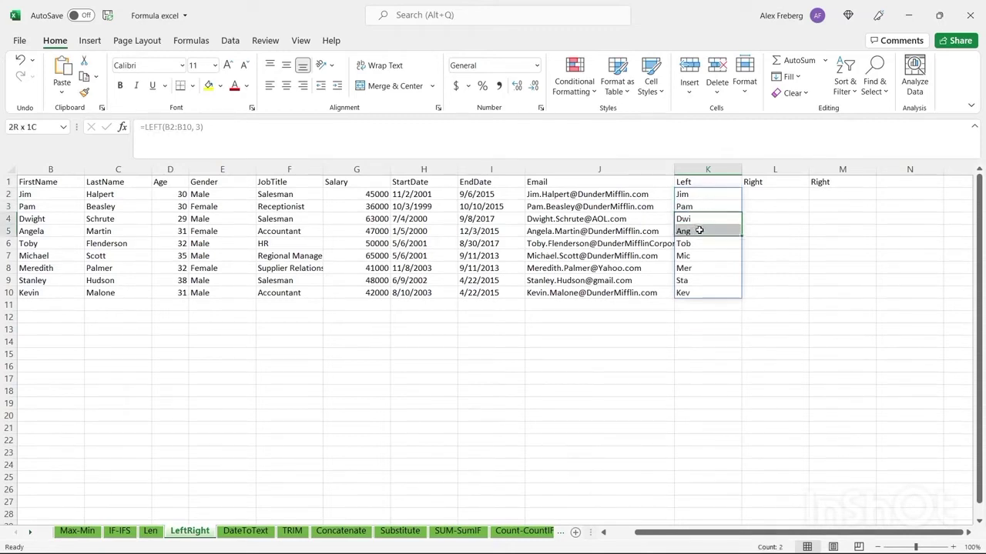
{"action": "left_click", "coordinate": [700, 243]}
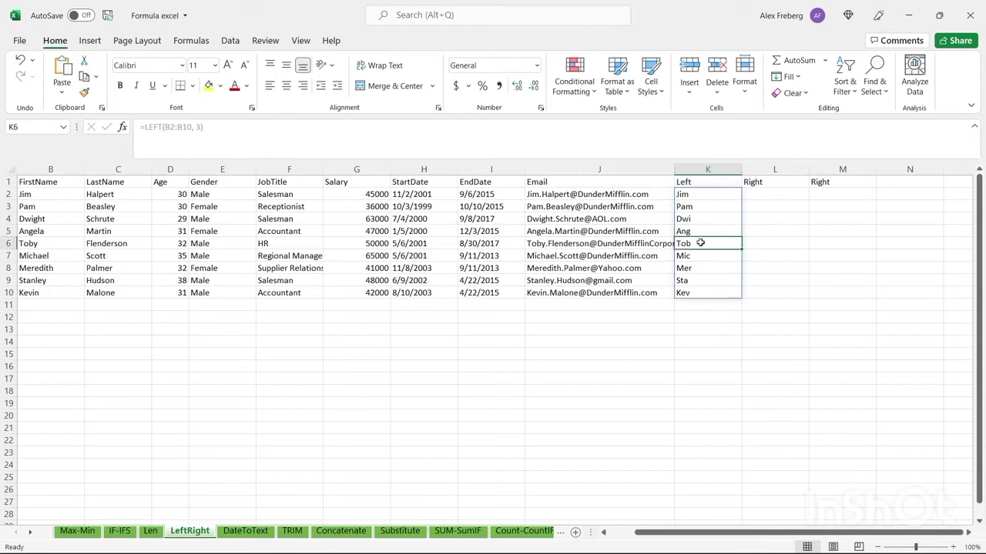
- Enter the formula =RIGHT(A2:A10,1) in cell L2 to extract the last digit of each EmployeeID
{"action": "left_click", "coordinate": [766, 194]}
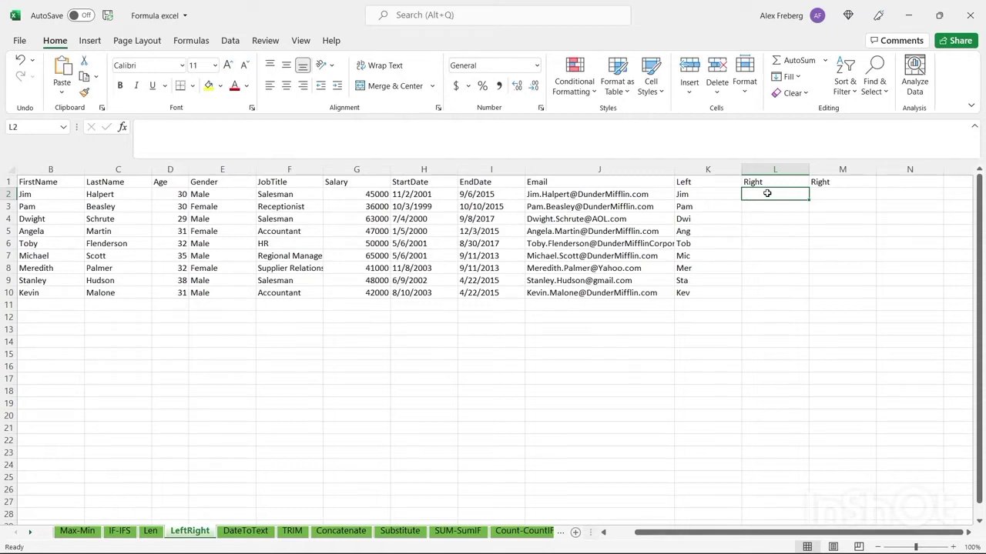
{"action": "type", "text": "=RIGH"}
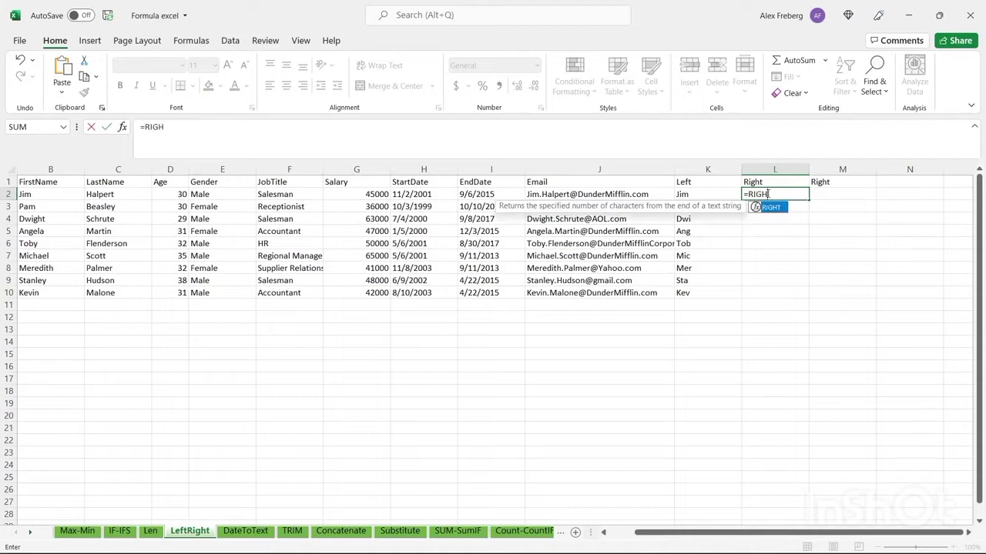
{"action": "type", "text": "T("}
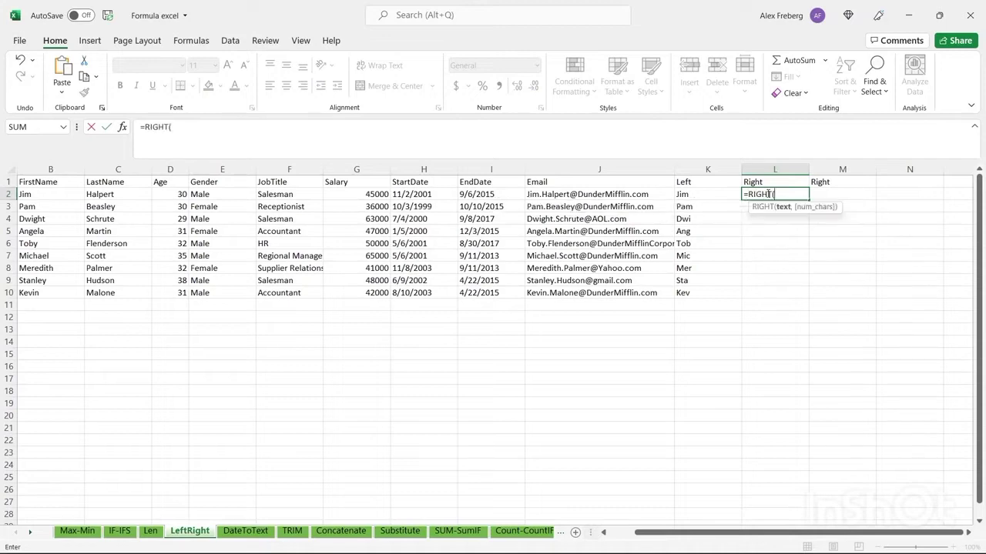
{"action": "scroll", "coordinate": [574, 263], "scroll_direction": "left", "scroll_amount": 1}
{"action": "left_click", "coordinate": [73, 194]}
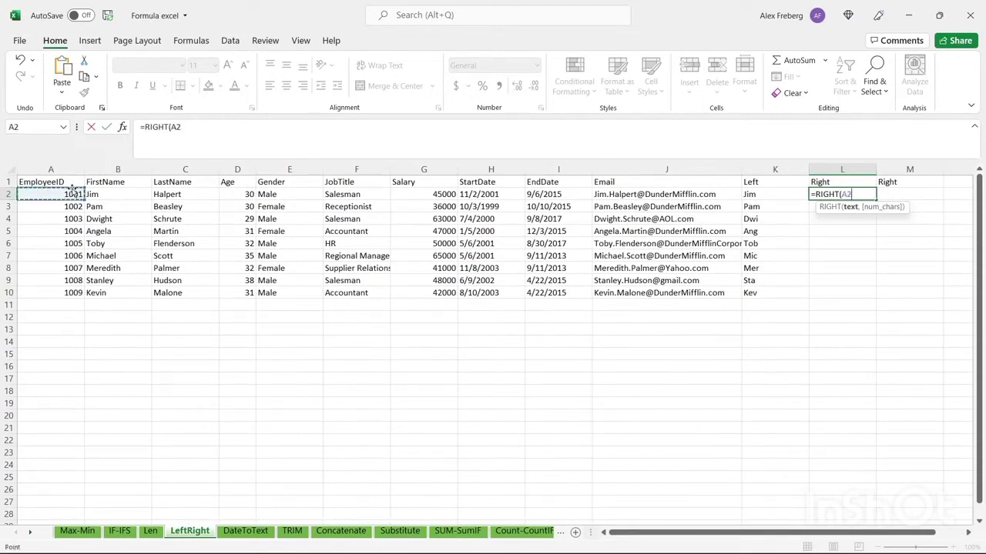
{"action": "left_click_drag", "start_coordinate": [72, 188], "coordinate": [72, 291]}
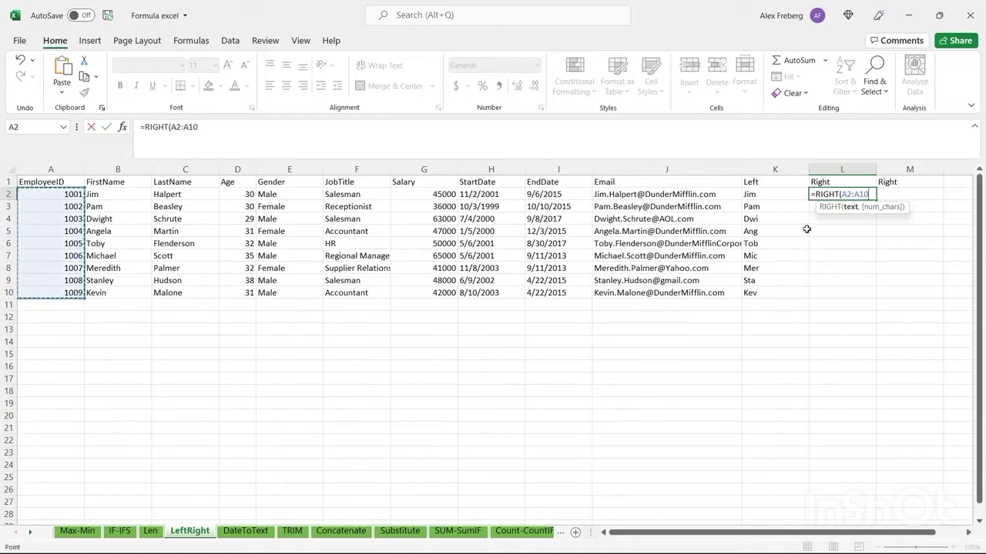
{"action": "type", "text": ",1"}
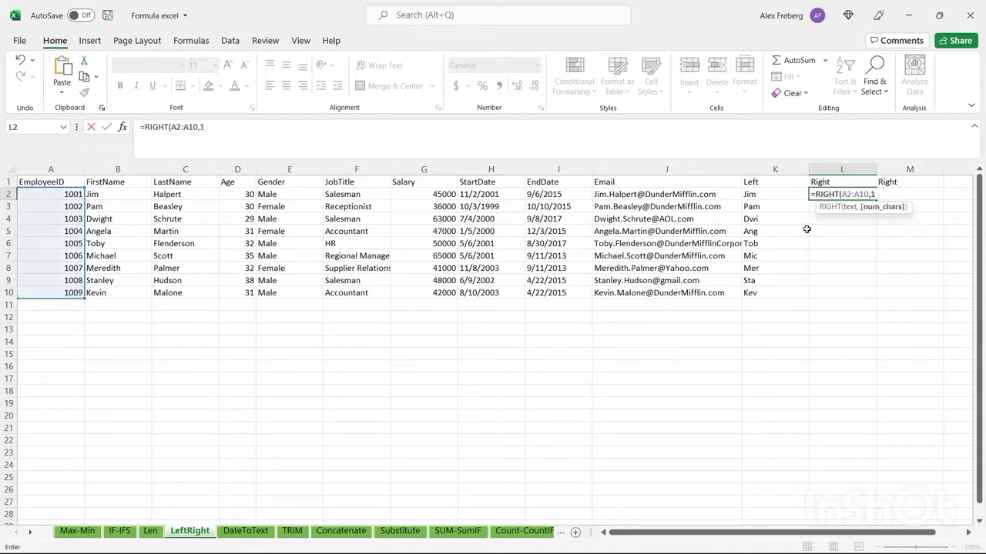
{"action": "key", "text": "Return"}
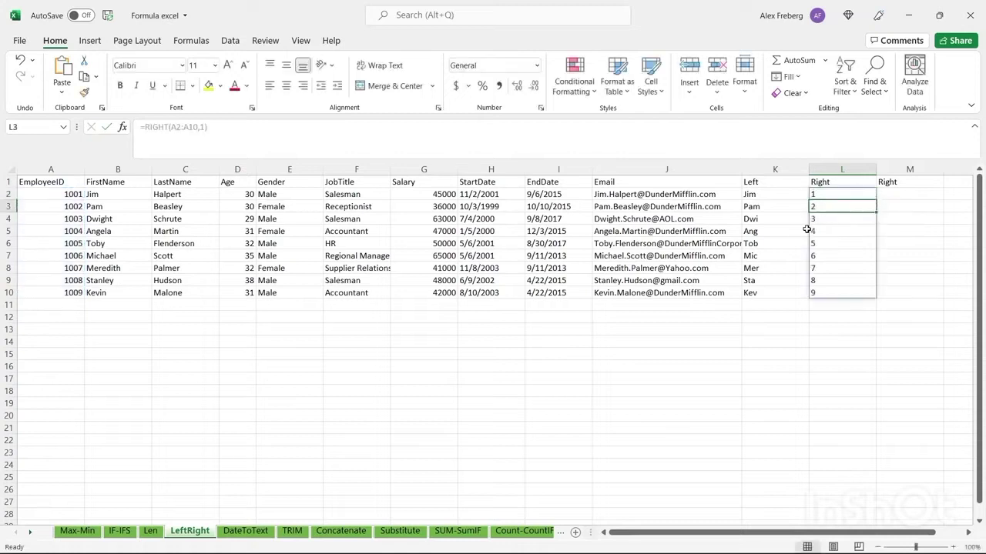
- Inspect the RIGHT formula in cell L2 and the EmployeeID range it references, leaving it unedited
{"action": "left_click", "coordinate": [855, 192]}
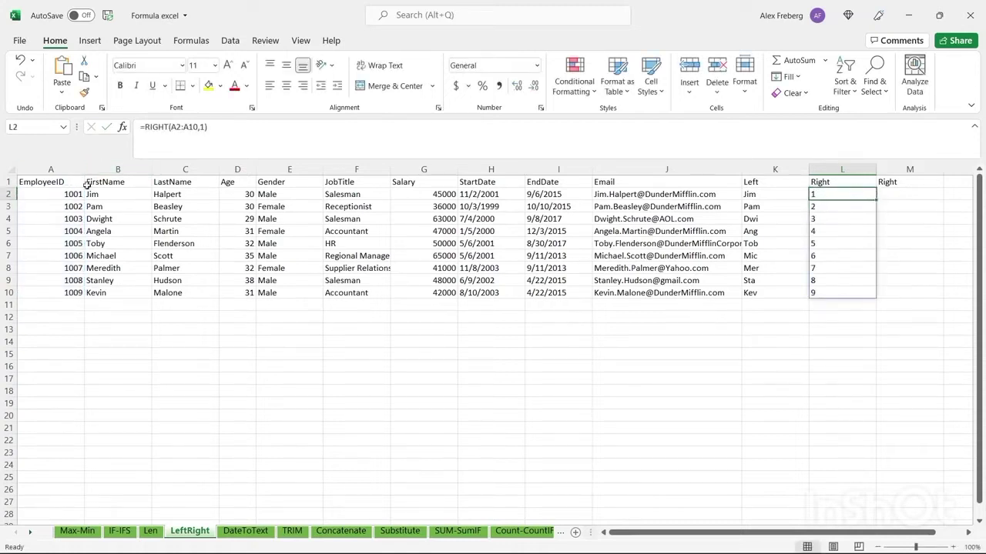
{"action": "double_click", "coordinate": [844, 194]}
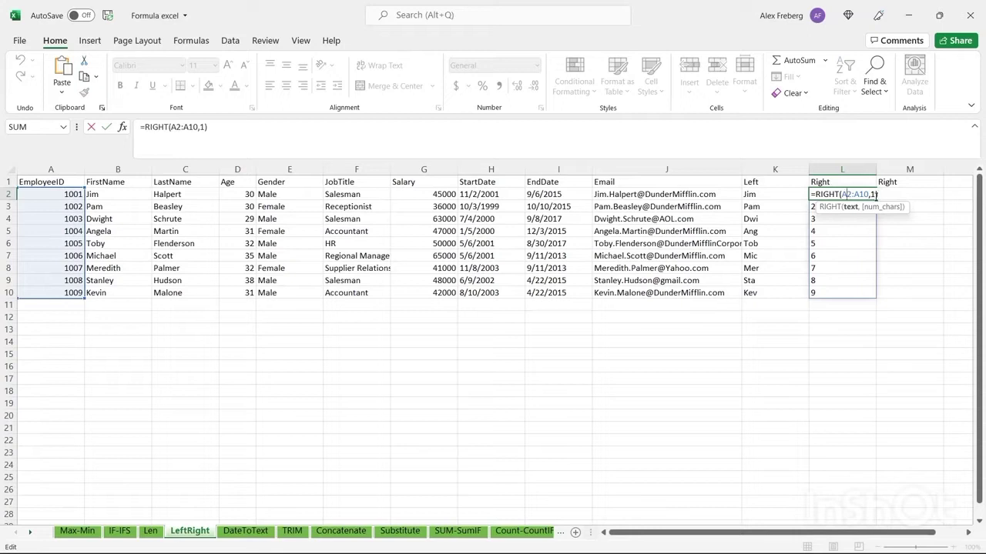
{"action": "key", "text": "Escape"}
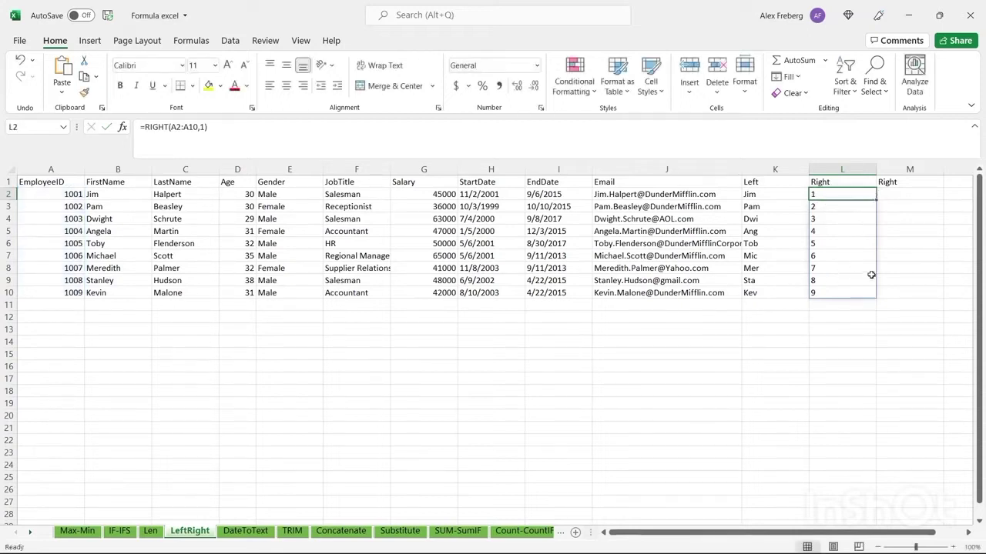
- Enter the formula =RIGHT(H2:H10, 4) in cell M2 to extract the year from each StartDate
{"action": "double_click", "coordinate": [912, 193]}
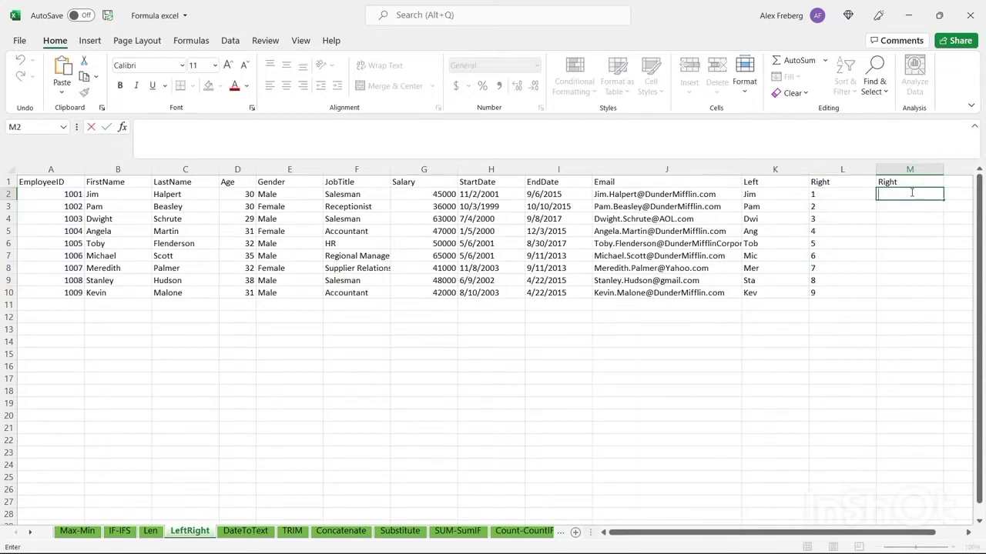
{"action": "type", "text": "=R"}
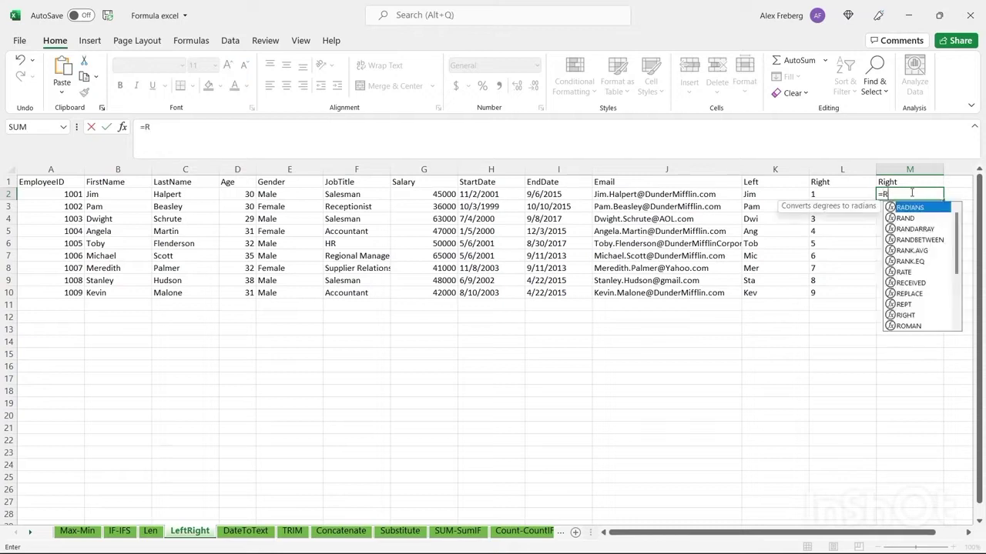
{"action": "type", "text": "IGHT("}
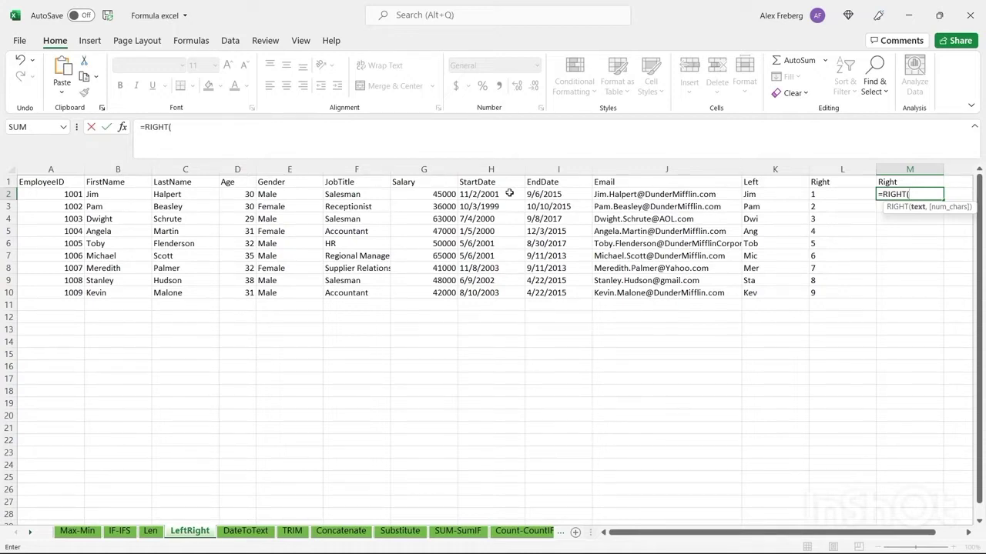
{"action": "left_click", "coordinate": [509, 194]}
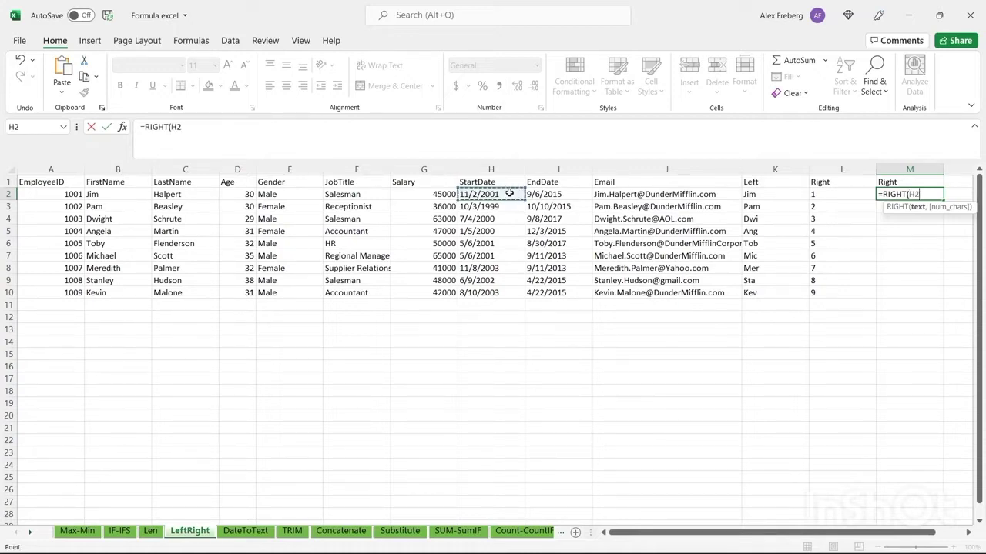
{"action": "left_click", "coordinate": [500, 293]}
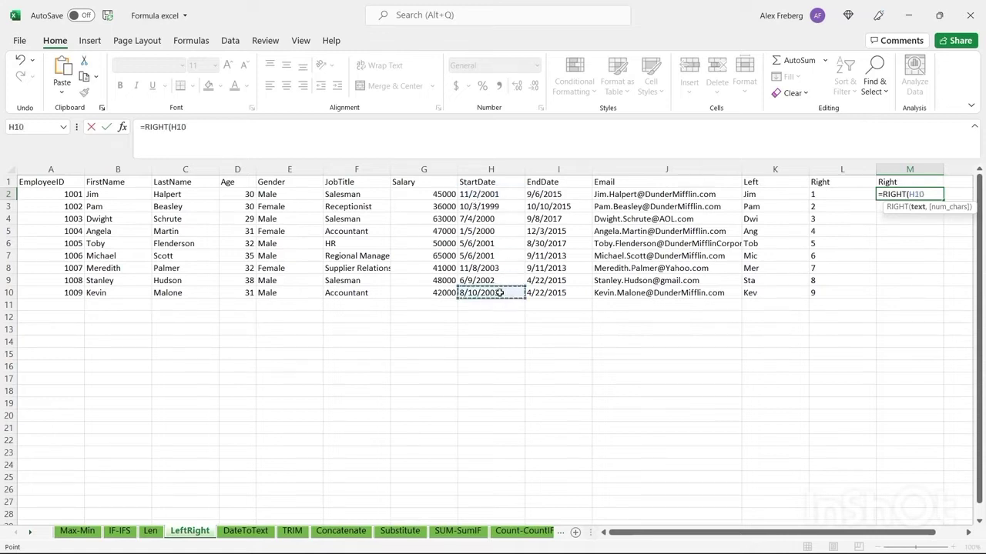
{"action": "left_click", "coordinate": [503, 197], "text": "shift"}
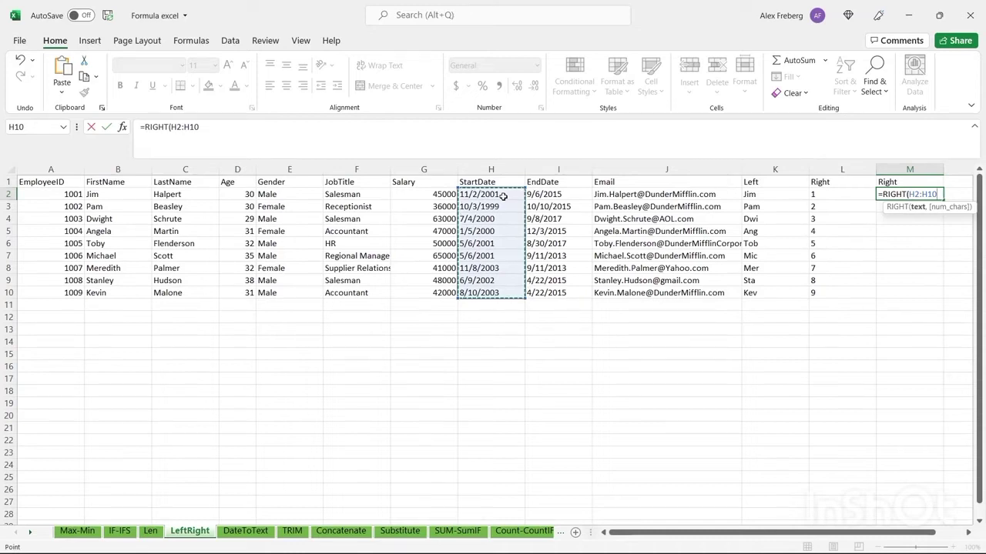
{"action": "type", "text": ","}
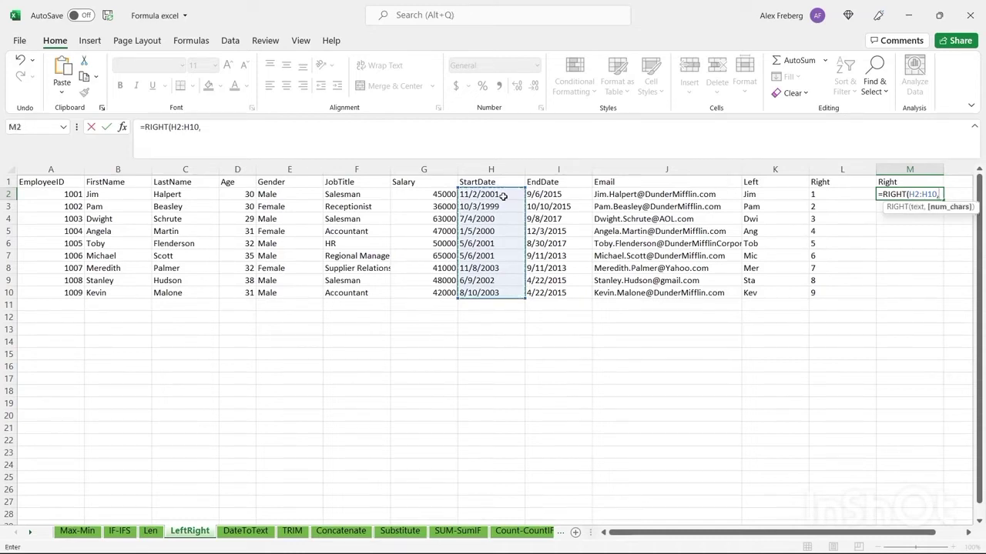
{"action": "type", "text": " 4)"}
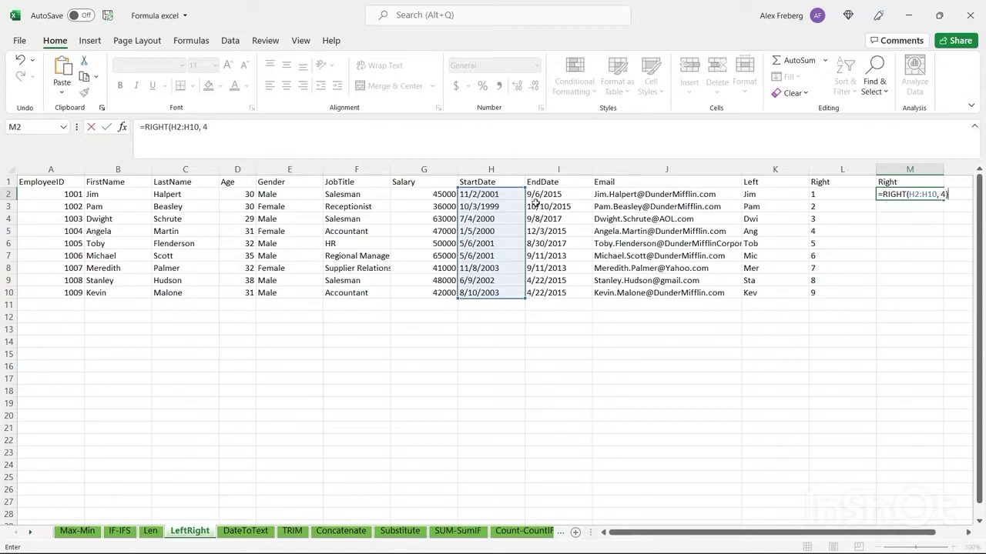
{"action": "key", "text": "Return"}
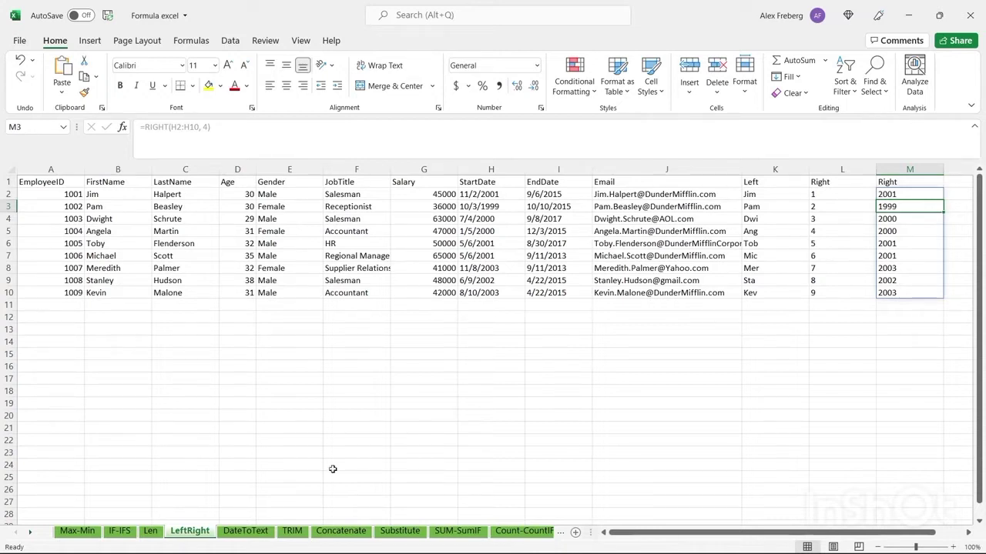
- Compare the number format of the date cells on the DateToText sheet with the StartDate and EndDate cells on LeftRight
{"action": "left_click", "coordinate": [246, 531]}
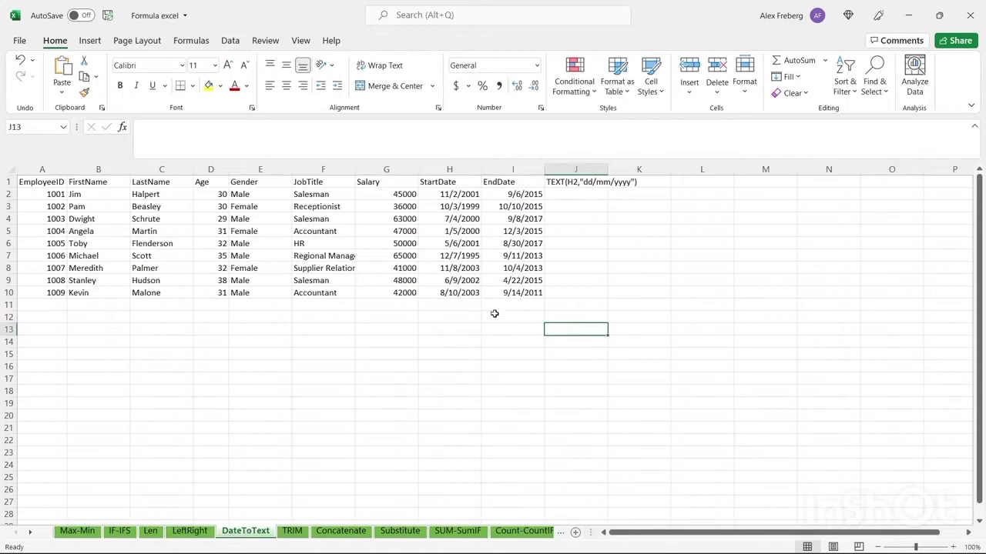
{"action": "left_click", "coordinate": [433, 240]}
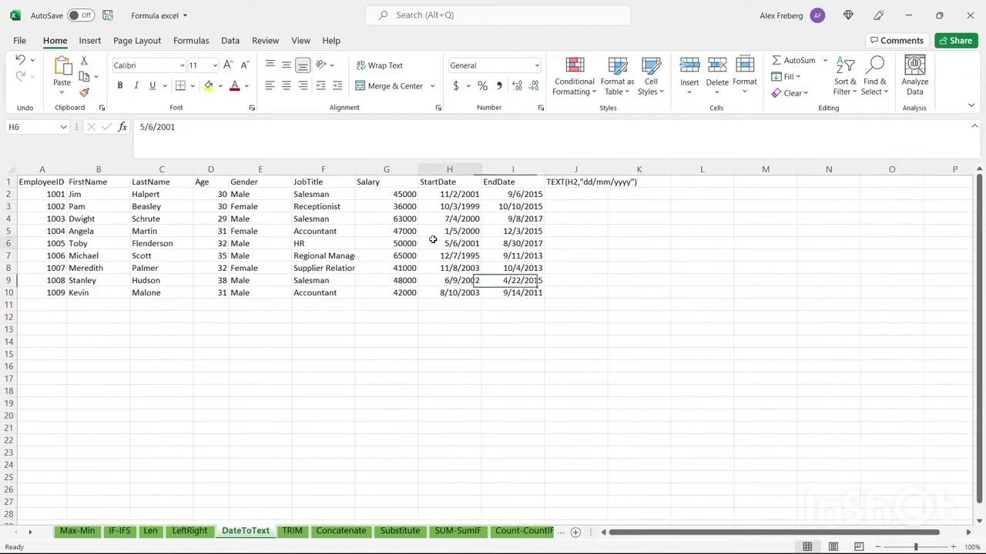
{"action": "left_click", "coordinate": [190, 531]}
{"action": "left_click", "coordinate": [469, 233]}
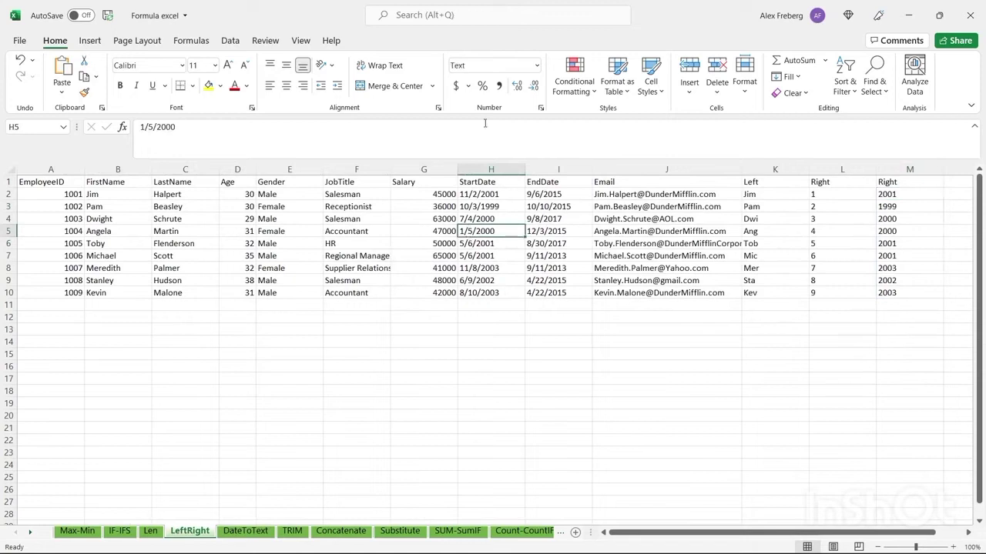
{"action": "left_click", "coordinate": [549, 228]}
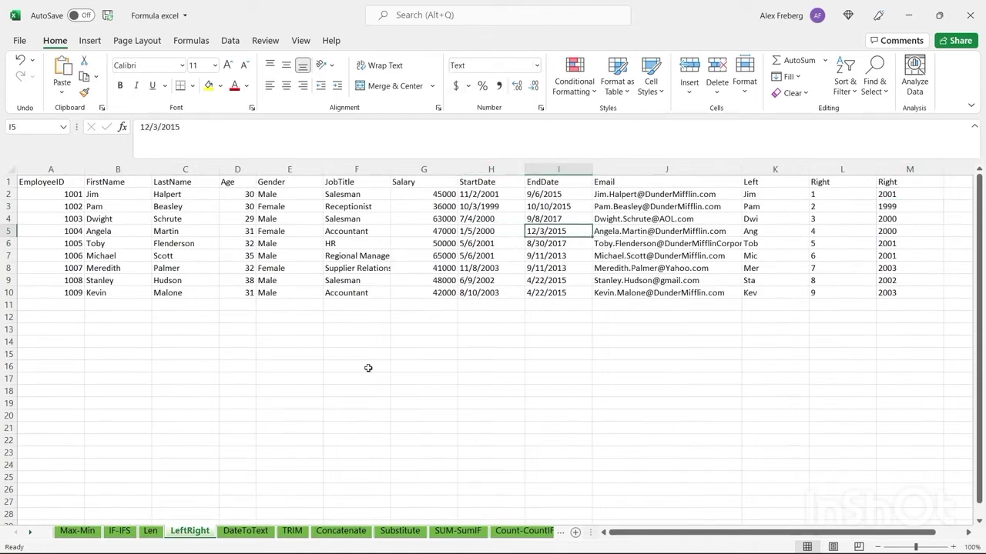
- Check the number format of StartDate cells H4 and H5 and EndDate cell I4 on the LeftRight sheet
{"action": "left_click", "coordinate": [510, 222]}
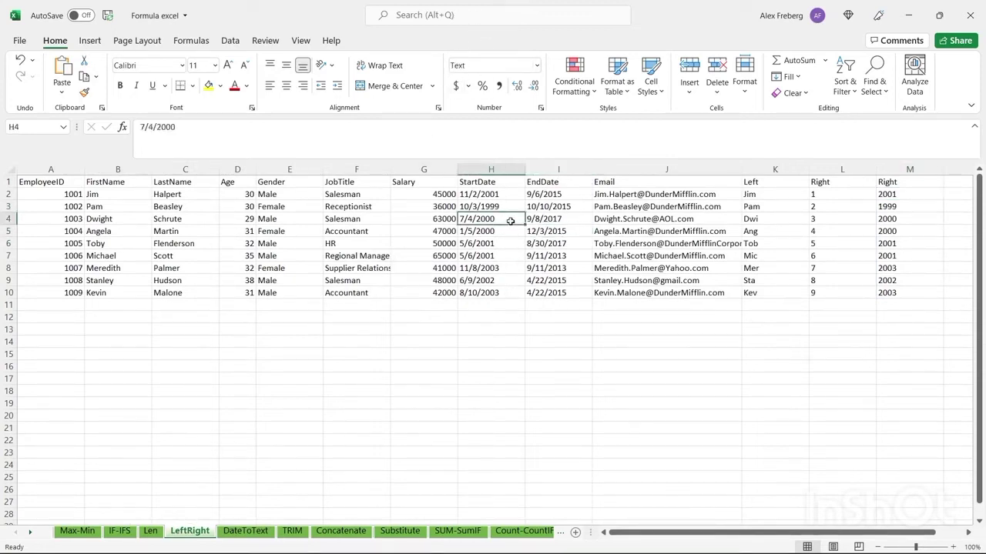
{"action": "left_click", "coordinate": [550, 218]}
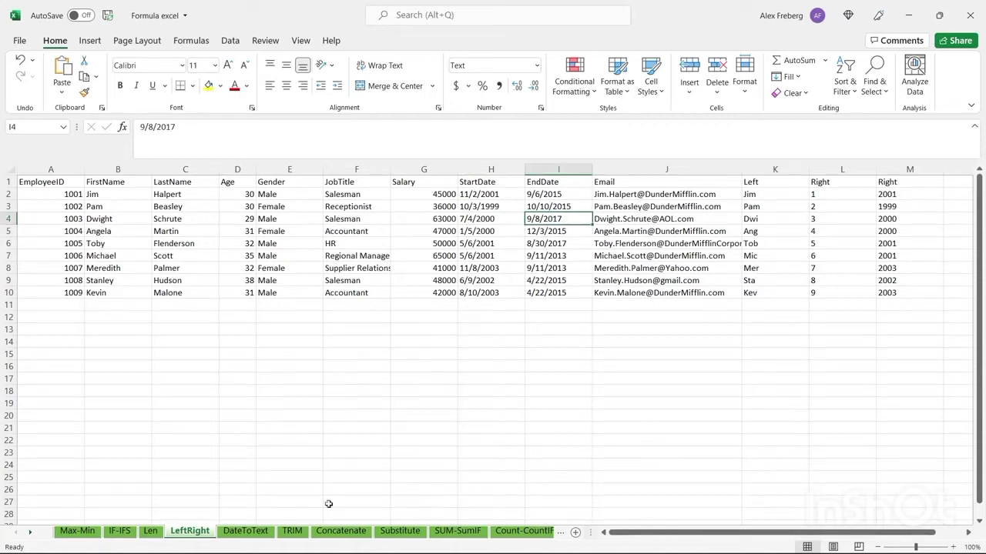
{"action": "left_click", "coordinate": [510, 225]}
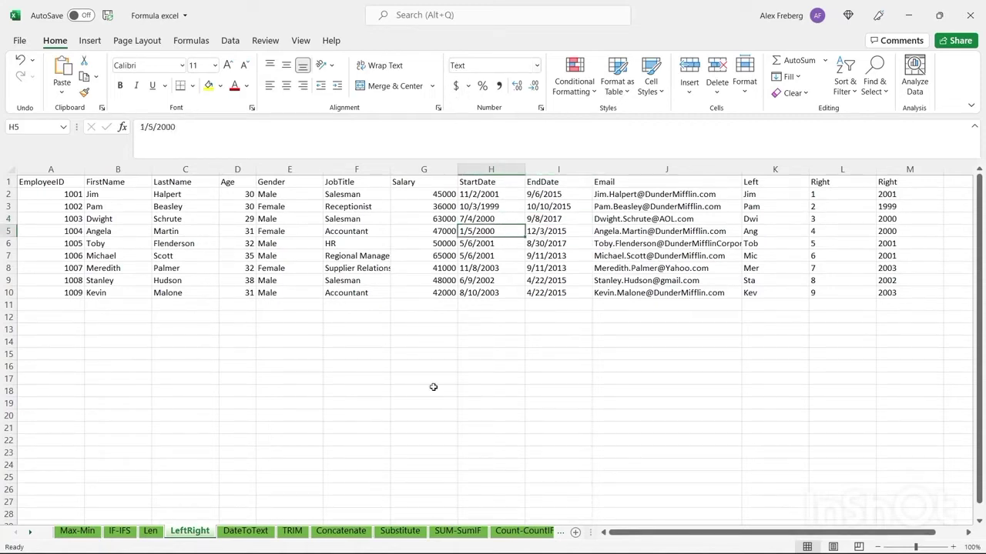
- On the DateToText sheet, enter the formula =RIGHT(I2:I10,4) in cell J2 to try extracting the year from each EndDate
{"action": "left_click", "coordinate": [258, 536]}
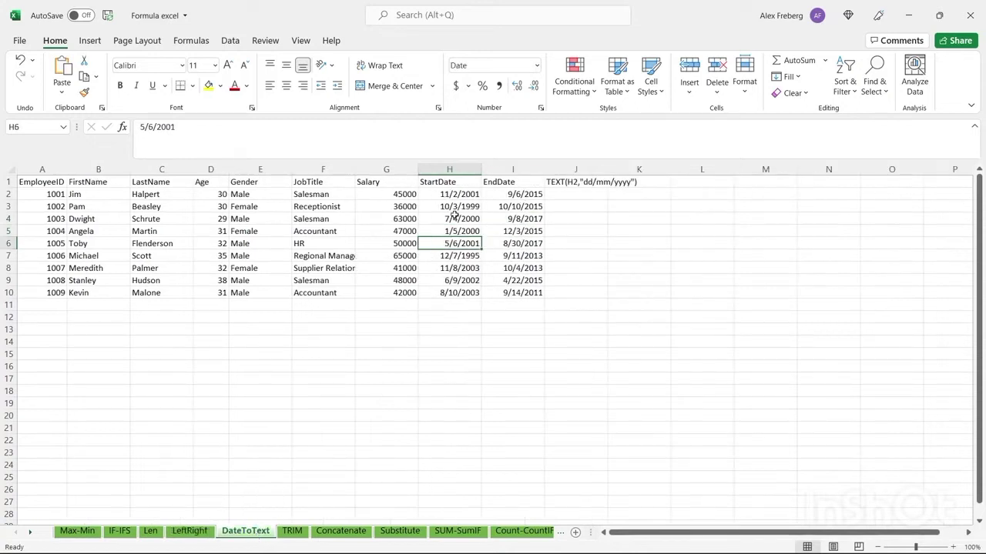
{"action": "left_click", "coordinate": [568, 197]}
{"action": "type", "text": "=RIGHT("}
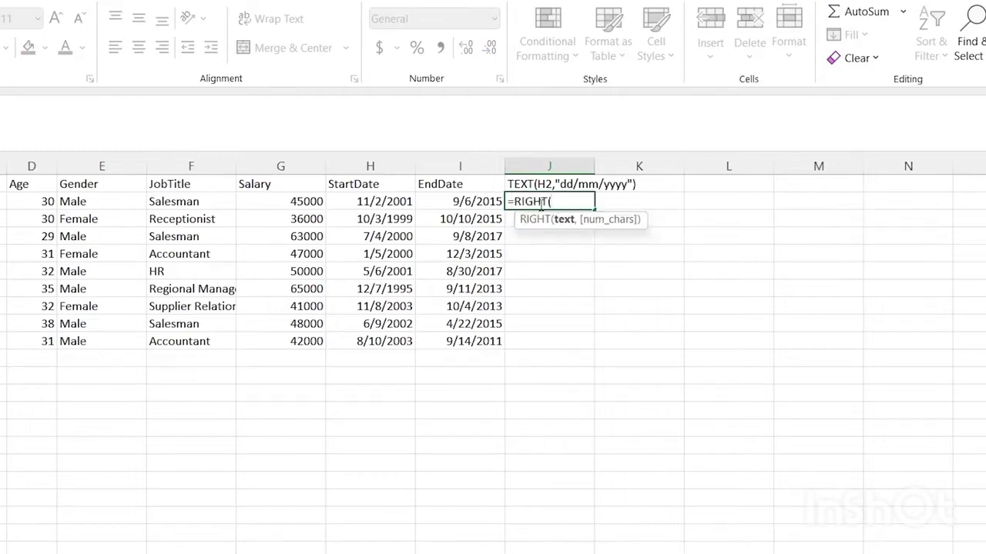
{"action": "left_click", "coordinate": [478, 202]}
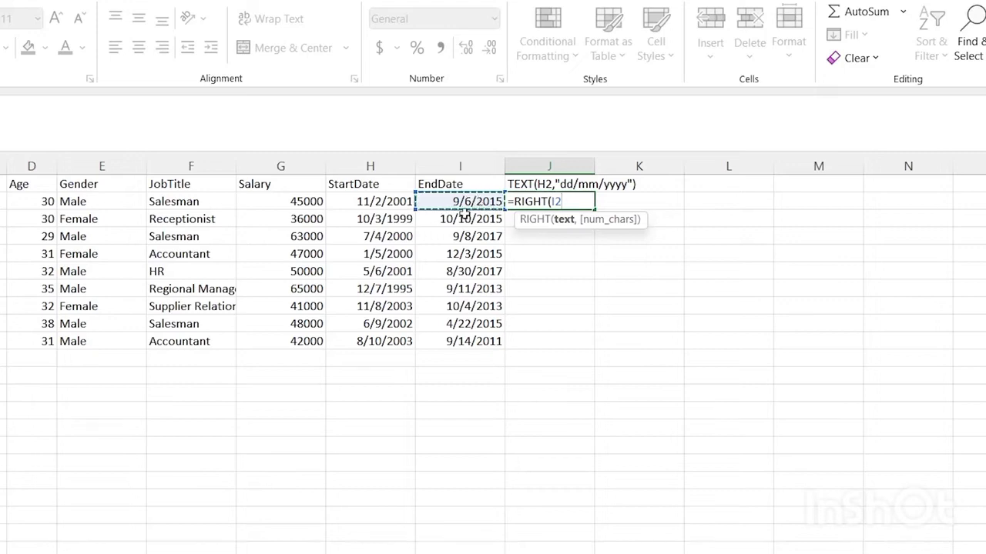
{"action": "left_click", "coordinate": [460, 343], "text": "shift"}
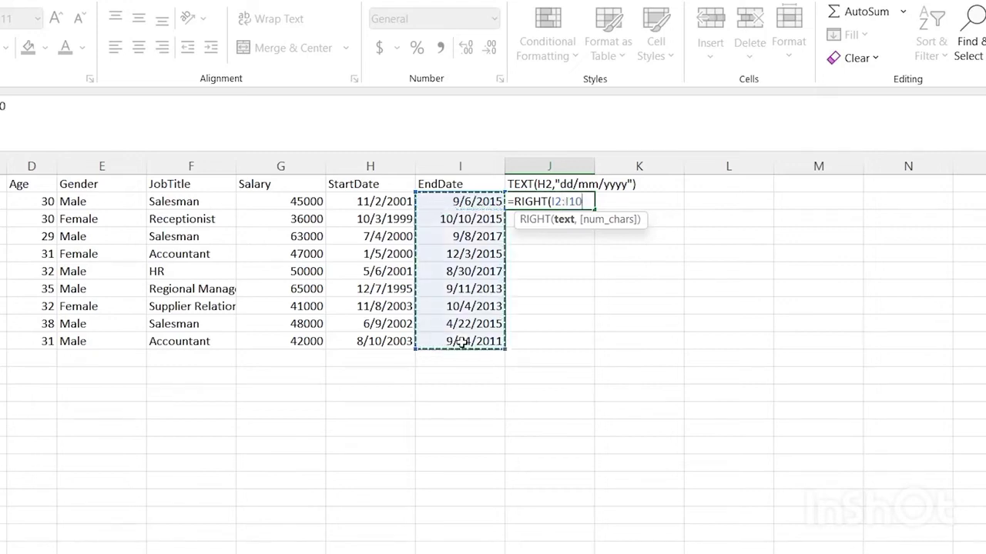
{"action": "type", "text": ",4)"}
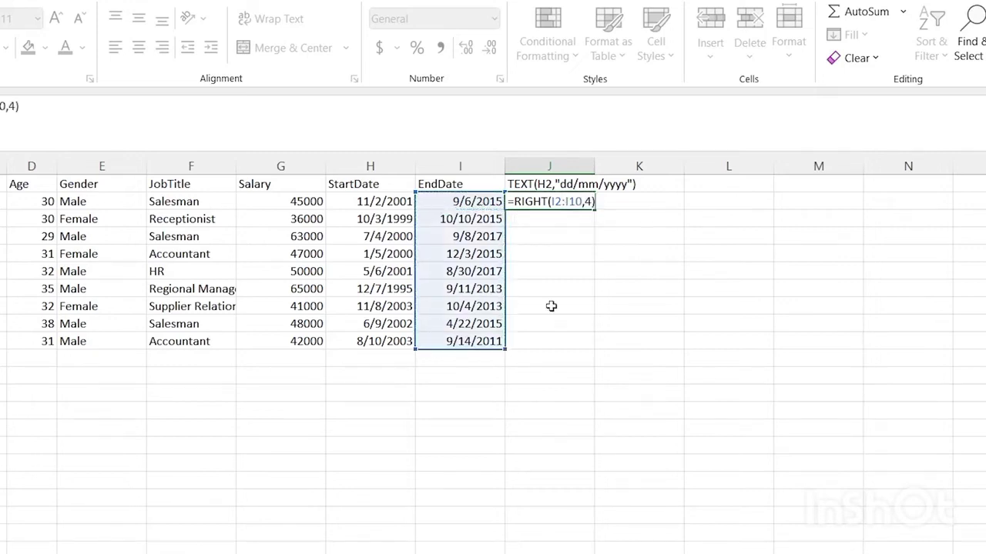
{"action": "key", "text": "Return"}
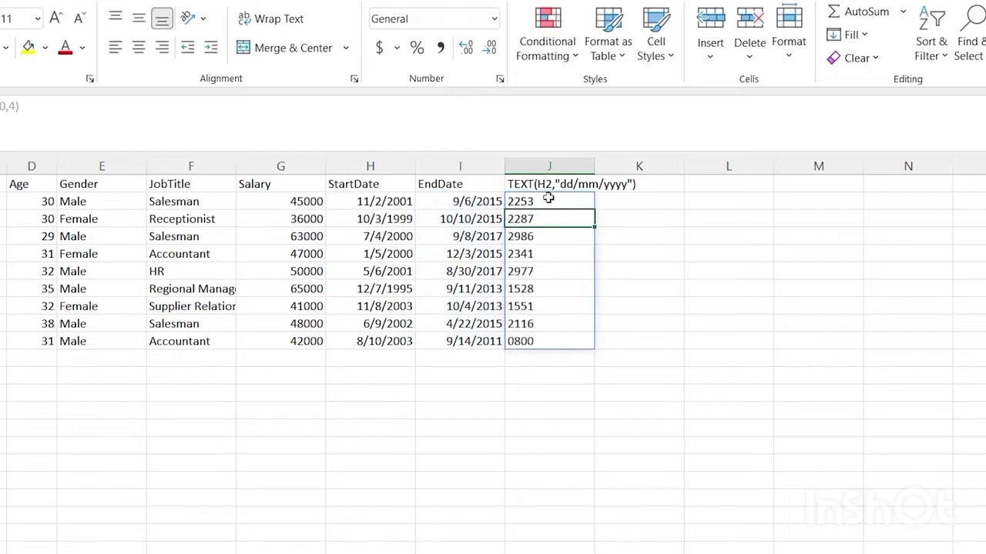
- Inspect the EndDate cells in column I and their number format alongside the RIGHT results in column J
{"action": "left_click", "coordinate": [488, 202]}
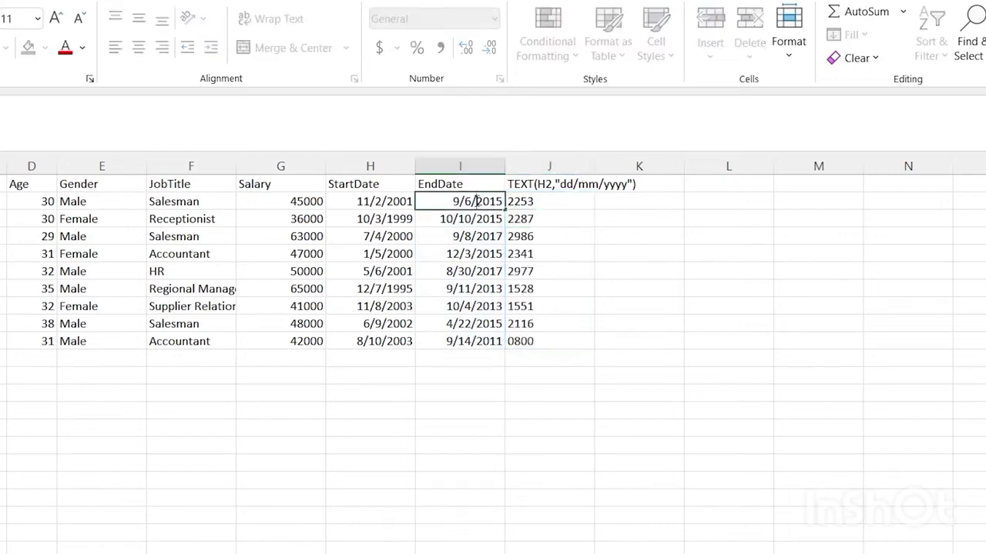
{"action": "left_click", "coordinate": [466, 252]}
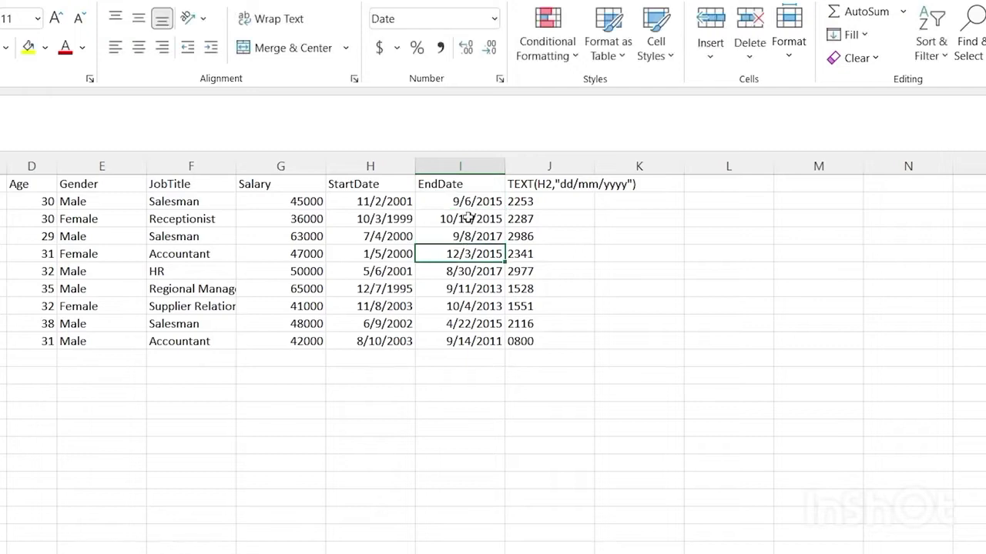
{"action": "left_click", "coordinate": [468, 219]}
{"action": "left_click", "coordinate": [468, 201]}
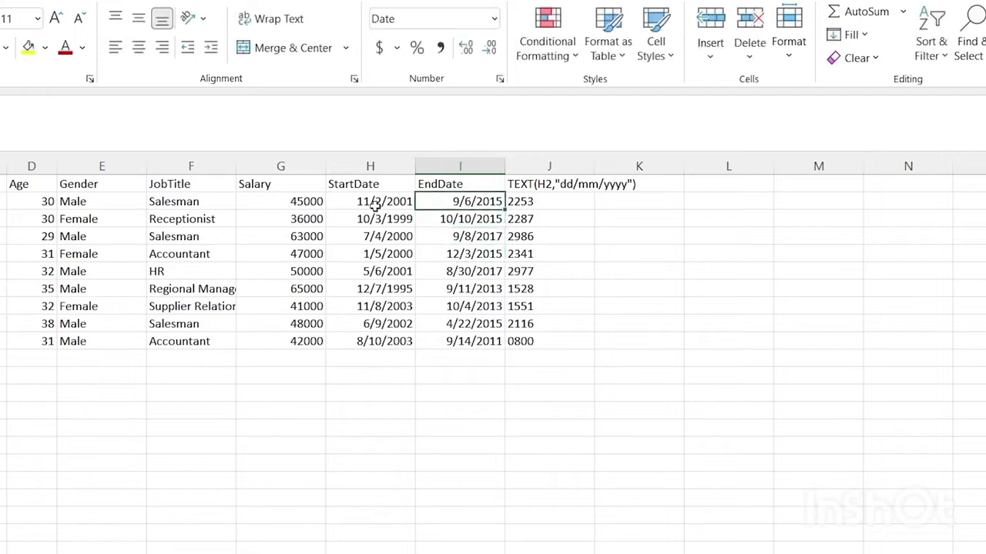
- Change the number format of the StartDate and EndDate values in H2:I10 to General
{"action": "left_click_drag", "start_coordinate": [374, 201], "coordinate": [447, 341]}
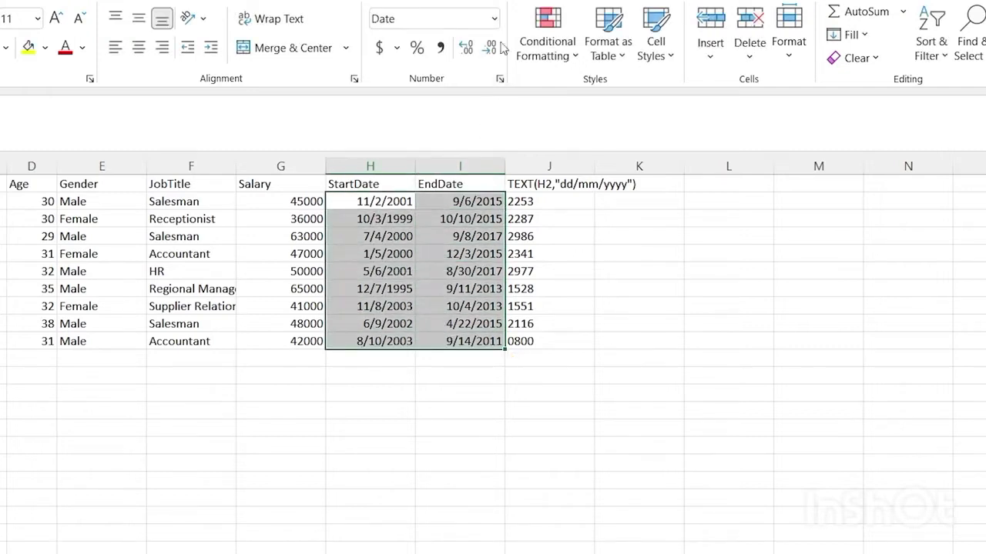
{"action": "left_click", "coordinate": [494, 19]}
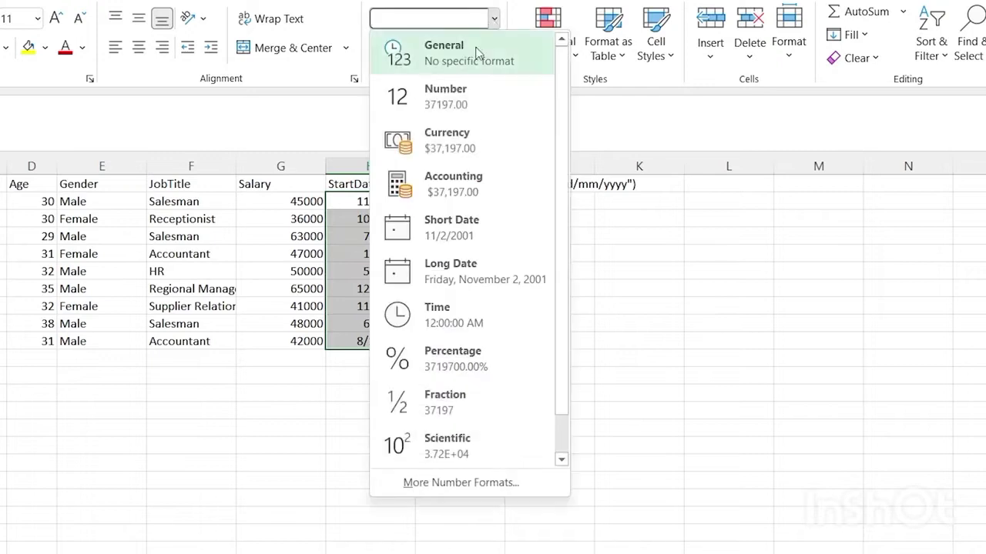
{"action": "left_click", "coordinate": [443, 47]}
- Compare the EndDate serial numbers in column I with the RIGHT results in column J, and undo the General formatting
{"action": "left_click", "coordinate": [547, 206]}
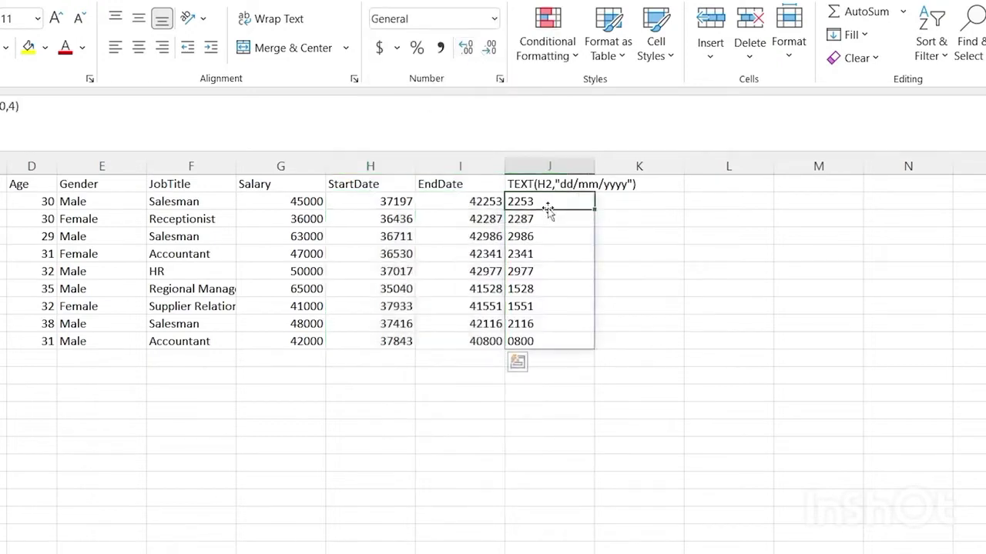
{"action": "left_click", "coordinate": [475, 201]}
{"action": "double_click", "coordinate": [475, 201]}
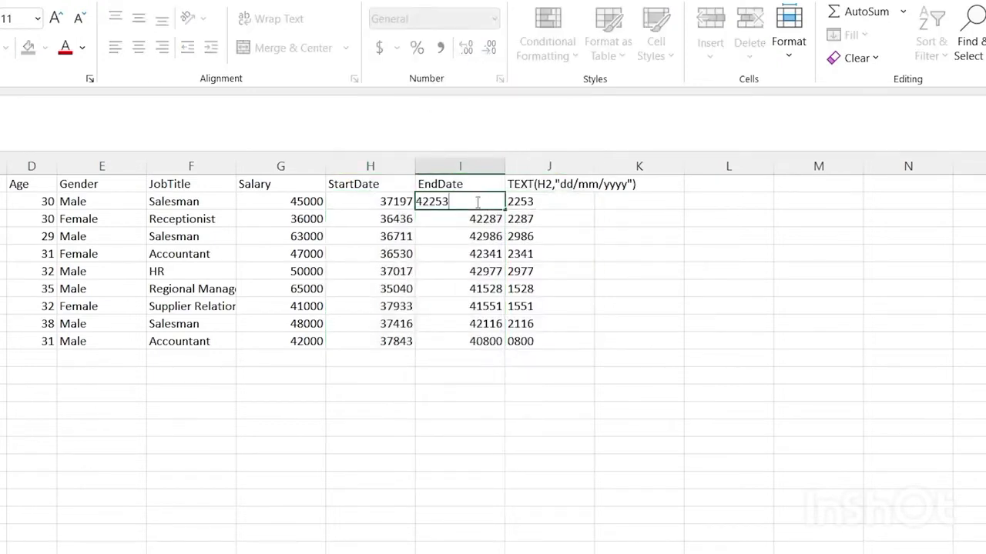
{"action": "left_click_drag", "start_coordinate": [462, 203], "coordinate": [422, 204]}
{"action": "left_click", "coordinate": [451, 222]}
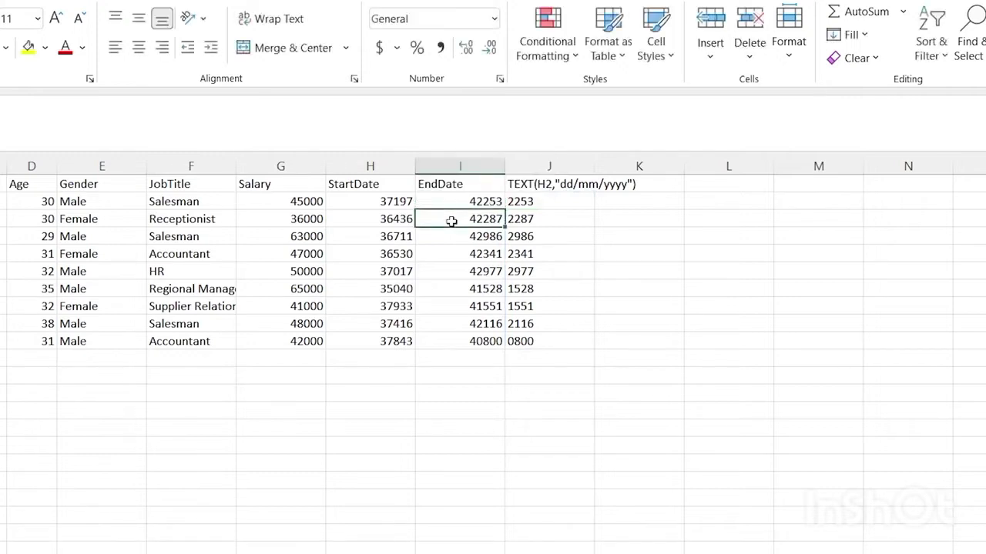
{"action": "key", "text": "Up"}
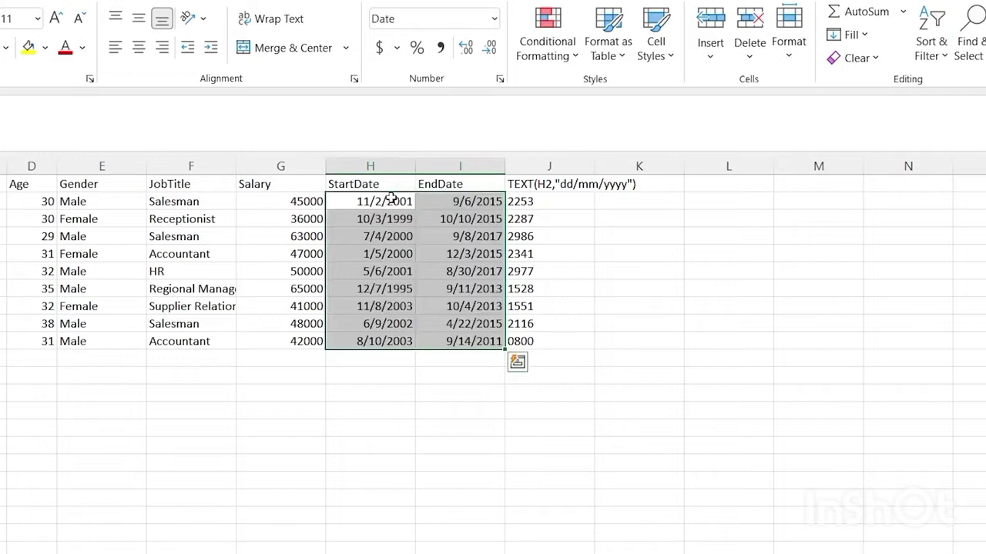
{"action": "left_click", "coordinate": [613, 232]}
{"action": "left_click", "coordinate": [554, 202]}
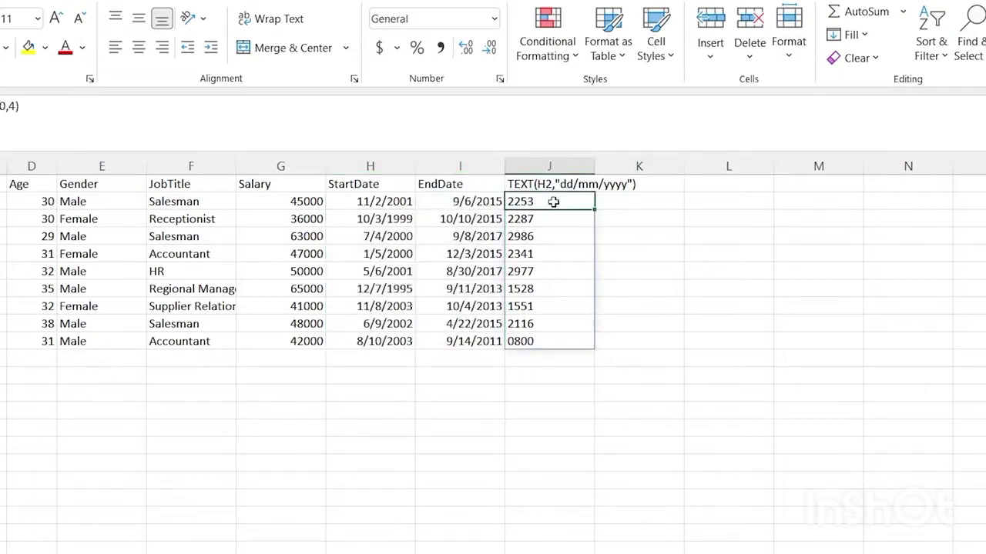
- Enter the test date 11/2/2001 in cell H12 below the StartDate column
{"action": "left_click", "coordinate": [366, 376]}
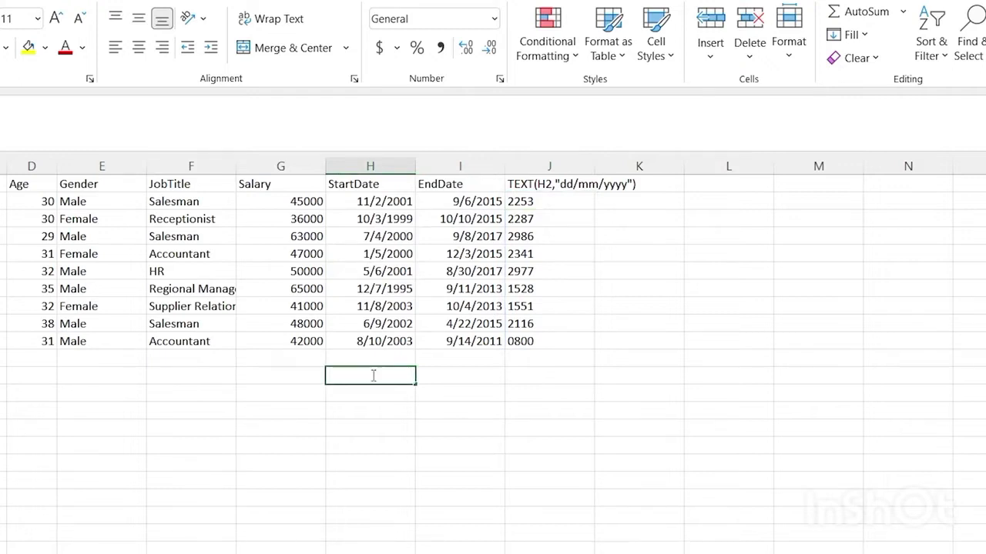
{"action": "double_click", "coordinate": [373, 375]}
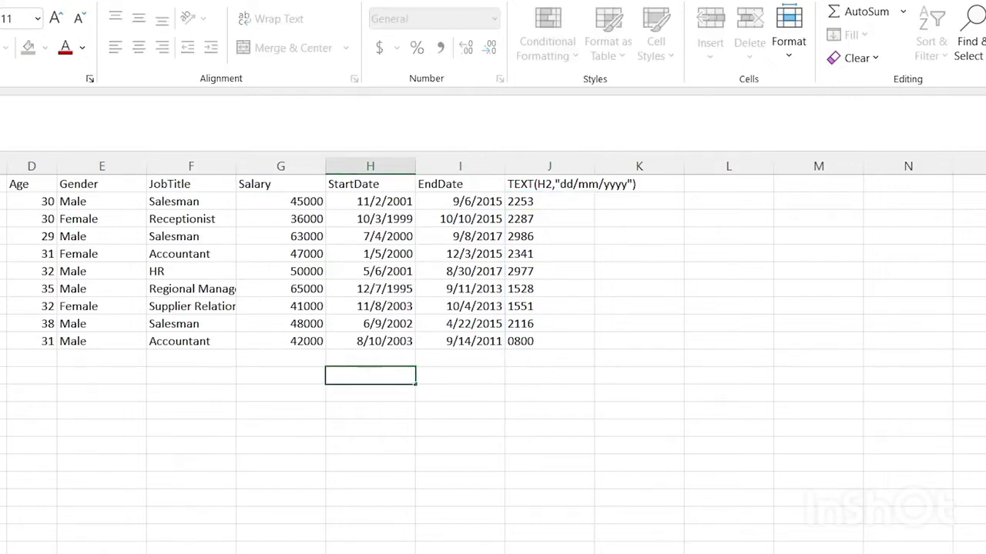
{"action": "type", "text": "11/2/2001"}
{"action": "key", "text": "Return"}
{"action": "left_click", "coordinate": [389, 377]}
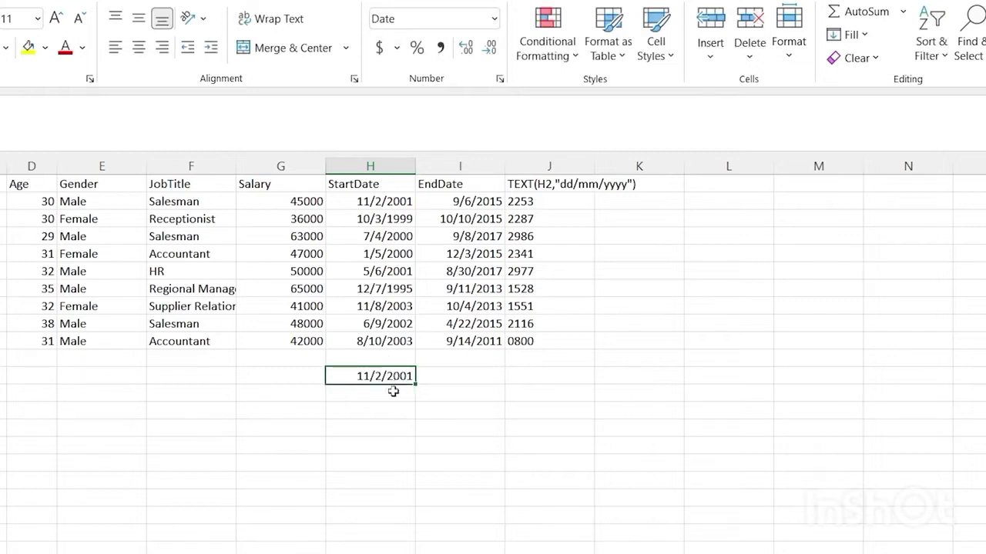
- Format cell H13 as Text and enter 11/2/2001 in it
{"action": "left_click", "coordinate": [390, 393]}
{"action": "left_click", "coordinate": [494, 18]}
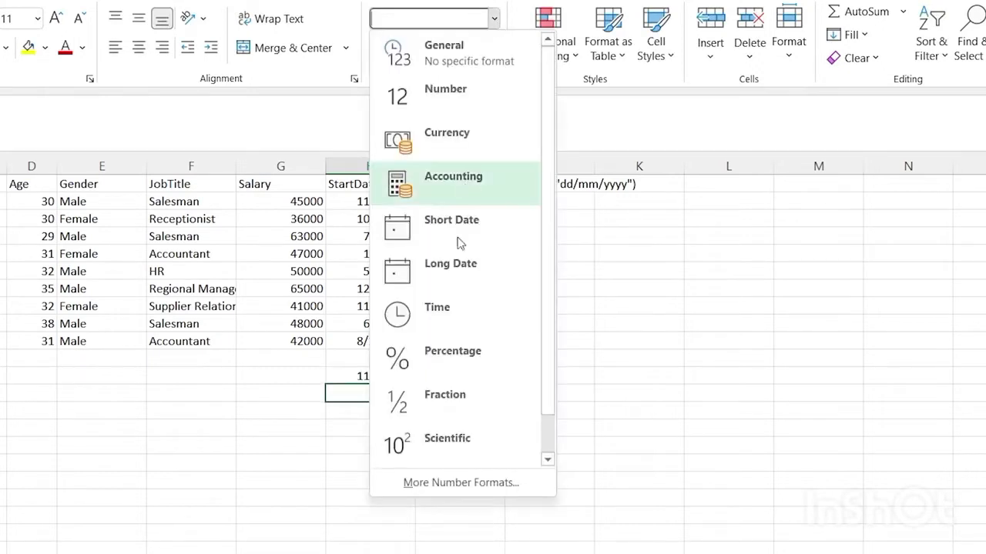
{"action": "scroll", "coordinate": [456, 231], "scroll_direction": "down", "scroll_amount": 1}
{"action": "left_click", "coordinate": [453, 464]}
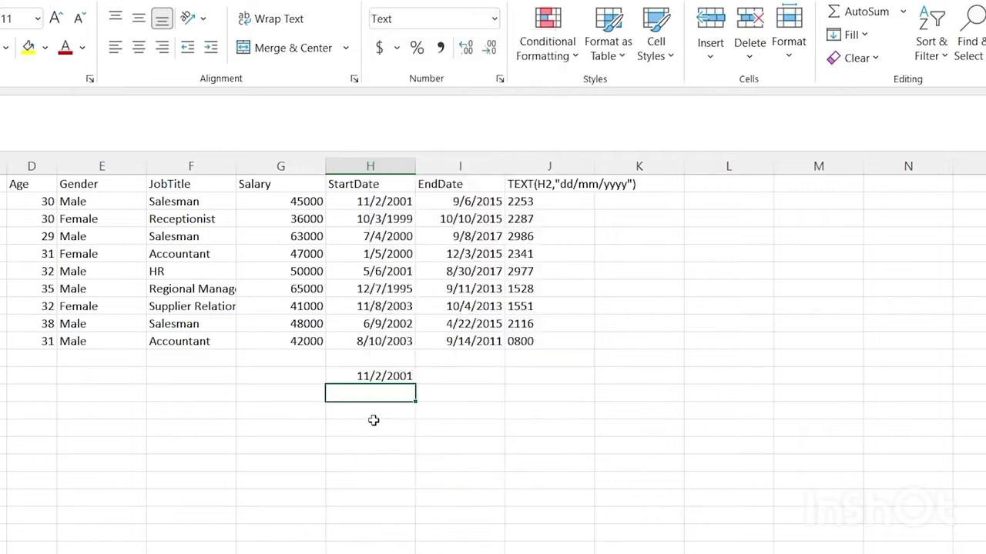
{"action": "type", "text": "11/"}
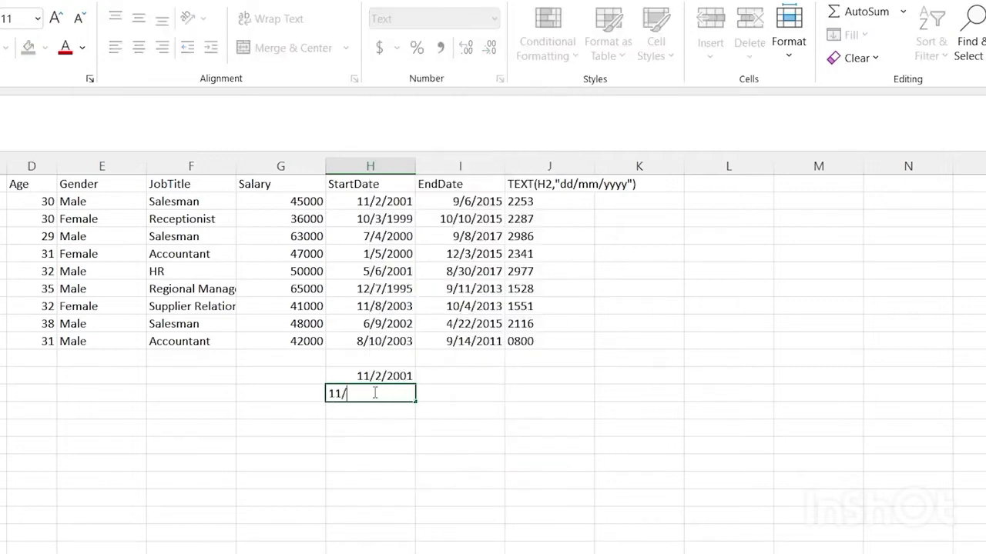
{"action": "type", "text": "2/2001"}
{"action": "key", "text": "Return"}
- Compare the number format and alignment of the two test dates in H12 and H13
{"action": "left_click", "coordinate": [373, 394]}
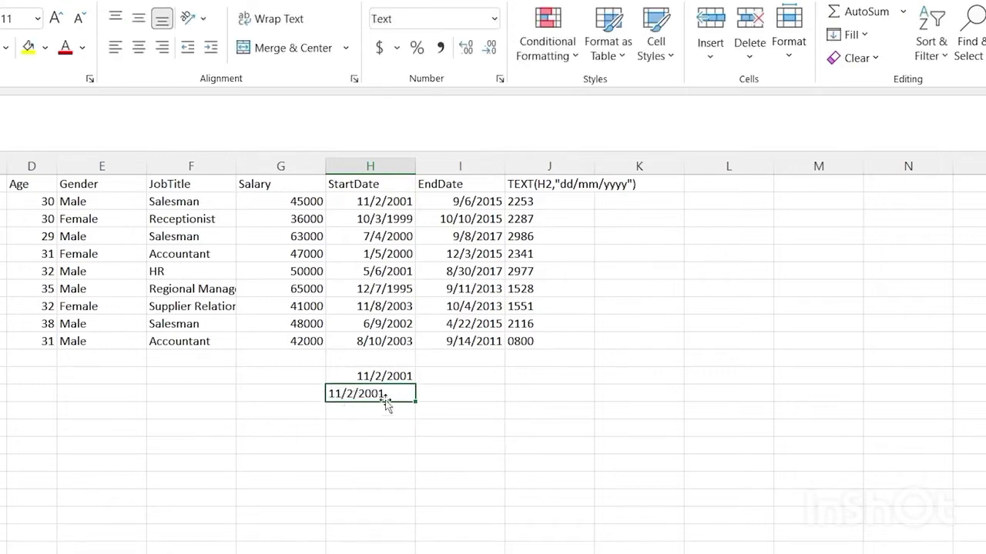
{"action": "left_click_drag", "start_coordinate": [370, 376], "coordinate": [366, 393]}
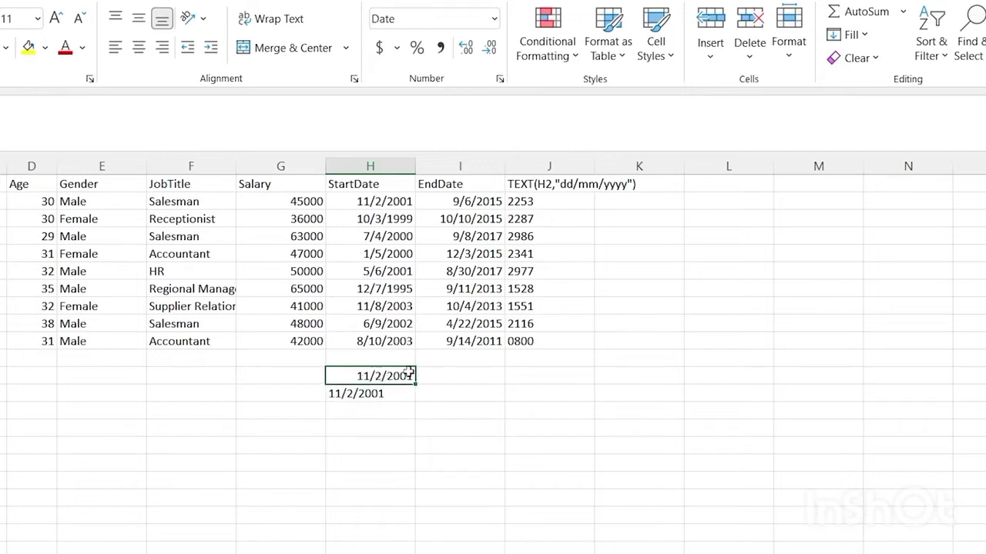
{"action": "left_click", "coordinate": [362, 394]}
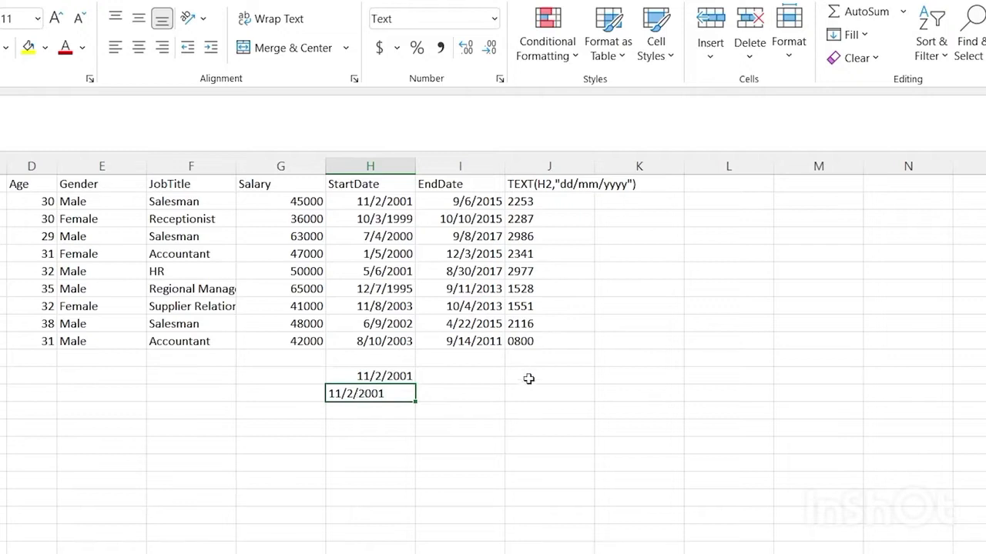
- Delete the two test dates from cells H12 and H13
{"action": "left_click_drag", "start_coordinate": [399, 372], "coordinate": [394, 414]}
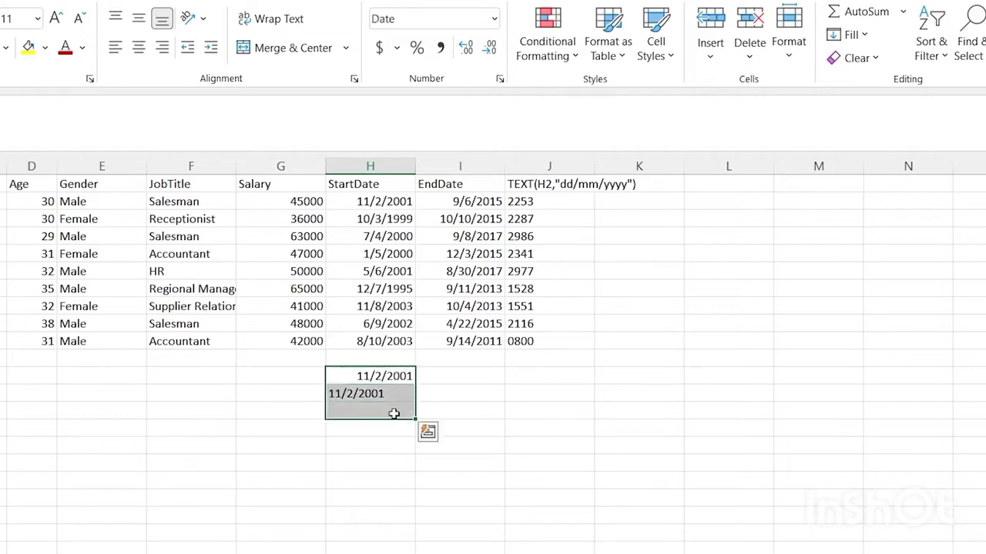
{"action": "key", "text": "BackSpace"}
{"action": "left_click", "coordinate": [388, 395]}
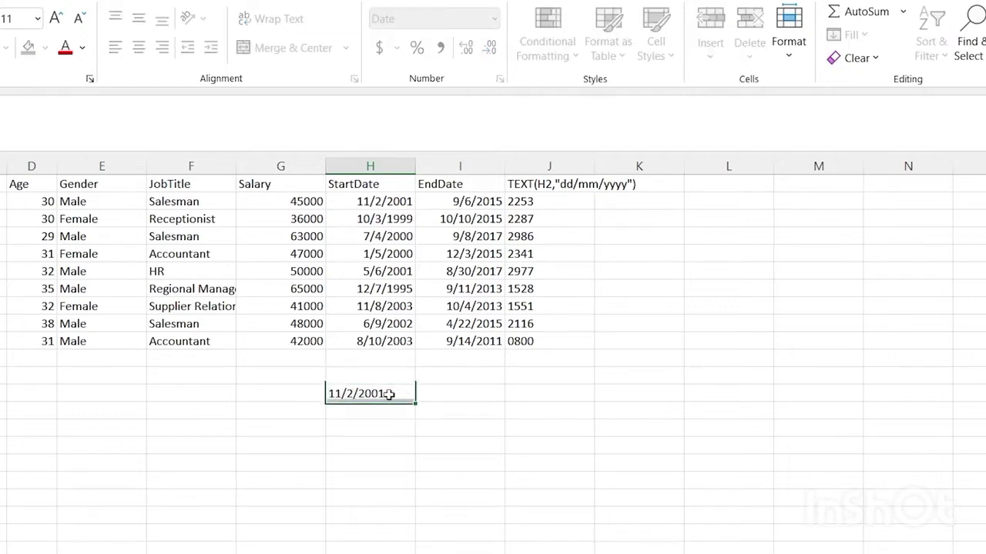
{"action": "key", "text": "Delete"}
{"action": "left_click", "coordinate": [450, 394]}
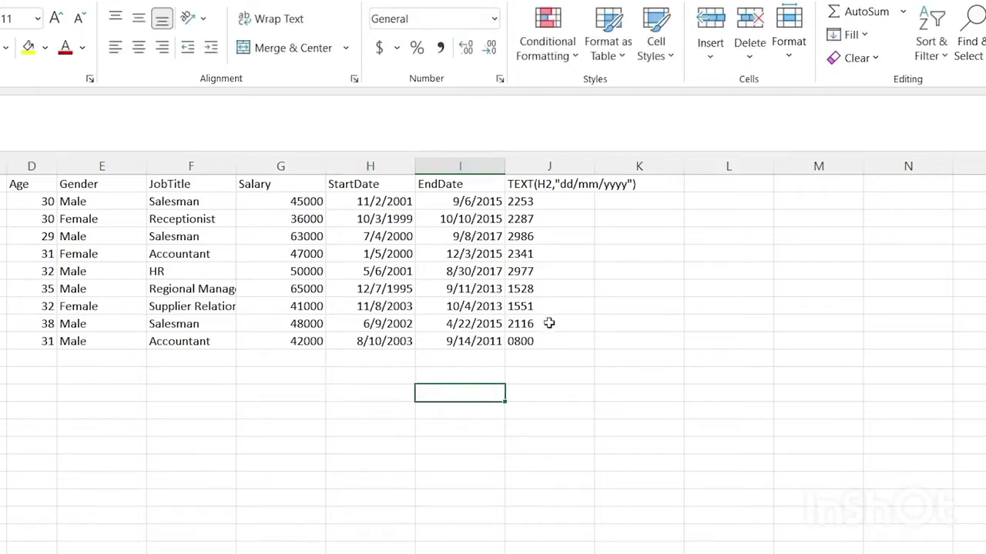
- Delete the RIGHT formula from cell J2, emptying its spilled range J2:J10
{"action": "left_click", "coordinate": [554, 202]}
{"action": "key", "text": "ctrl+shift+Down"}
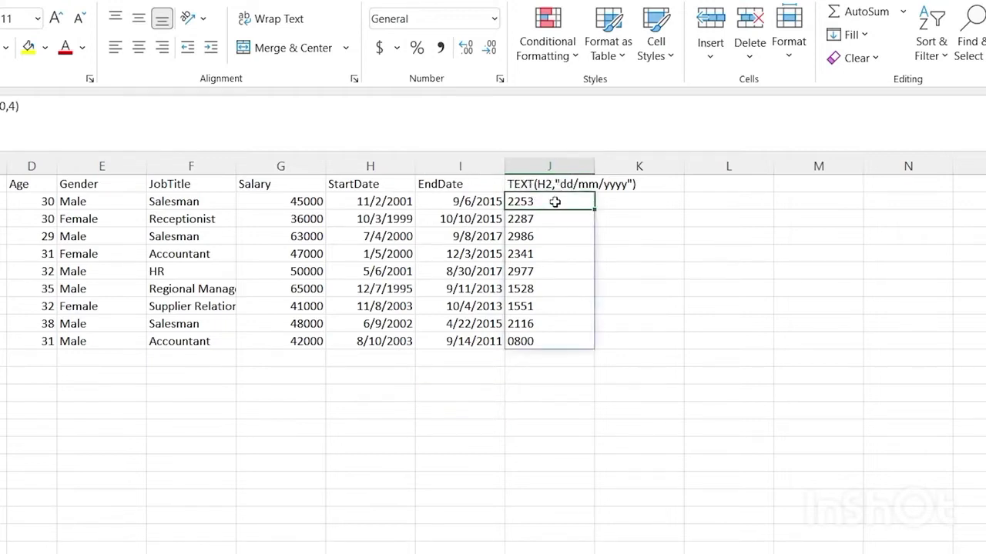
{"action": "key", "text": "BackSpace"}
{"action": "left_click", "coordinate": [590, 326]}
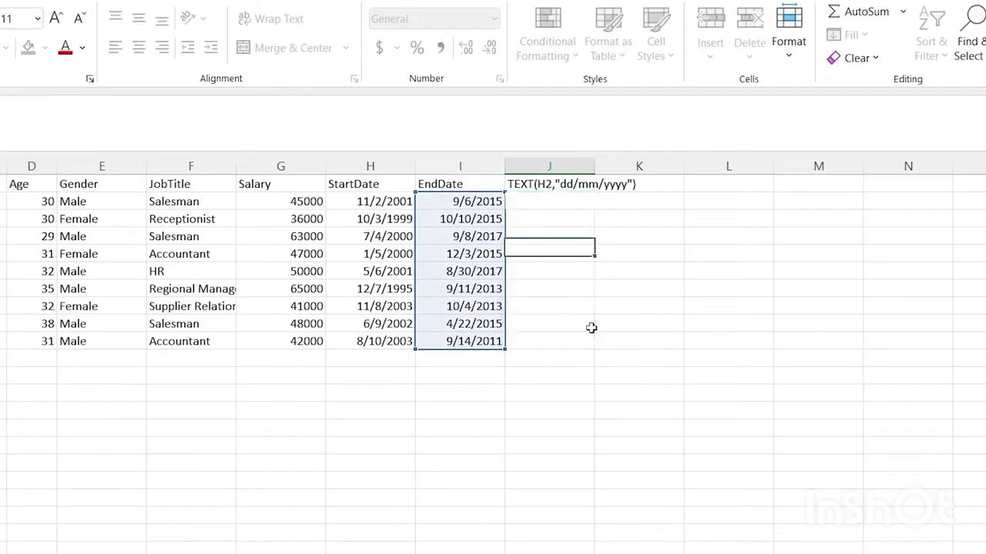
- Enter =TEXT(H2:H10, "dd/mm/yyyy") in cell J2 to convert the start dates to text
{"action": "left_click", "coordinate": [548, 212]}
{"action": "left_click", "coordinate": [547, 204]}
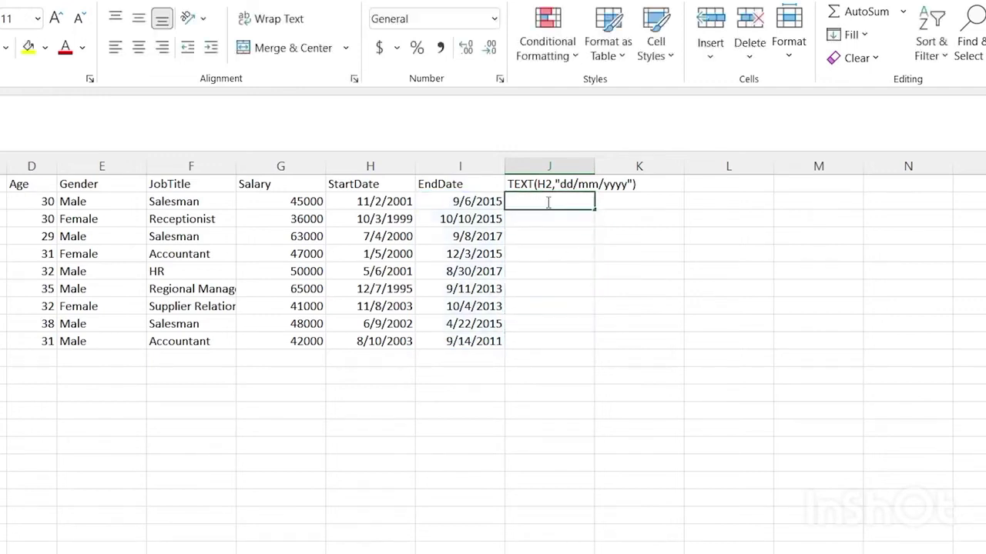
{"action": "type", "text": "=TEST"}
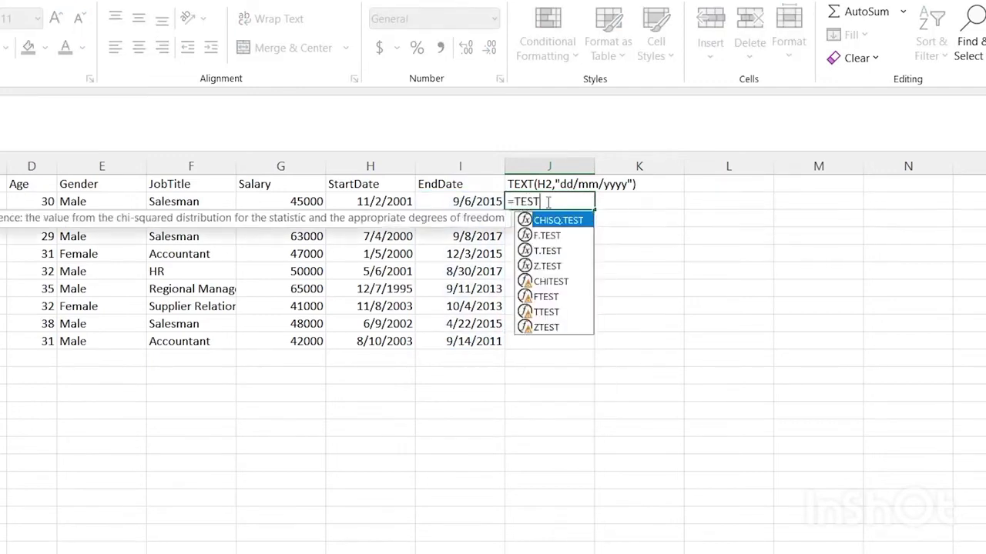
{"action": "key", "text": "BackSpace"}
{"action": "key", "text": "BackSpace"}
{"action": "type", "text": "XT"}
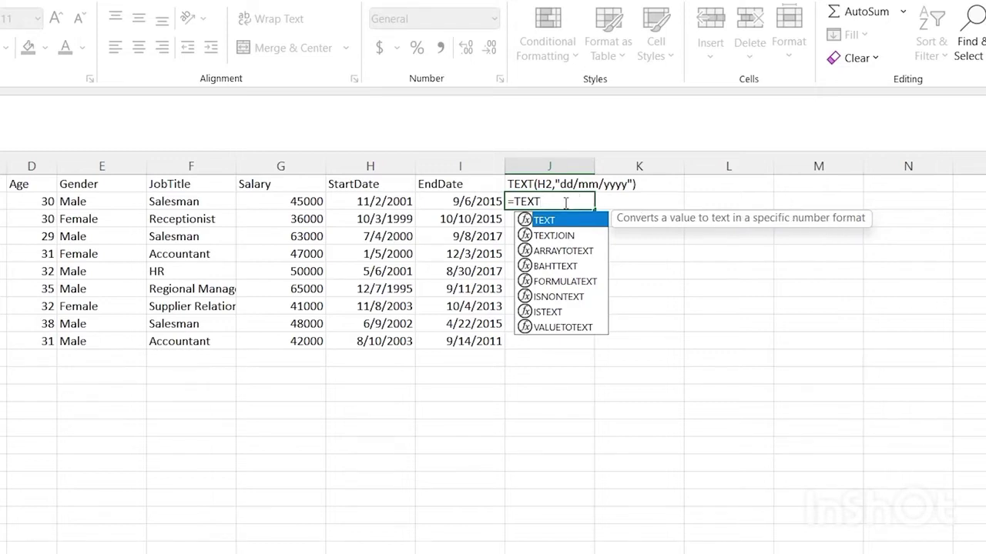
{"action": "type", "text": "("}
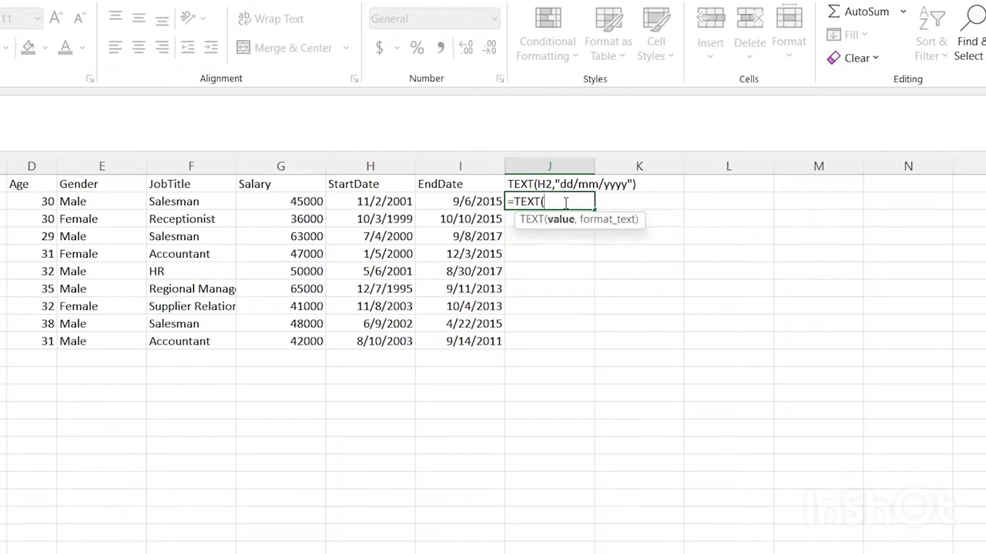
{"action": "left_click", "coordinate": [383, 202]}
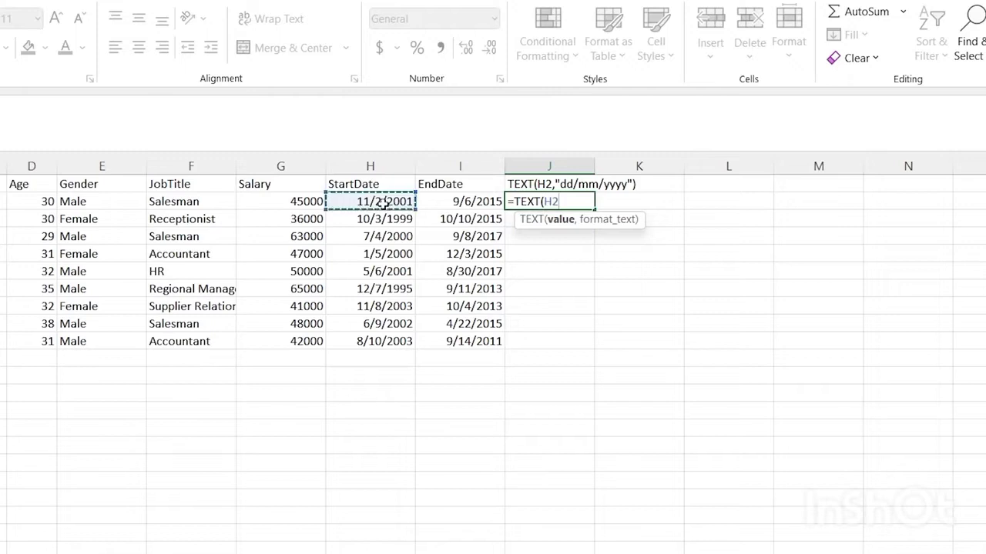
{"action": "left_click", "coordinate": [395, 342], "text": "shift"}
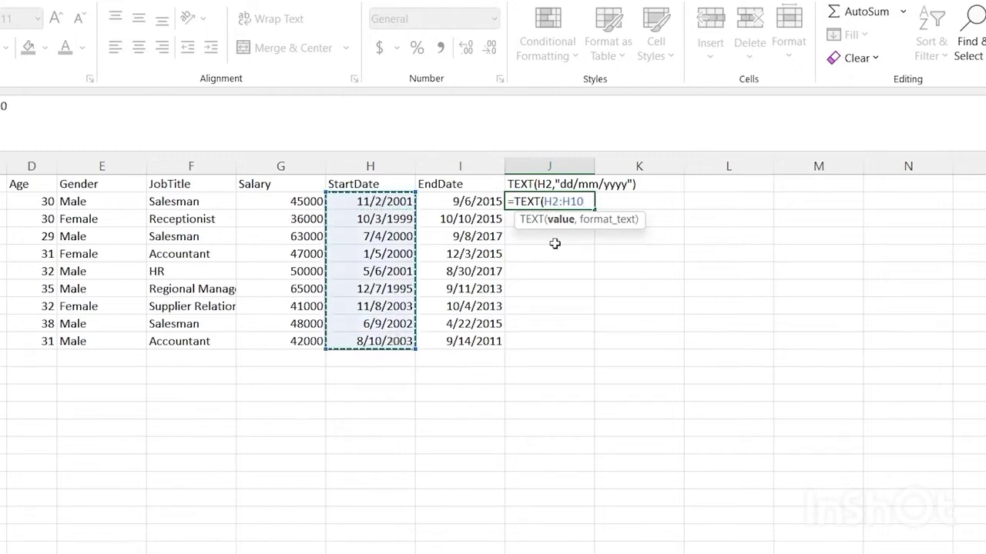
{"action": "type", "text": ","}
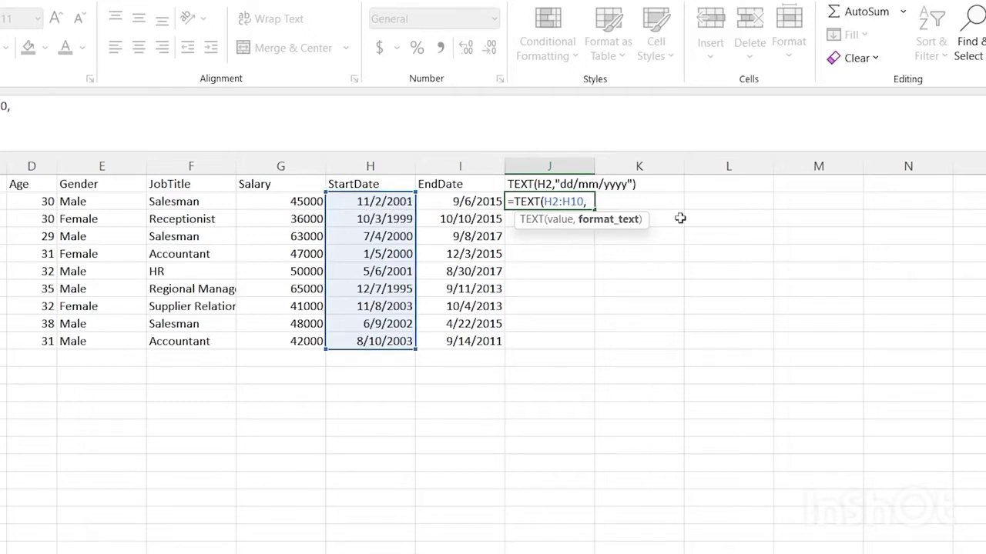
{"action": "type", "text": "\"dd/mm/yyyy"}
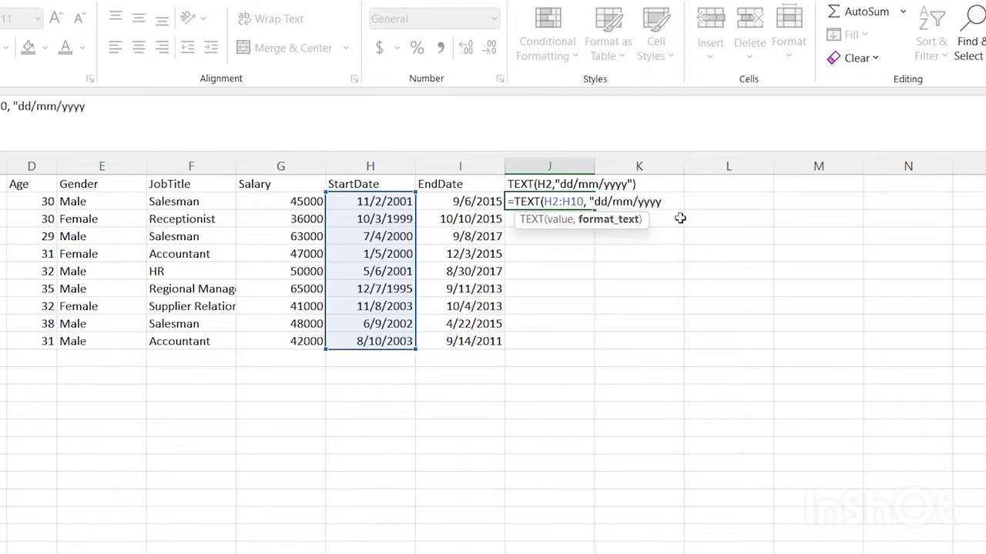
{"action": "type", "text": "\")"}
{"action": "key", "text": "Return"}
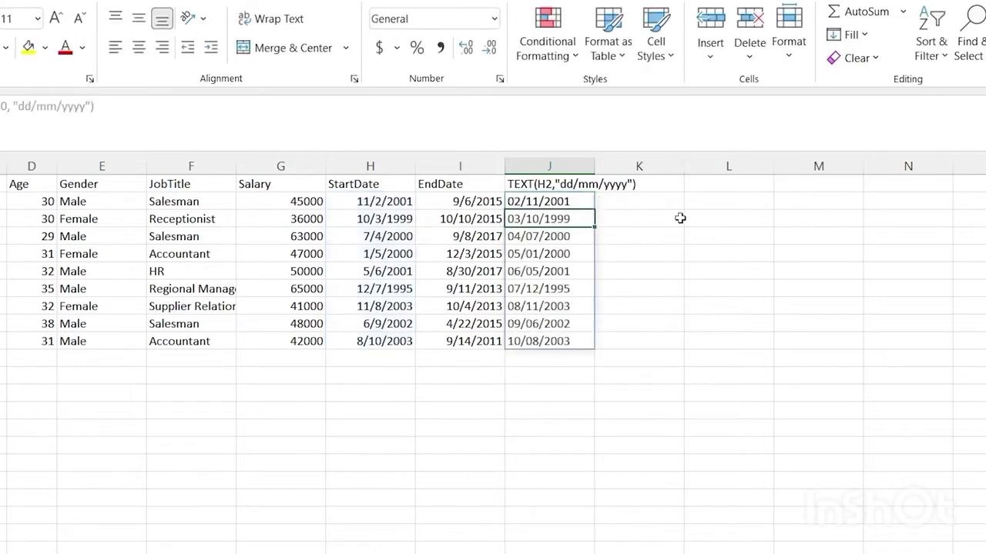
- Copy the converted dates in J2:J10, paste them at L2 with their formula, and check the pasted cells
{"action": "left_click", "coordinate": [630, 236]}
{"action": "left_click_drag", "start_coordinate": [569, 200], "coordinate": [564, 341]}
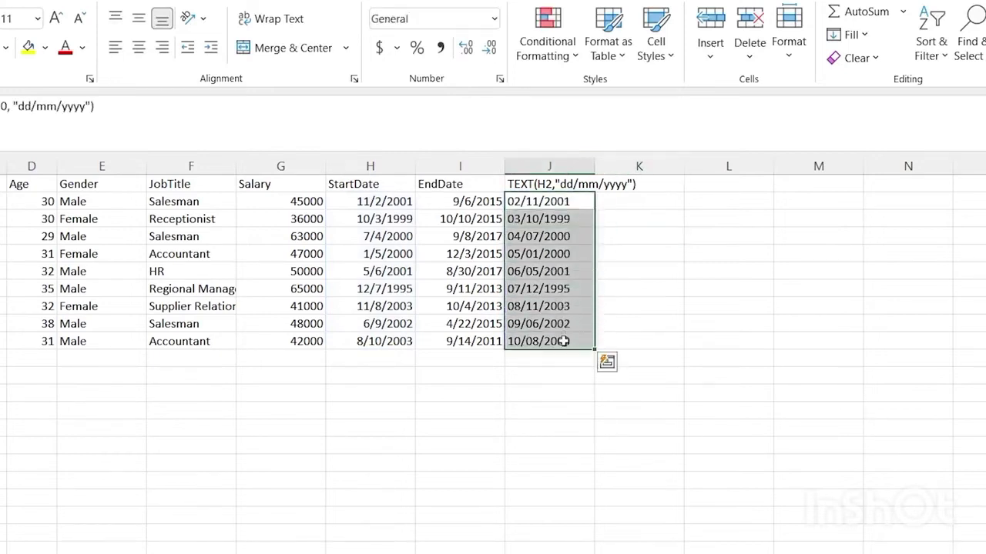
{"action": "left_click", "coordinate": [607, 361]}
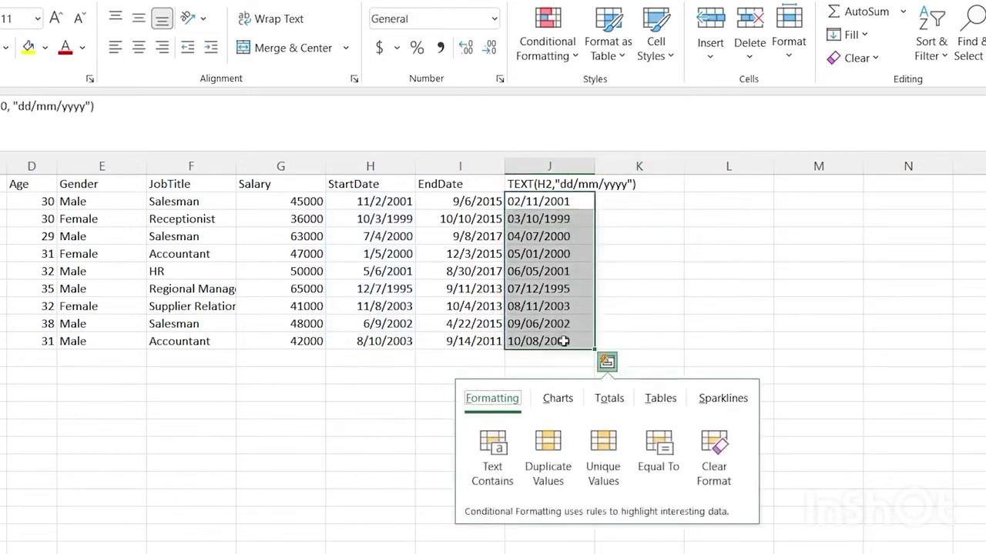
{"action": "left_click", "coordinate": [583, 271]}
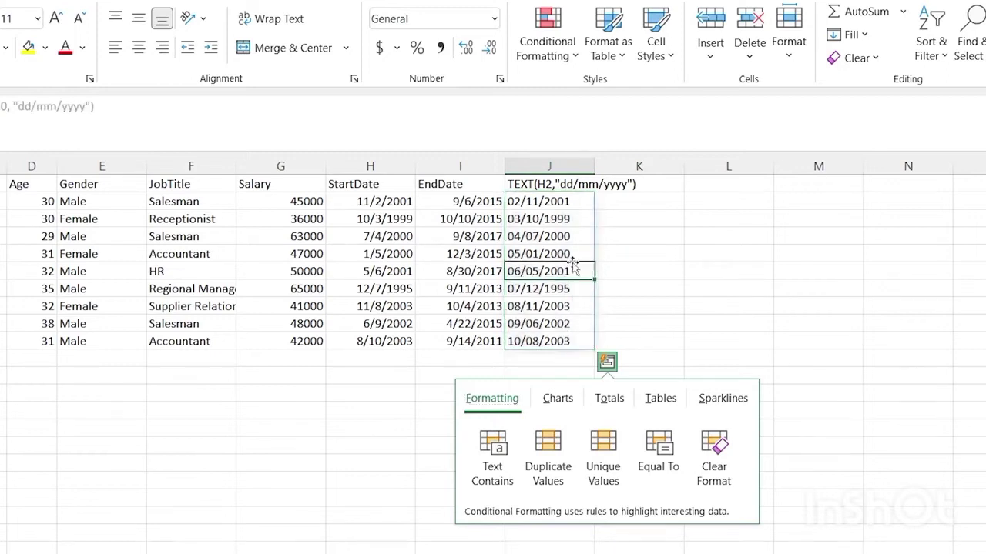
{"action": "left_click_drag", "start_coordinate": [583, 208], "coordinate": [578, 341]}
{"action": "key", "text": "ctrl+c"}
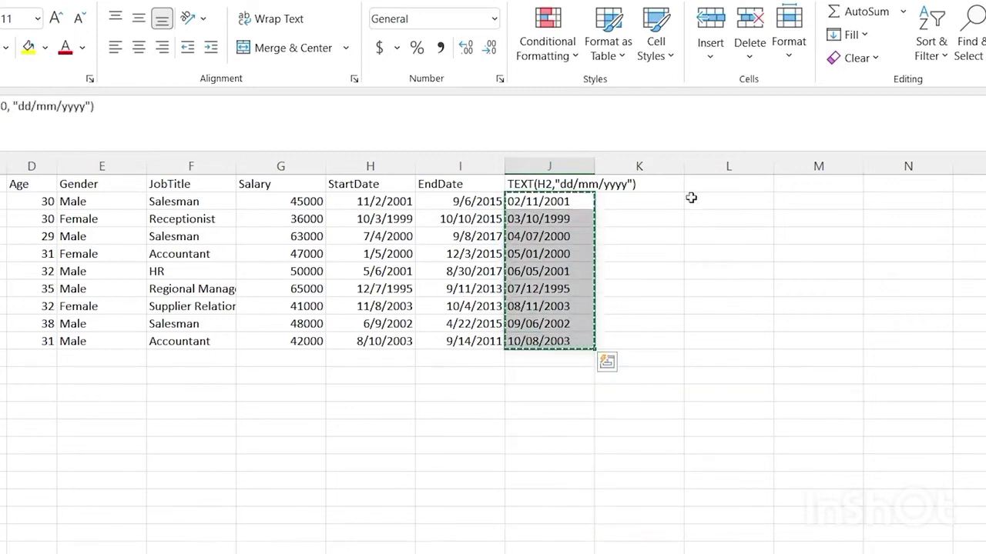
{"action": "right_click", "coordinate": [720, 197]}
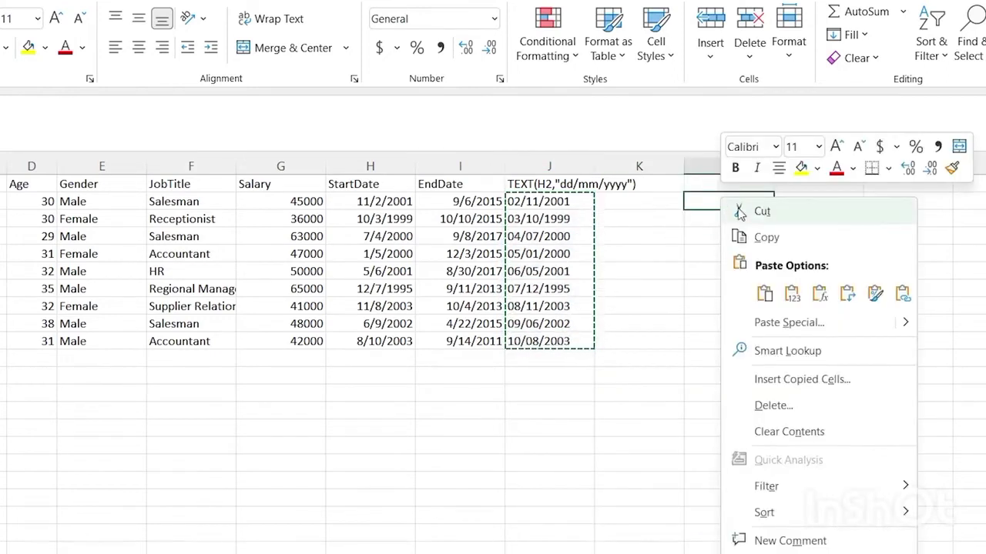
{"action": "left_click", "coordinate": [771, 297]}
{"action": "left_click", "coordinate": [733, 238]}
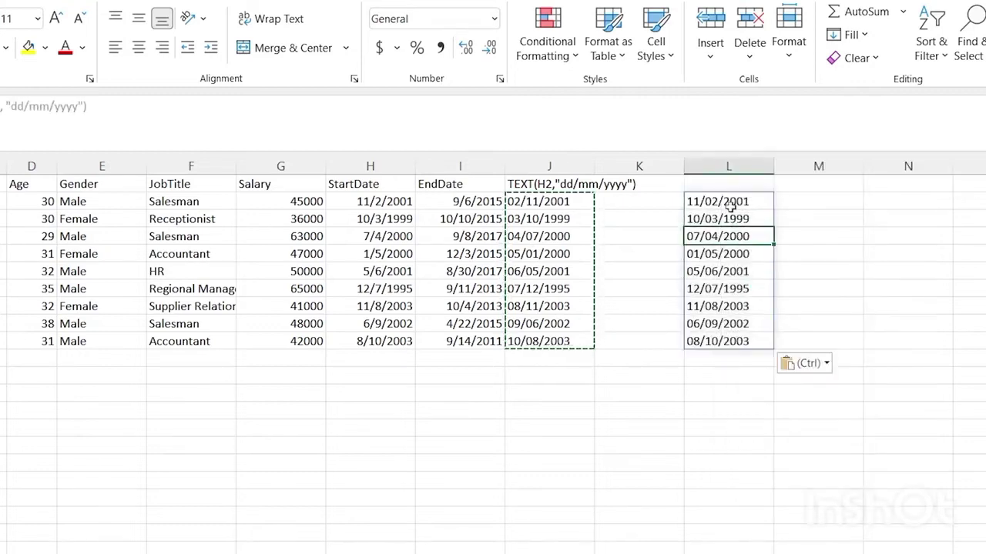
{"action": "key", "text": "ctrl+Down"}
{"action": "left_click", "coordinate": [765, 200]}
{"action": "left_click", "coordinate": [747, 243]}
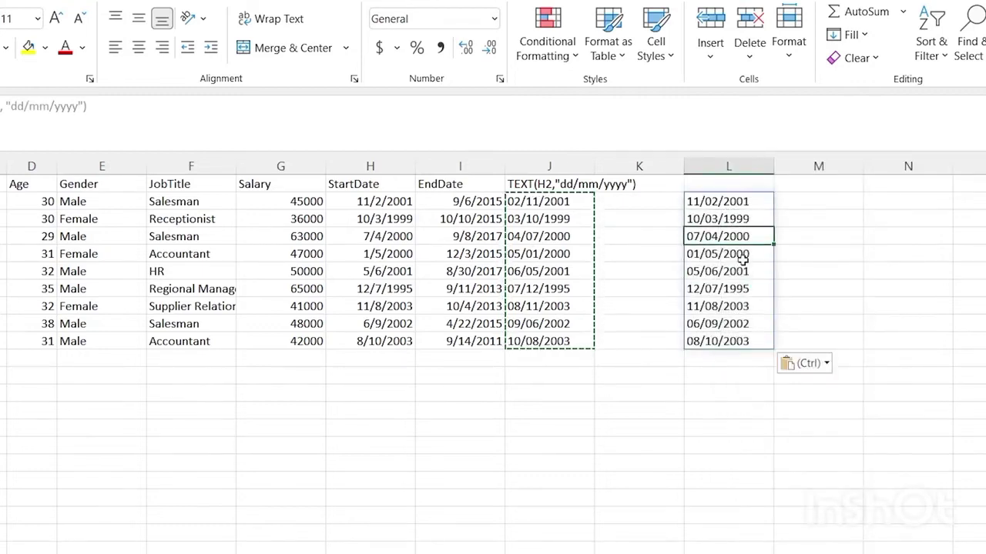
{"action": "left_click", "coordinate": [755, 252]}
- Enter =RIGHT(L2#,4) in cell M2 to extract the year from each pasted text date
{"action": "left_click", "coordinate": [816, 198]}
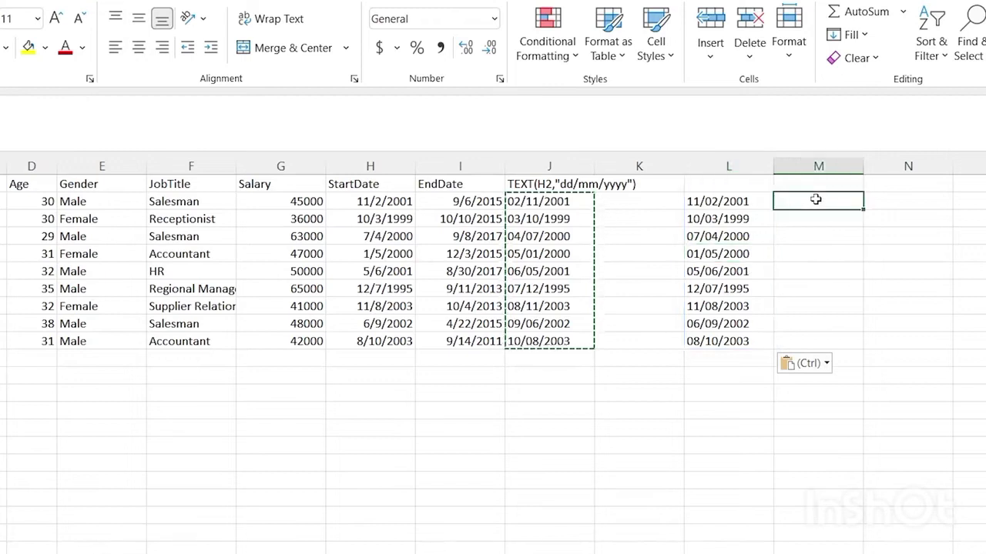
{"action": "type", "text": "=RIGHT("}
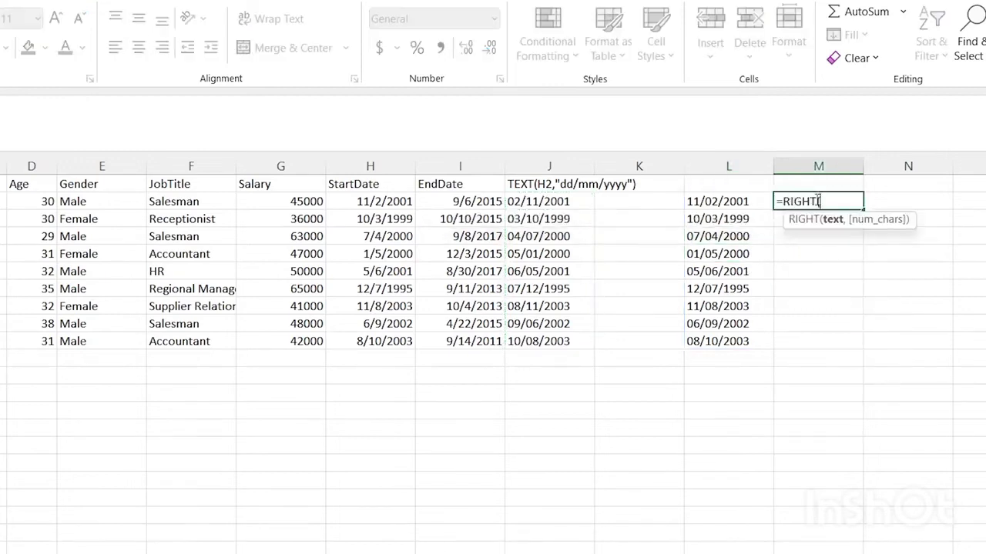
{"action": "left_click", "coordinate": [738, 200]}
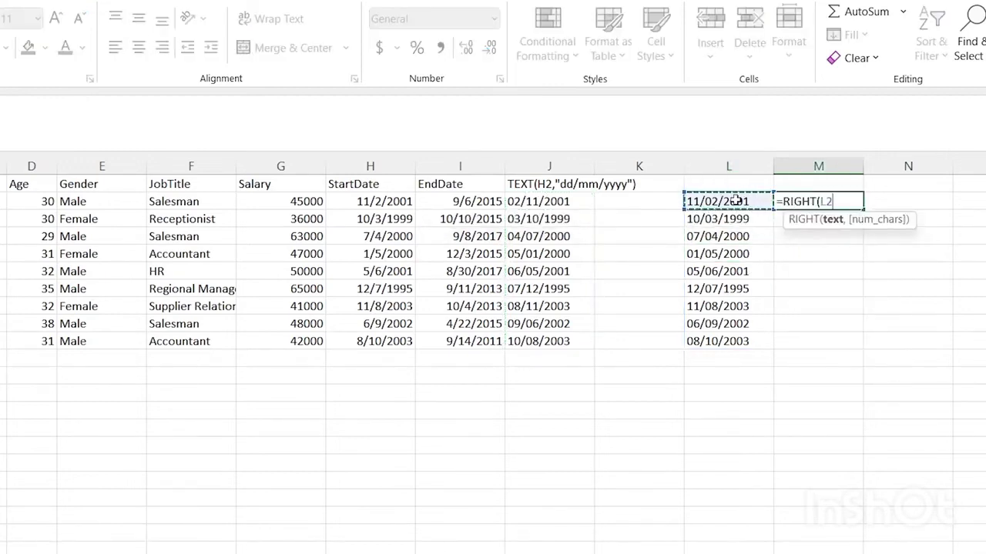
{"action": "left_click", "coordinate": [724, 342], "text": "shift"}
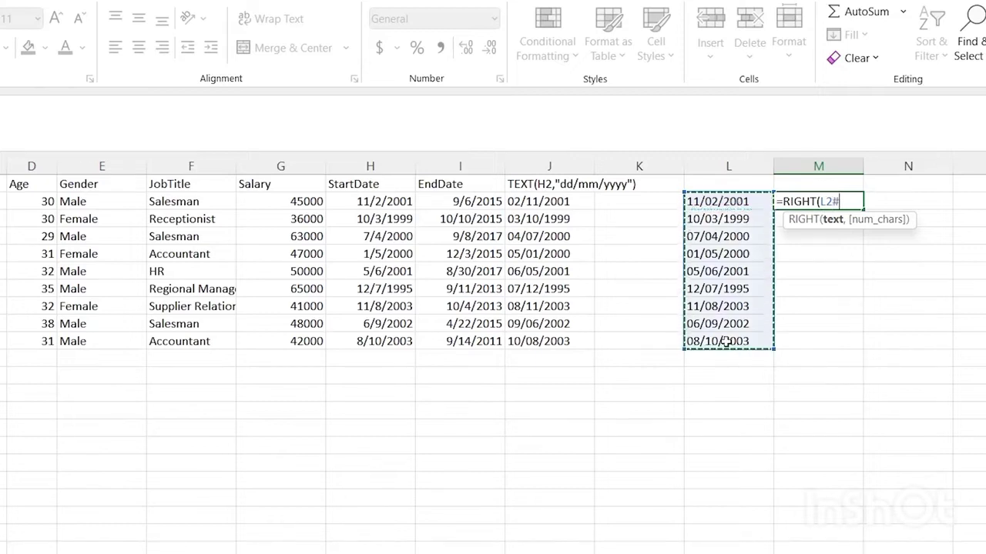
{"action": "type", "text": ",4"}
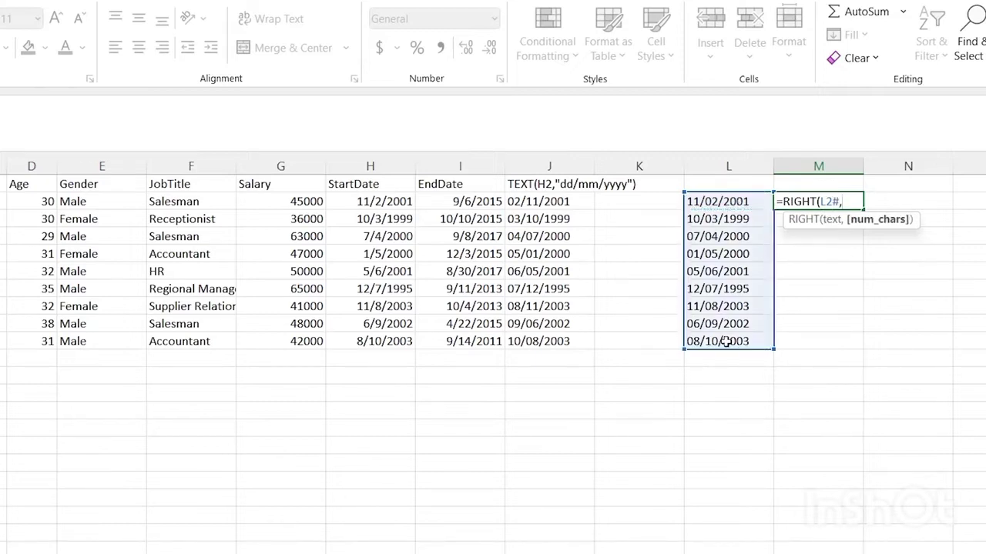
{"action": "type", "text": ")"}
{"action": "key", "text": "Return"}
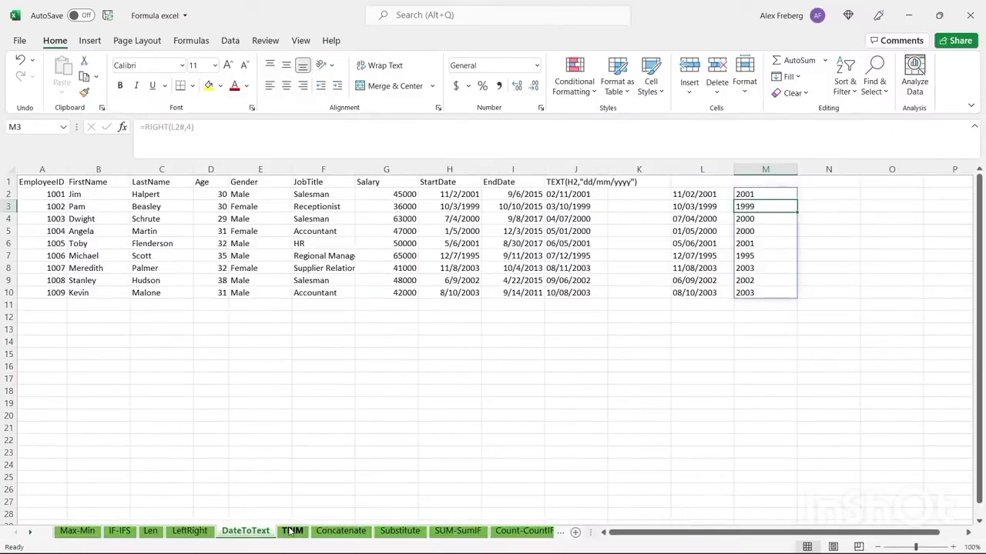
- Open the TRIM sheet and examine the LastName entries in C2:C10 for unwanted leading and trailing spaces
{"action": "left_click", "coordinate": [290, 531]}
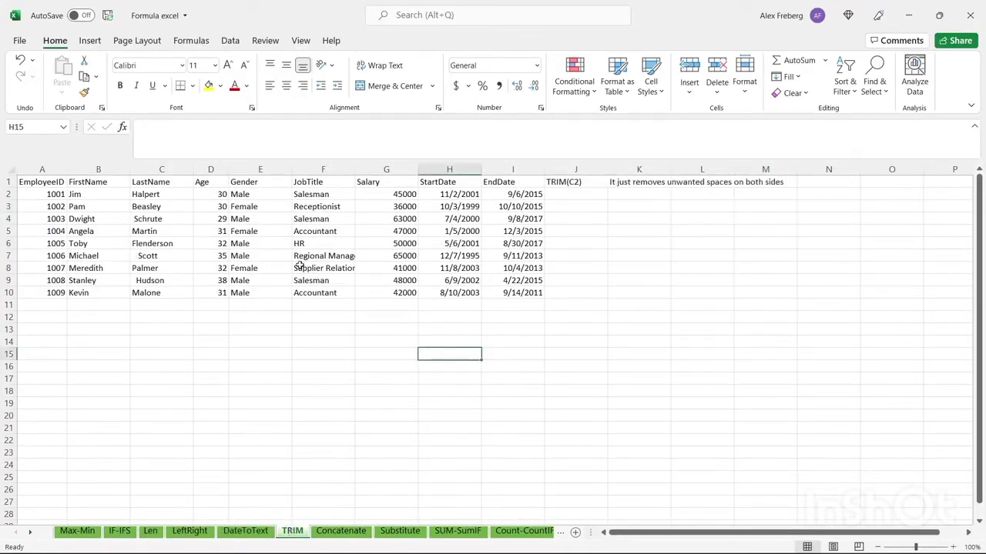
{"action": "left_click_drag", "start_coordinate": [146, 194], "coordinate": [157, 303]}
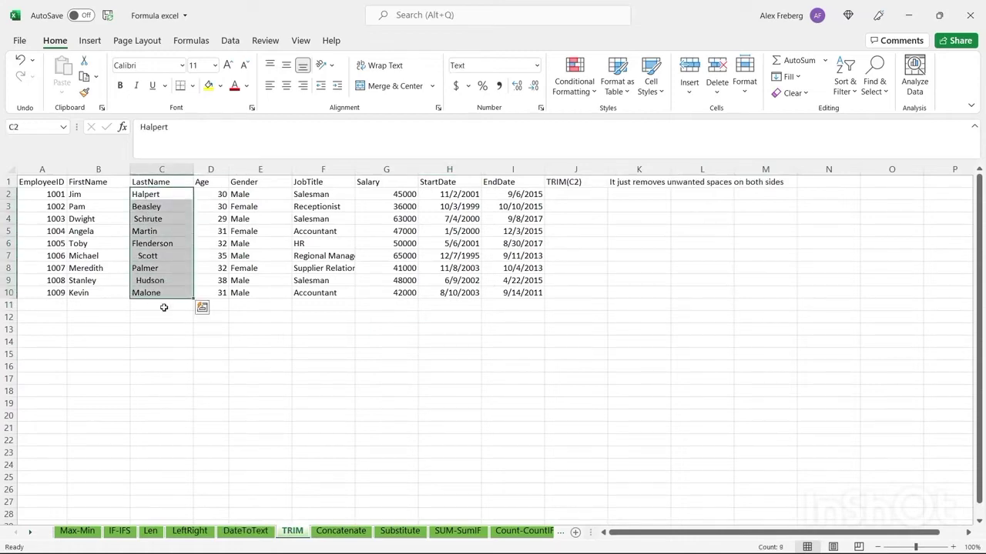
{"action": "left_click", "coordinate": [163, 307]}
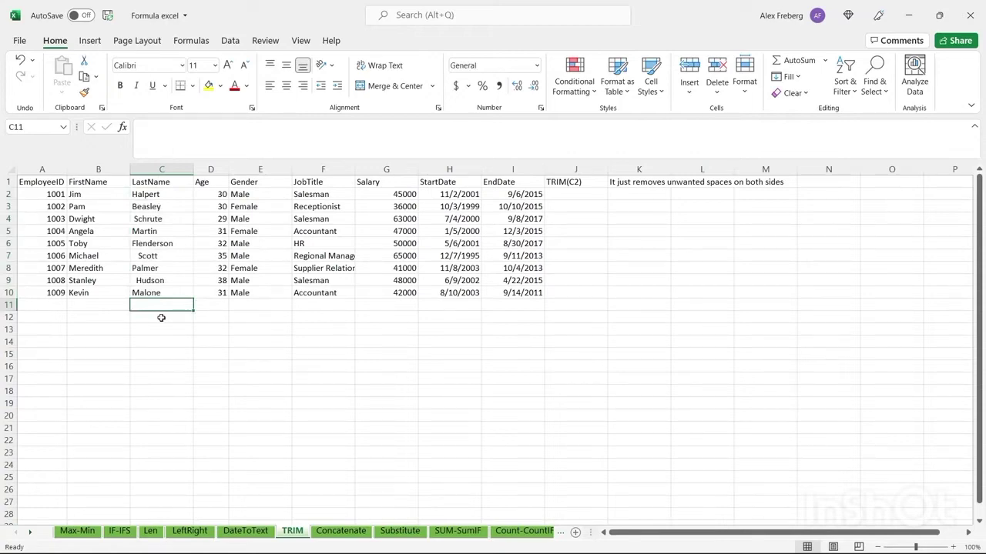
{"action": "double_click", "coordinate": [160, 292]}
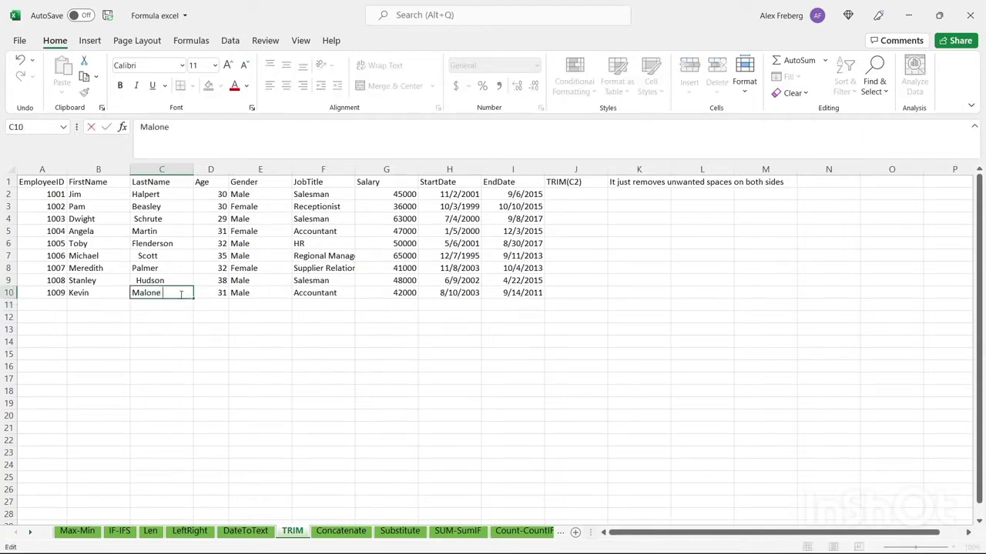
{"action": "left_click", "coordinate": [171, 318]}
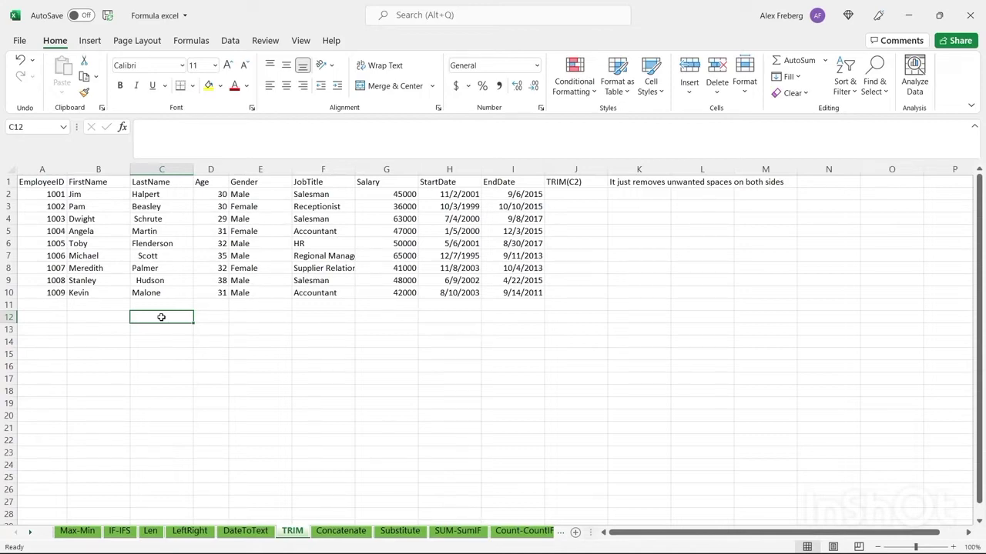
{"action": "left_click_drag", "start_coordinate": [173, 192], "coordinate": [174, 291]}
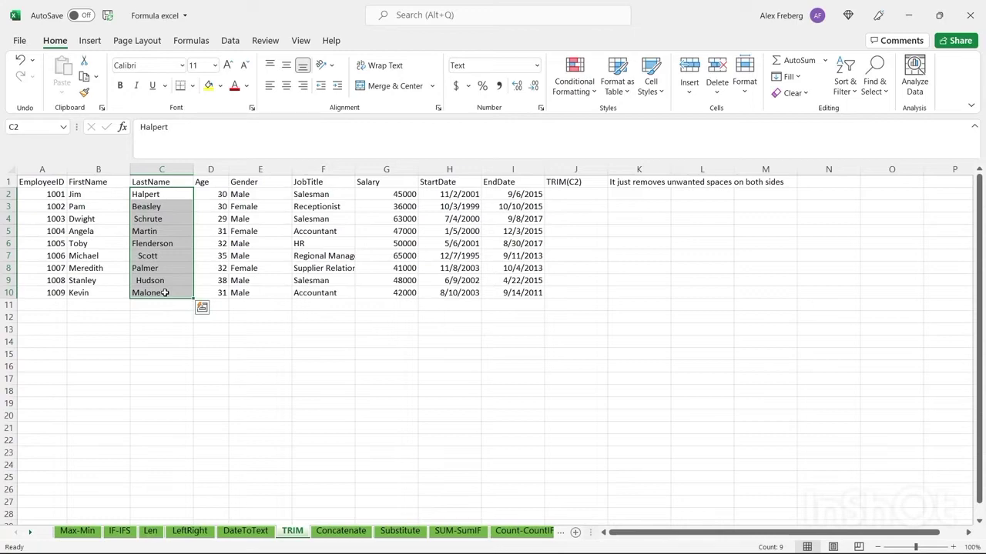
{"action": "left_click", "coordinate": [165, 194]}
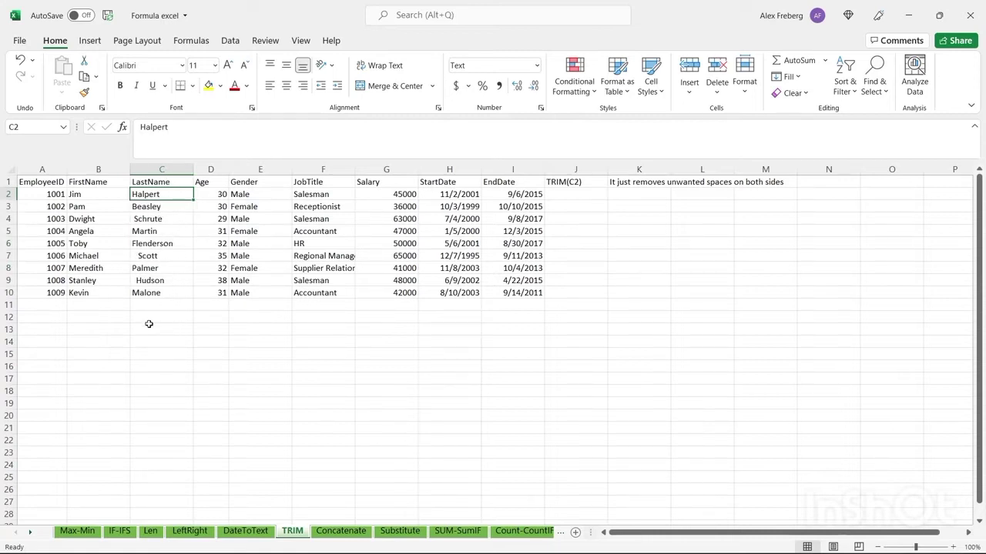
- Enter =TRIM(C2:C10) in cell J2 to strip the extra spaces from the last names
{"action": "double_click", "coordinate": [582, 194]}
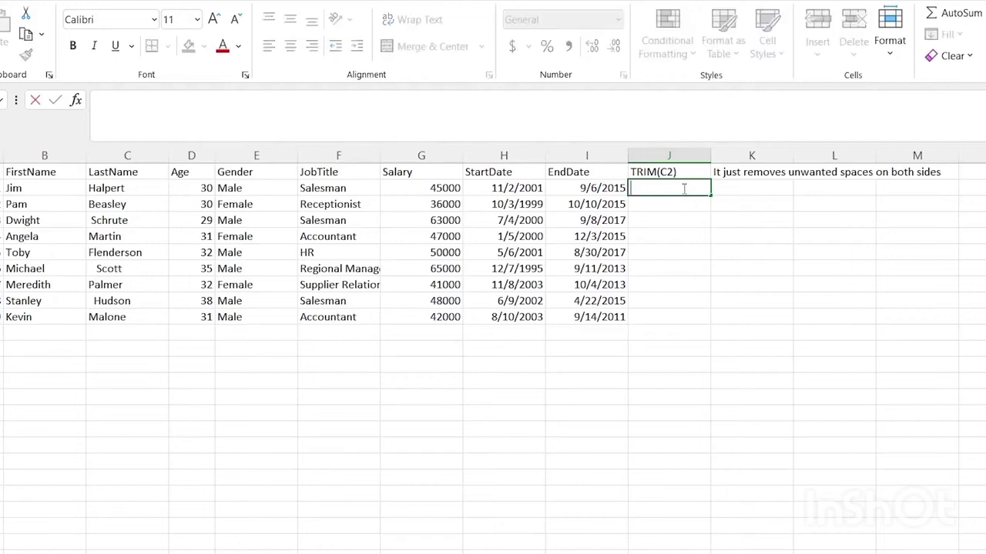
{"action": "type", "text": "=TRIM"}
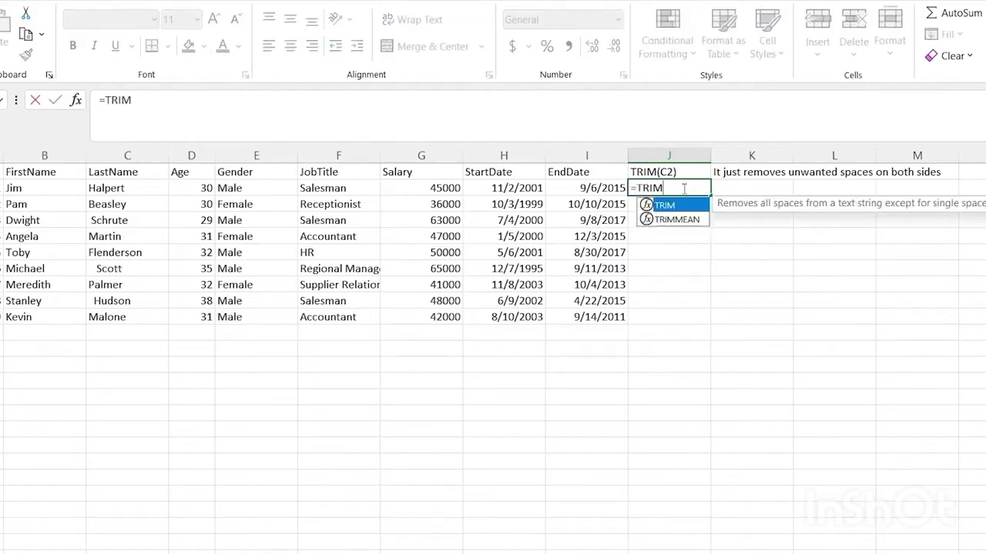
{"action": "type", "text": "("}
{"action": "key", "text": "BackSpace"}
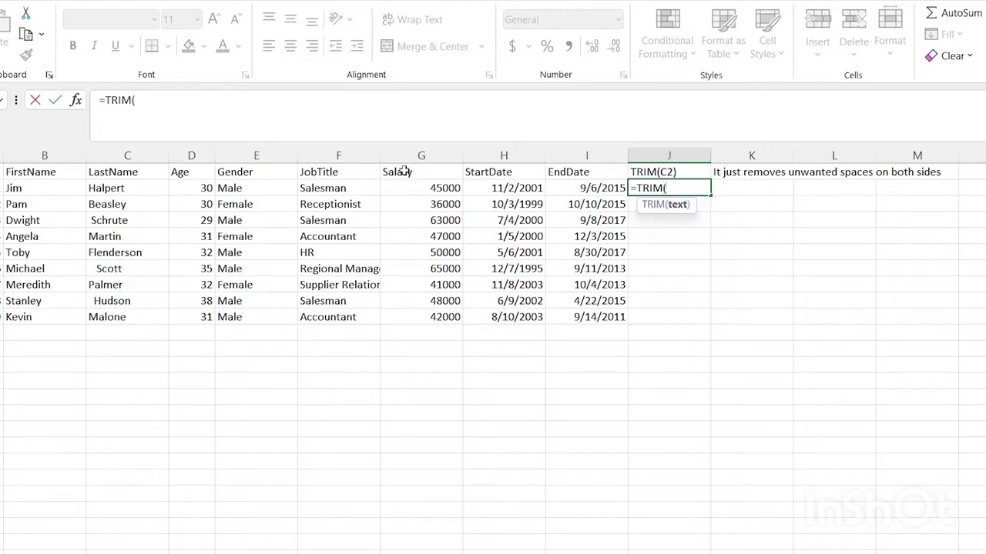
{"action": "left_click", "coordinate": [130, 188]}
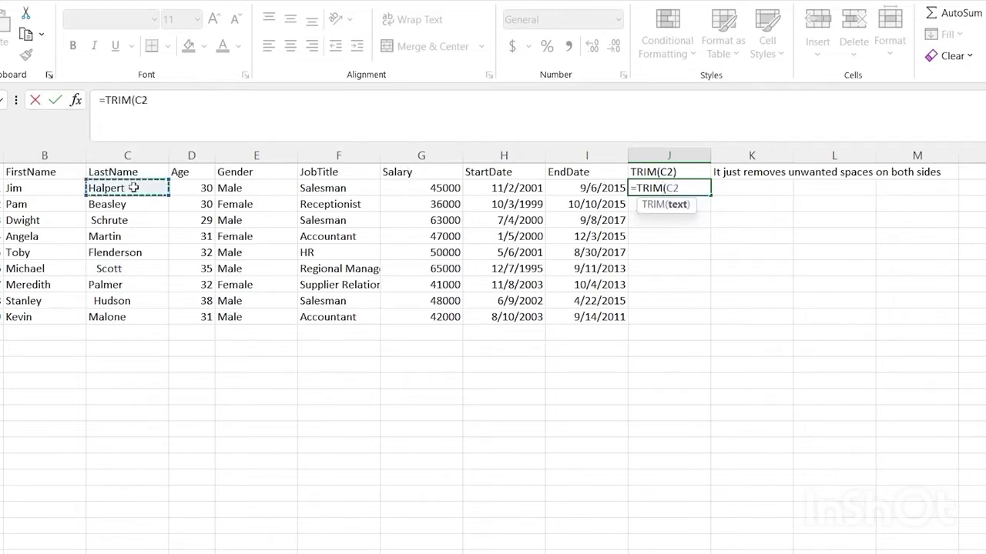
{"action": "left_click", "coordinate": [135, 316], "text": "shift"}
{"action": "type", "text": ")"}
{"action": "key", "text": "Return"}
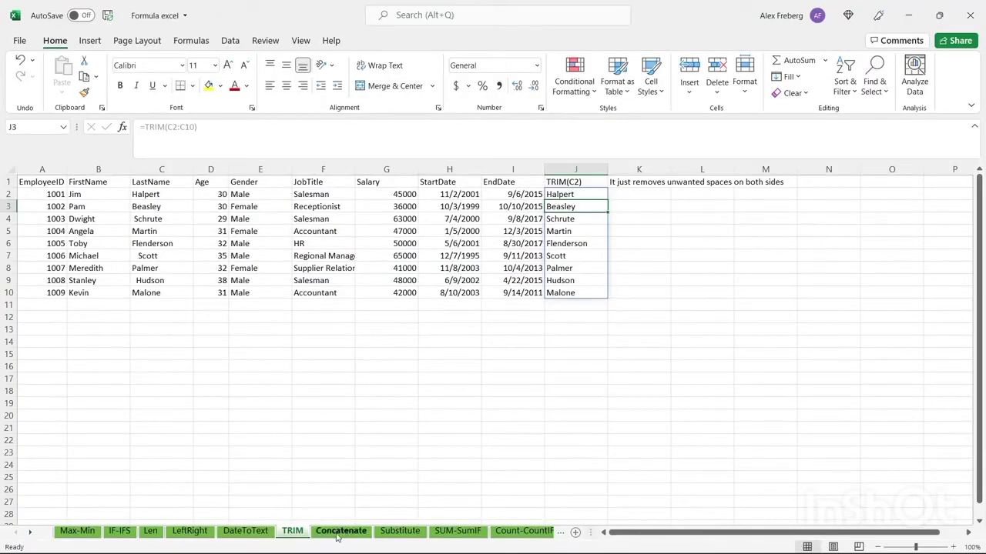
- Switch to the Concatenate sheet
{"action": "left_click", "coordinate": [340, 531]}
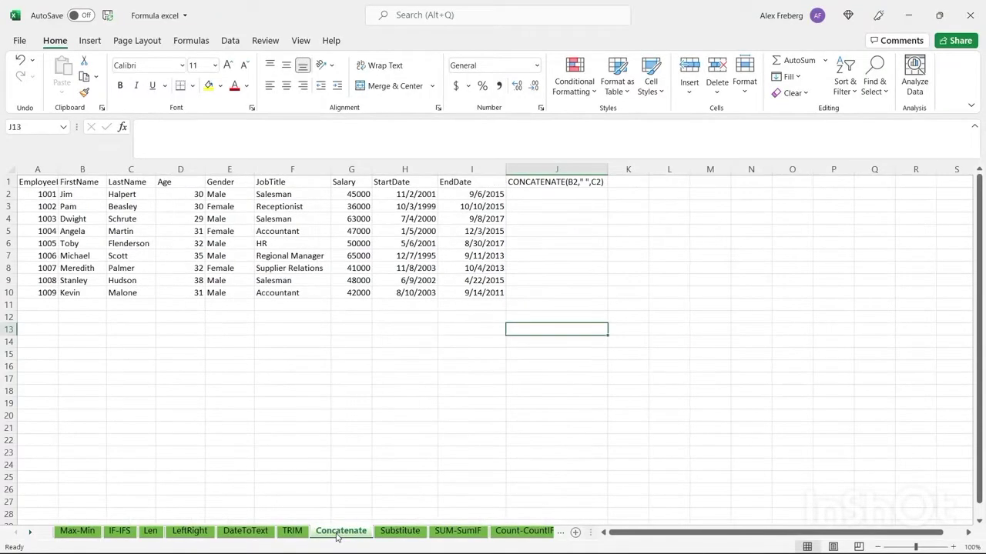
- Start a CONCATENATE formula in cell J2
{"action": "left_click", "coordinate": [557, 304]}
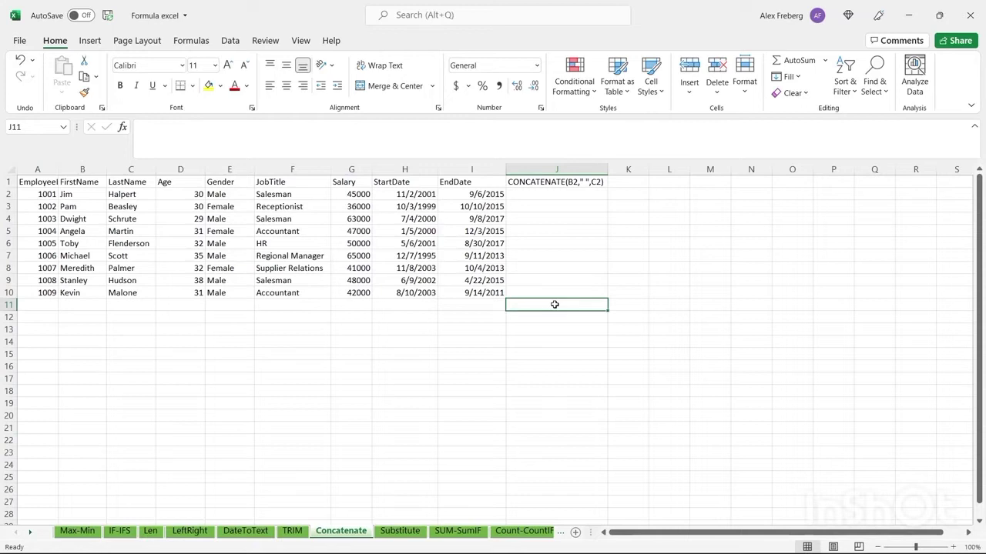
{"action": "left_click", "coordinate": [557, 193]}
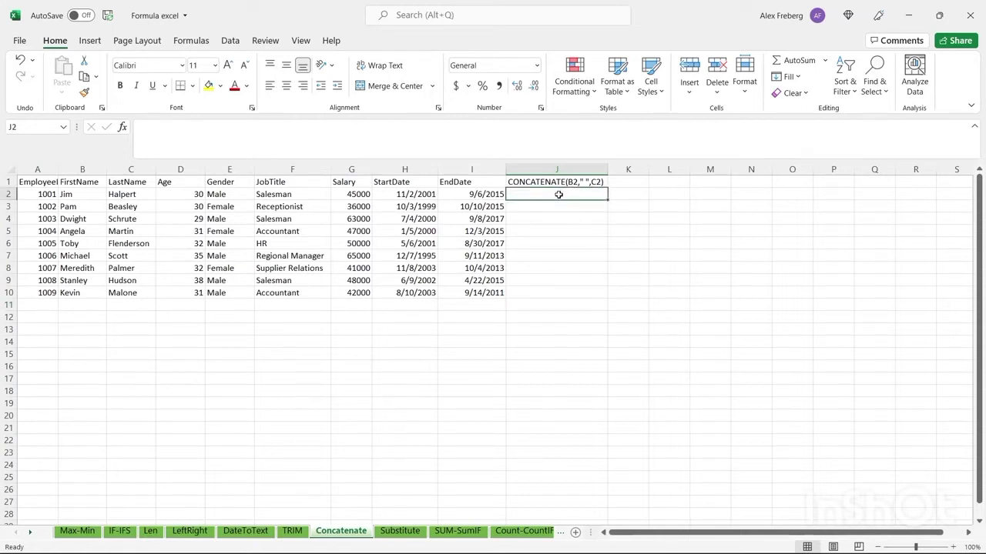
{"action": "type", "text": "="}
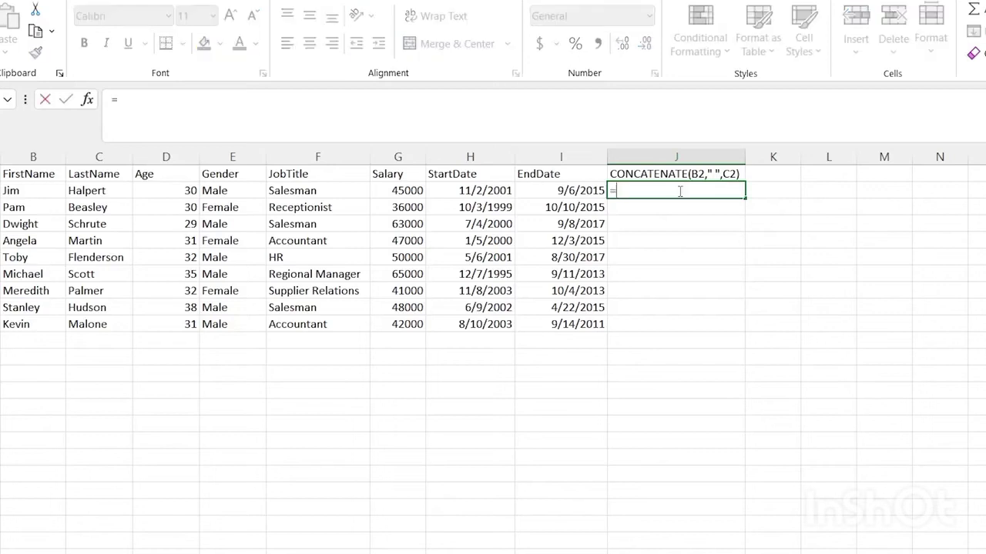
{"action": "type", "text": "CON"}
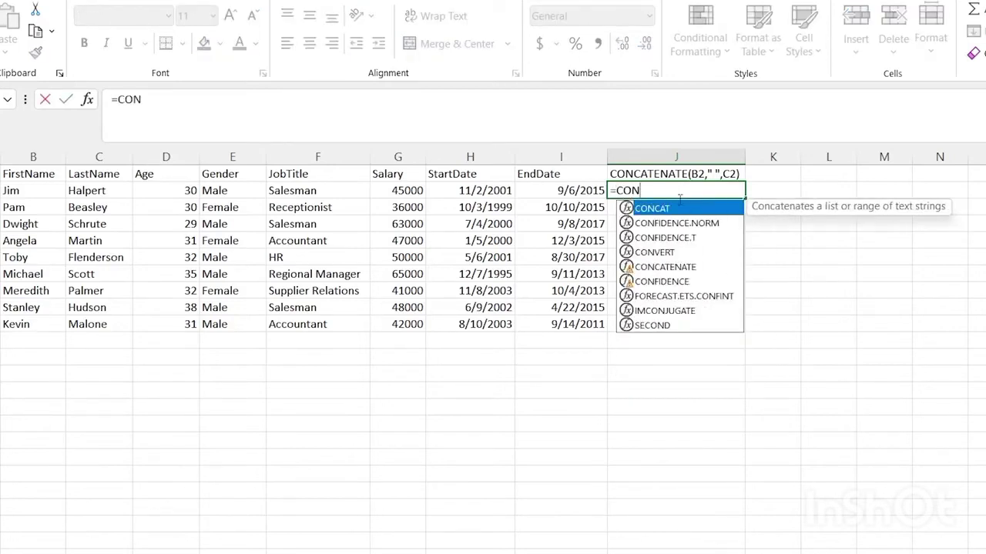
{"action": "double_click", "coordinate": [676, 266]}
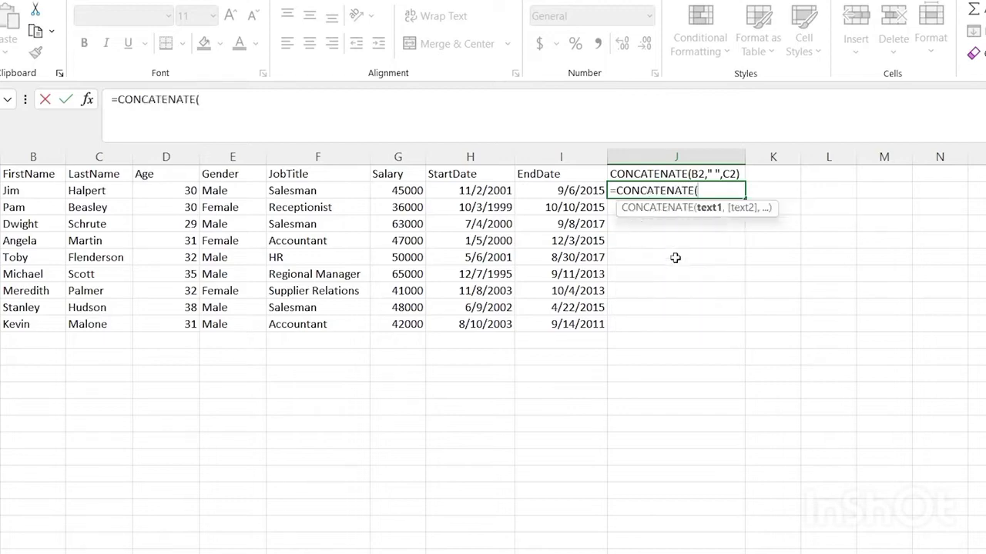
- Look up the CONCATENATE function's help topic, read its description, and close the help
{"action": "left_click", "coordinate": [680, 212]}
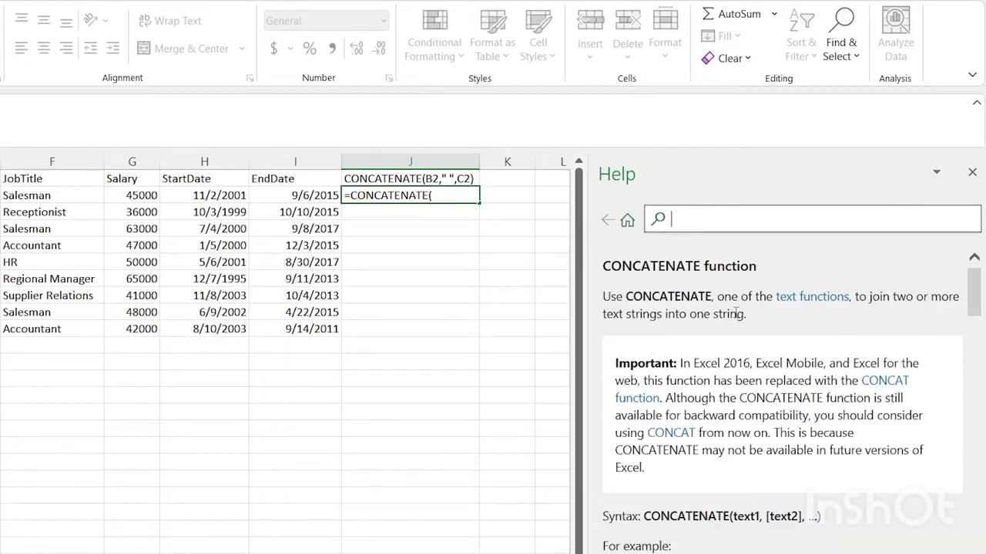
{"action": "left_click", "coordinate": [972, 171]}
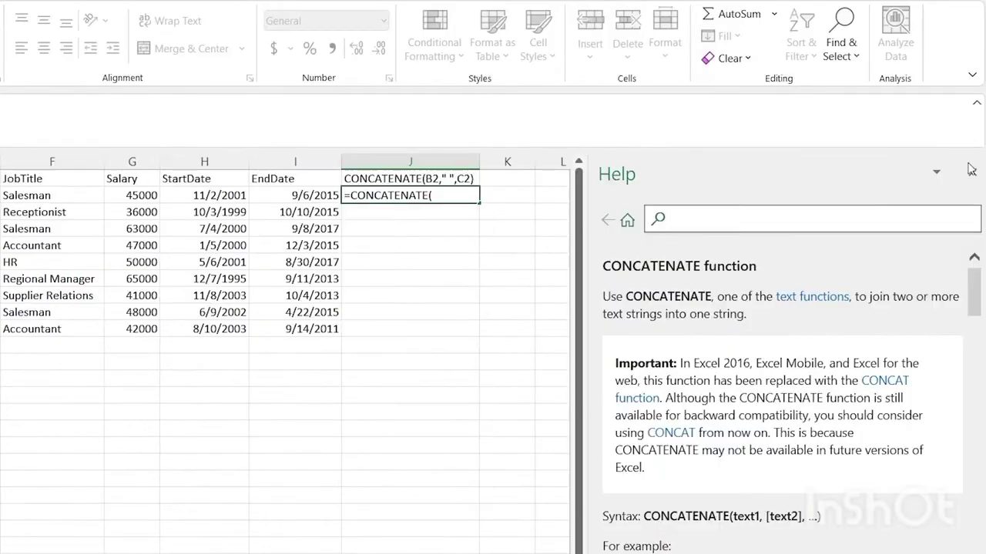
{"action": "left_click", "coordinate": [970, 169]}
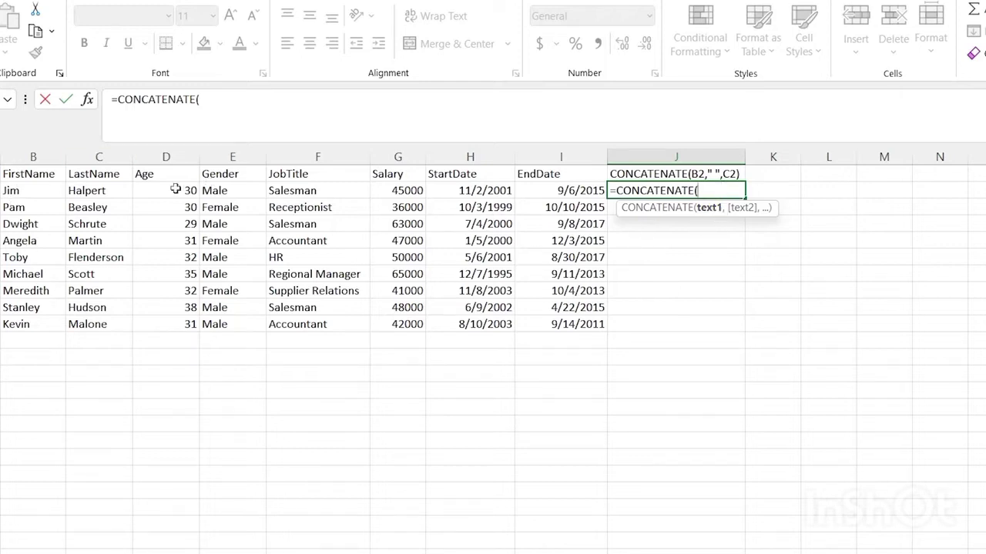
- Complete J2 as =CONCATENATE(B2,C2) to join the first row's first and last names
{"action": "left_click", "coordinate": [45, 191]}
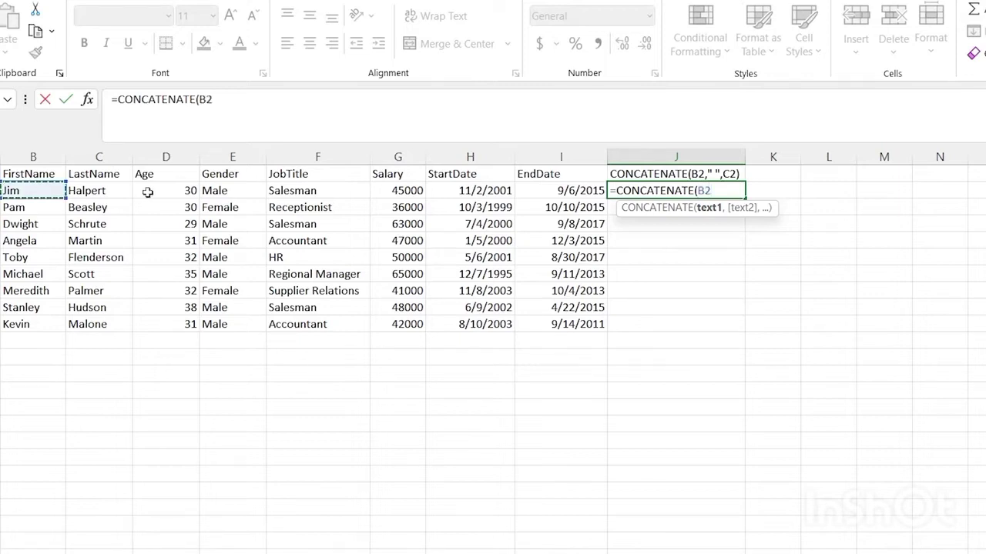
{"action": "type", "text": ","}
{"action": "left_click", "coordinate": [111, 191]}
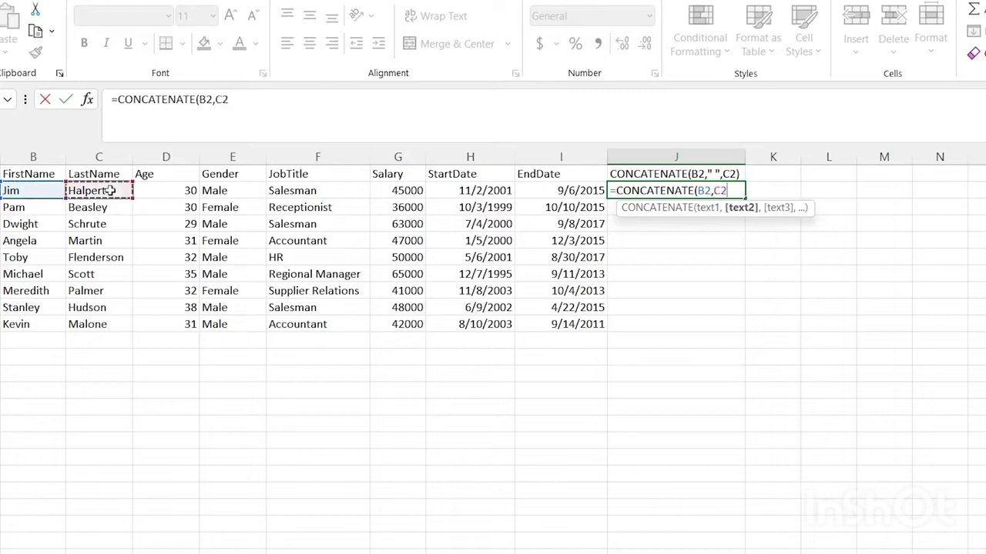
{"action": "type", "text": ")"}
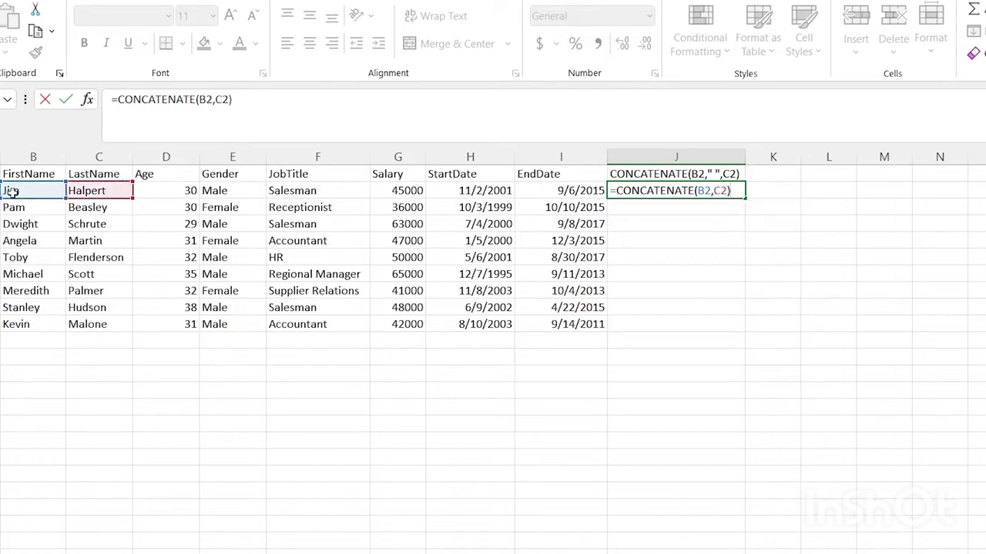
{"action": "key", "text": "Return"}
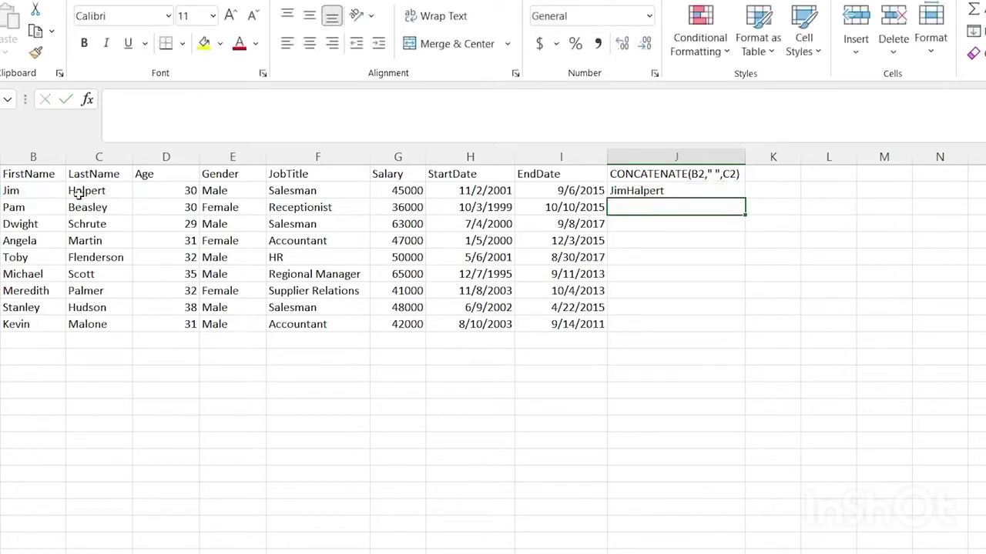
- Edit the J2 formula to =CONCATENATE(B2," ",C2) so a space separates the first and last names
{"action": "left_click", "coordinate": [670, 190]}
{"action": "double_click", "coordinate": [667, 190]}
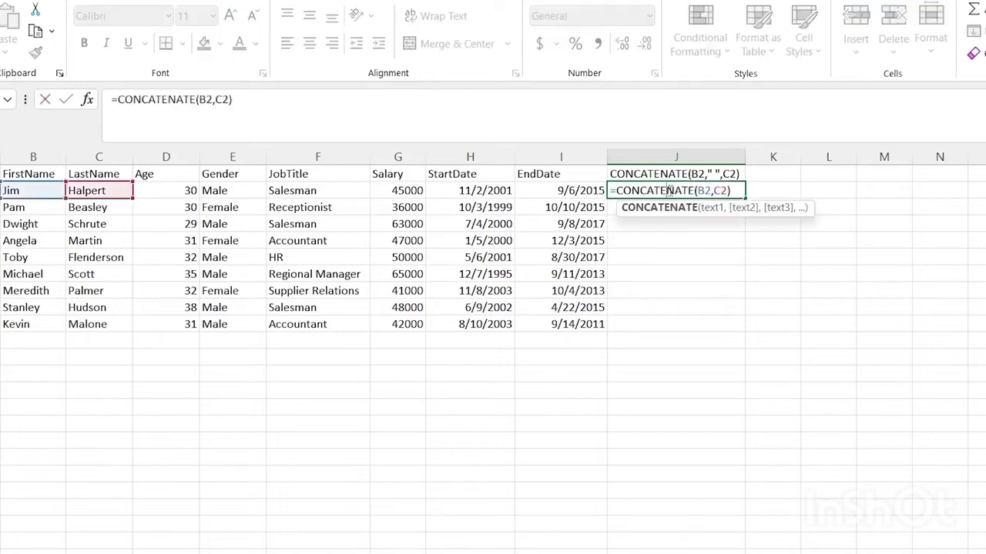
{"action": "left_click", "coordinate": [714, 191]}
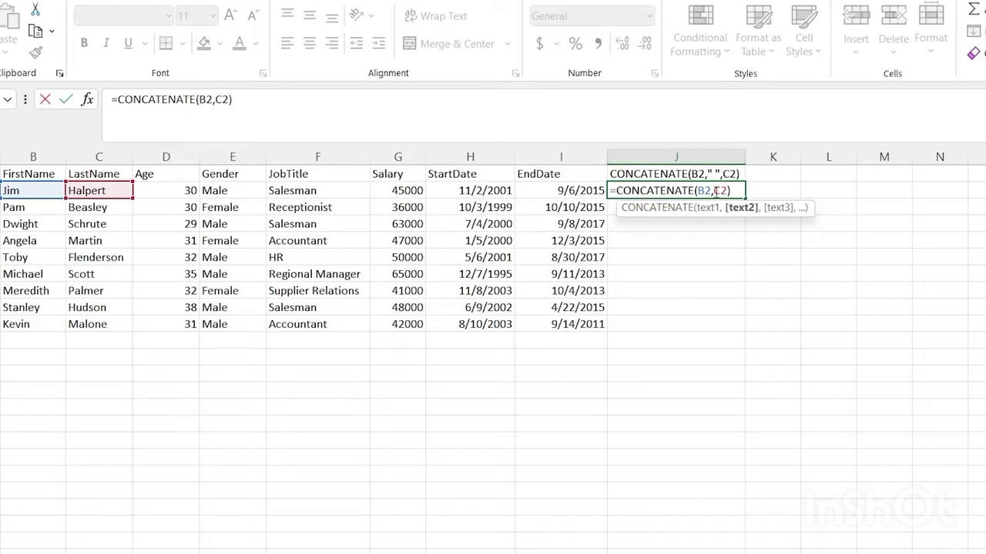
{"action": "type", "text": ","}
{"action": "key", "text": "Left"}
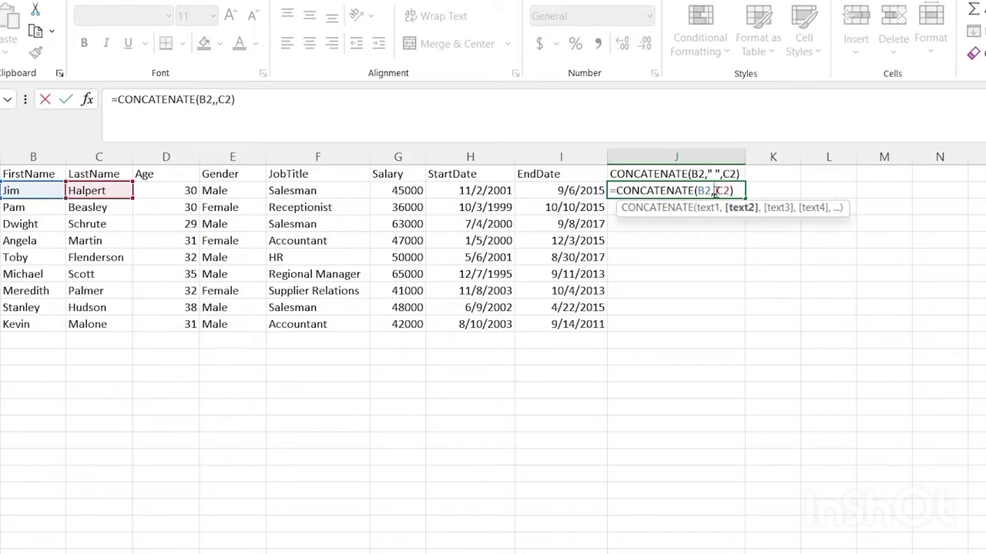
{"action": "type", "text": "\"\""}
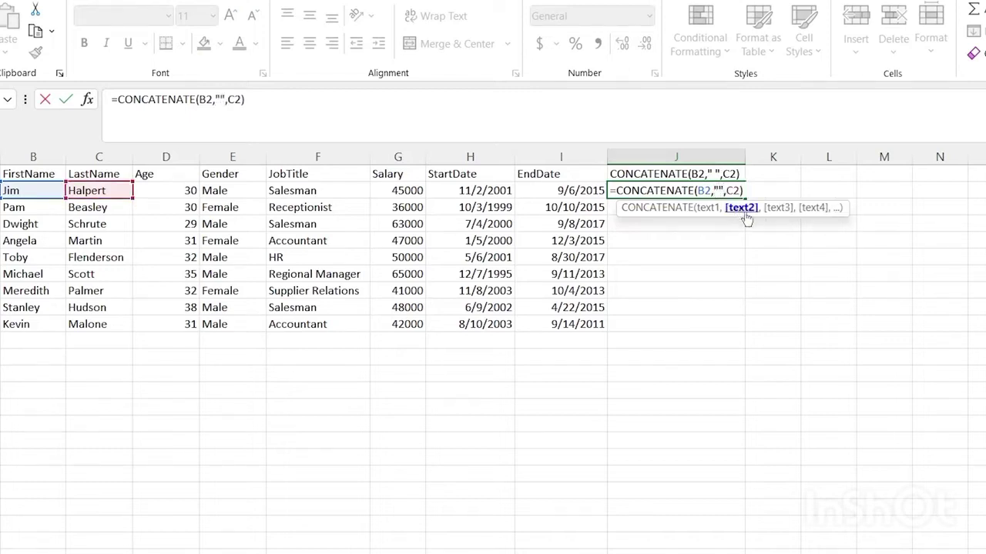
{"action": "left_click", "coordinate": [719, 191]}
{"action": "type", "text": "-"}
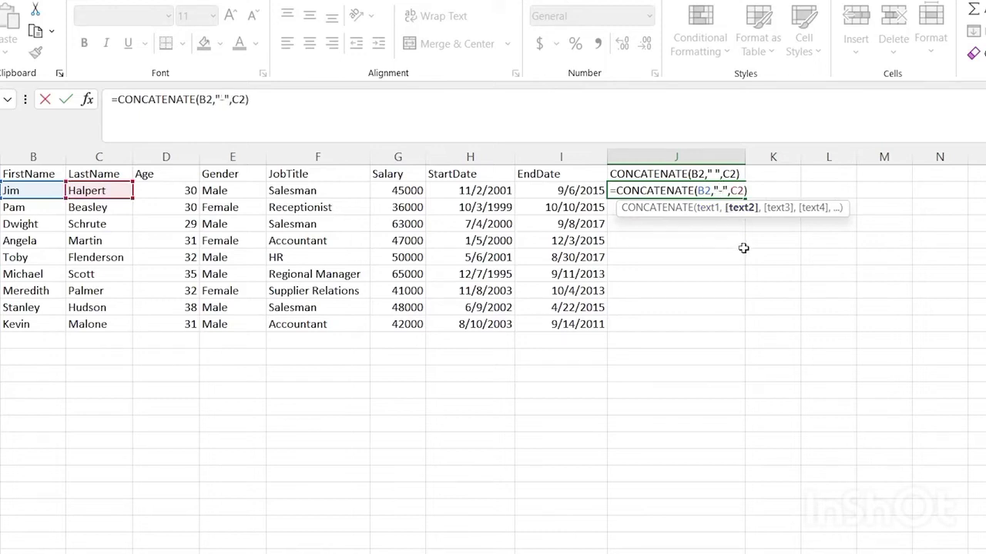
{"action": "key", "text": "BackSpace"}
{"action": "key", "text": "Return"}
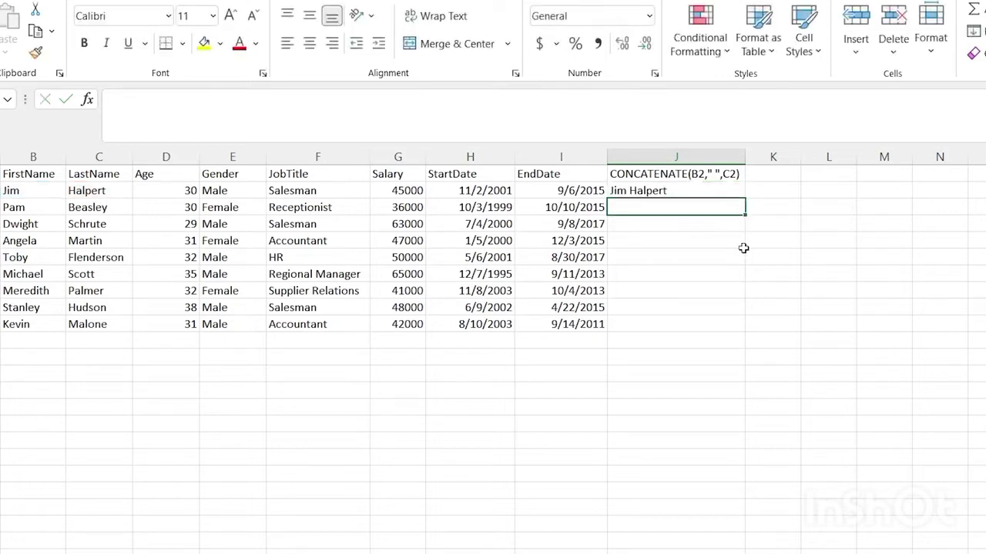
- Fill the J2 full-name formula down through J10 for all employees
{"action": "left_click", "coordinate": [682, 186]}
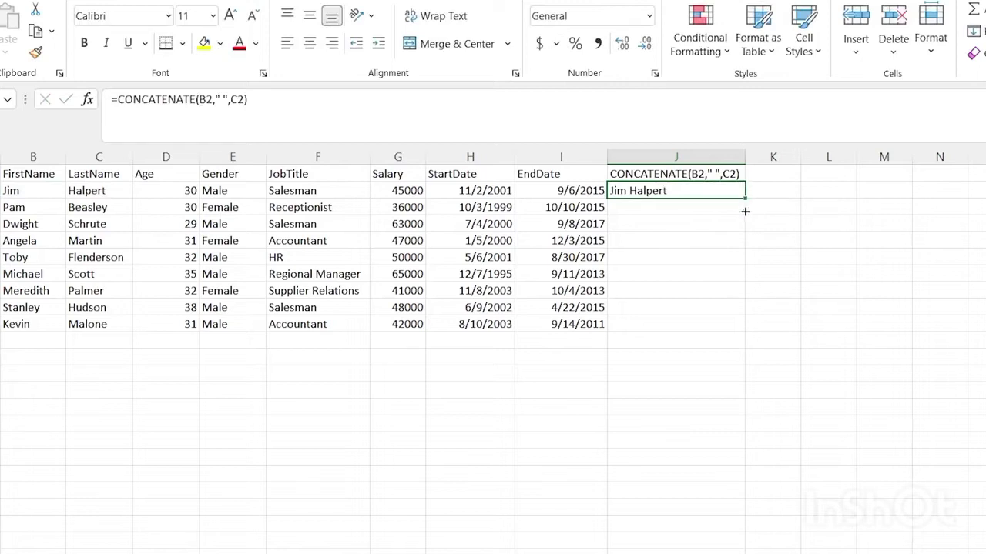
{"action": "left_click_drag", "start_coordinate": [744, 198], "coordinate": [742, 333]}
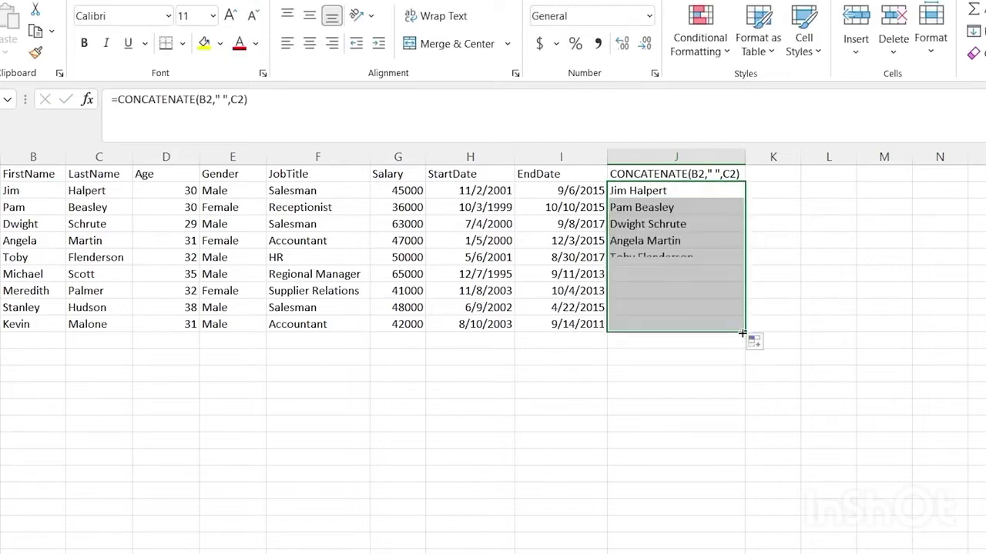
{"action": "left_click", "coordinate": [667, 225]}
{"action": "left_click_drag", "start_coordinate": [675, 194], "coordinate": [693, 333]}
{"action": "left_click", "coordinate": [696, 326]}
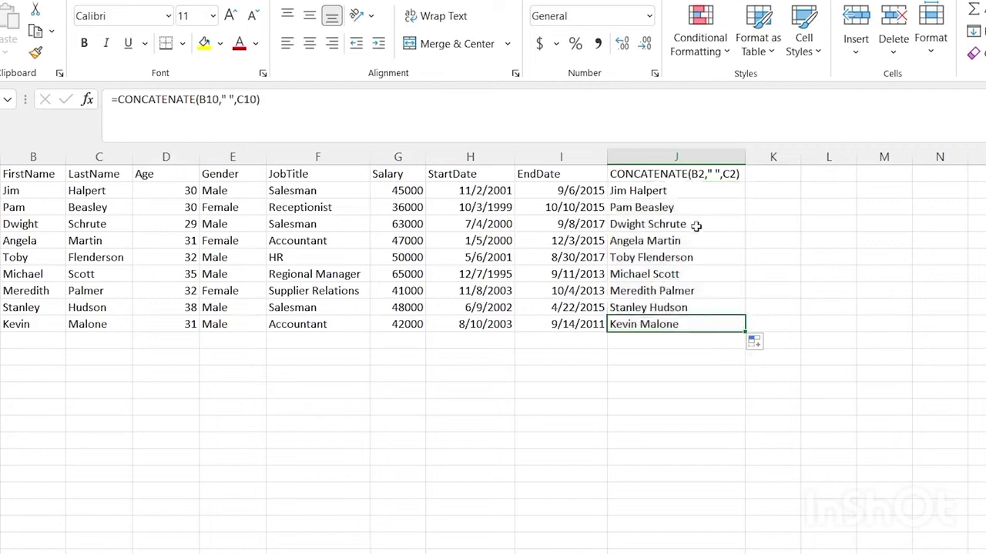
- Copy the full text of the CONCATENATE formula in J2
{"action": "left_click", "coordinate": [697, 189]}
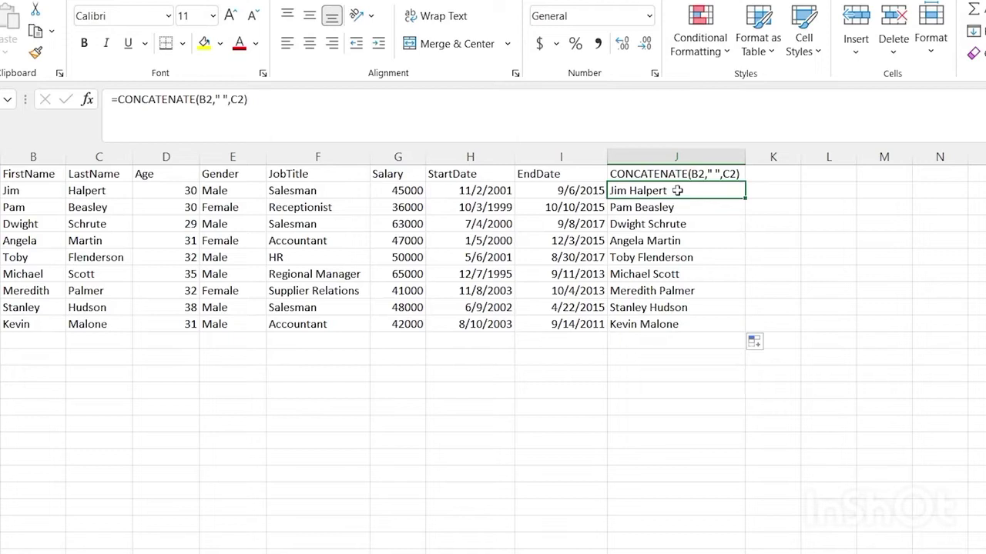
{"action": "left_click", "coordinate": [775, 193]}
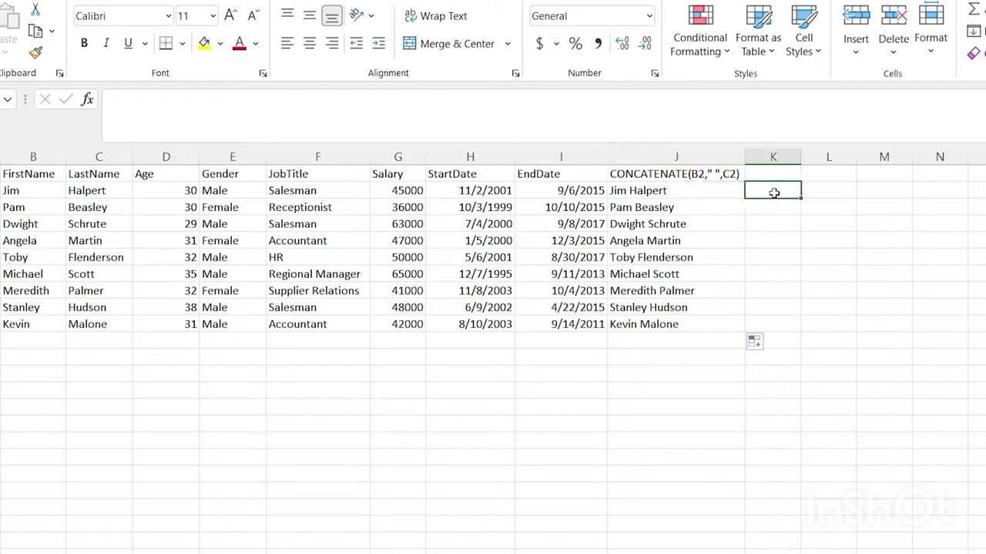
{"action": "left_click", "coordinate": [726, 191]}
{"action": "left_click_drag", "start_coordinate": [247, 99], "coordinate": [109, 100]}
{"action": "key", "text": "ctrl+c"}
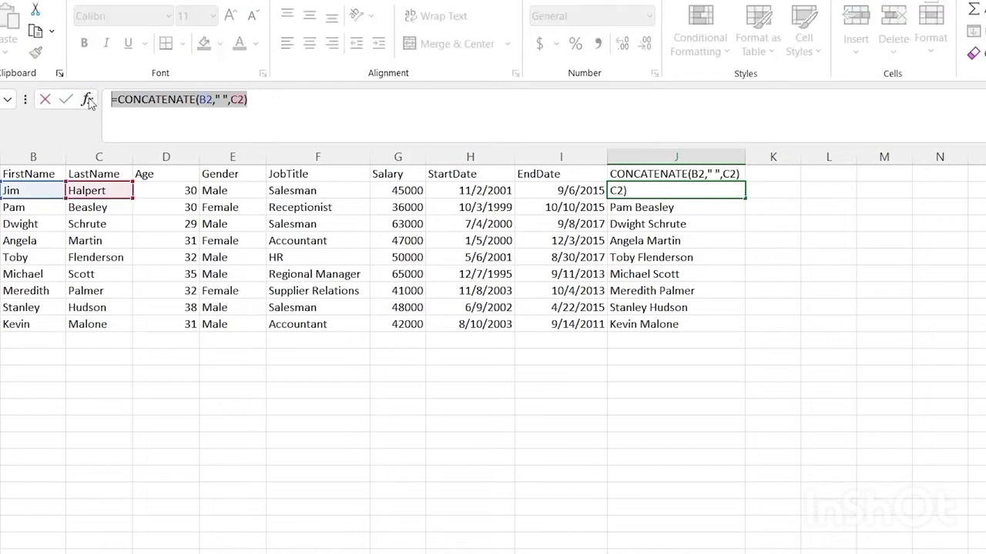
{"action": "type", "text": "="}
{"action": "left_click", "coordinate": [770, 192]}
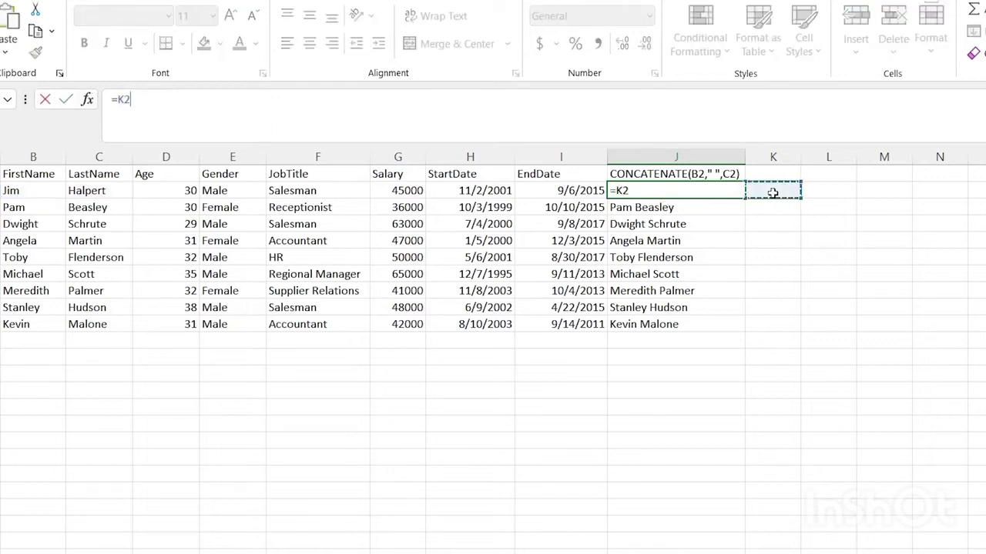
{"action": "key", "text": "ctrl+v"}
{"action": "key", "text": "Escape"}
- Paste the copied formula into K2 and replace its space separator with a period
{"action": "left_click", "coordinate": [772, 193]}
{"action": "key", "text": "ctrl+v"}
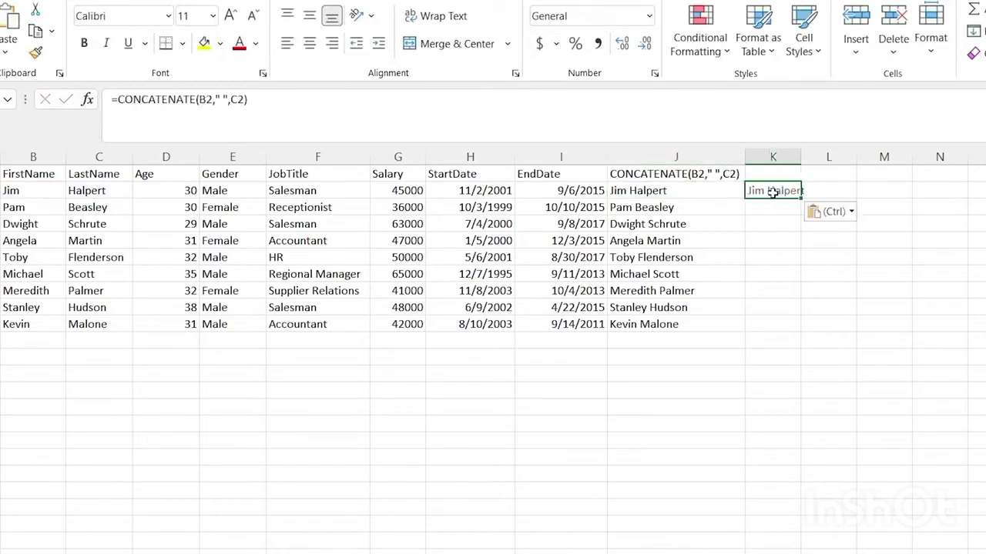
{"action": "left_click", "coordinate": [221, 100]}
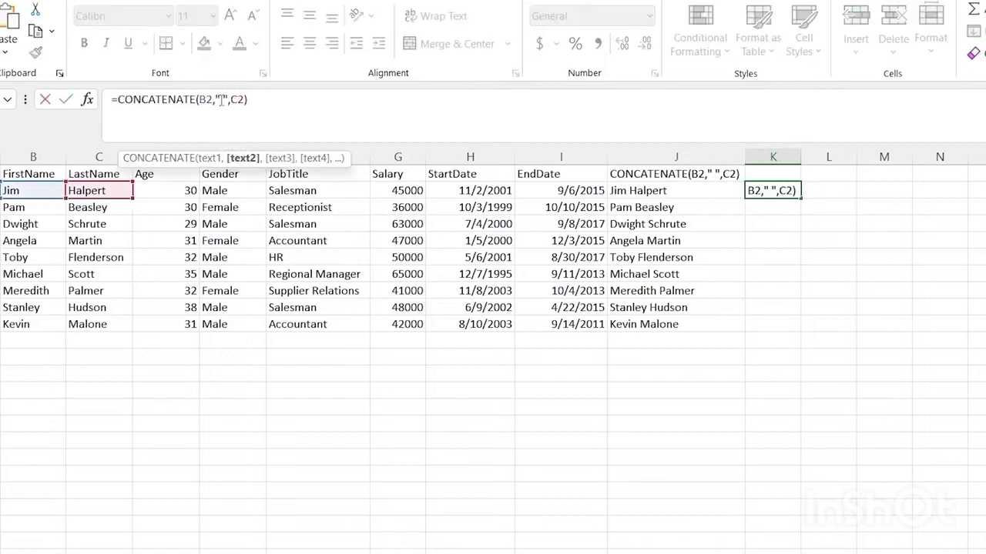
{"action": "key", "text": "BackSpace"}
{"action": "type", "text": "."}
{"action": "left_click", "coordinate": [245, 99]}
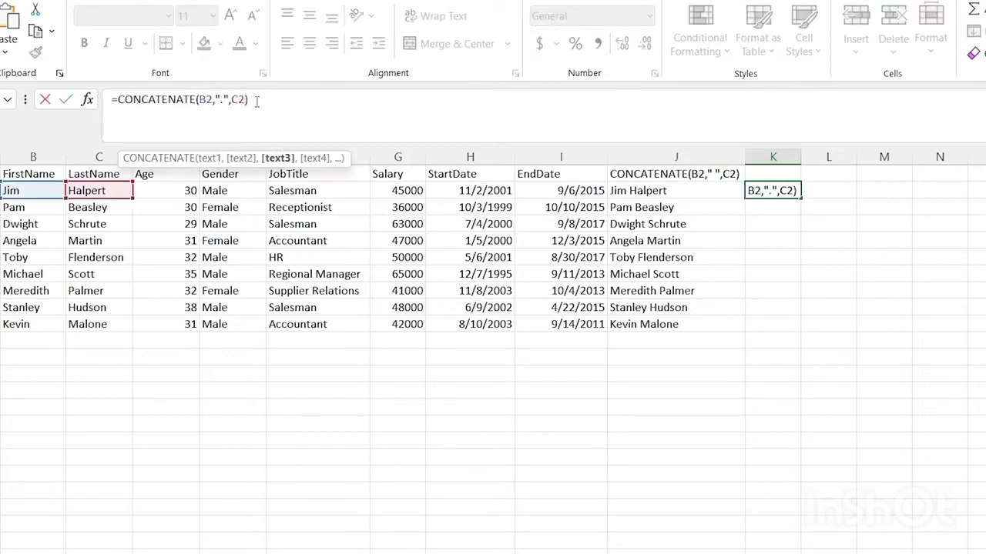
{"action": "type", "text": "@"}
{"action": "key", "text": "BackSpace"}
{"action": "type", "text": ",\""}
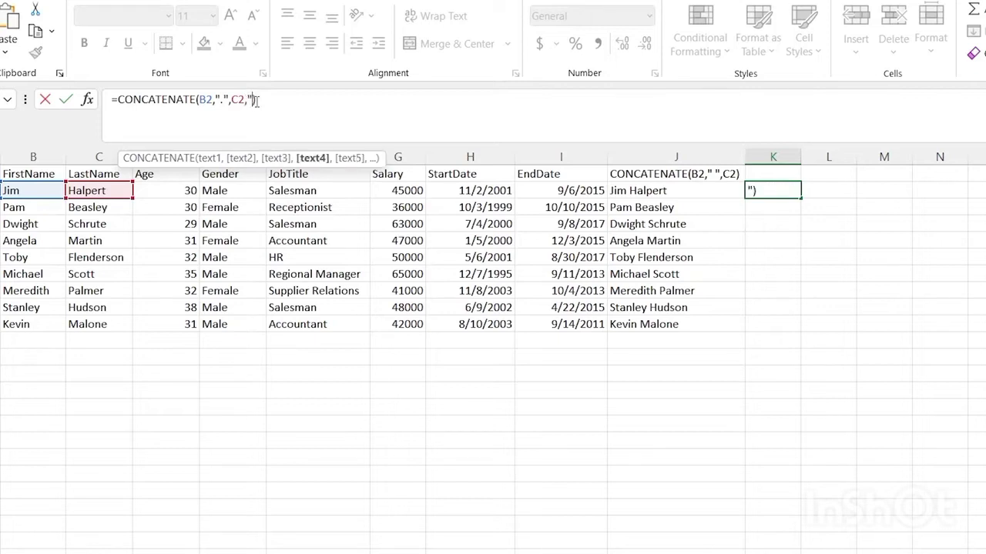
{"action": "type", "text": "@gmail.c"}
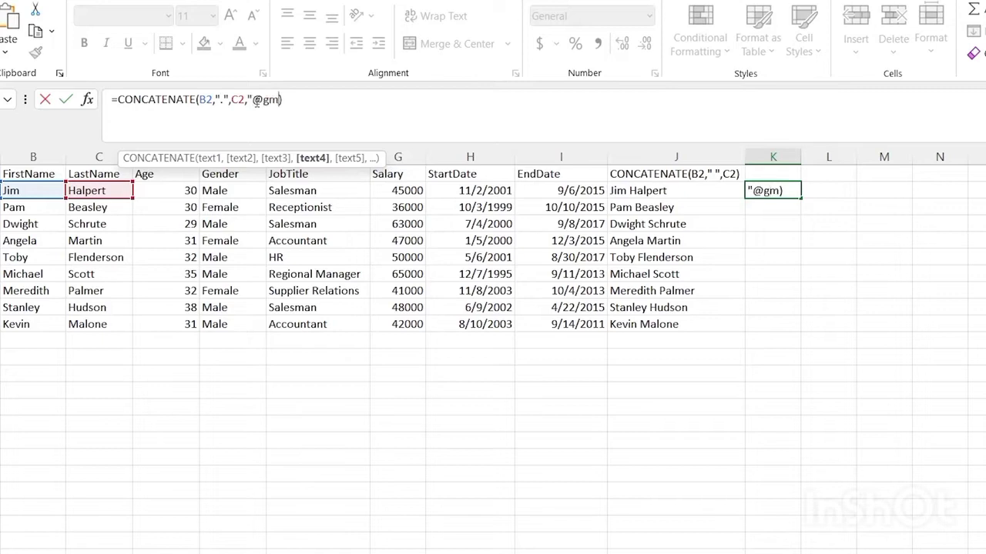
{"action": "type", "text": "om\""}
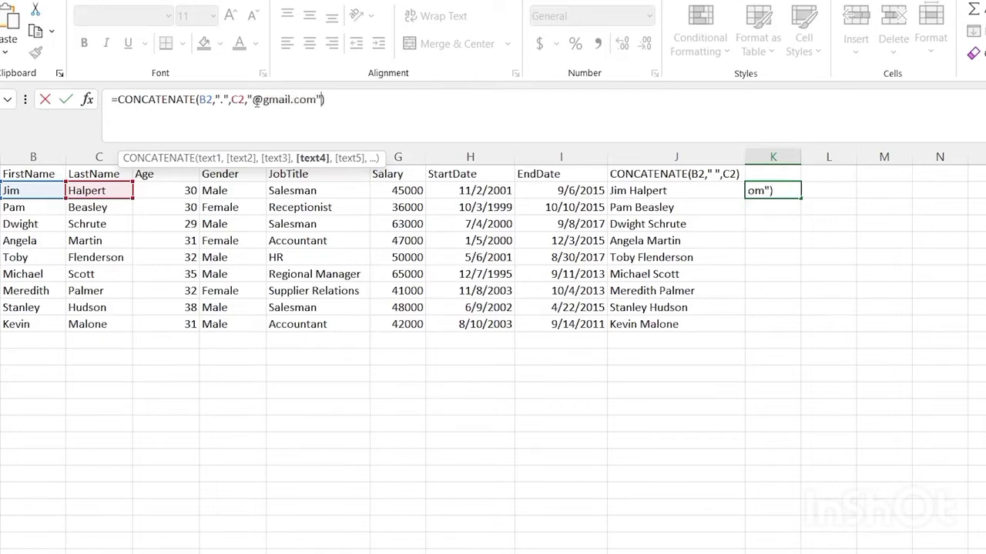
{"action": "key", "text": "Return"}
- Fill the K2 email formula down the employee rows and clear the surplus entries in K11:K12
{"action": "left_click", "coordinate": [759, 191]}
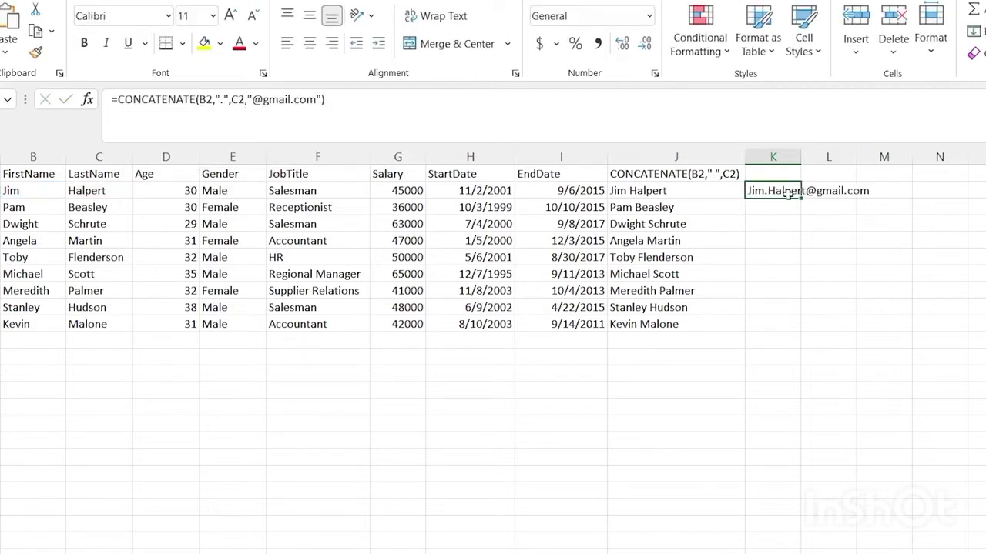
{"action": "double_click", "coordinate": [800, 198]}
{"action": "left_click", "coordinate": [782, 339]}
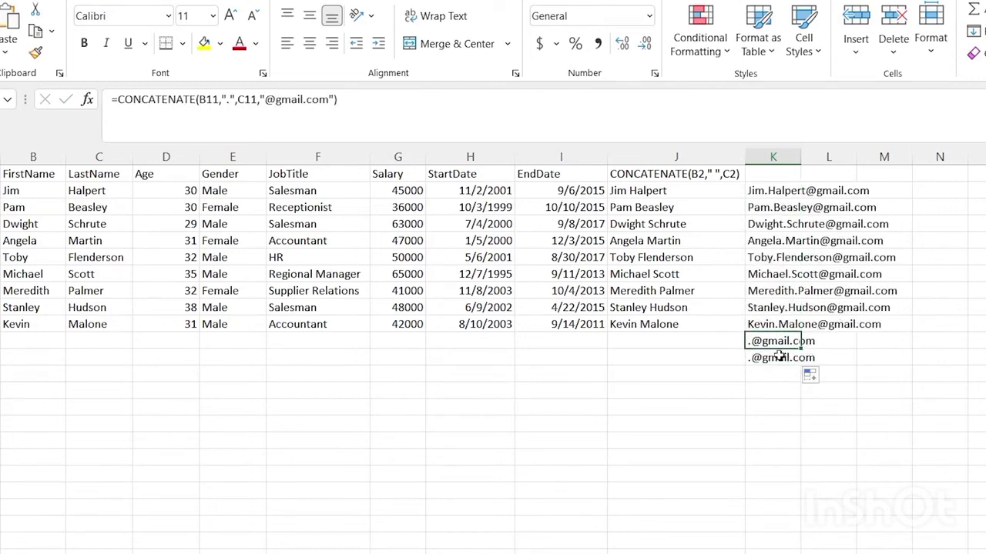
{"action": "left_click_drag", "start_coordinate": [778, 340], "coordinate": [774, 353]}
{"action": "key", "text": "Delete"}
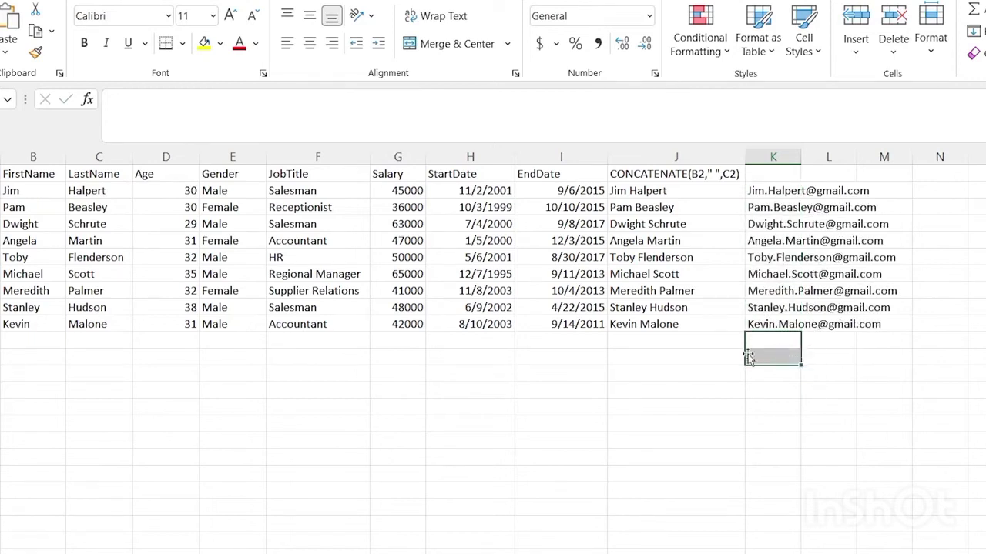
{"action": "left_click", "coordinate": [709, 357]}
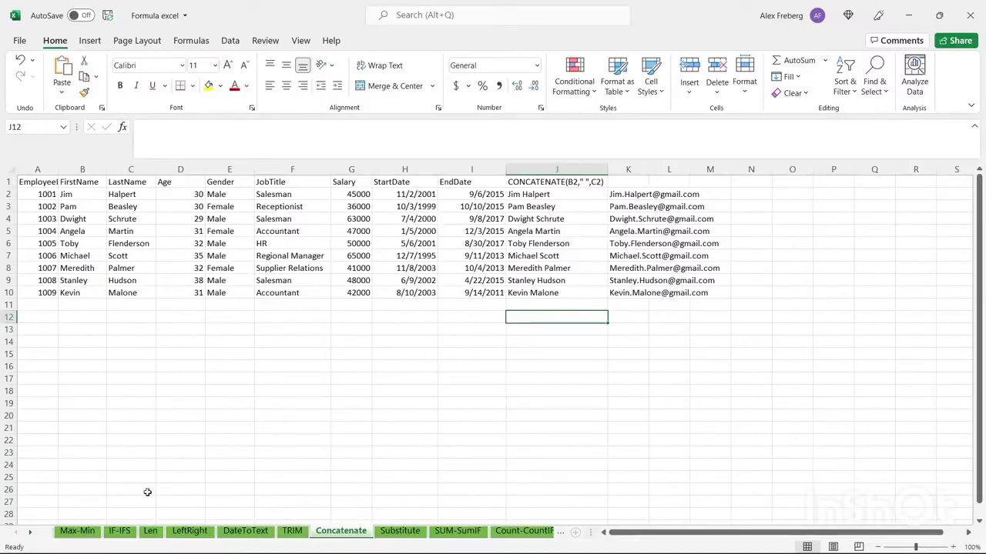
- Open the Substitute worksheet and look over its StartDate, EndDate and instance columns
{"action": "left_click", "coordinate": [31, 532]}
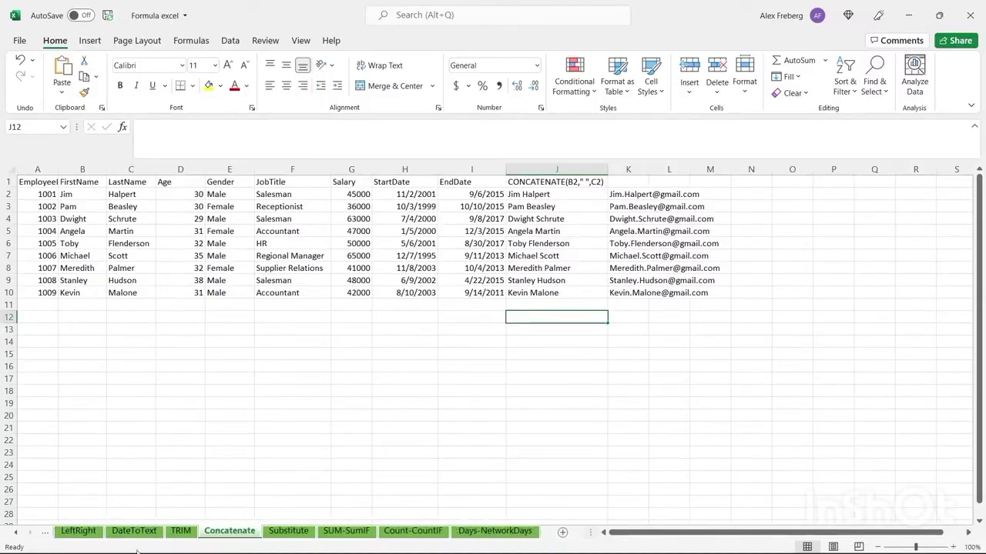
{"action": "left_click", "coordinate": [306, 533]}
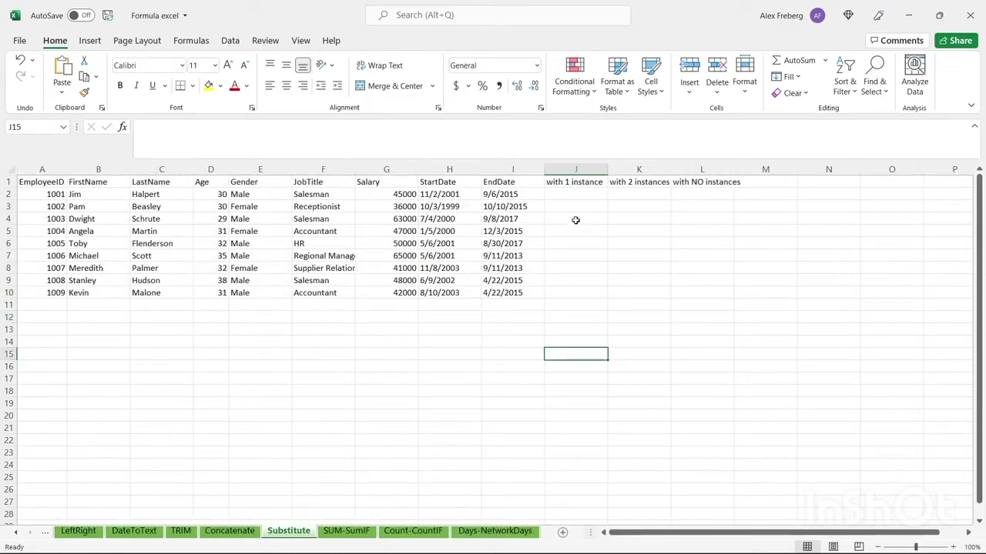
{"action": "left_click", "coordinate": [577, 196]}
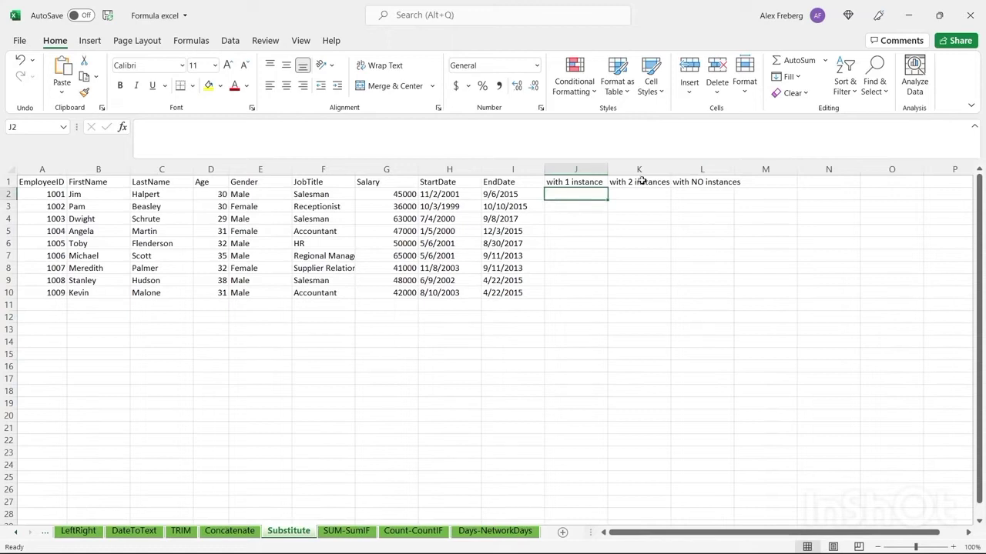
{"action": "left_click", "coordinate": [703, 194]}
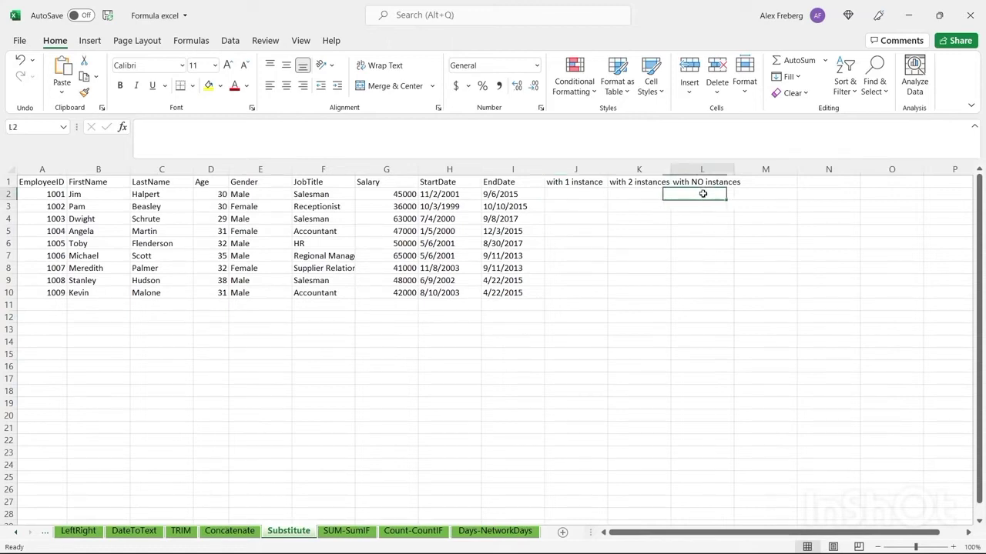
{"action": "left_click", "coordinate": [446, 197]}
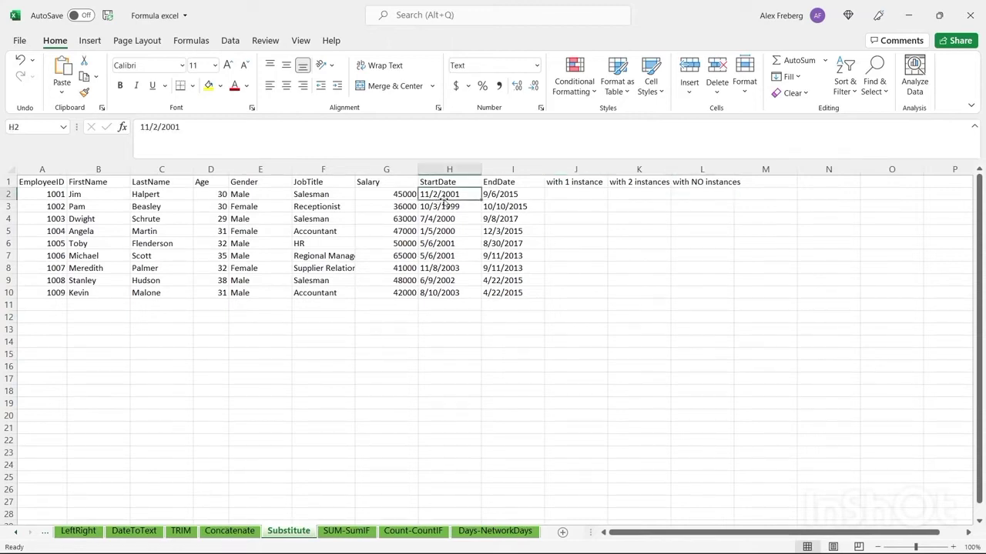
{"action": "left_click", "coordinate": [507, 193]}
{"action": "left_click", "coordinate": [454, 191]}
- Replace both slashes in the H5 start date with hyphens, making it 1-5-2000
{"action": "double_click", "coordinate": [428, 231]}
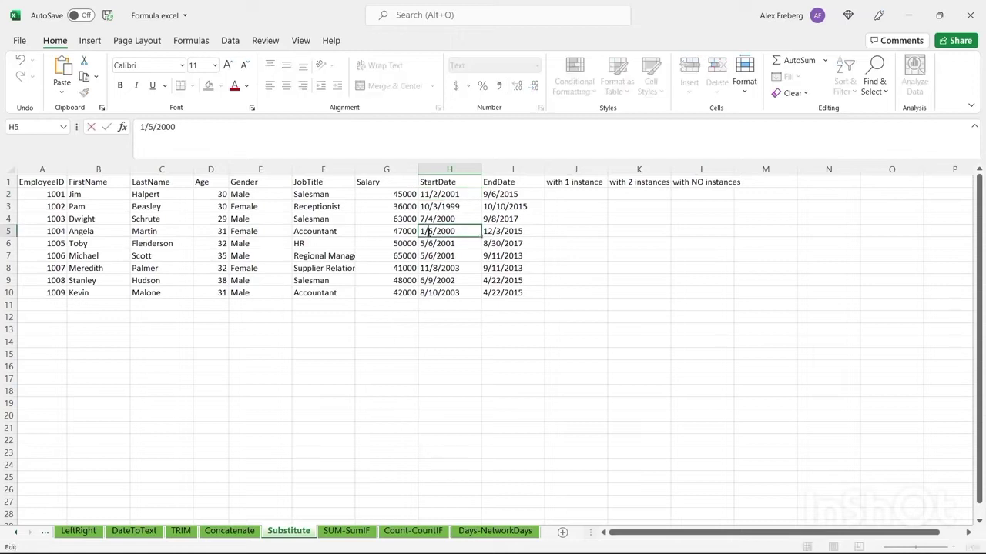
{"action": "key", "text": "BackSpace"}
{"action": "type", "text": "-"}
{"action": "left_click", "coordinate": [436, 231]}
{"action": "key", "text": "BackSpace"}
{"action": "type", "text": "-5-"}
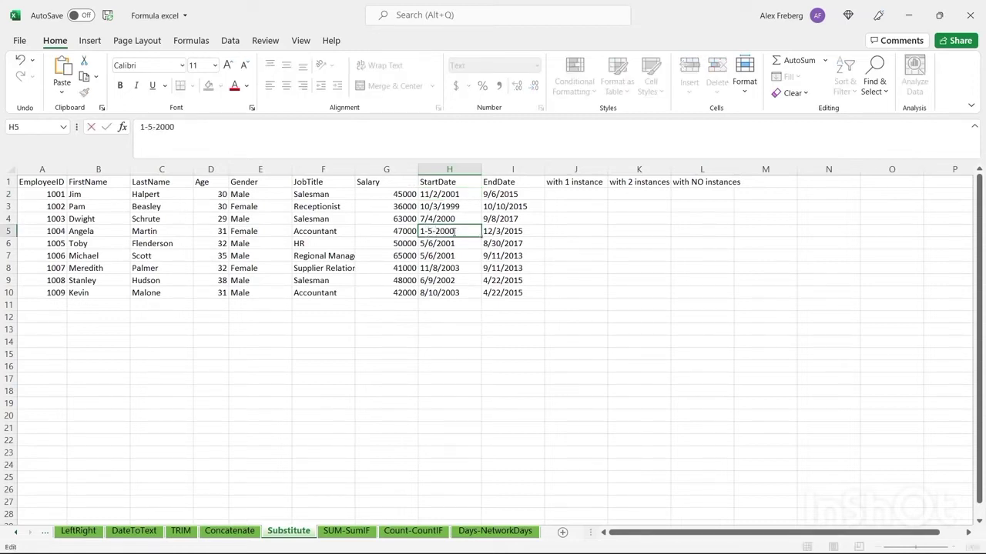
- Replace both slashes in the I5 end date with hyphens, making it 12-3-2015
{"action": "double_click", "coordinate": [496, 231]}
{"action": "key", "text": "BackSpace"}
{"action": "type", "text": "-"}
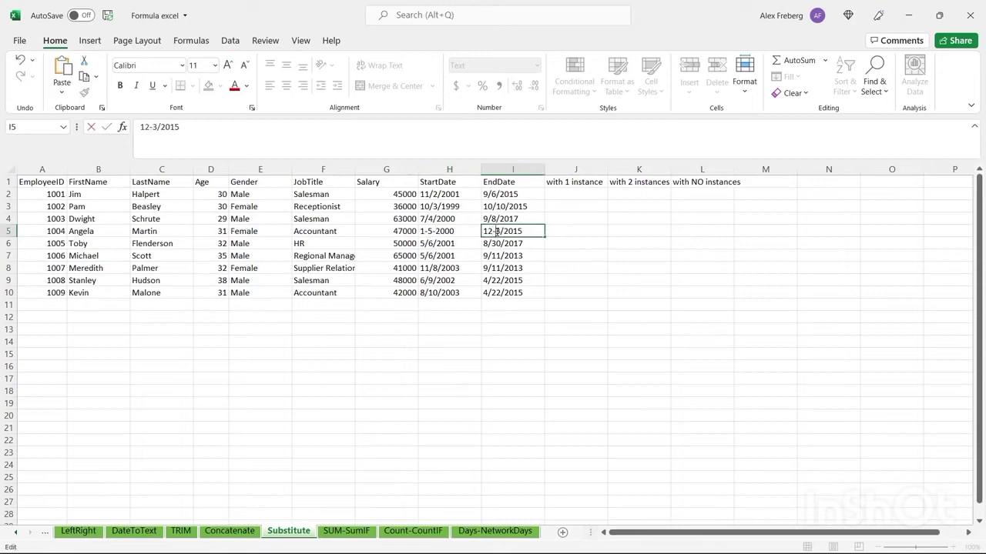
{"action": "left_click", "coordinate": [503, 231]}
{"action": "key", "text": "BackSpace"}
{"action": "type", "text": "-"}
{"action": "left_click", "coordinate": [450, 252]}
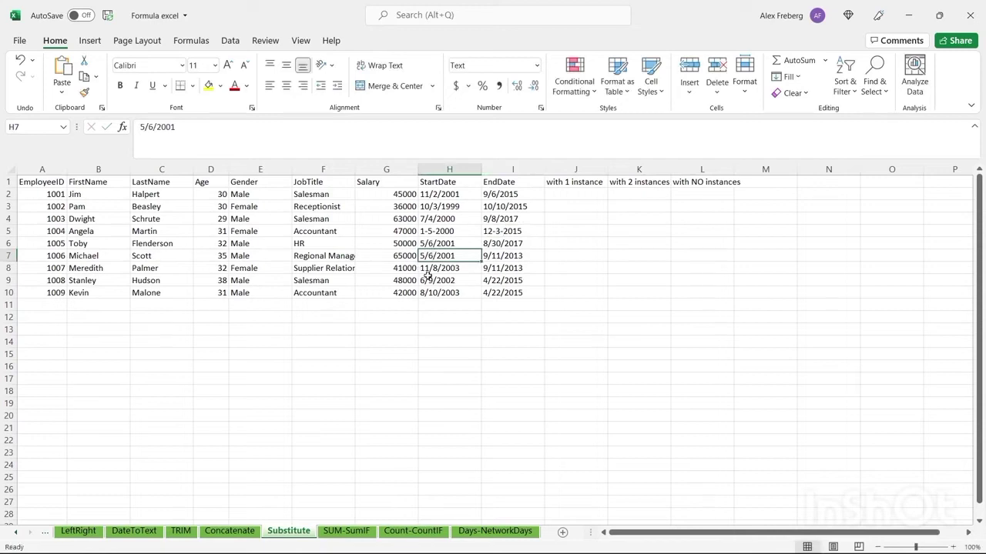
{"action": "double_click", "coordinate": [442, 233]}
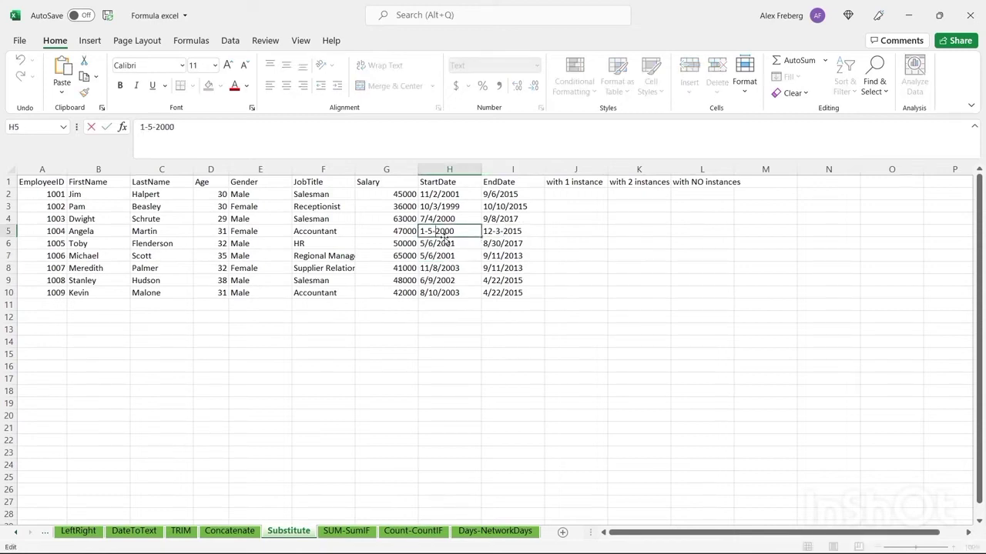
{"action": "left_click", "coordinate": [528, 220]}
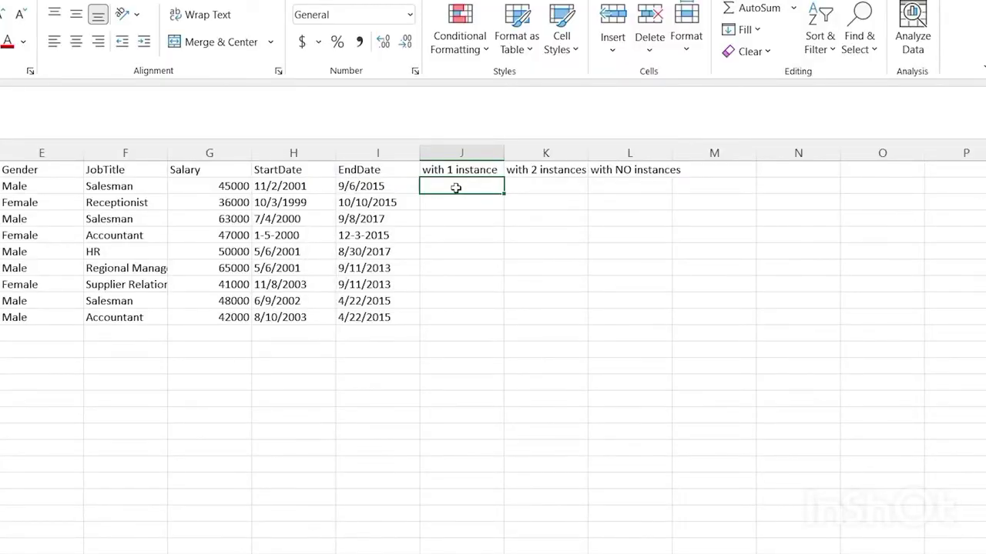
- Enter =SUBSTITUTE(H2:H10,"-","/") in L2, under the "with NO instances" header
{"action": "left_click", "coordinate": [613, 185]}
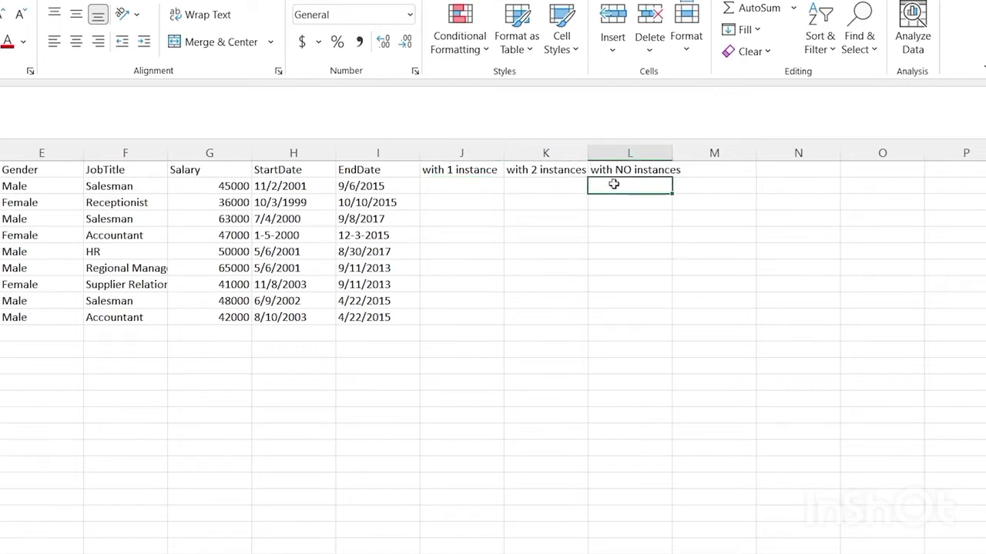
{"action": "type", "text": "="}
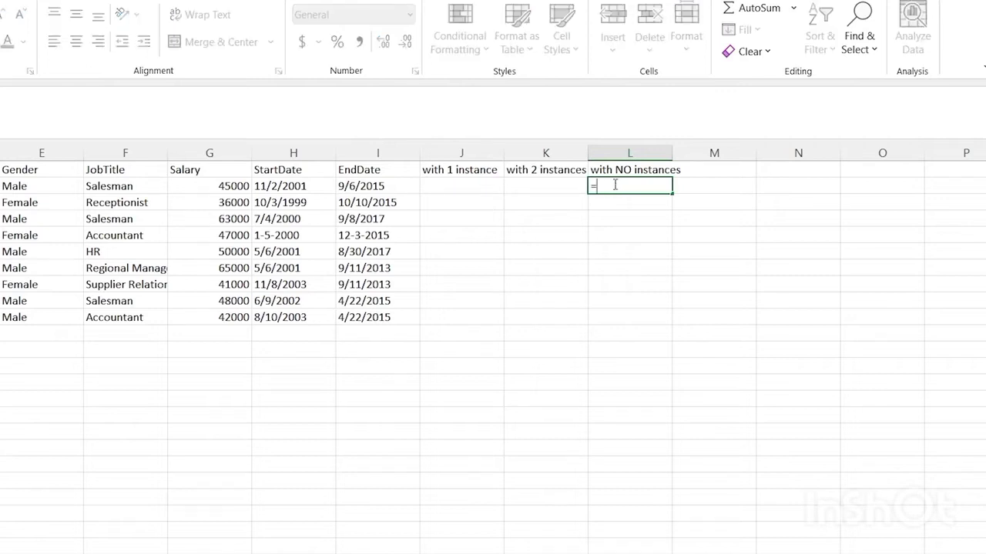
{"action": "type", "text": "subs"}
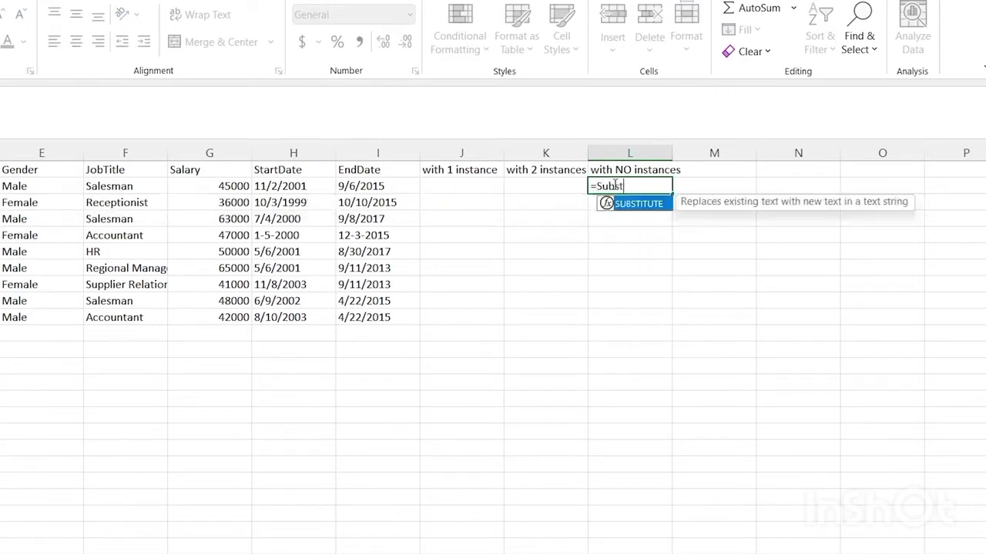
{"action": "key", "text": "Tab"}
{"action": "key", "text": "BackSpace"}
{"action": "type", "text": "("}
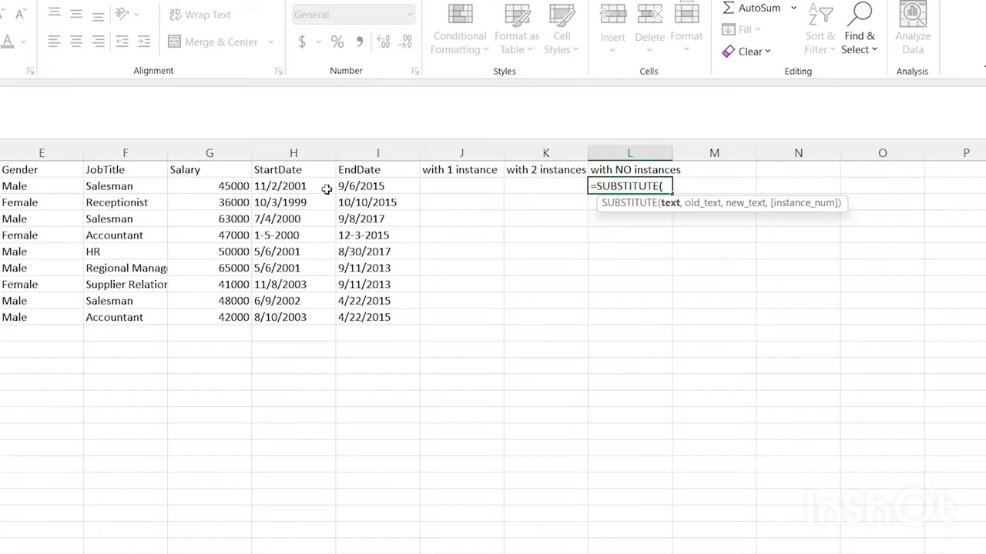
{"action": "left_click", "coordinate": [298, 187]}
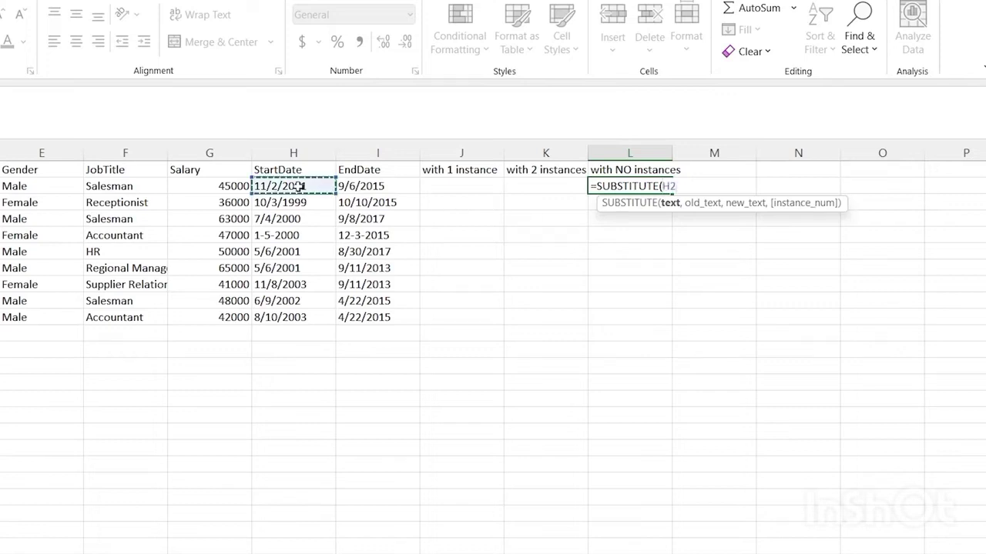
{"action": "left_click", "coordinate": [295, 315], "text": "shift"}
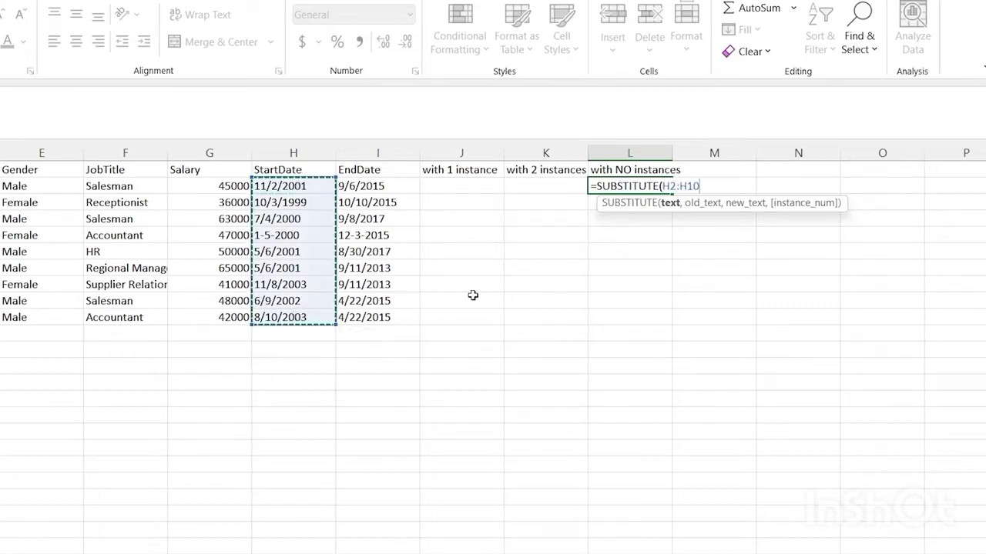
{"action": "type", "text": ",\""}
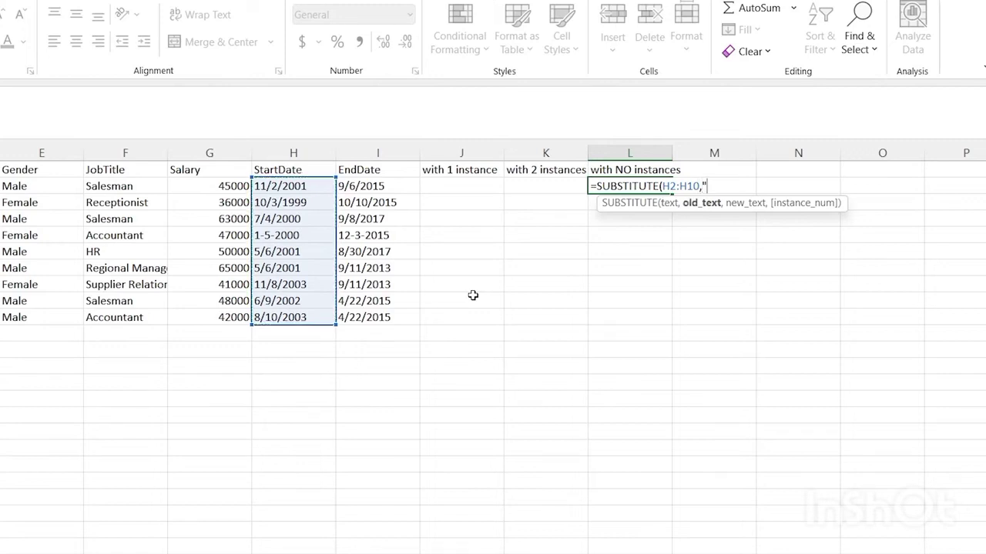
{"action": "type", "text": "-\",\""}
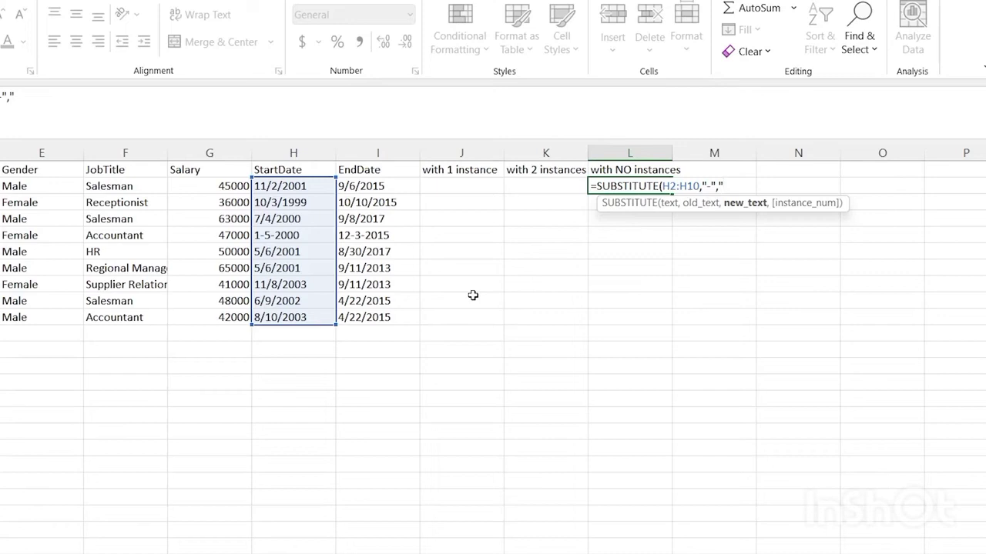
{"action": "type", "text": "/\""}
{"action": "type", "text": ")"}
{"action": "key", "text": "Return"}
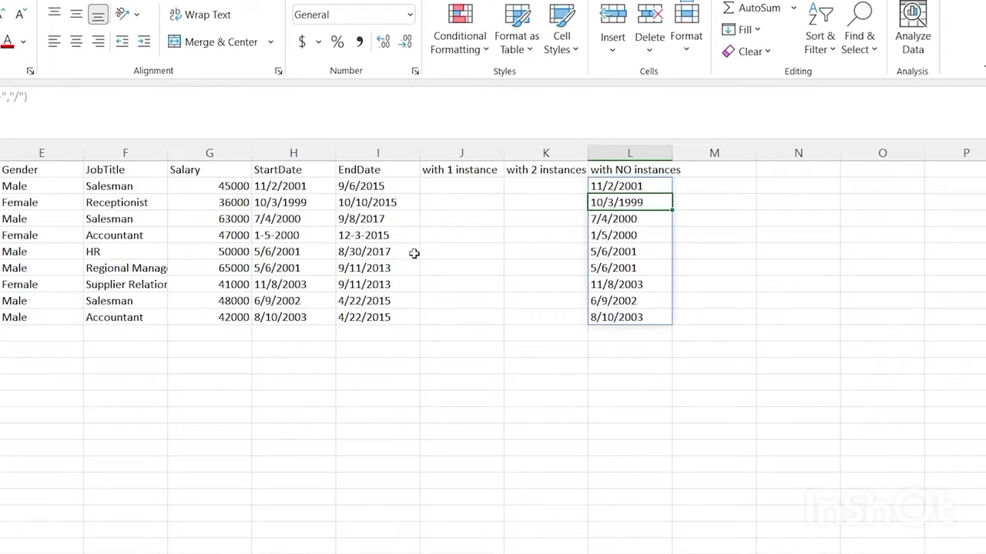
- Undo the L2 formula and the hyphen edits to the dates in H5 and I5
{"action": "left_click", "coordinate": [539, 255]}
{"action": "key", "text": "ctrl+z"}
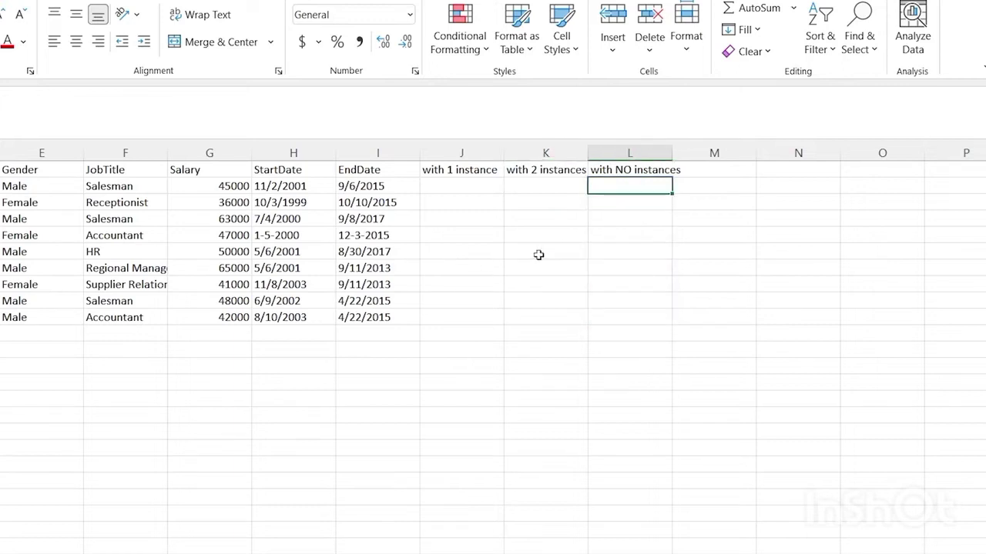
{"action": "key", "text": "ctrl+z"}
{"action": "key", "text": "ctrl+z"}
{"action": "key", "text": "ctrl+z"}
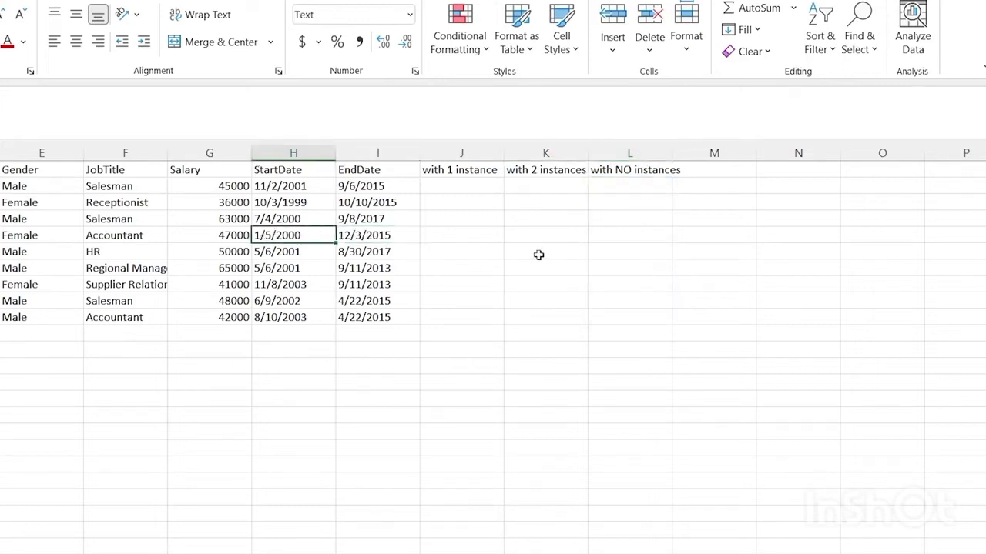
- Enter =SUBSTITUTE(H2:H10,"/","-") in L2 to swap every slash in the start dates for a hyphen
{"action": "left_click", "coordinate": [636, 186]}
{"action": "type", "text": "="}
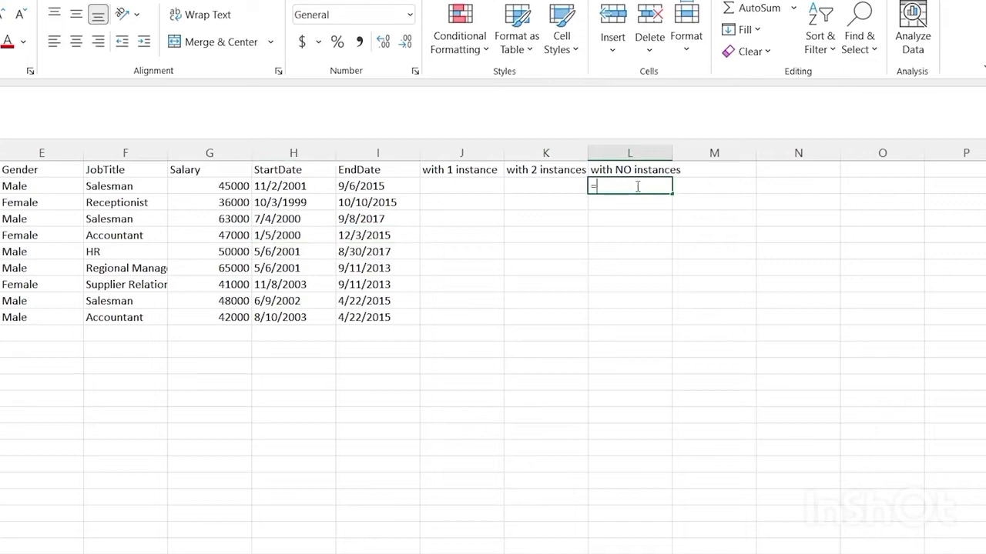
{"action": "type", "text": "s"}
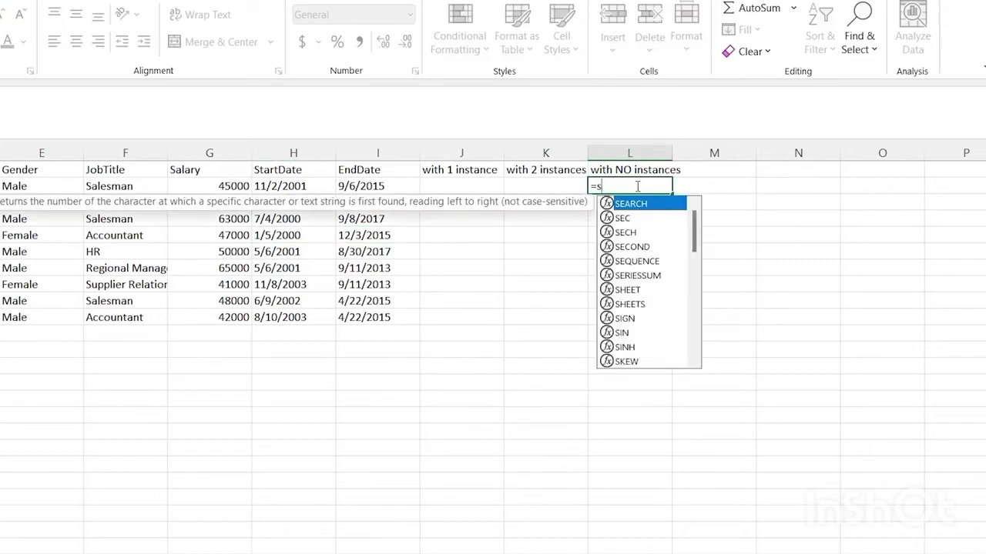
{"action": "key", "text": "BackSpace"}
{"action": "type", "text": "subst"}
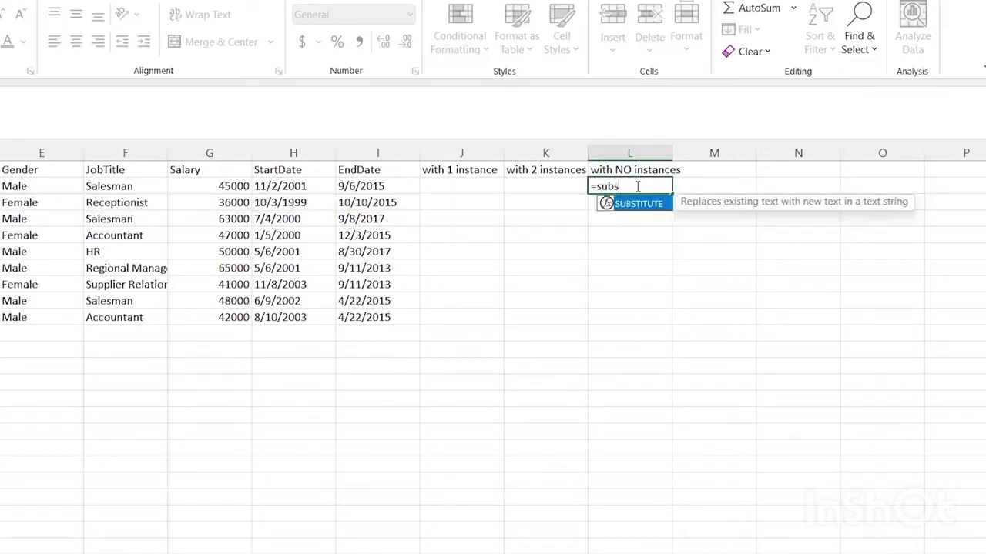
{"action": "key", "text": "Tab"}
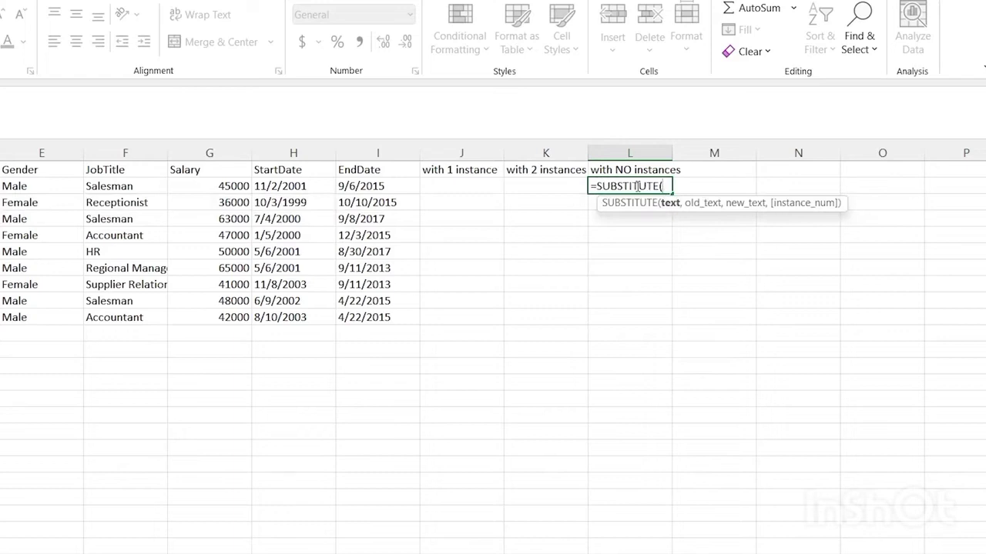
{"action": "left_click", "coordinate": [279, 188]}
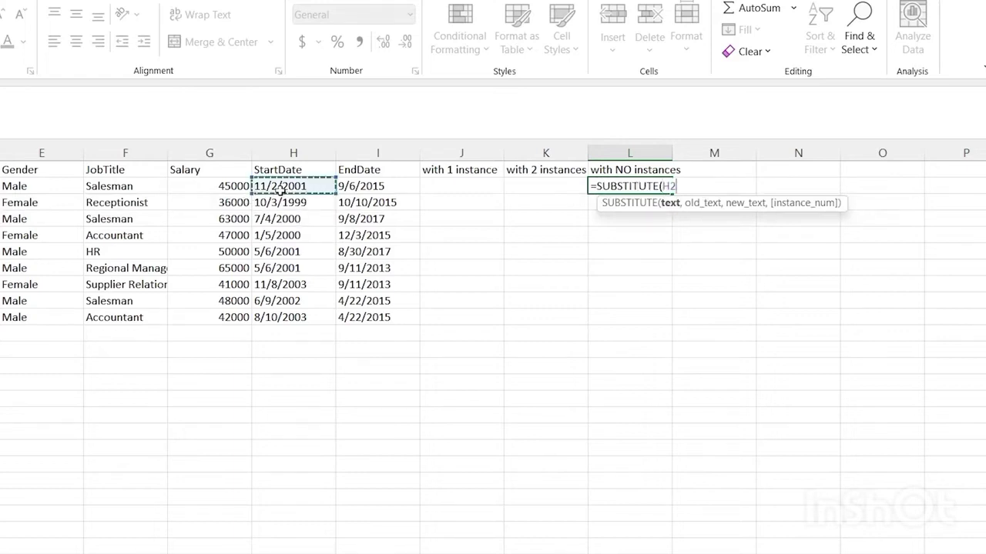
{"action": "left_click", "coordinate": [316, 320], "text": "shift"}
{"action": "type", "text": ",\""}
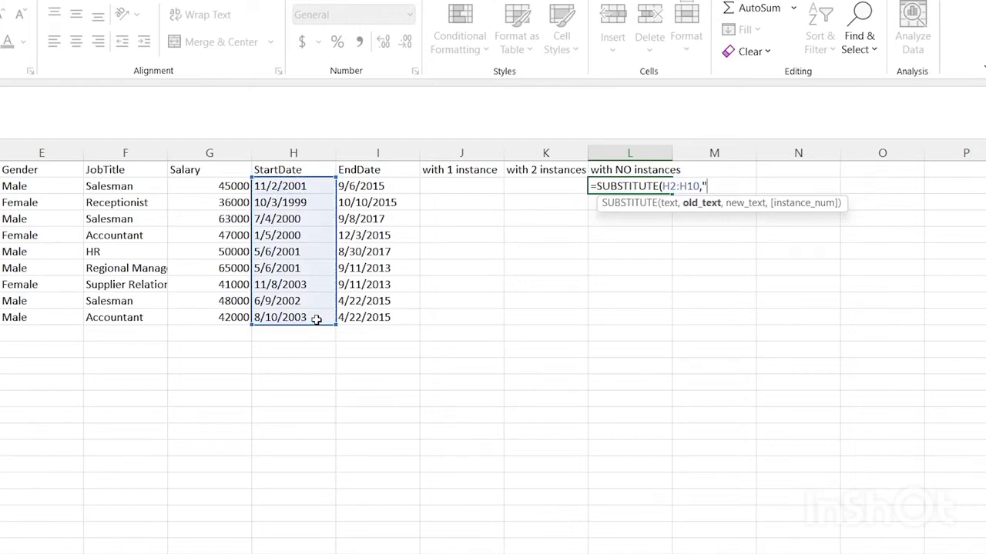
{"action": "type", "text": "/\","}
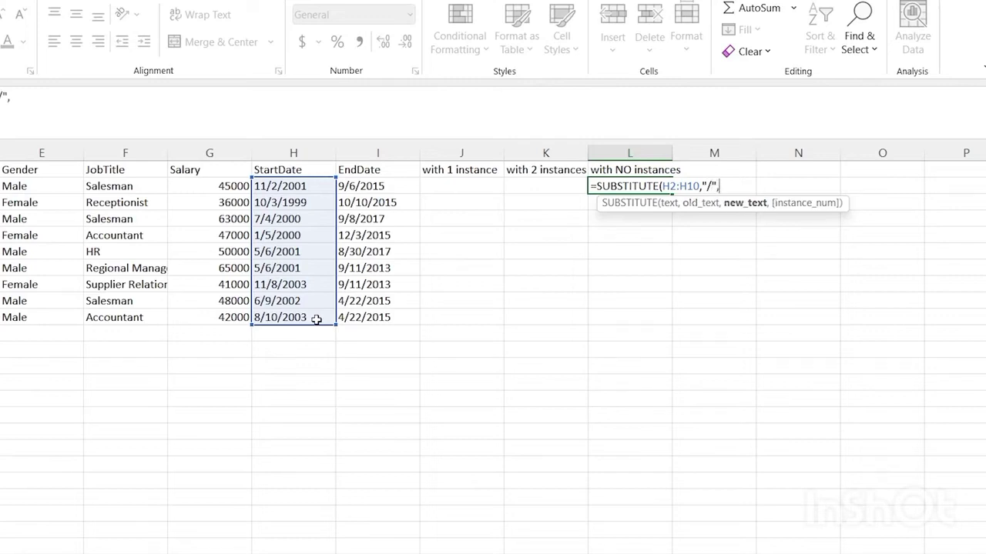
{"action": "type", "text": "\"-\""}
{"action": "key", "text": "Return"}
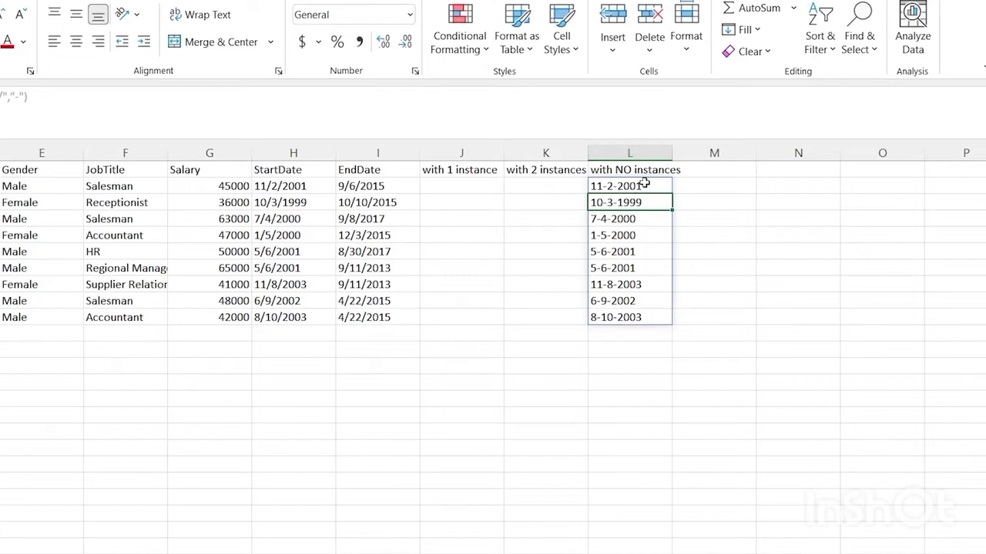
- Enter =SUBSTITUTE(H2:H10,"/","-",1) in J2 to replace only the first slash in each start date with a hyphen
{"action": "left_click", "coordinate": [462, 190]}
{"action": "type", "text": "="}
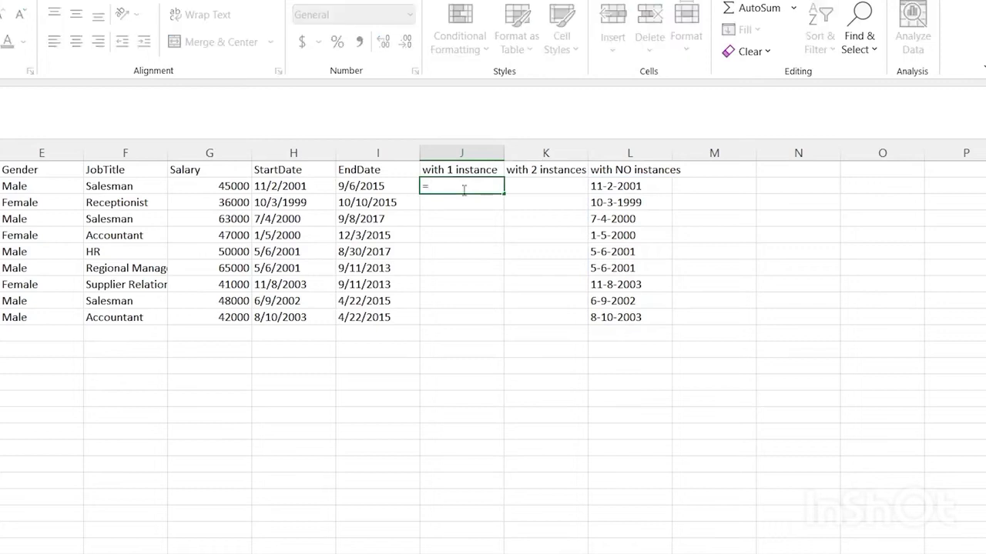
{"action": "type", "text": "sub"}
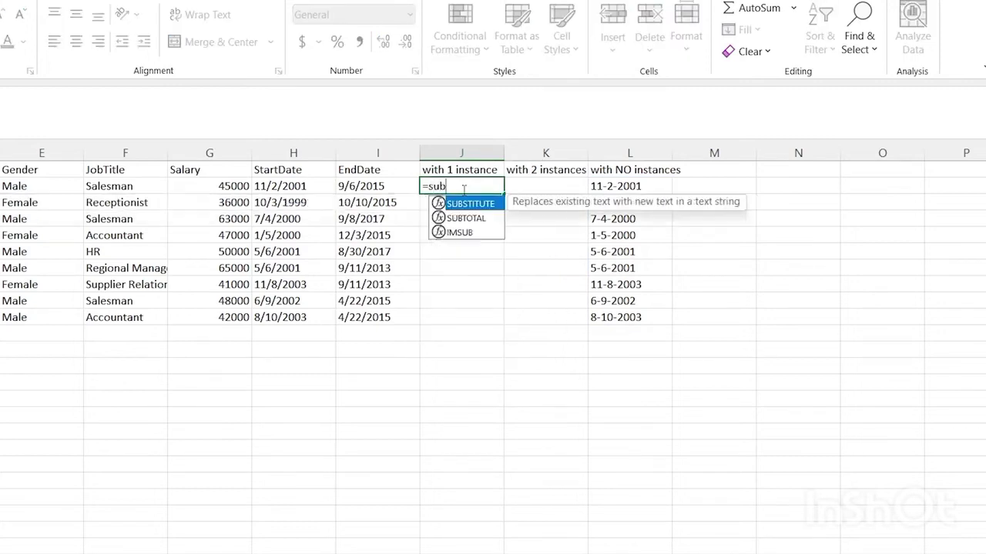
{"action": "key", "text": "Tab"}
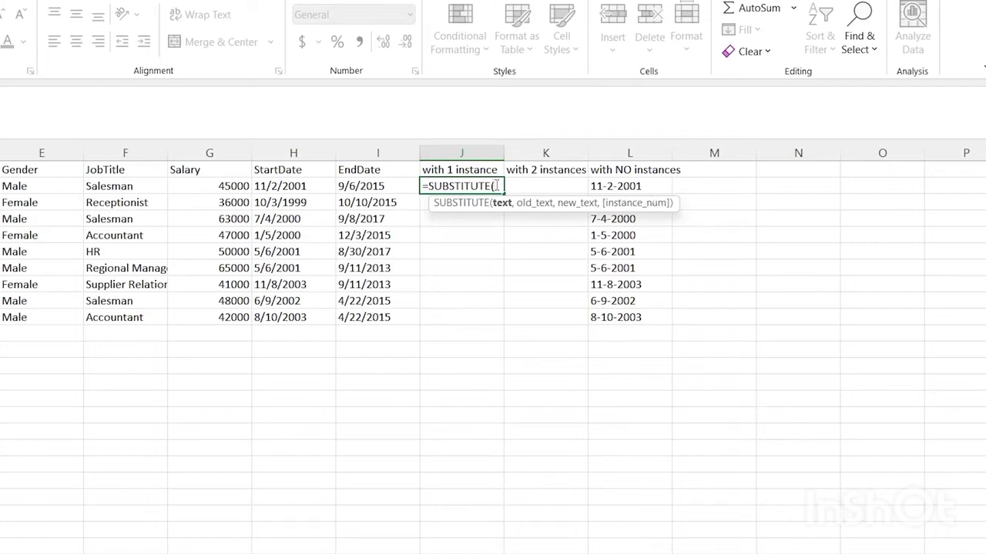
{"action": "left_click", "coordinate": [312, 190]}
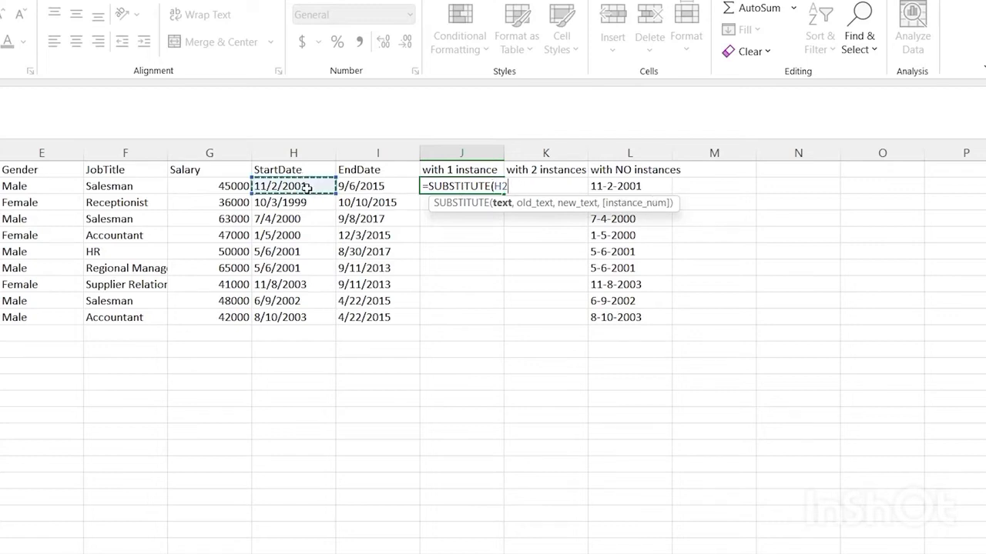
{"action": "left_click_drag", "start_coordinate": [310, 301], "coordinate": [308, 320]}
{"action": "type", "text": ",\"/"}
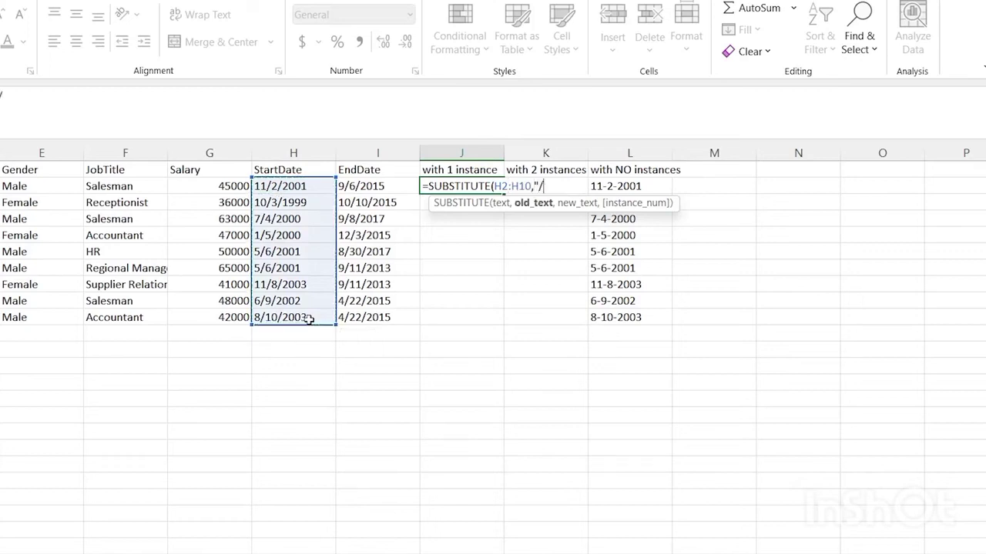
{"action": "type", "text": "\",-"}
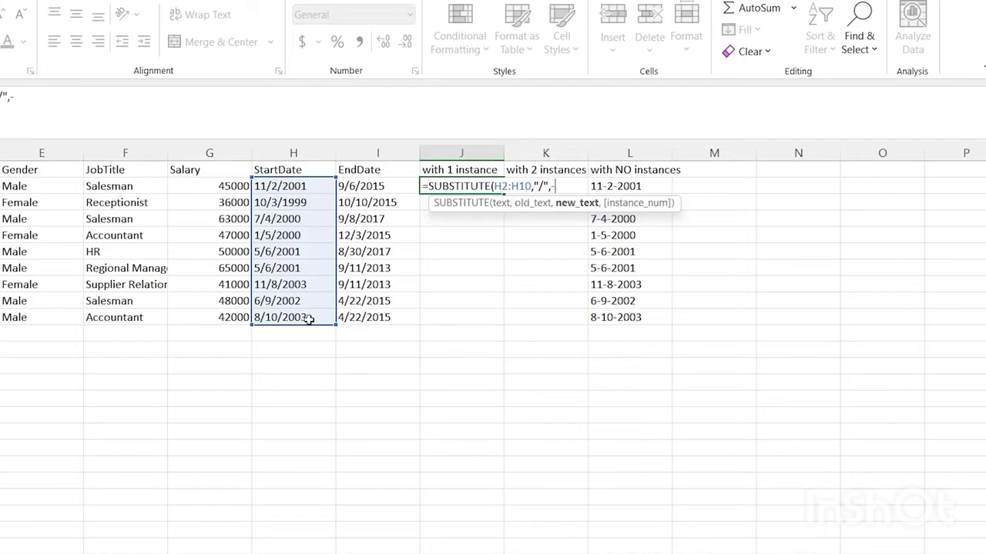
{"action": "key", "text": "BackSpace"}
{"action": "type", "text": "\"-\","}
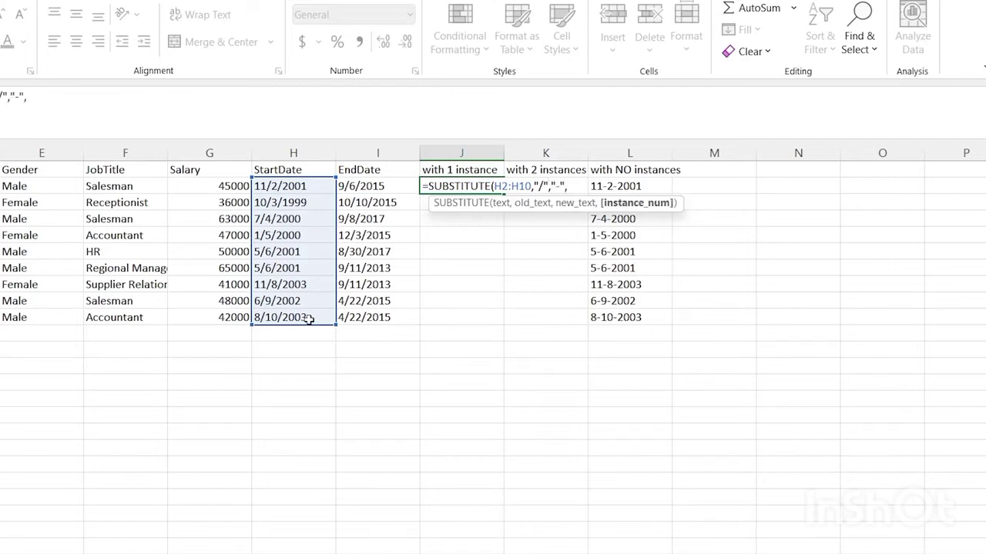
{"action": "type", "text": "1)"}
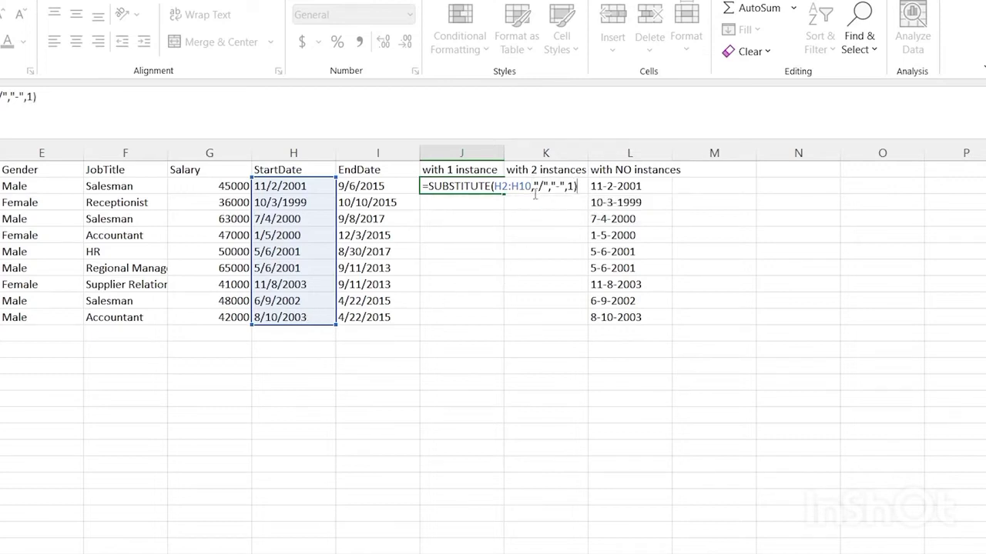
{"action": "key", "text": "Return"}
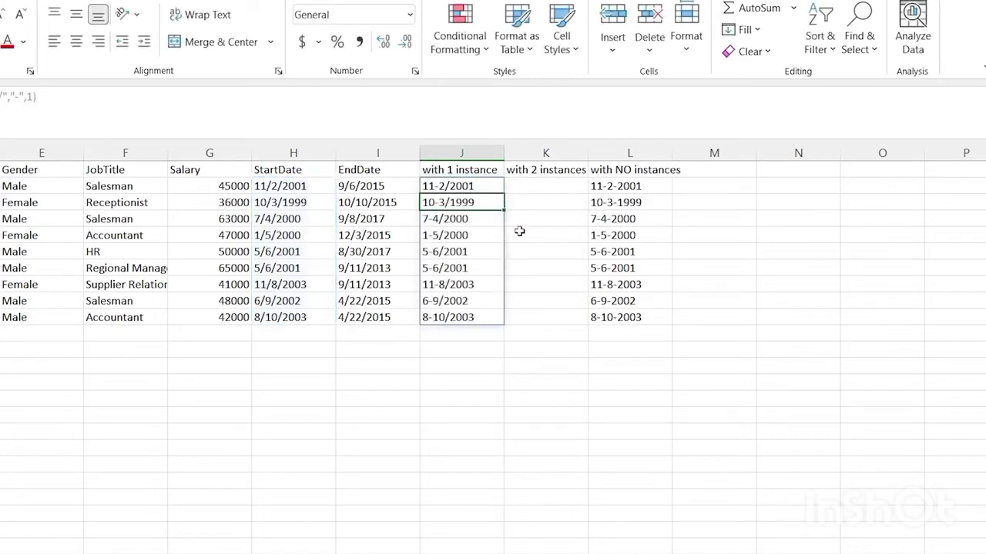
{"action": "left_click_drag", "start_coordinate": [434, 186], "coordinate": [436, 203]}
{"action": "left_click", "coordinate": [436, 204]}
- Copy the J2 formula into K2 and change its instance number to 2, making it =SUBSTITUTE(H2:H10,"/","-",2)
{"action": "left_click", "coordinate": [481, 185]}
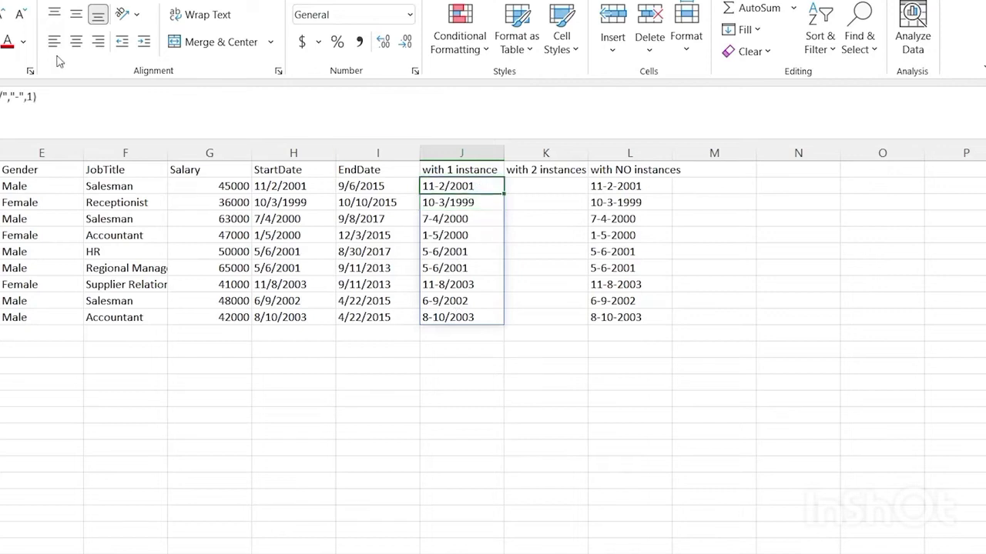
{"action": "left_click_drag", "start_coordinate": [48, 92], "coordinate": [0, 94]}
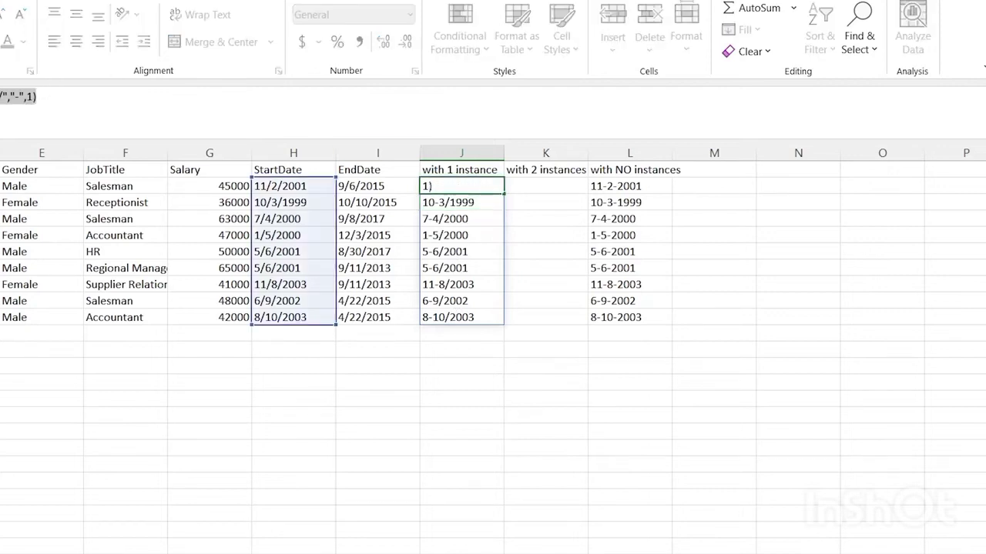
{"action": "key", "text": "Escape"}
{"action": "left_click", "coordinate": [537, 189]}
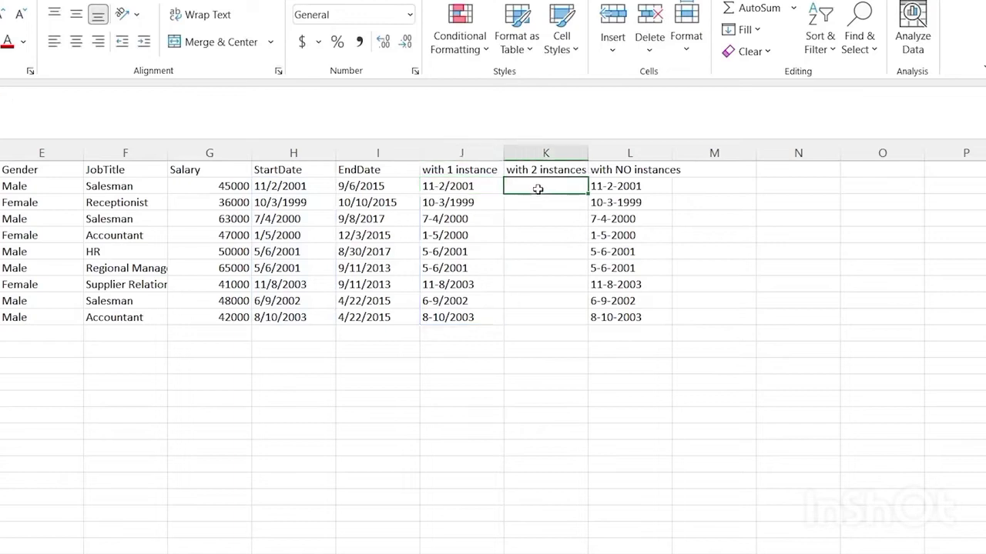
{"action": "key", "text": "ctrl+v"}
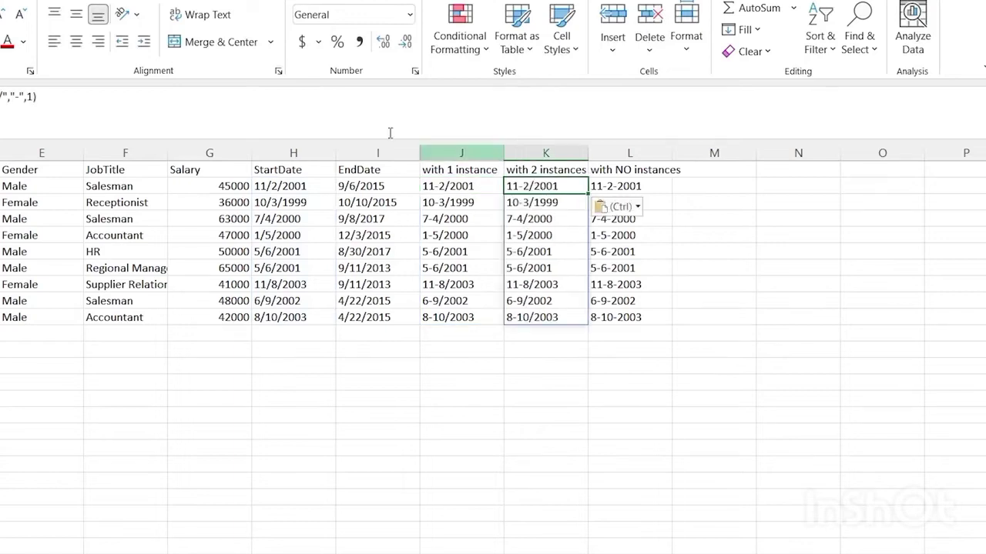
{"action": "left_click", "coordinate": [31, 97]}
{"action": "key", "text": "BackSpace"}
{"action": "type", "text": "2"}
{"action": "key", "text": "Return"}
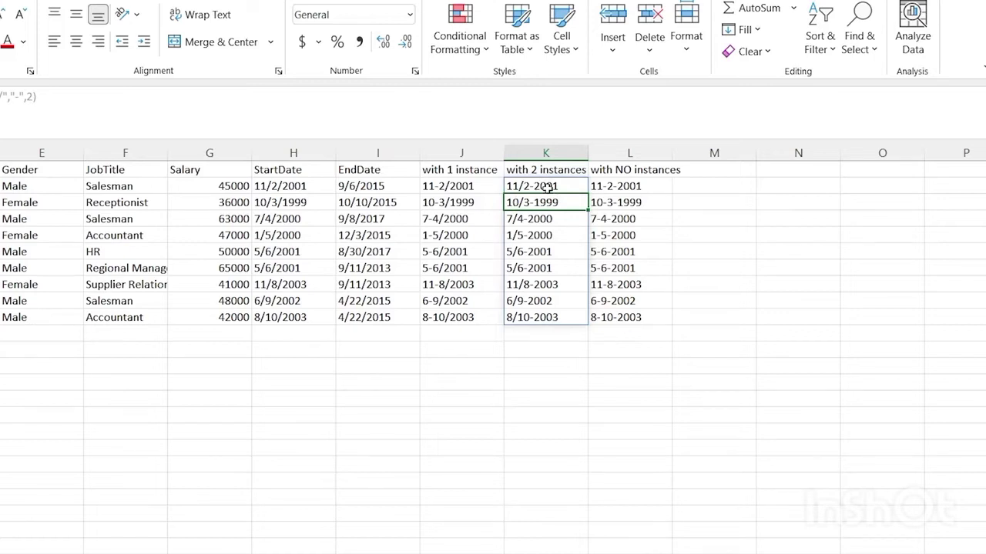
{"action": "left_click", "coordinate": [639, 186]}
{"action": "key", "text": "ctrl+shift+Down"}
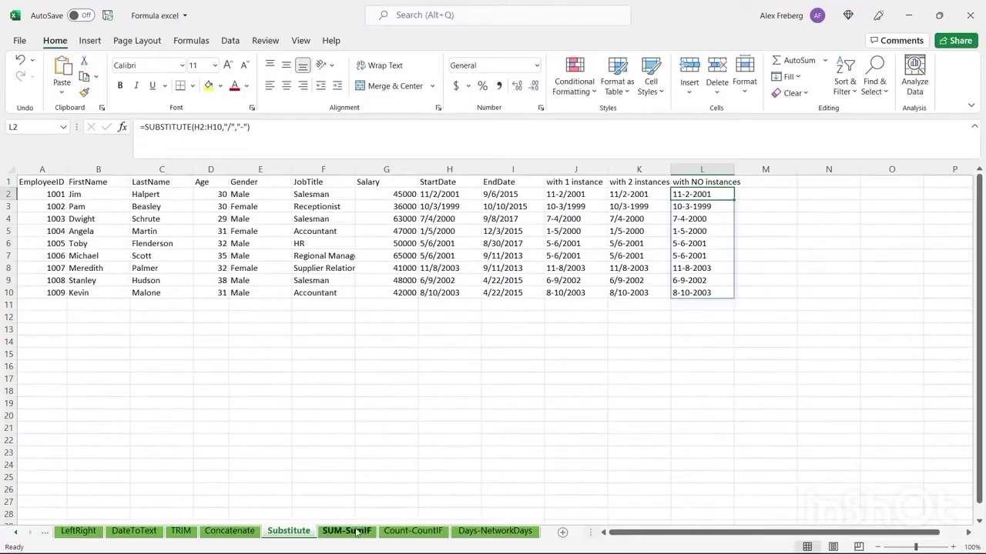
- Open the SUM-SumIF sheet and go over the cells under its SUM, SUMIF and SUMIFS headers
{"action": "left_click", "coordinate": [357, 534]}
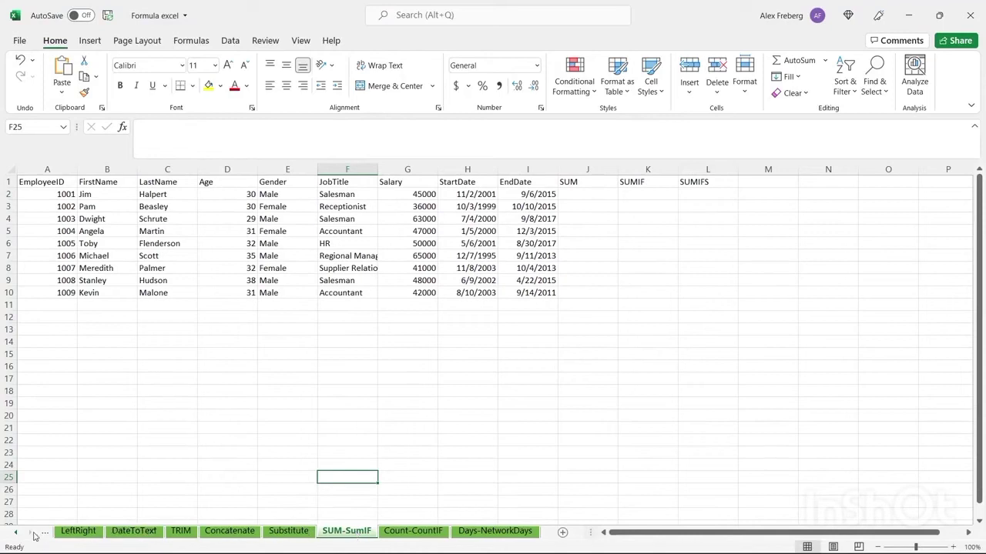
{"action": "left_click", "coordinate": [591, 193]}
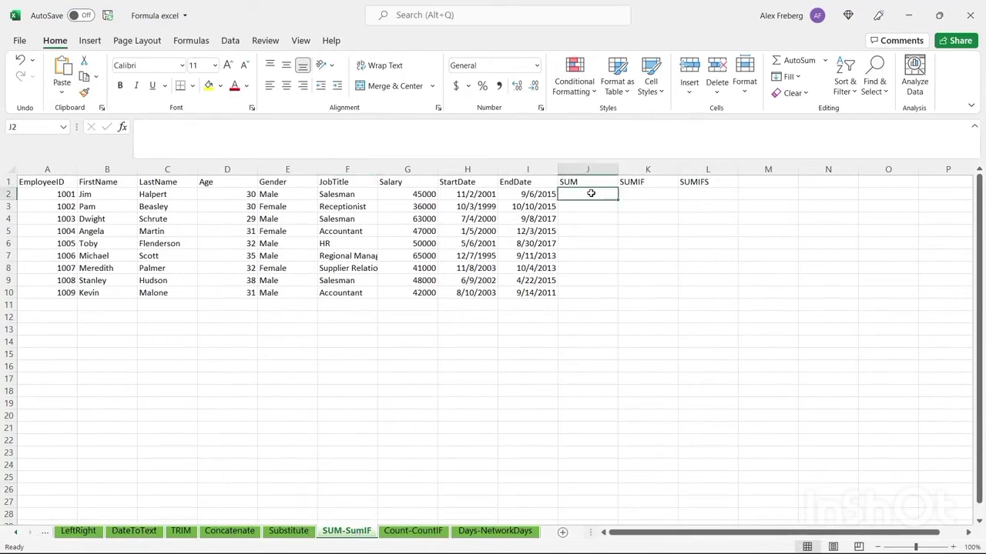
{"action": "left_click", "coordinate": [647, 192]}
{"action": "left_click", "coordinate": [698, 193]}
- Enter =SUM(G2:G10) in J2, under the SUM header, to total the salaries
{"action": "left_click", "coordinate": [574, 193]}
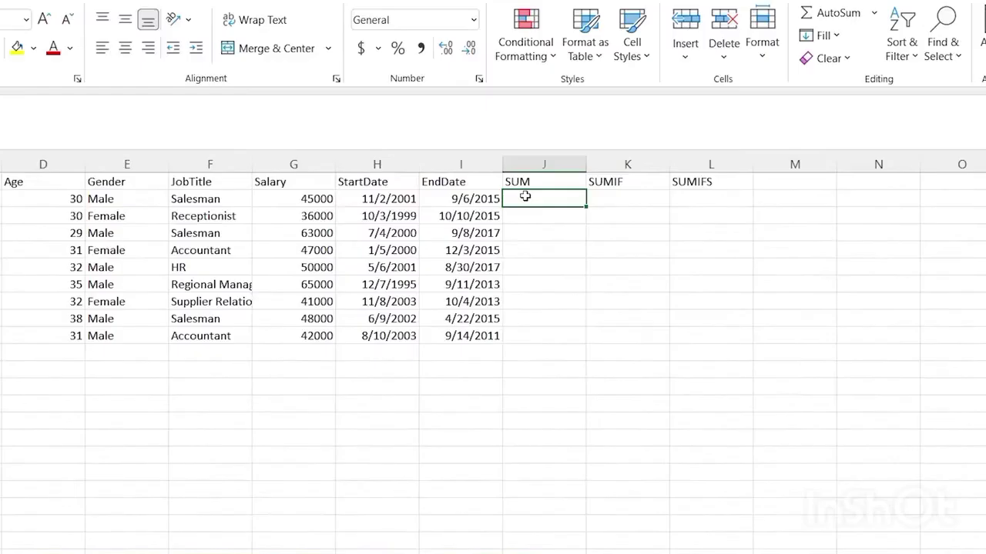
{"action": "type", "text": "="}
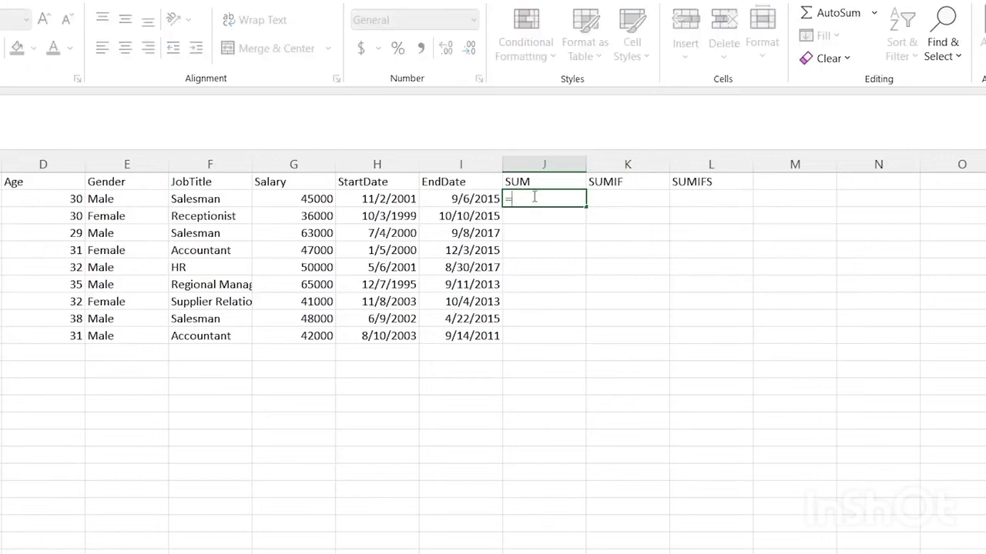
{"action": "type", "text": "SUM"}
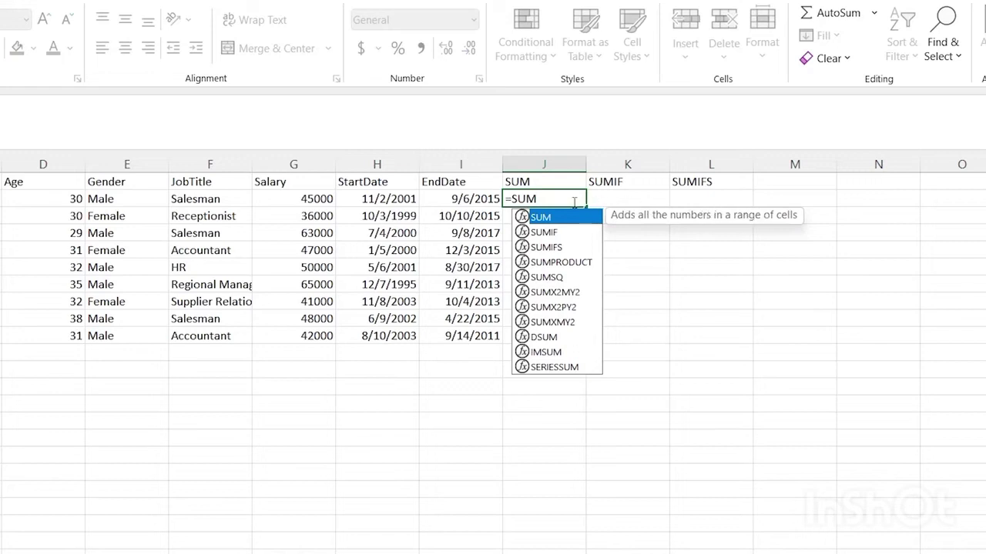
{"action": "type", "text": "("}
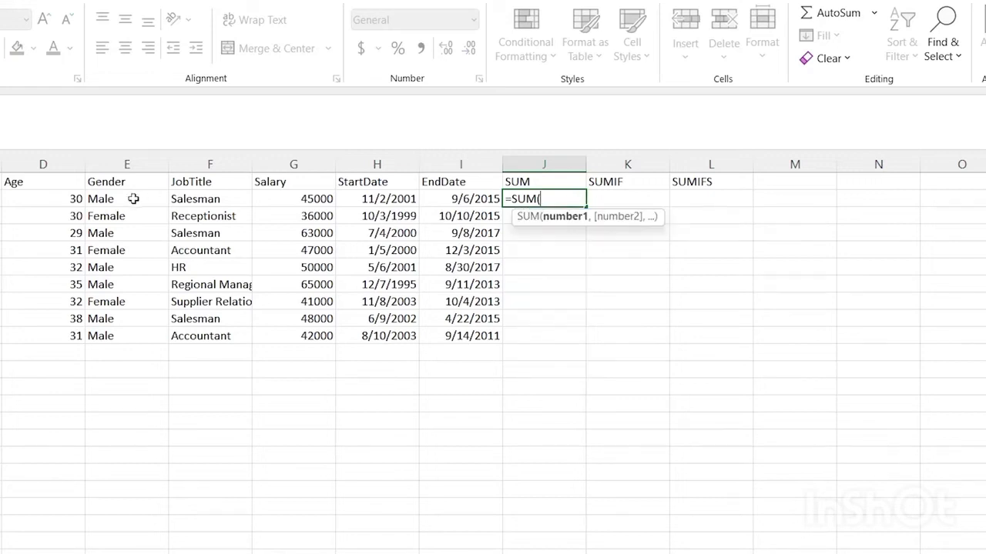
{"action": "left_click", "coordinate": [299, 198]}
{"action": "left_click", "coordinate": [312, 333], "text": "shift"}
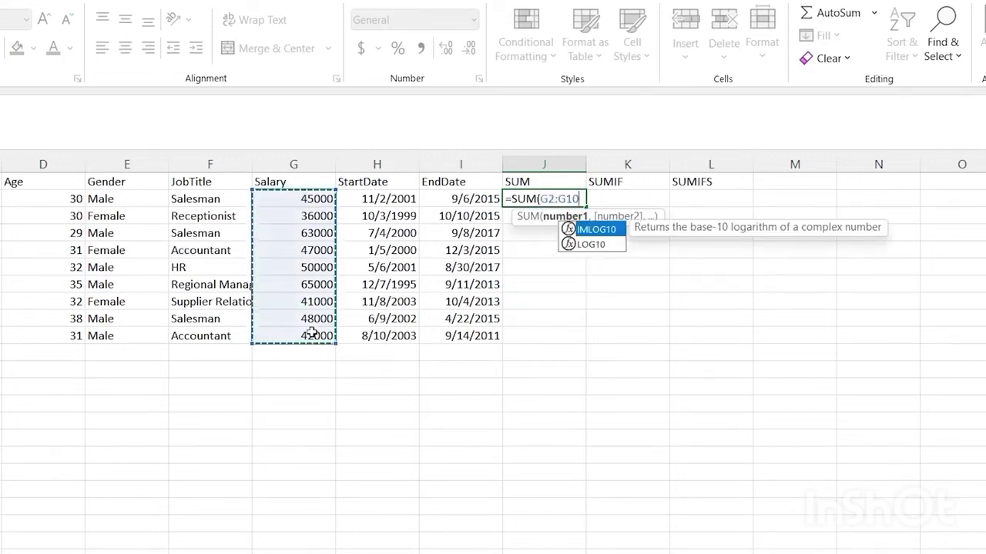
{"action": "type", "text": ")"}
{"action": "key", "text": "Return"}
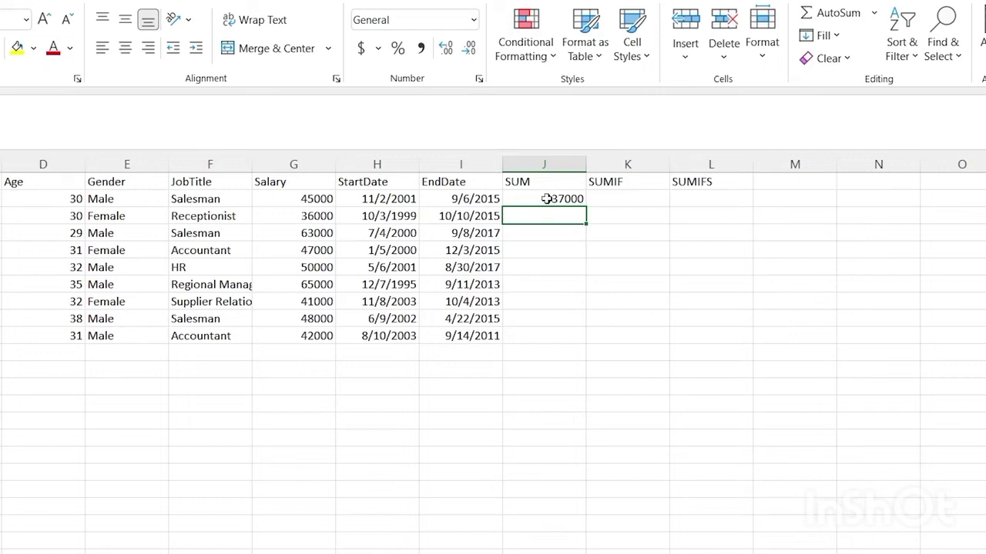
- Enter =SUMIF(G2:G10,">50000") in K2, under the SUMIF header, to total only salaries above 50000
{"action": "left_click", "coordinate": [622, 199]}
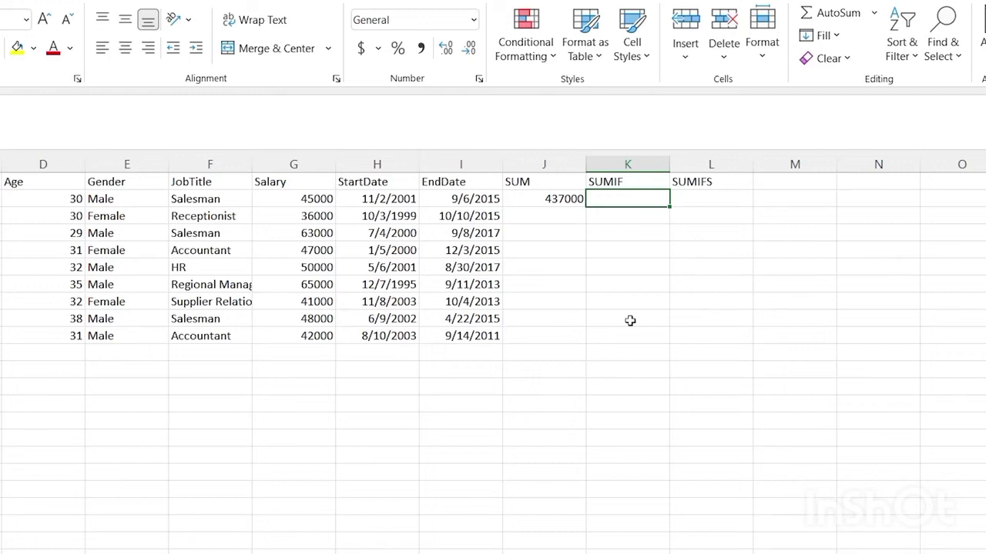
{"action": "double_click", "coordinate": [626, 200]}
{"action": "type", "text": "="}
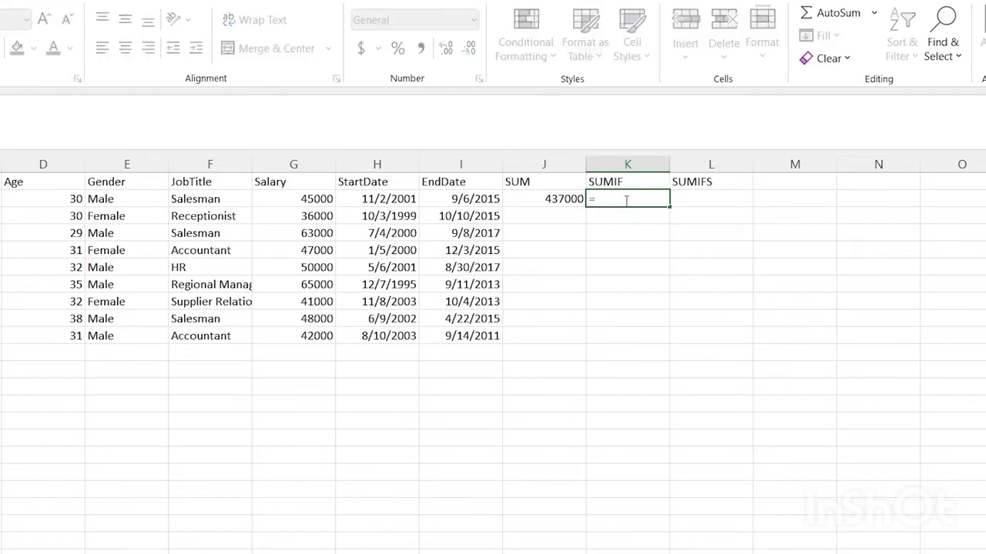
{"action": "type", "text": "SUMIF("}
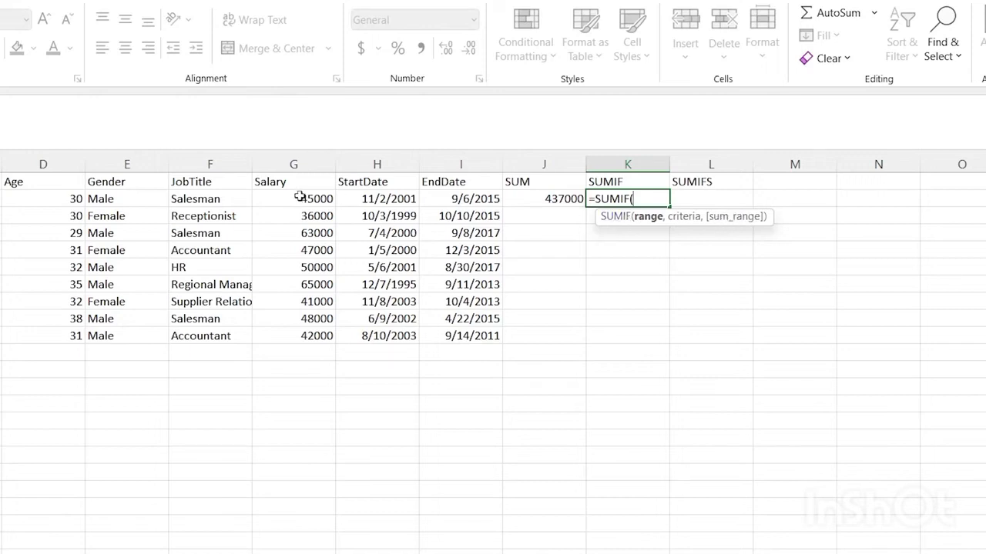
{"action": "left_click", "coordinate": [299, 196]}
{"action": "left_click", "coordinate": [305, 333], "text": "shift"}
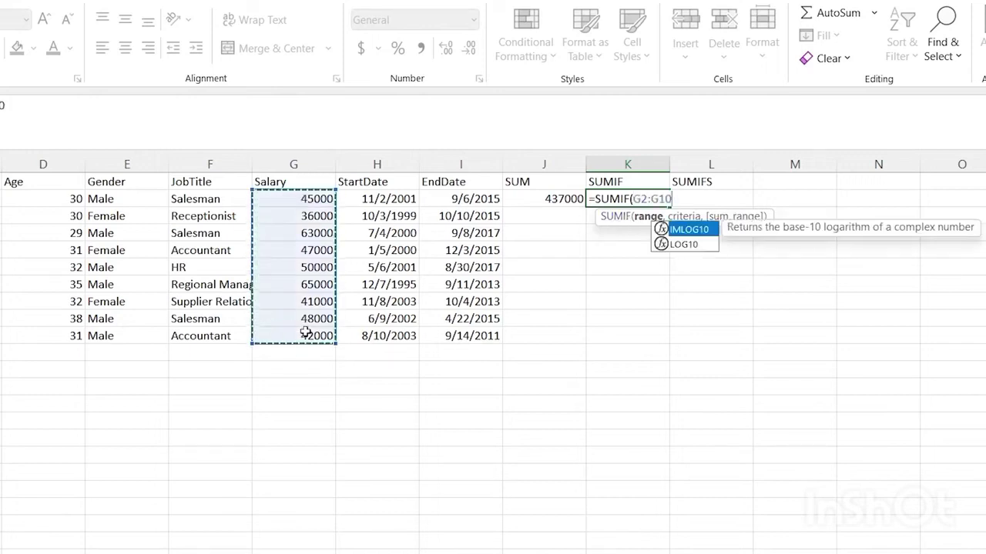
{"action": "type", "text": ","}
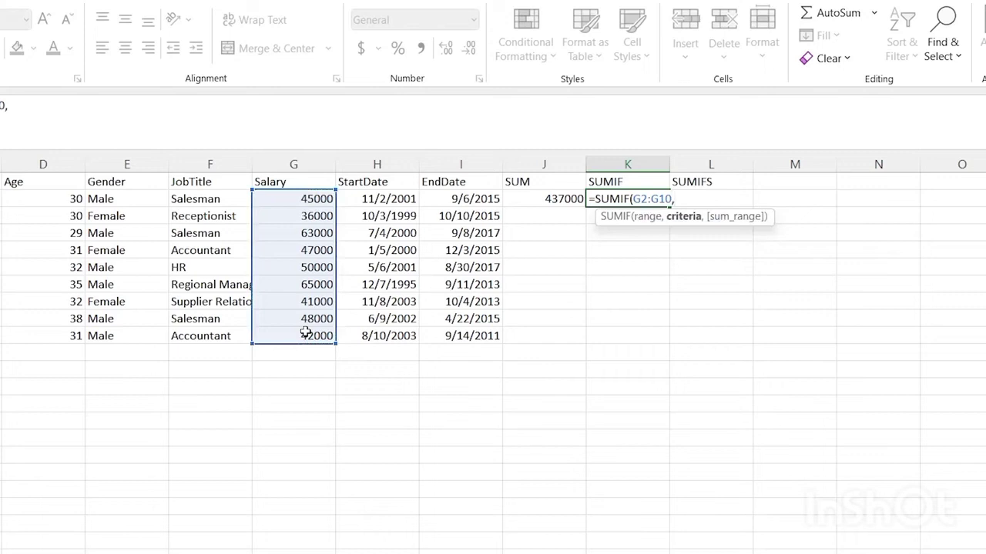
{"action": "type", "text": "\">50000"}
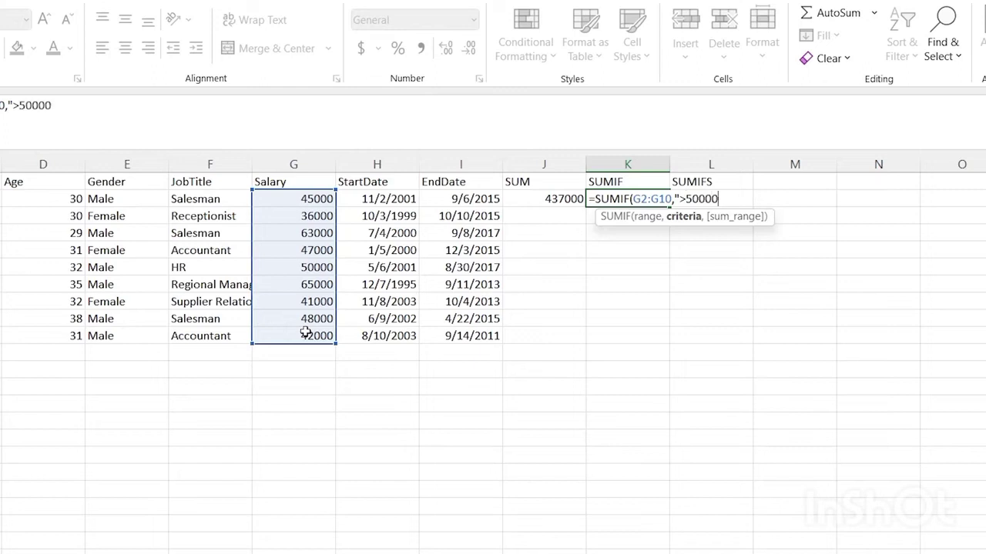
{"action": "type", "text": "\")"}
{"action": "key", "text": "Return"}
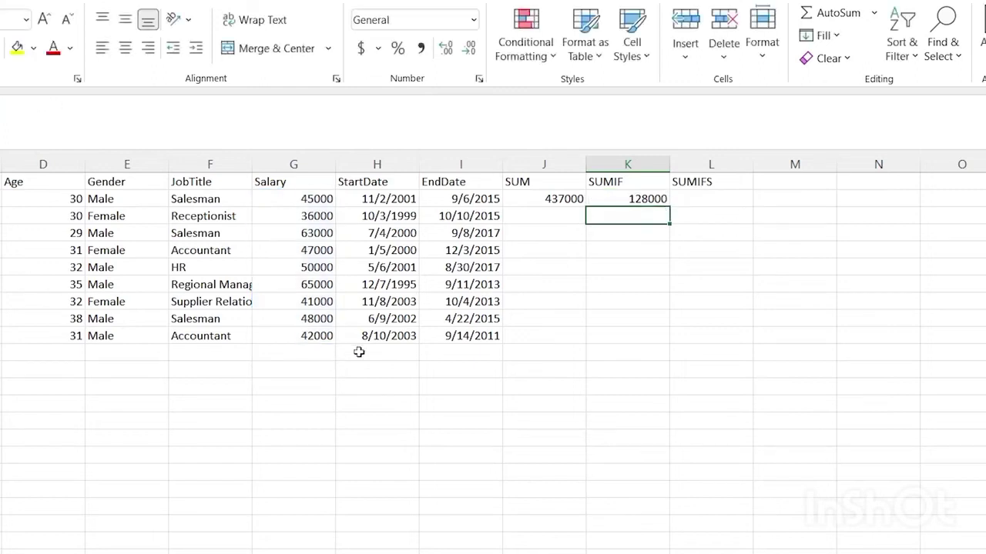
- Check the K2 SUMIF formula against the individual salaries in G6, G4 and G7
{"action": "left_click", "coordinate": [632, 199]}
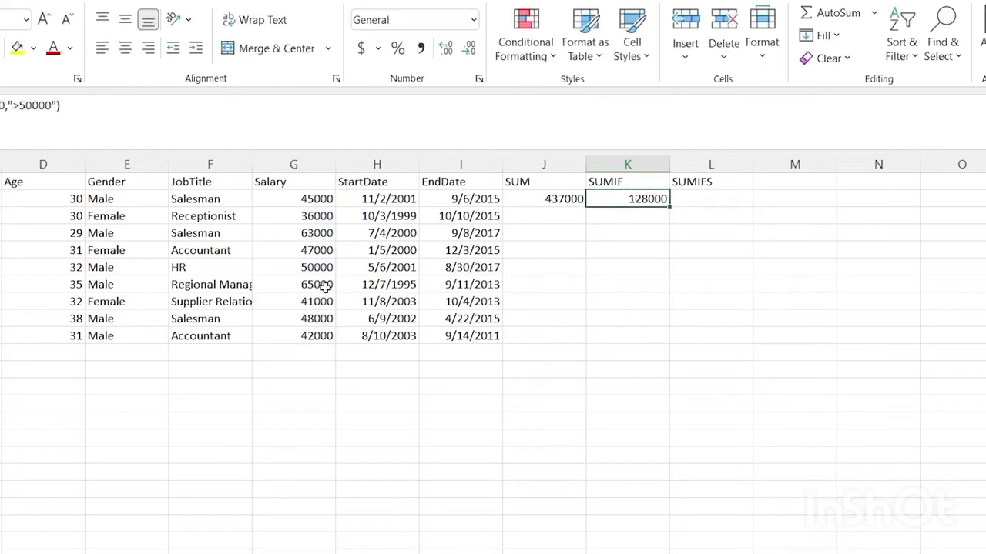
{"action": "left_click", "coordinate": [304, 266]}
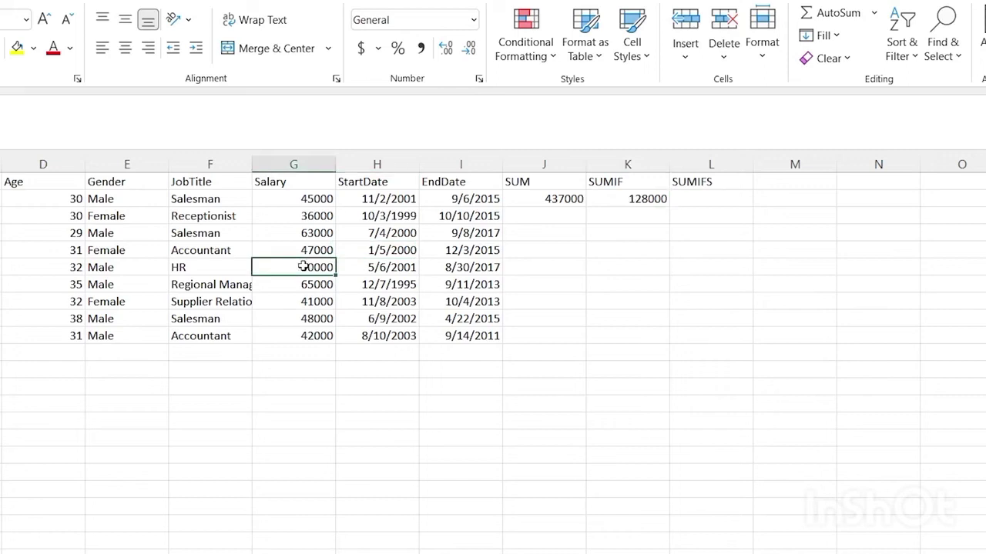
{"action": "left_click", "coordinate": [308, 233]}
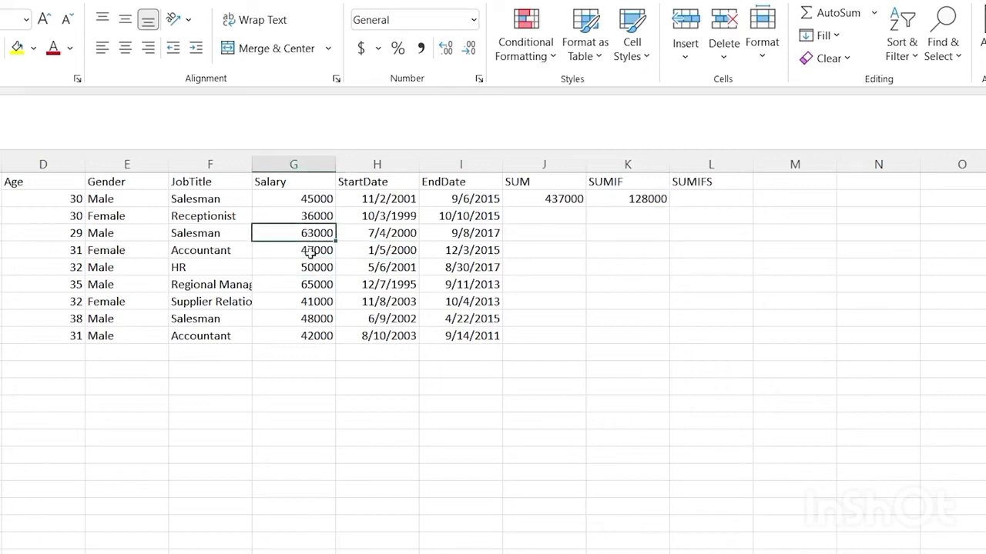
{"action": "left_click", "coordinate": [308, 285]}
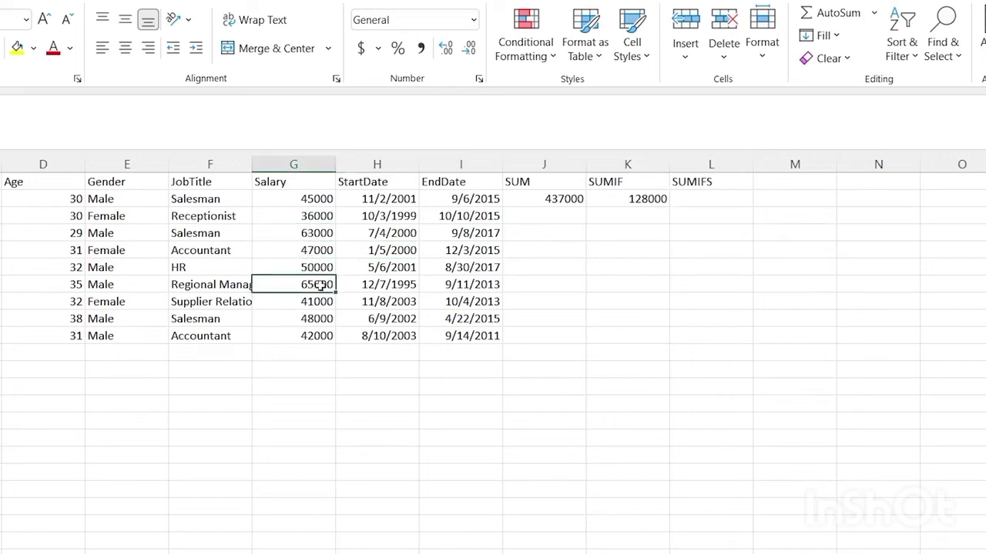
{"action": "left_click", "coordinate": [644, 198]}
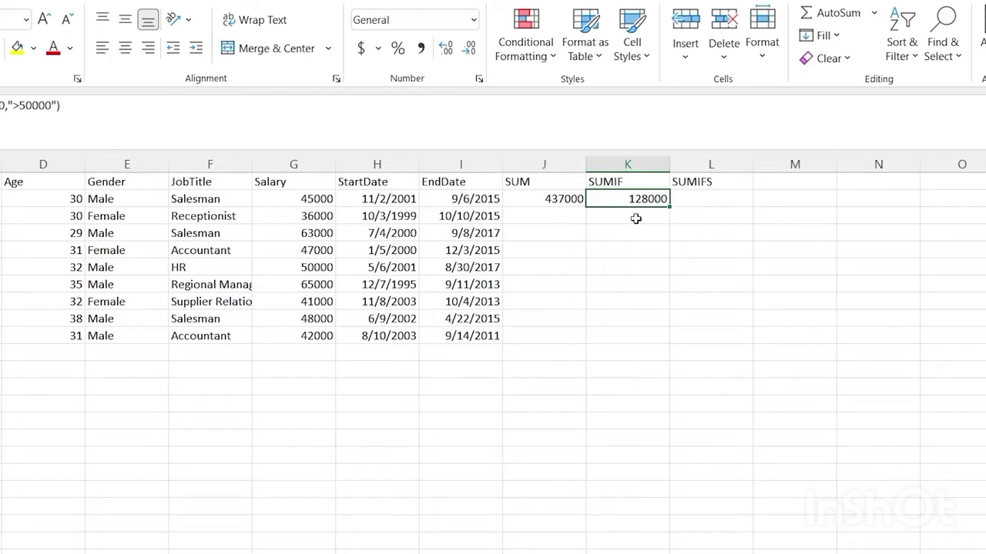
- Start a SUMIFS formula in L2, under the SUMIFS header, with the salaries in G2:G10 as the sum range
{"action": "double_click", "coordinate": [708, 200]}
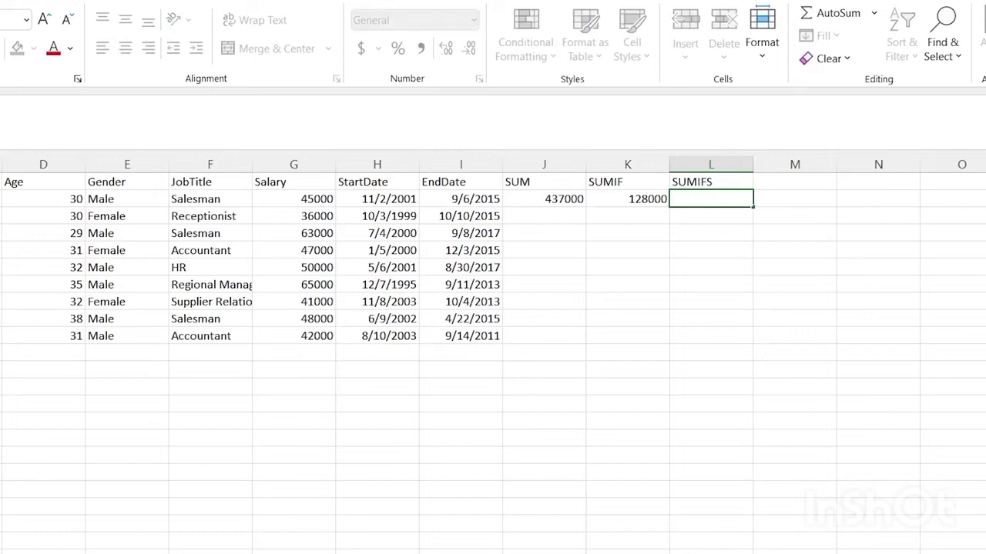
{"action": "left_click", "coordinate": [635, 202]}
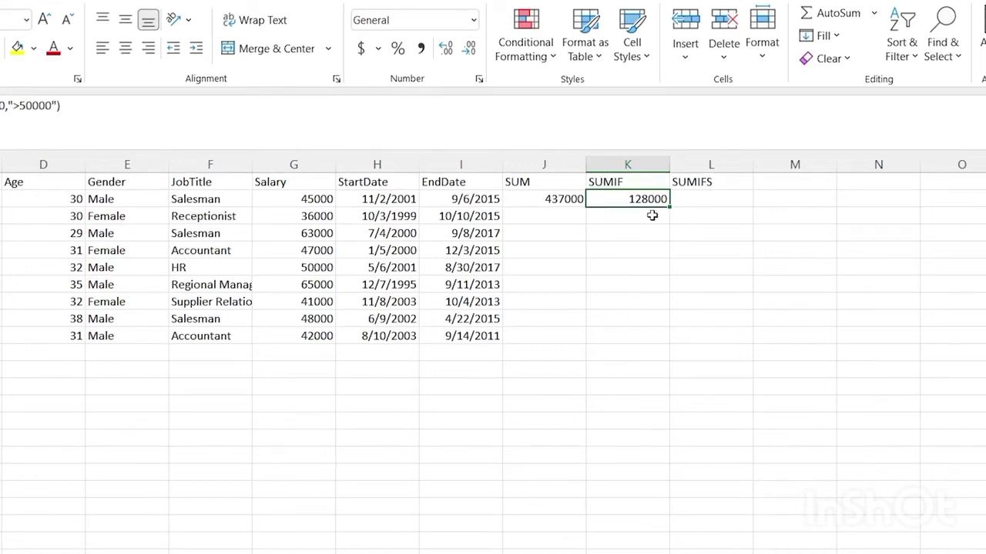
{"action": "double_click", "coordinate": [708, 200]}
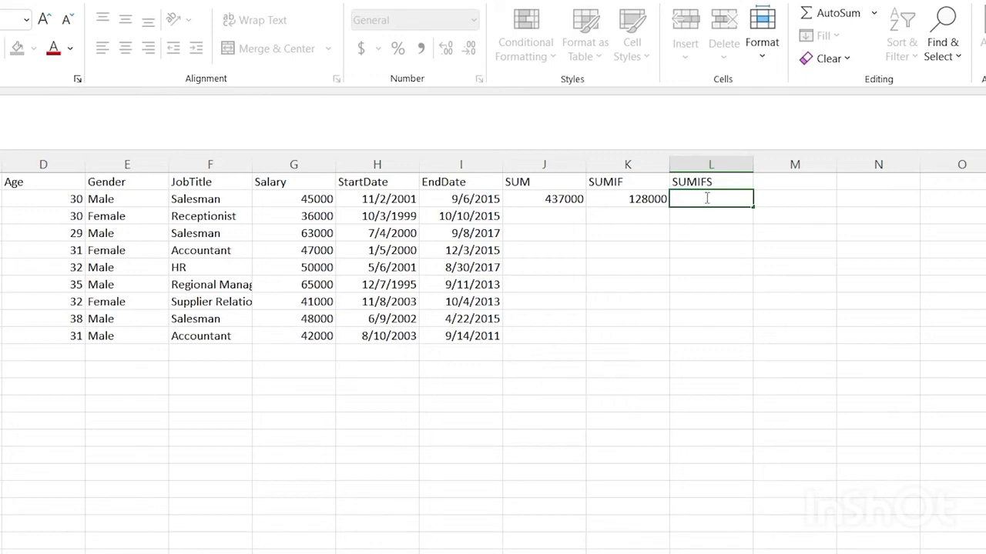
{"action": "type", "text": "=SUMIFS"}
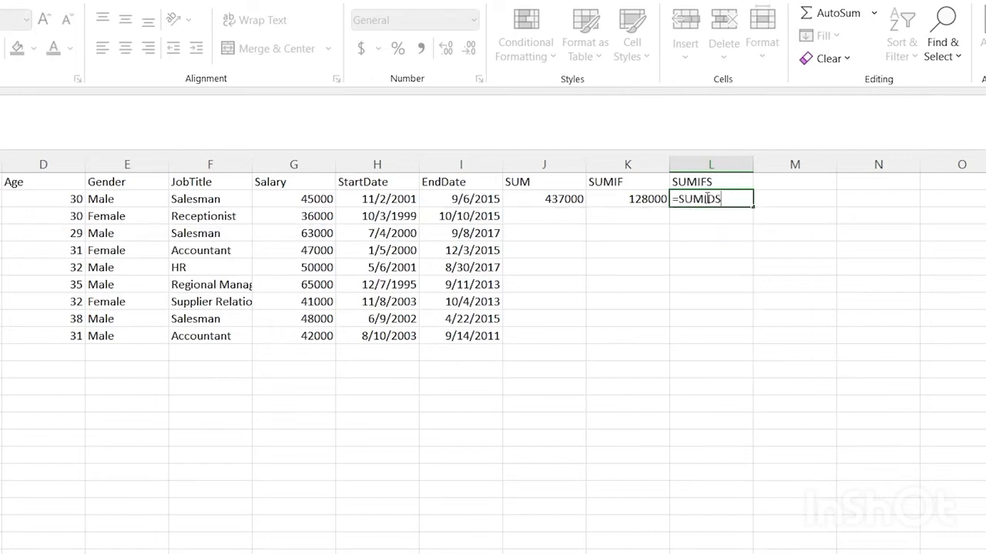
{"action": "key", "text": "BackSpace"}
{"action": "key", "text": "BackSpace"}
{"action": "type", "text": "FS"}
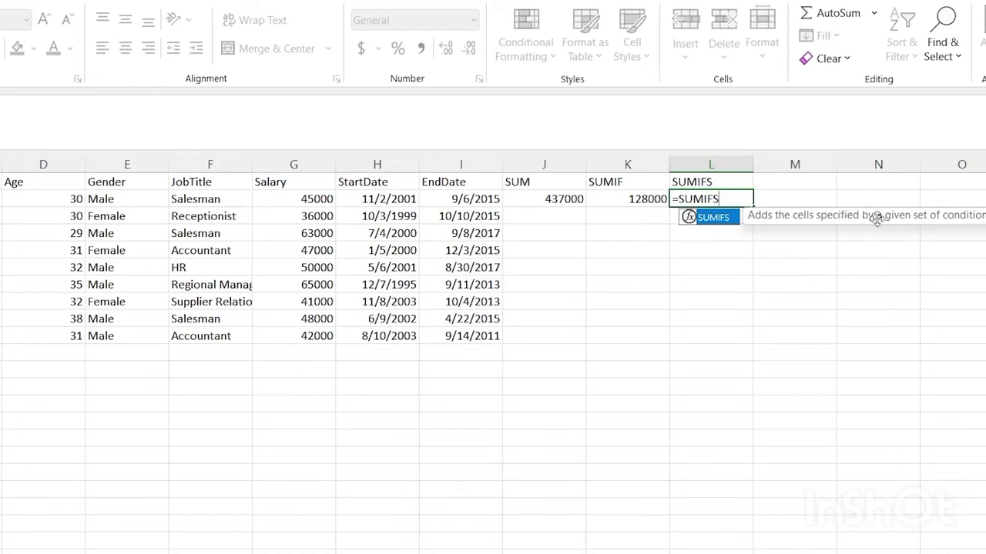
{"action": "left_click", "coordinate": [739, 198]}
{"action": "type", "text": "("}
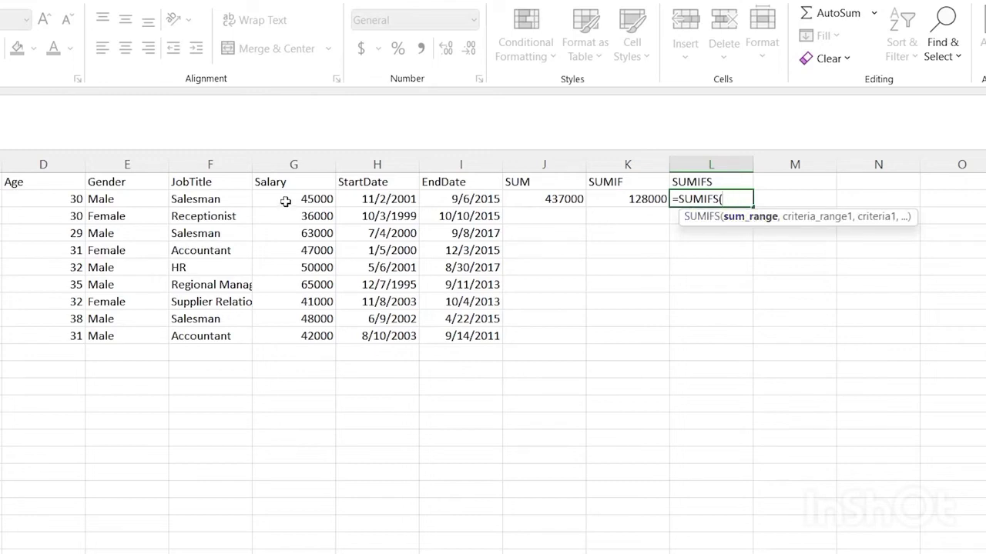
{"action": "left_click_drag", "start_coordinate": [285, 201], "coordinate": [303, 332]}
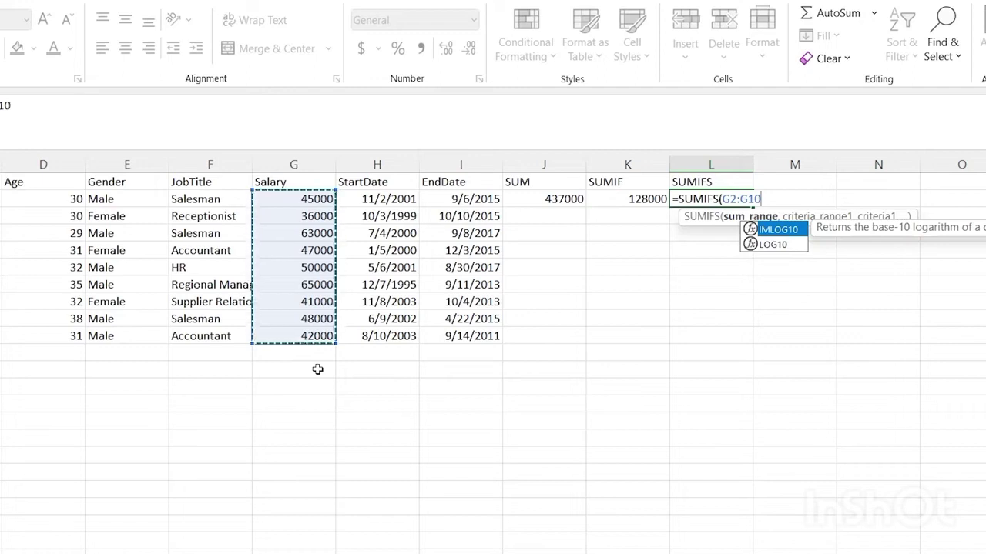
{"action": "type", "text": ","}
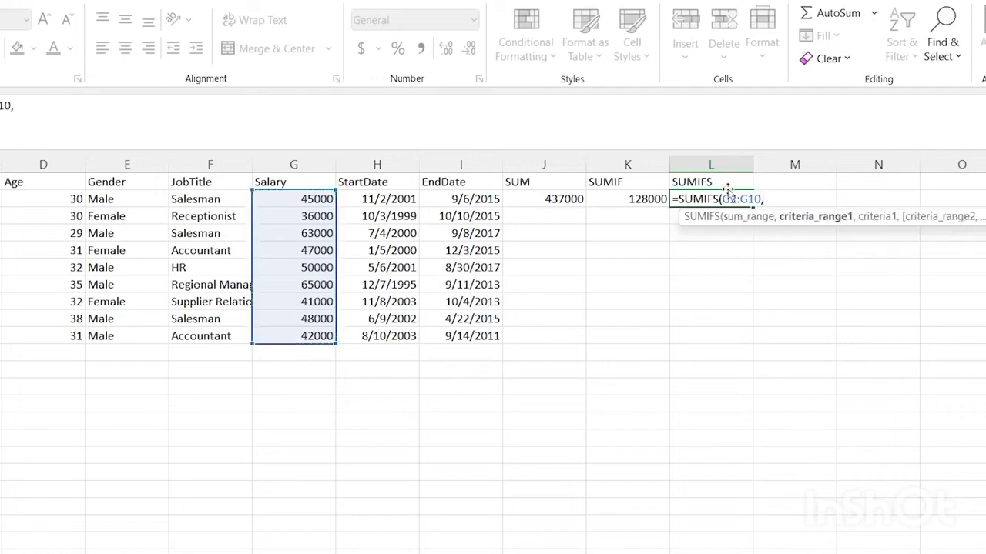
- Add the gender range E2:E10 with the criterion "Female" as the first condition of the L2 SUMIFS formula
{"action": "left_click", "coordinate": [119, 201]}
{"action": "left_click_drag", "start_coordinate": [132, 311], "coordinate": [128, 334]}
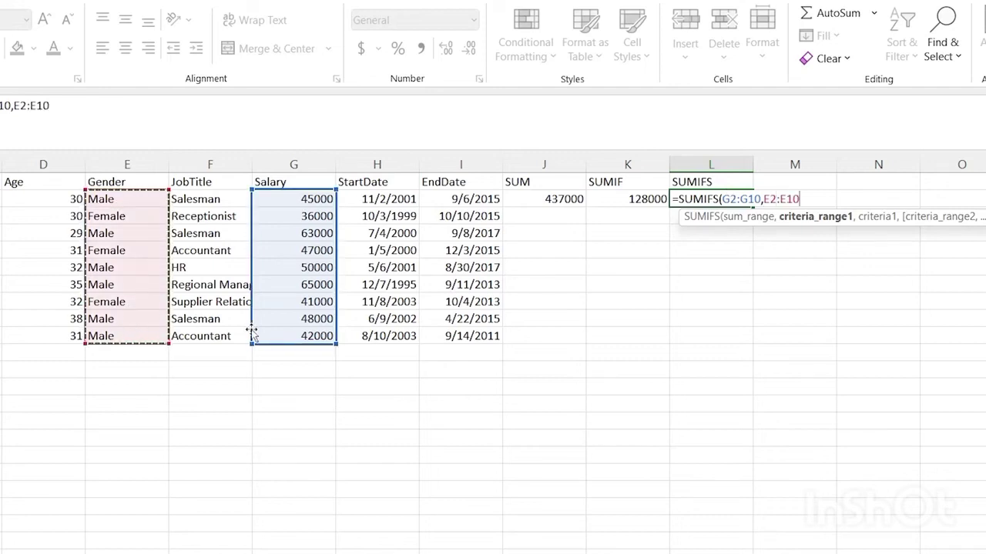
{"action": "type", "text": ",\""}
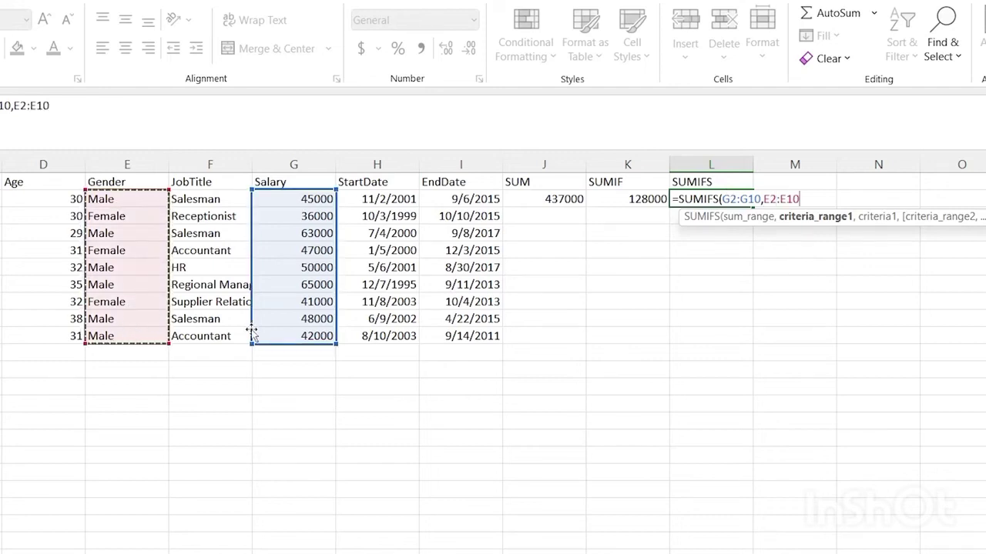
{"action": "type", "text": "Fem"}
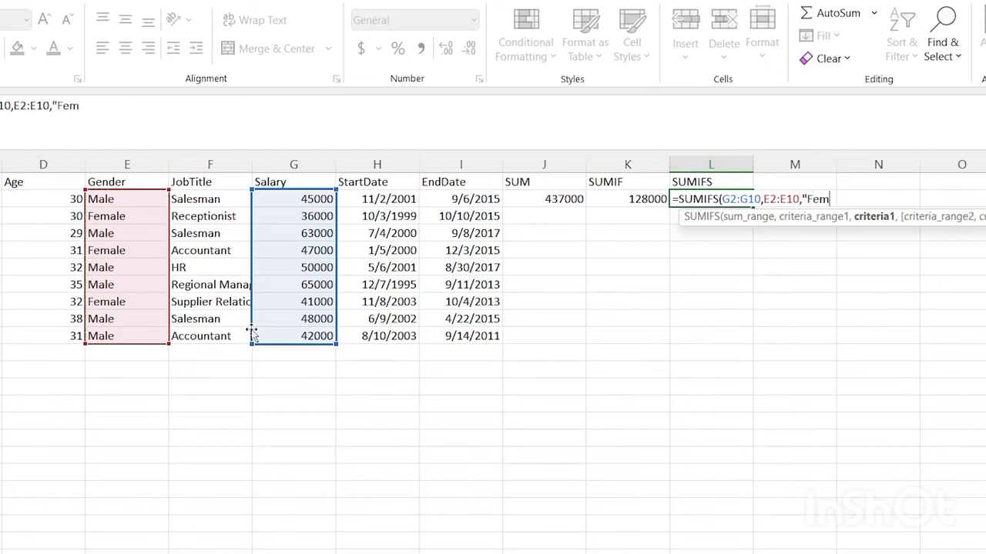
{"action": "type", "text": "ale\","}
- Add the age range D2:D10 with the criterion ">30" as the second SUMIFS condition and complete the L2 formula
{"action": "left_click", "coordinate": [69, 201]}
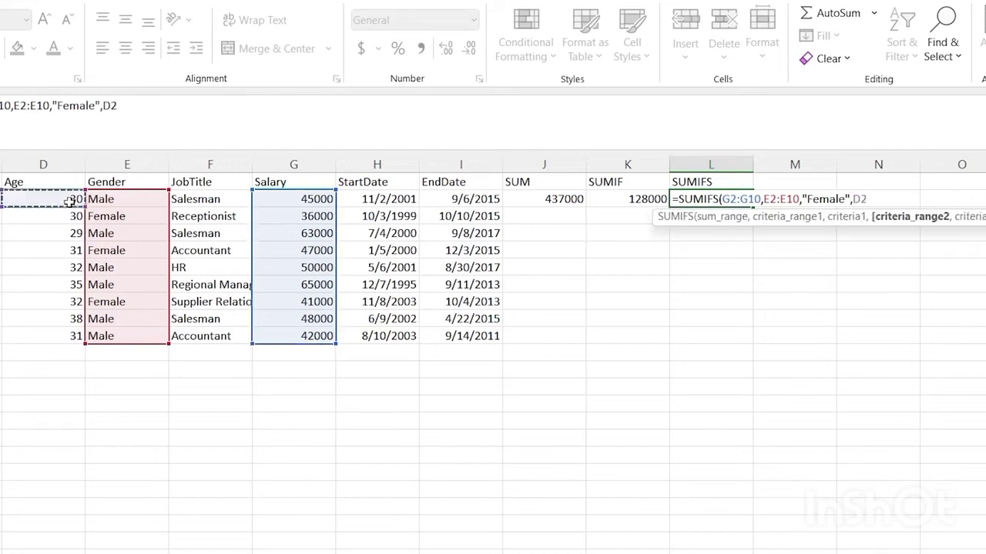
{"action": "left_click", "coordinate": [60, 334], "text": "shift"}
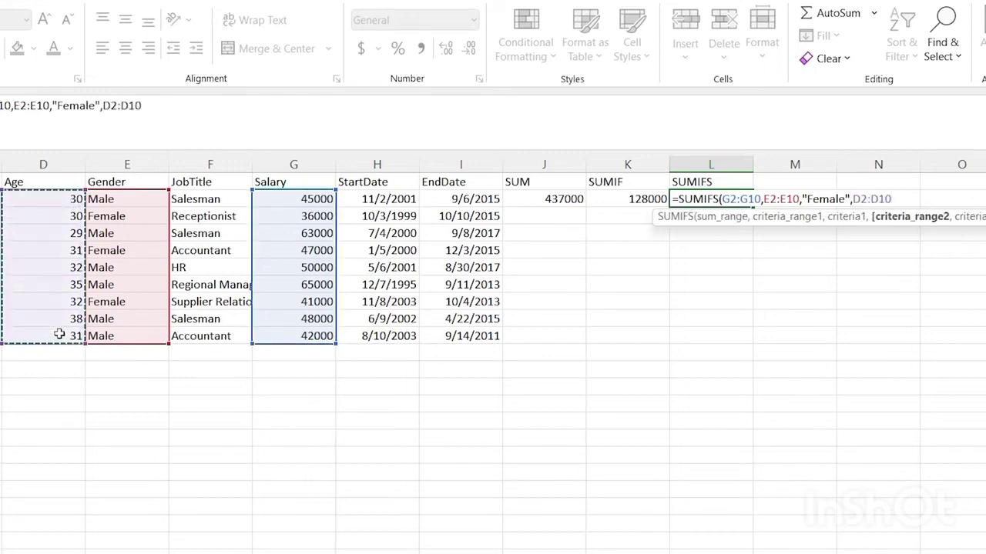
{"action": "type", "text": ",\""}
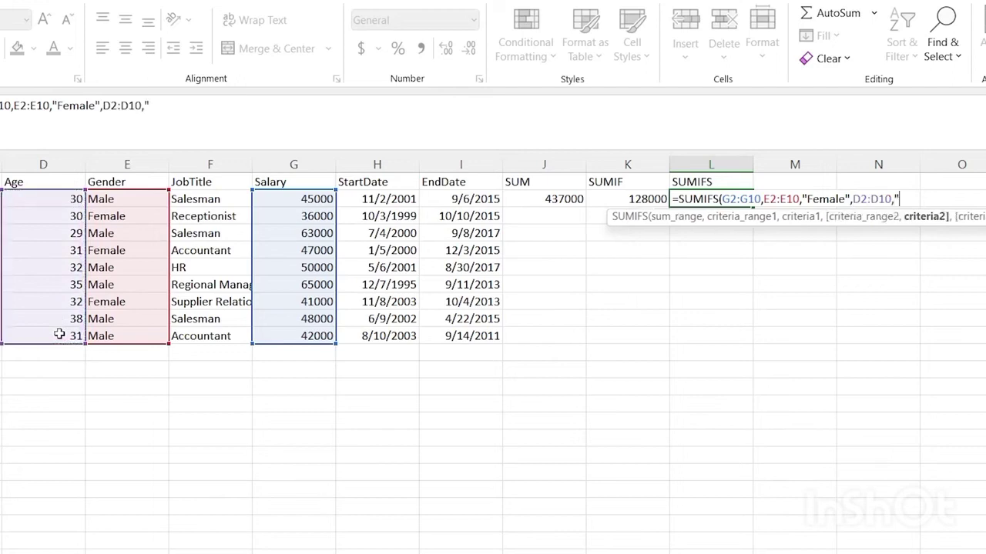
{"action": "type", "text": "?"}
{"action": "key", "text": "BackSpace"}
{"action": "type", "text": ">30\")"}
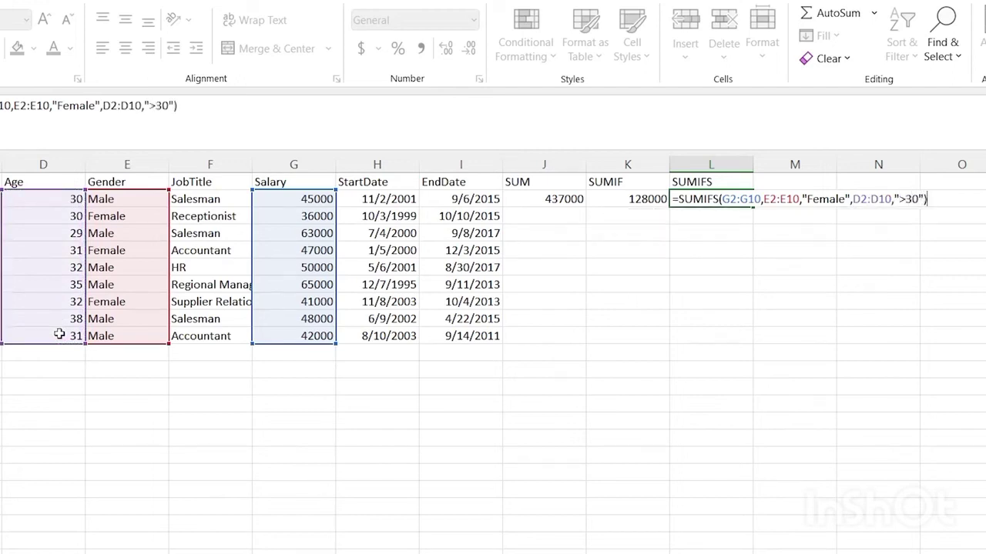
{"action": "key", "text": "Return"}
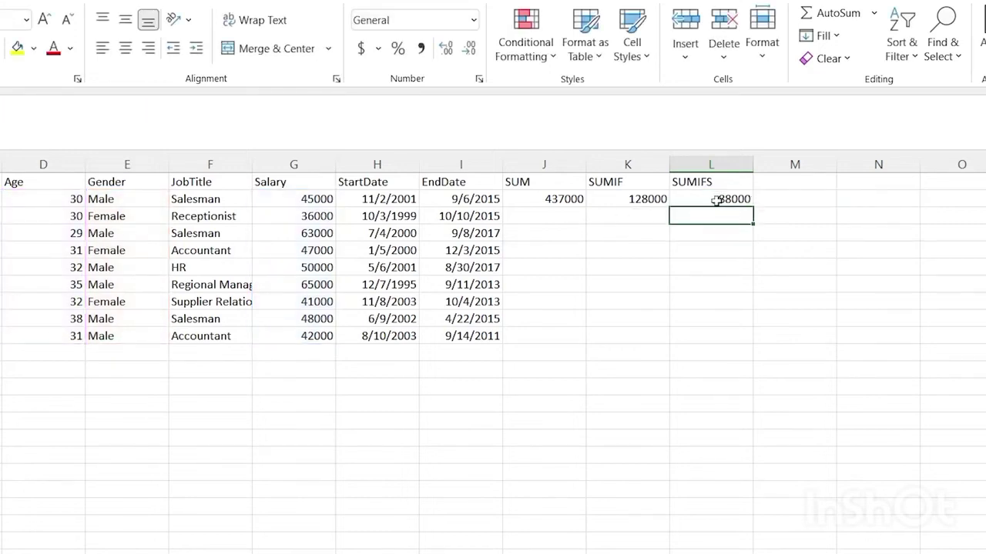
- Check the L2 SUMIFS formula against the female employees' ages in D5 and D8 and salaries in G5 and G8
{"action": "left_click", "coordinate": [143, 249]}
{"action": "left_click", "coordinate": [116, 220]}
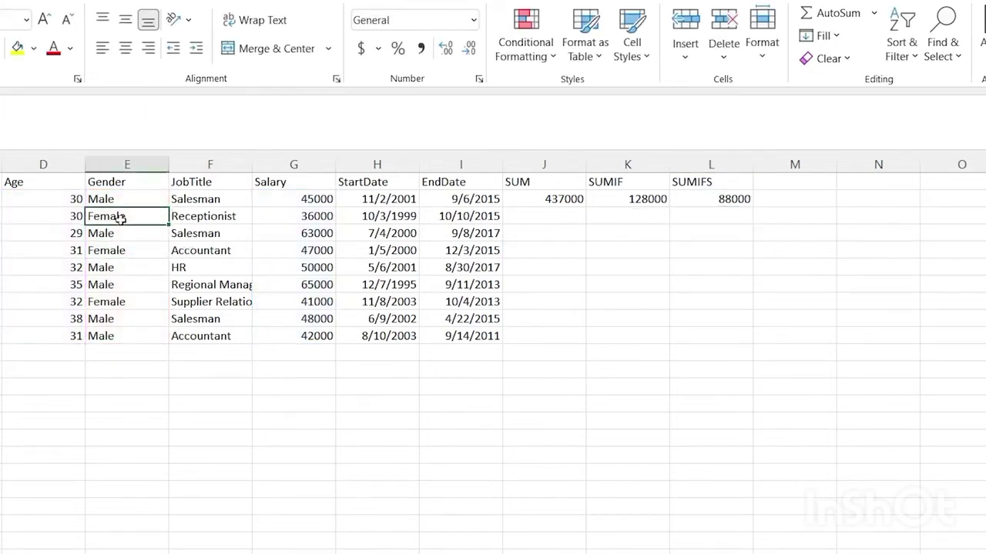
{"action": "left_click", "coordinate": [67, 254]}
{"action": "left_click", "coordinate": [69, 301]}
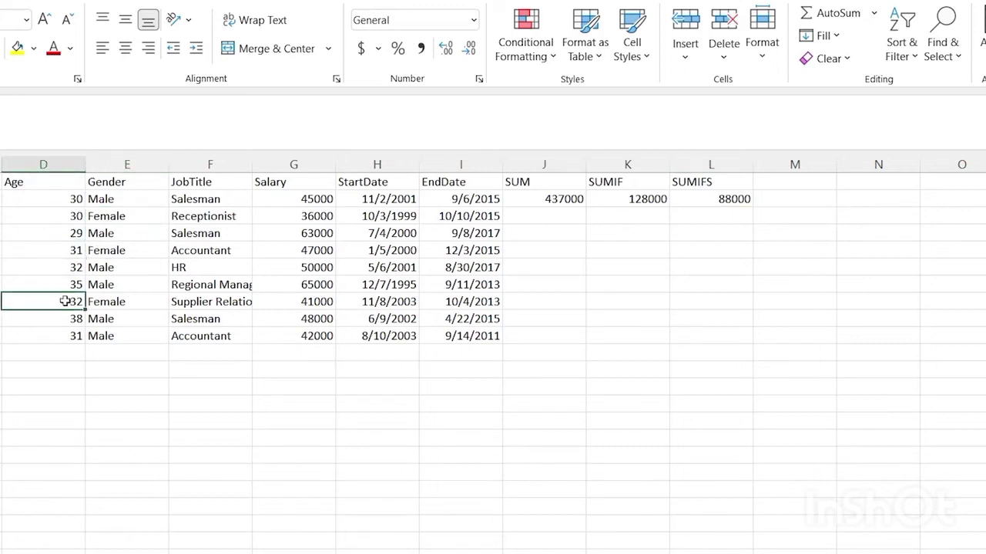
{"action": "left_click", "coordinate": [320, 304]}
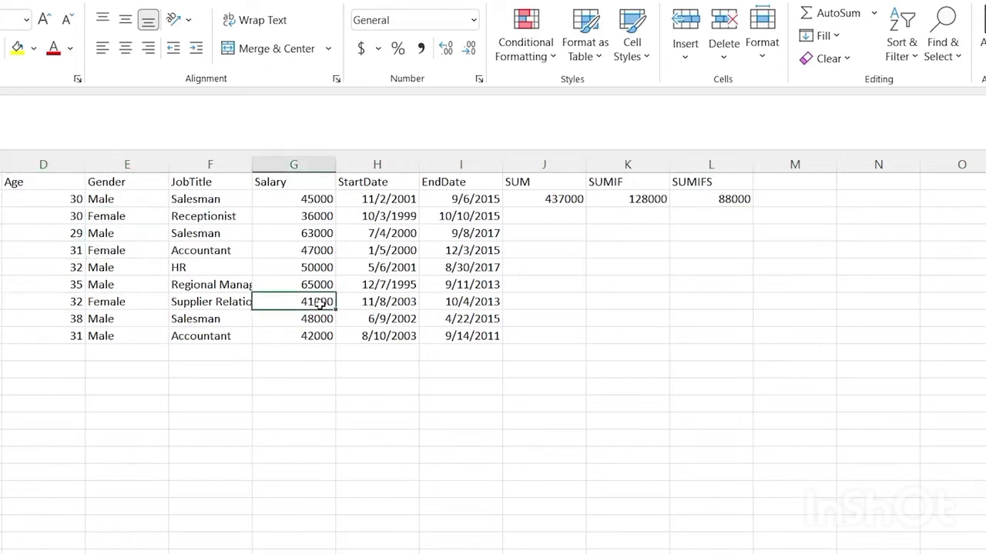
{"action": "left_click", "coordinate": [295, 252], "text": "ctrl"}
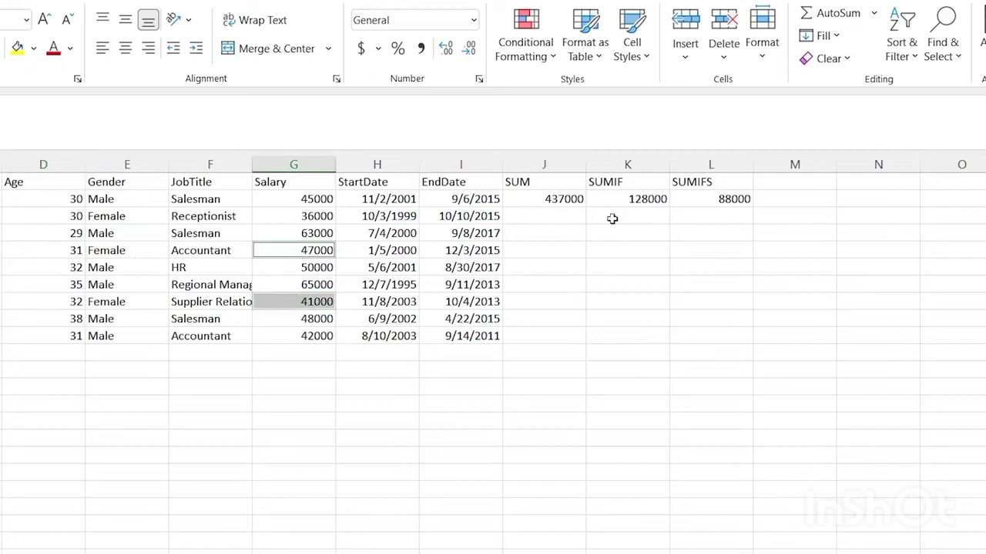
{"action": "left_click", "coordinate": [707, 202]}
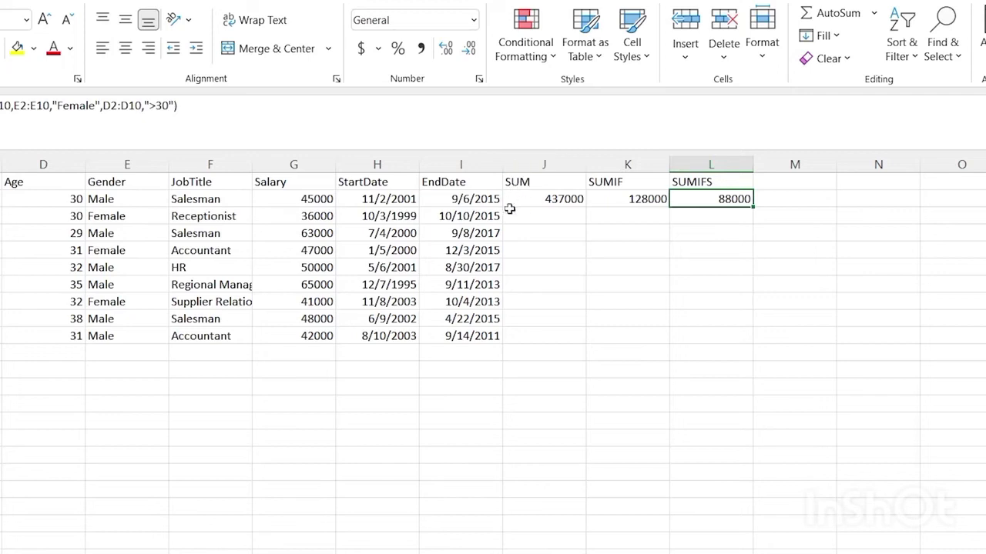
{"action": "left_click", "coordinate": [630, 182]}
{"action": "left_click", "coordinate": [720, 181]}
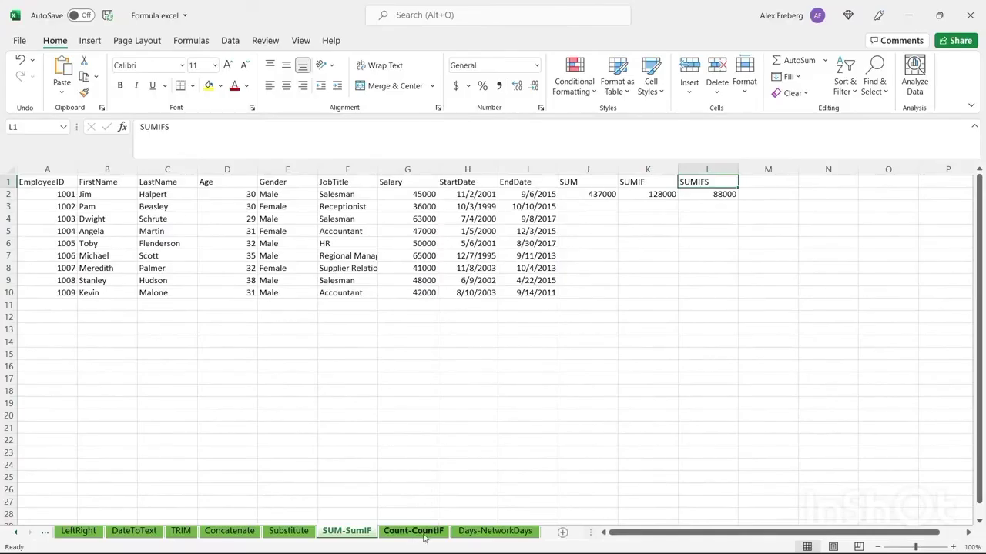
- Open the Count-CountIF sheet and enter =COUNT(G2:G10) in J2, under the COUNT header, to count the salaries
{"action": "left_click", "coordinate": [426, 537]}
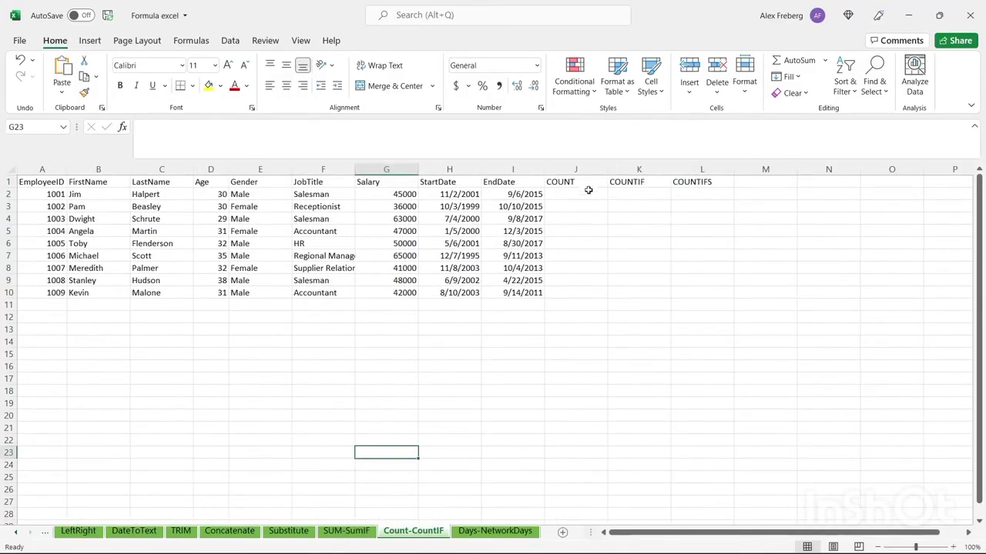
{"action": "left_click", "coordinate": [572, 195]}
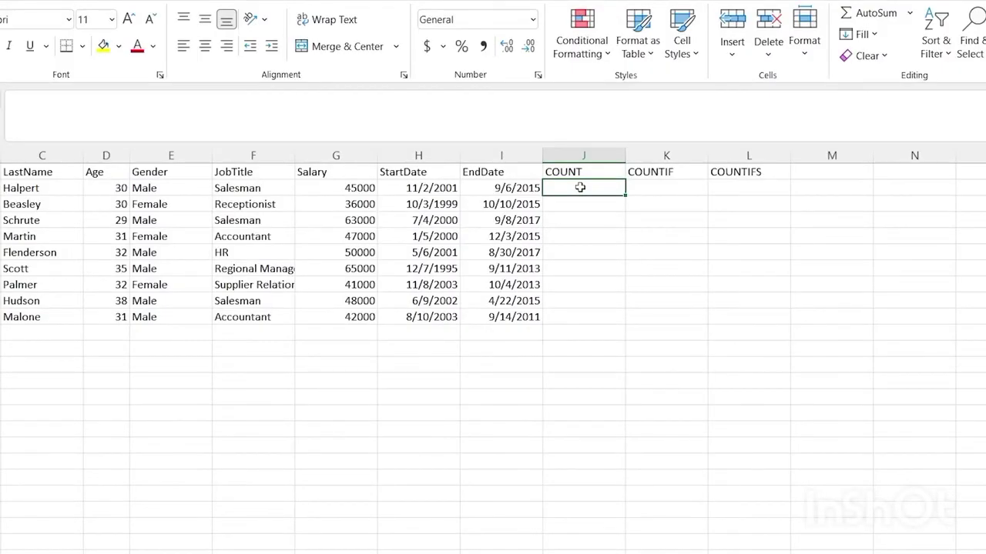
{"action": "type", "text": "=COUNT"}
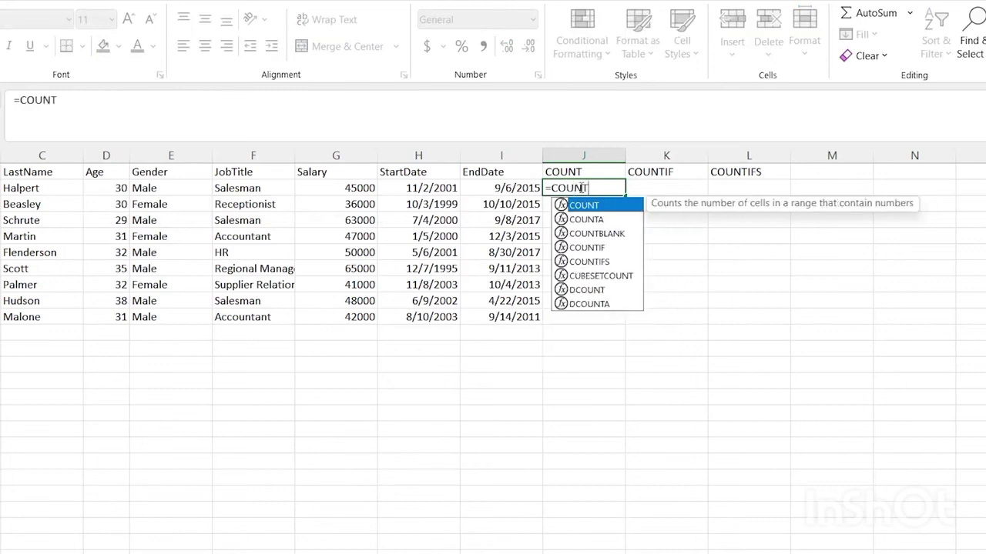
{"action": "type", "text": "("}
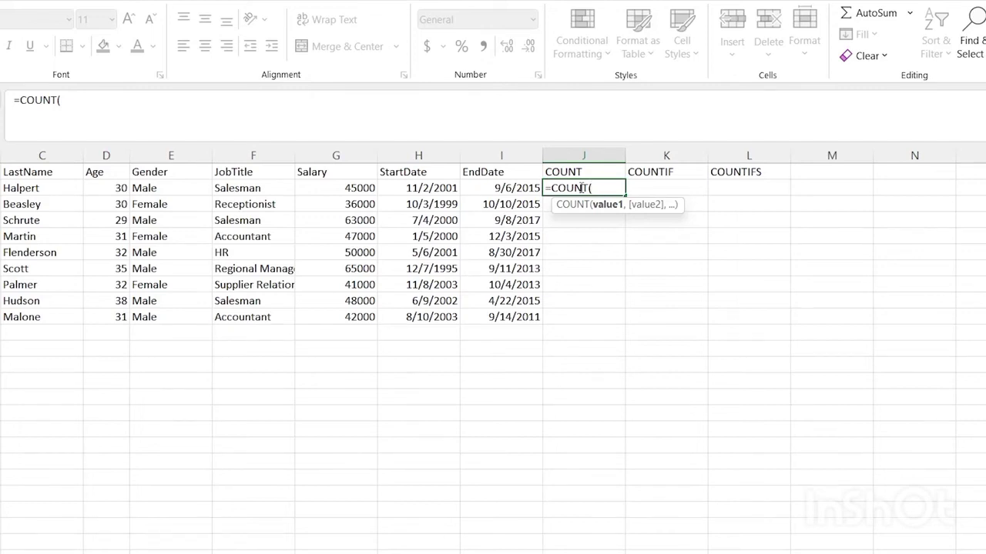
{"action": "left_click", "coordinate": [113, 189]}
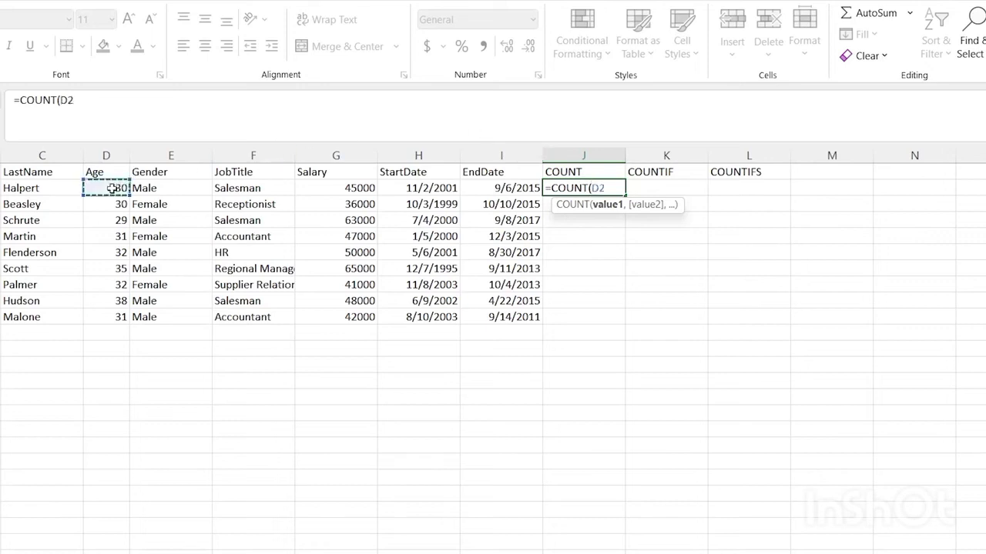
{"action": "left_click", "coordinate": [351, 188]}
{"action": "left_click", "coordinate": [341, 318], "text": "shift"}
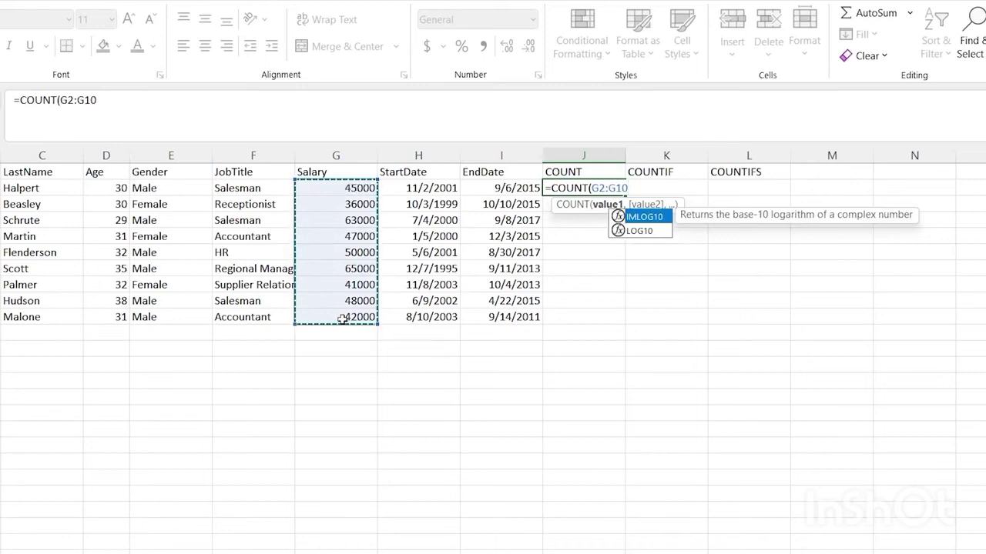
{"action": "type", "text": ")"}
{"action": "key", "text": "Return"}
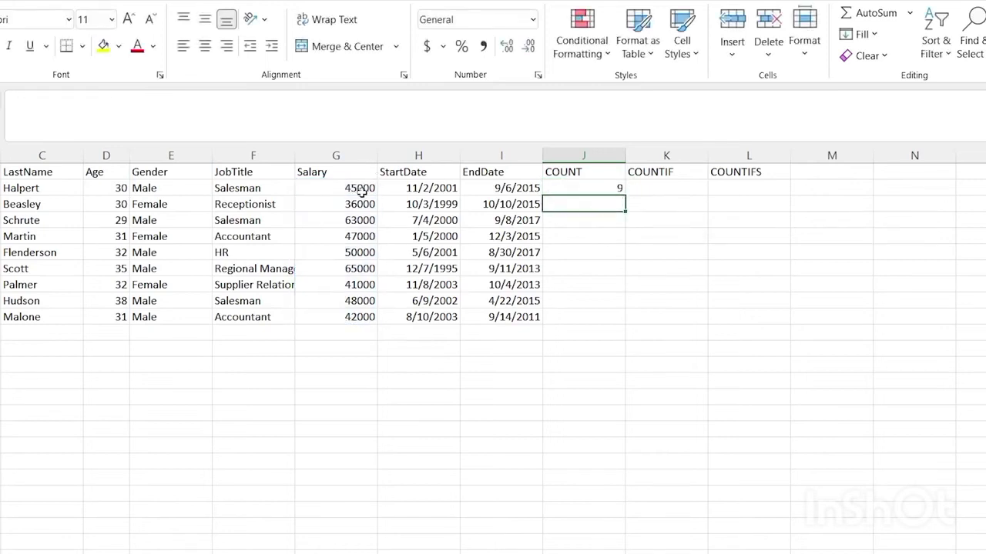
{"action": "left_click_drag", "start_coordinate": [361, 189], "coordinate": [347, 318]}
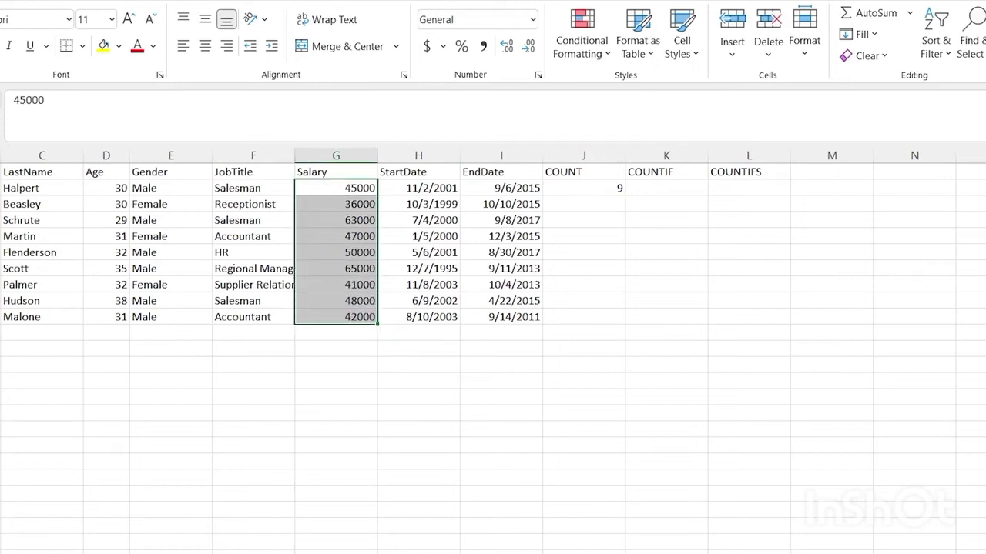
{"action": "left_click", "coordinate": [582, 187]}
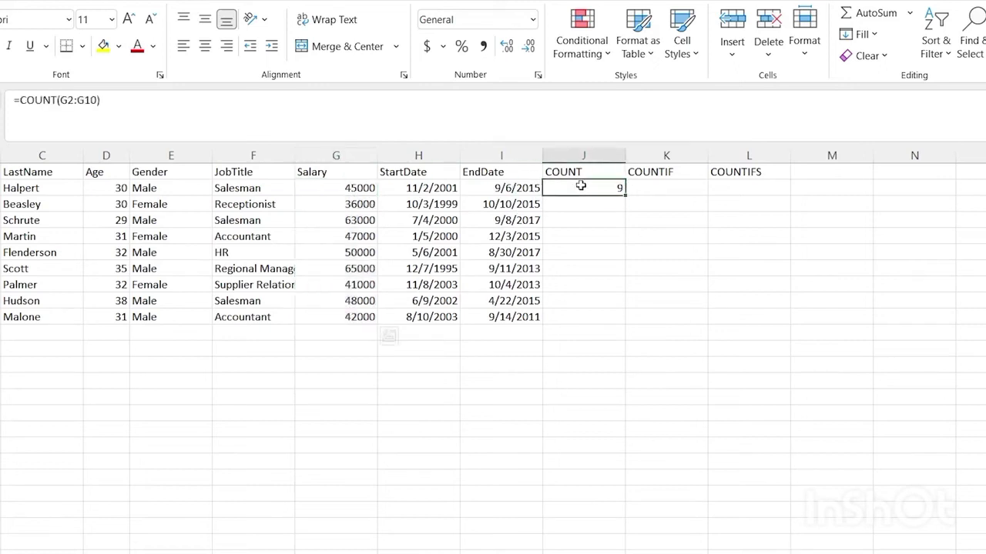
- Start a COUNTIF formula in K2, under the COUNTIF header
{"action": "left_click", "coordinate": [668, 188]}
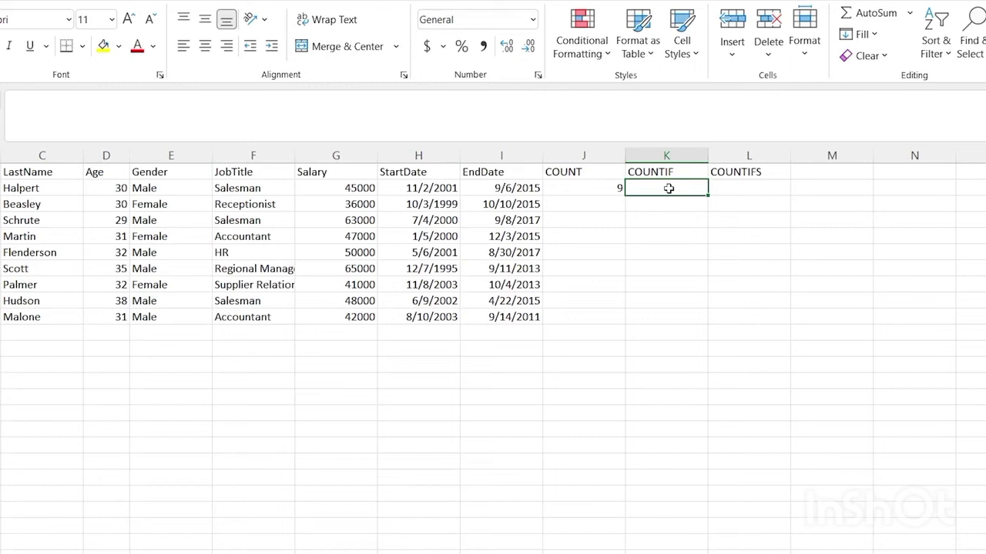
{"action": "type", "text": "=SOUNTIF"}
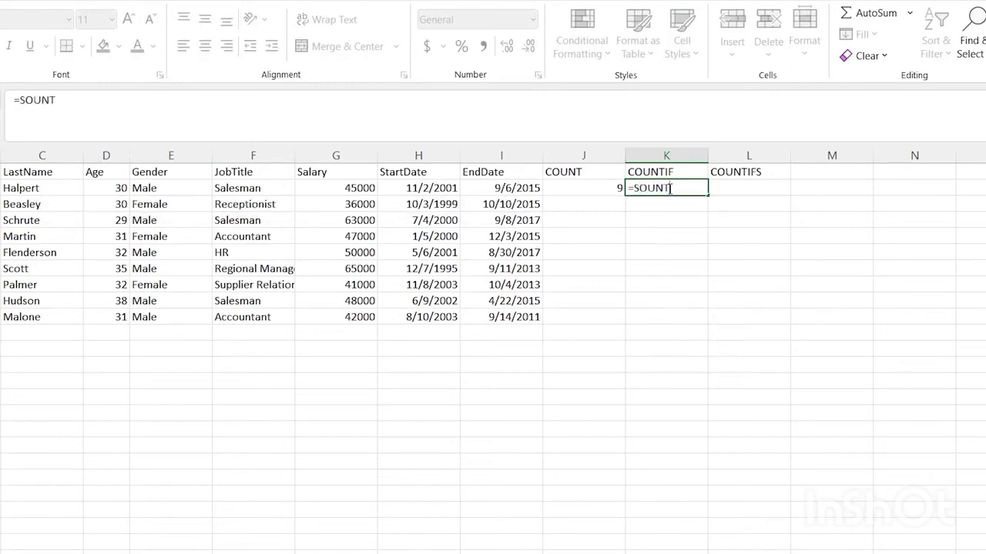
{"action": "key", "text": "BackSpace"}
{"action": "key", "text": "BackSpace"}
{"action": "key", "text": "BackSpace"}
{"action": "key", "text": "BackSpace"}
{"action": "key", "text": "BackSpace"}
{"action": "key", "text": "BackSpace"}
{"action": "key", "text": "BackSpace"}
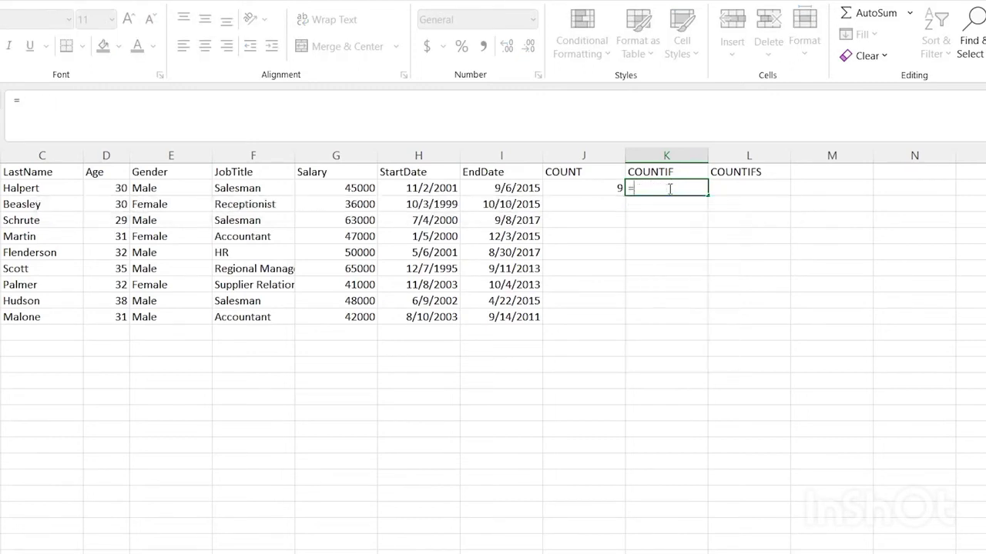
{"action": "type", "text": "COUNTIF("}
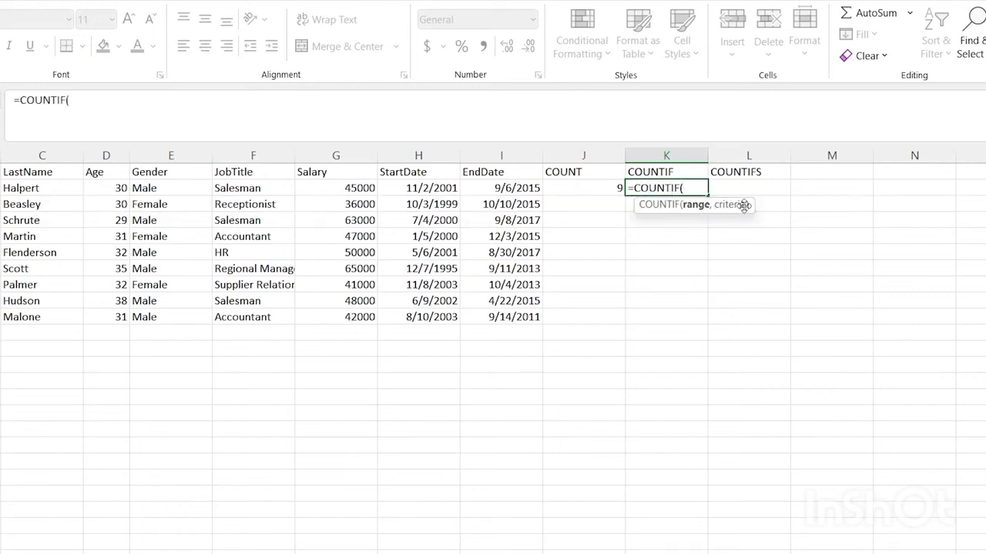
- Complete the K2 COUNTIF formula with the salary range G2:G10 and the criterion ">45000", and review it
{"action": "left_click", "coordinate": [327, 186]}
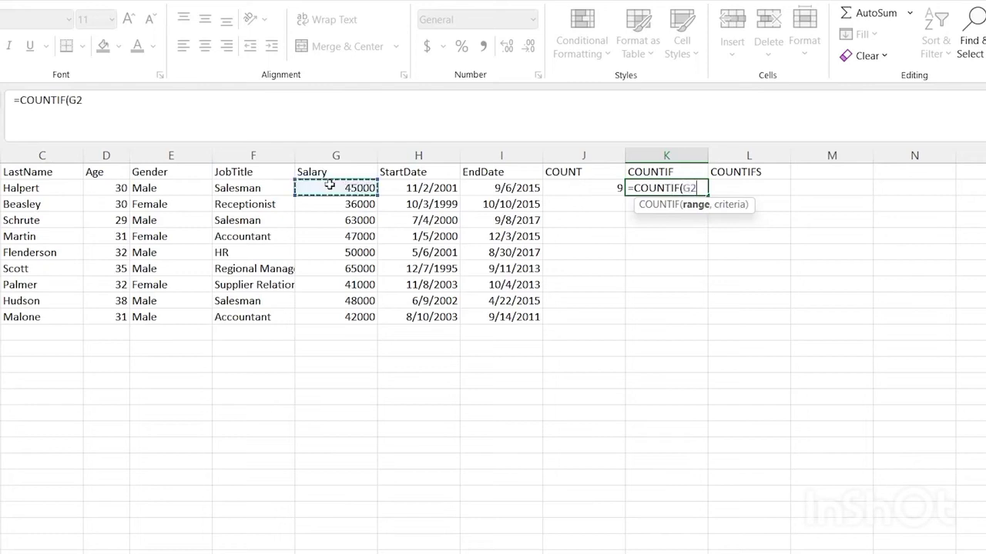
{"action": "left_click", "coordinate": [358, 318], "text": "shift"}
{"action": "left_click", "coordinate": [358, 317]}
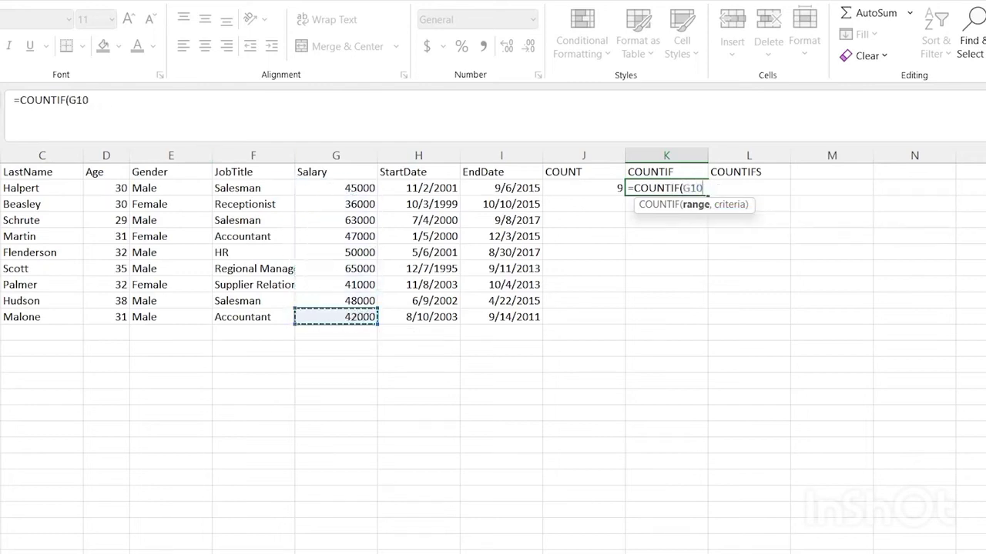
{"action": "left_click", "coordinate": [354, 188], "text": "shift"}
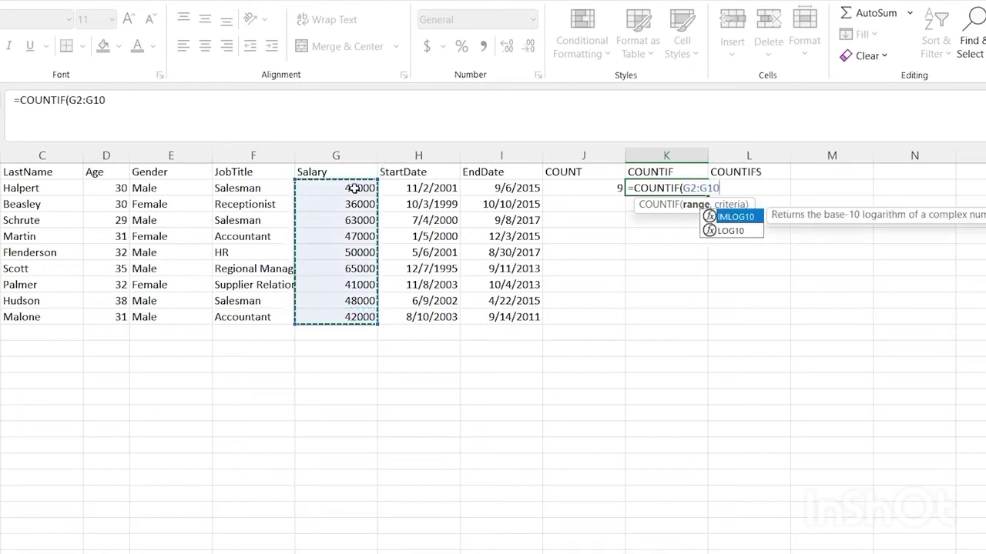
{"action": "type", "text": ",\""}
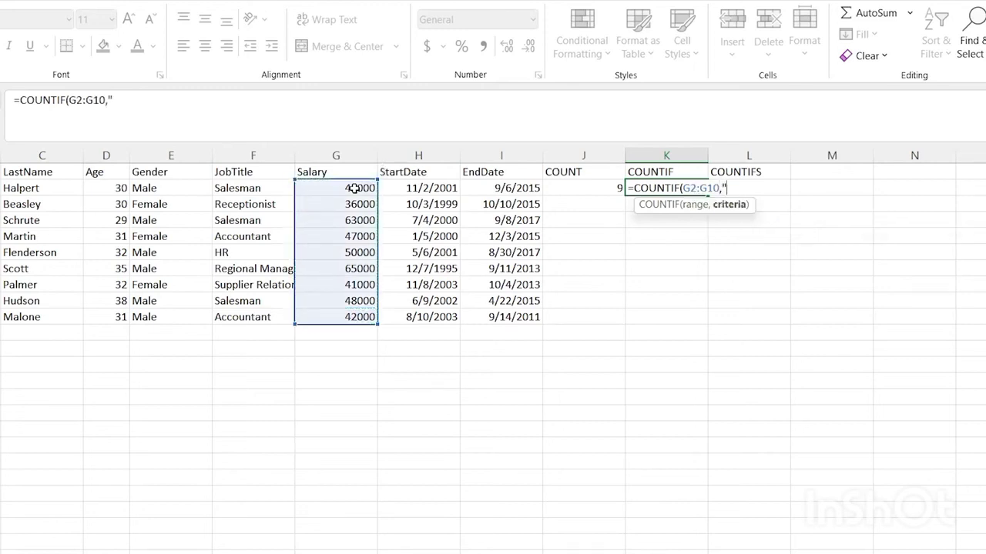
{"action": "type", "text": ">45000"}
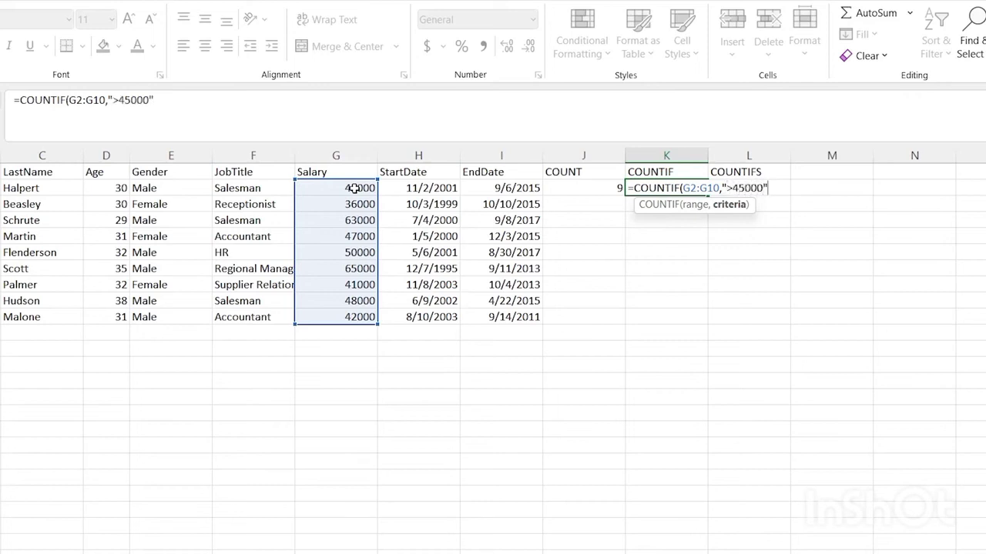
{"action": "type", "text": "\")"}
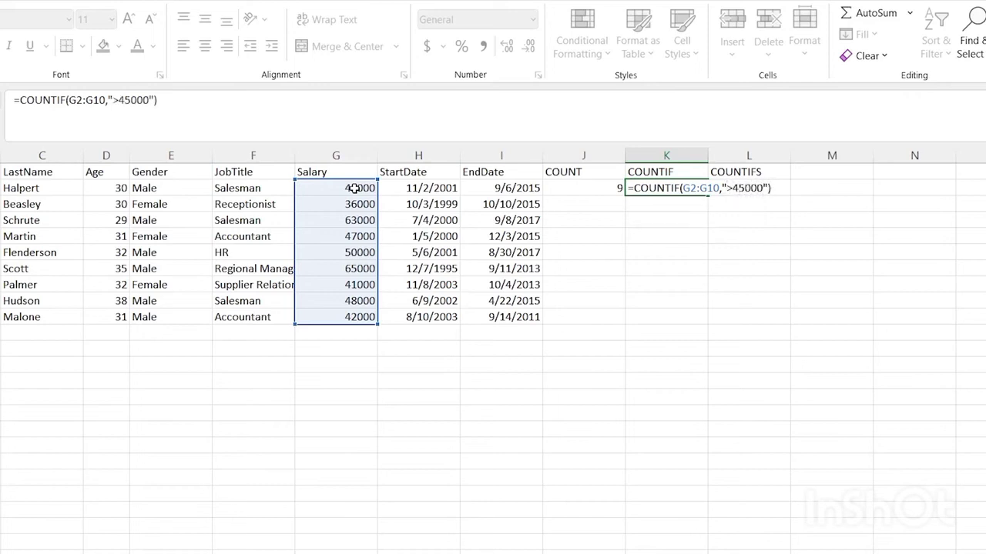
{"action": "key", "text": "Return"}
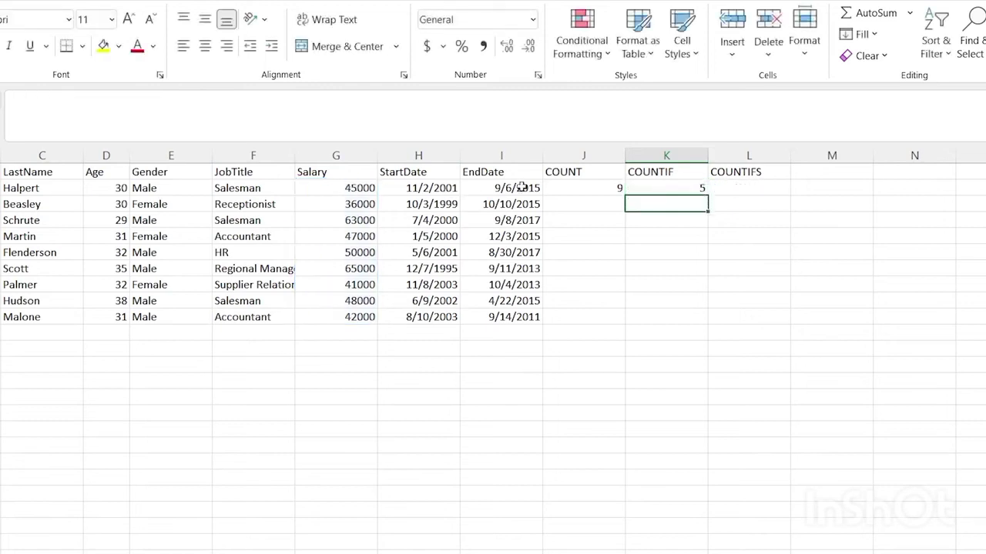
{"action": "left_click", "coordinate": [687, 188]}
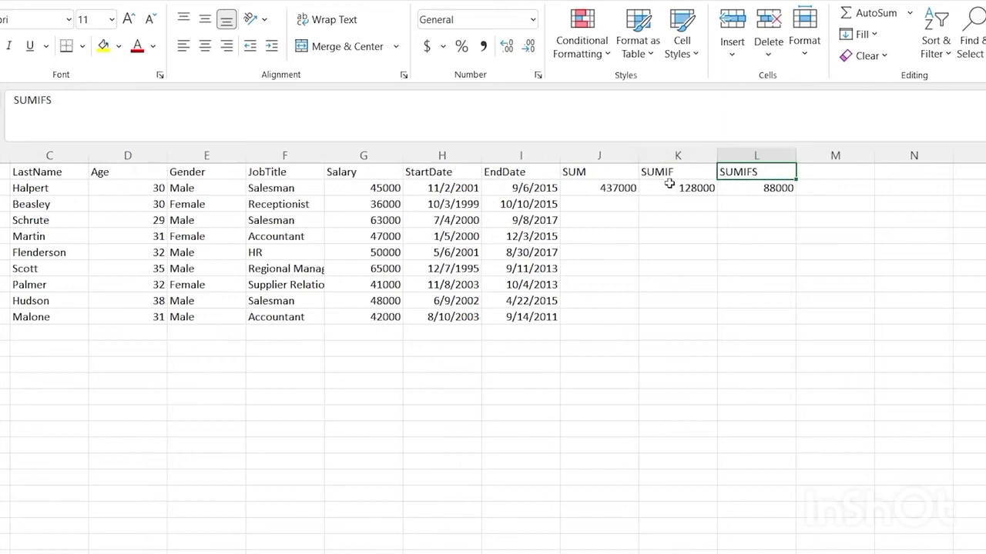
{"action": "left_click", "coordinate": [667, 186]}
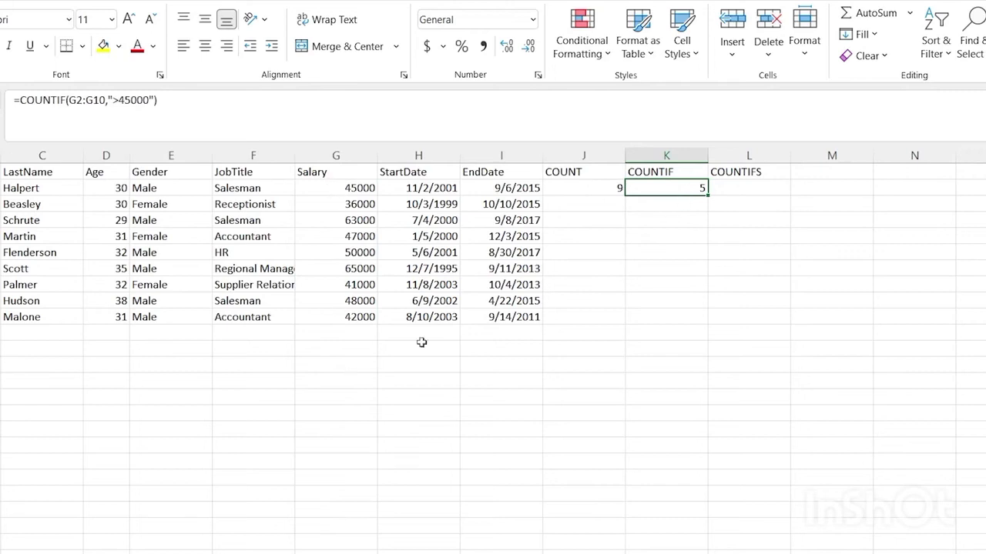
- Start a COUNTIFS formula in L2 with the EmployeeID range A2:A10 and the criterion ">1005" as the first condition
{"action": "left_click", "coordinate": [732, 188]}
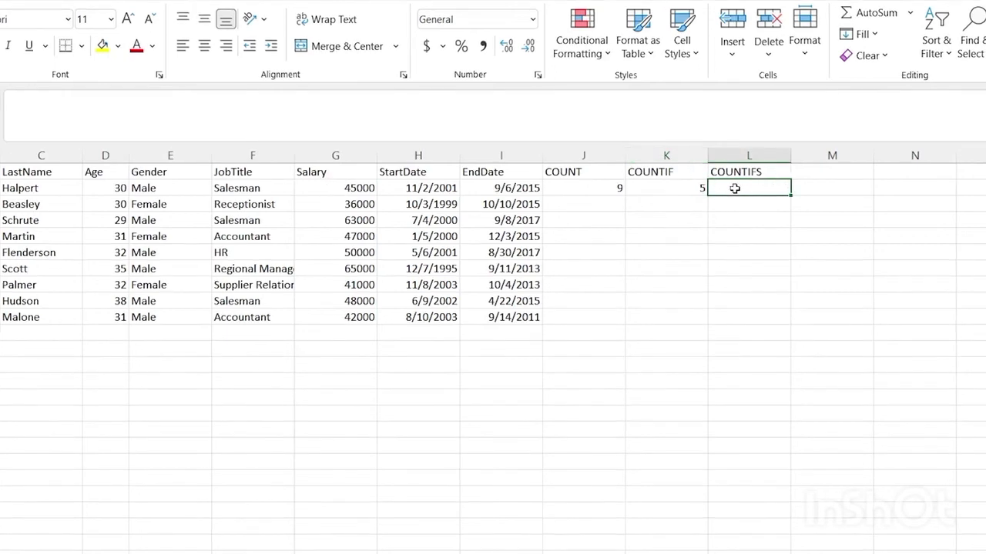
{"action": "type", "text": "=COUNTIFS"}
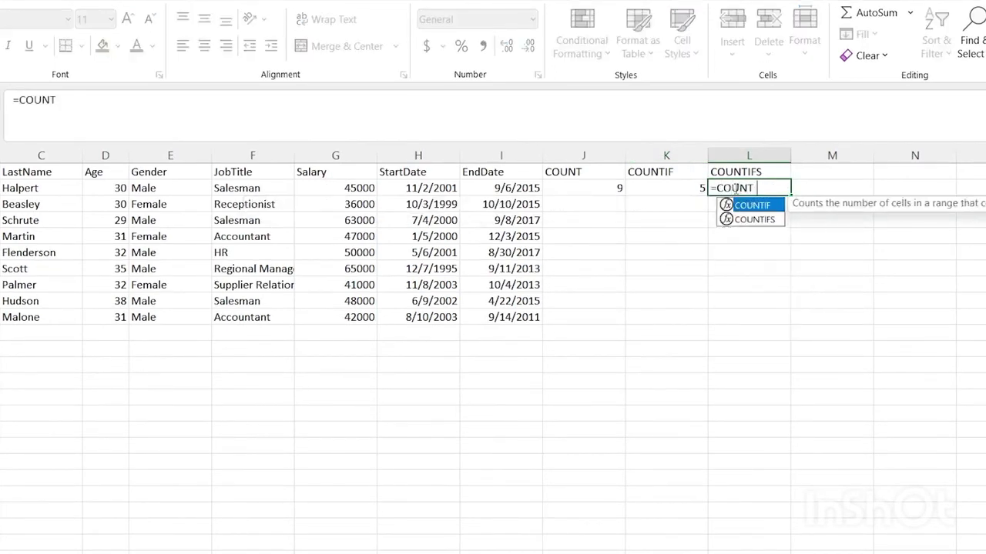
{"action": "type", "text": "("}
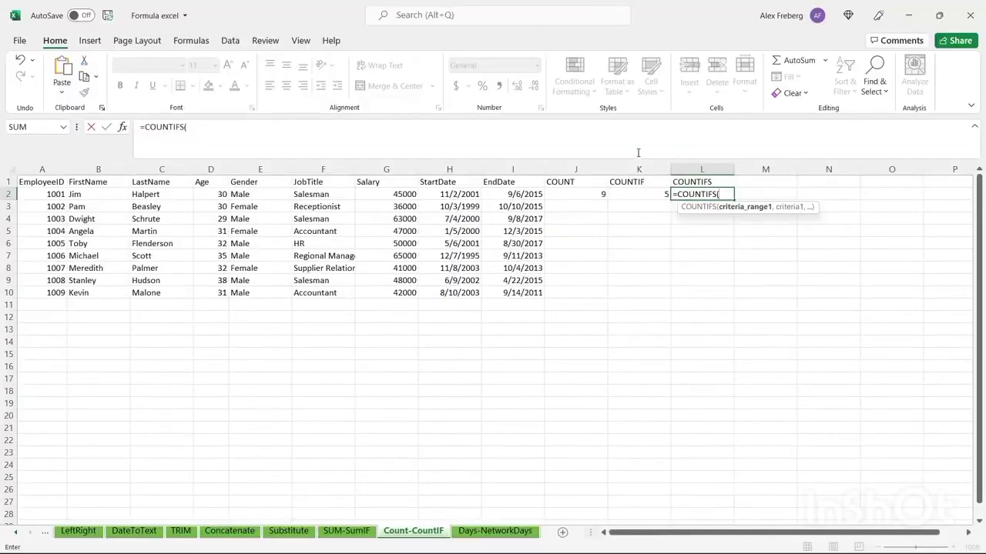
{"action": "left_click", "coordinate": [368, 185]}
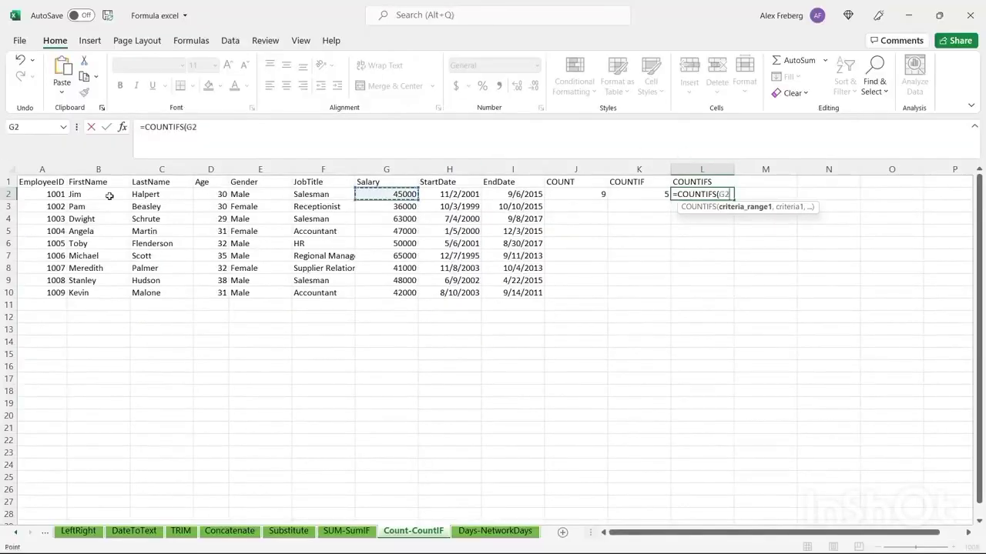
{"action": "left_click", "coordinate": [44, 194]}
{"action": "left_click_drag", "start_coordinate": [62, 293], "coordinate": [55, 293]}
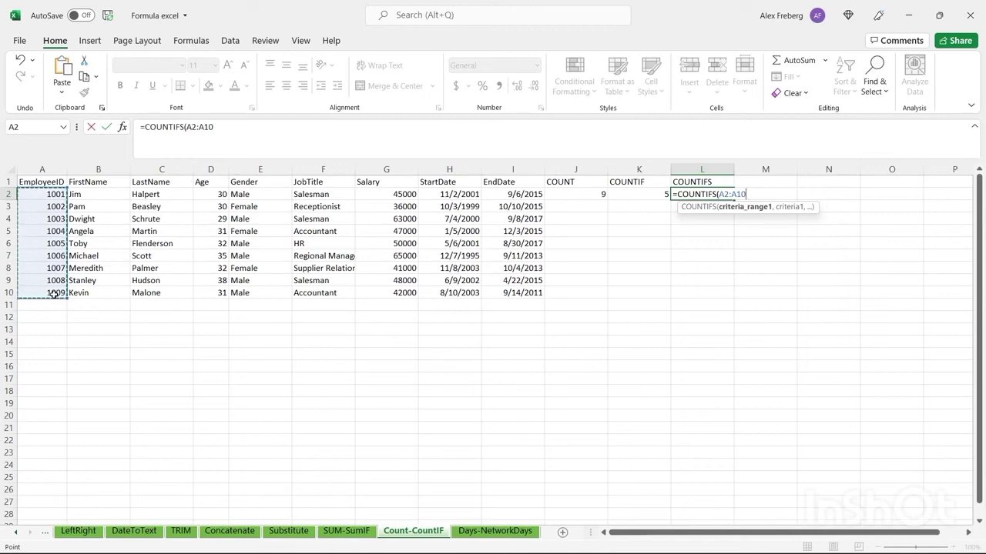
{"action": "type", "text": ","}
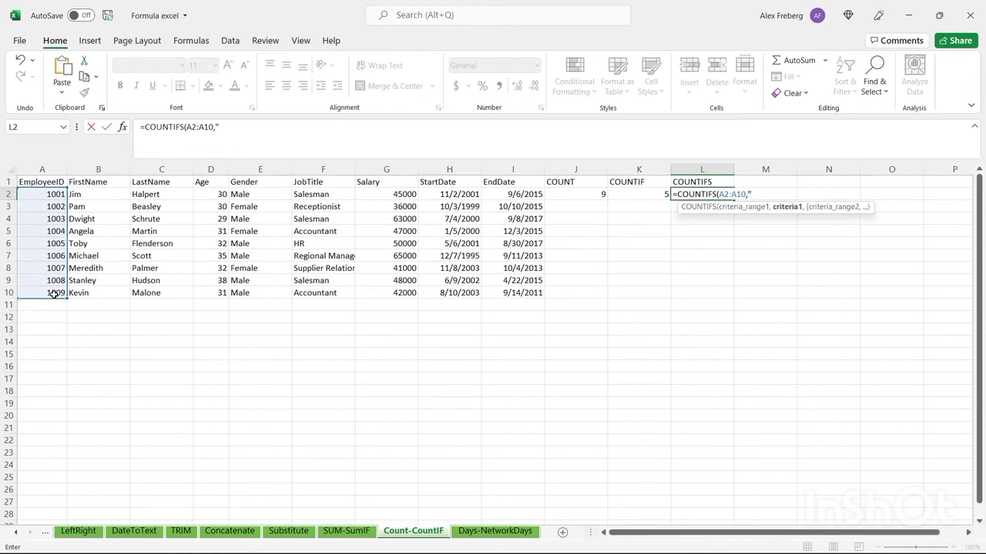
{"action": "type", "text": "\">1005\","}
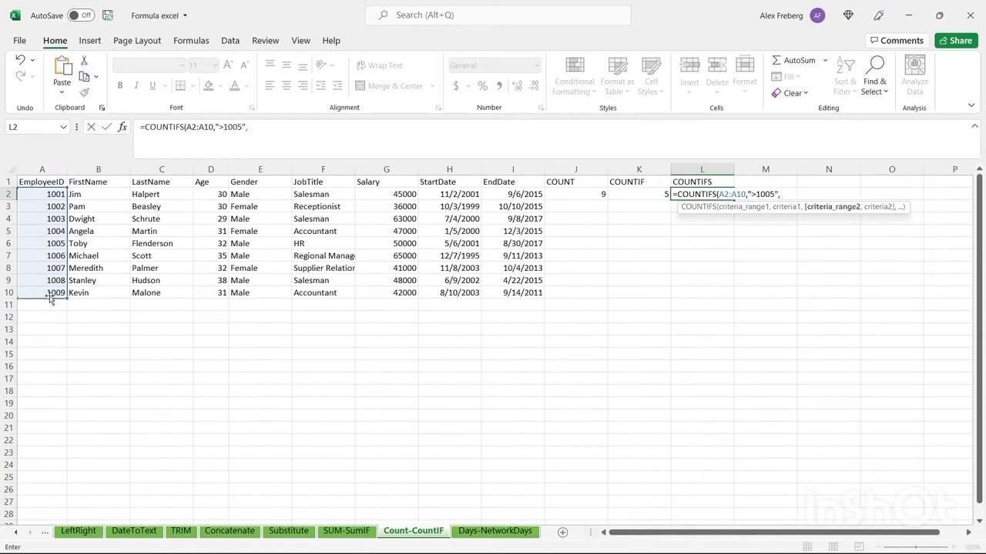
- Add the gender range E2:E10 with the criterion "Male" as the second COUNTIFS condition and complete the L2 formula
{"action": "left_click_drag", "start_coordinate": [251, 194], "coordinate": [265, 293]}
{"action": "type", "text": ",\"Male"}
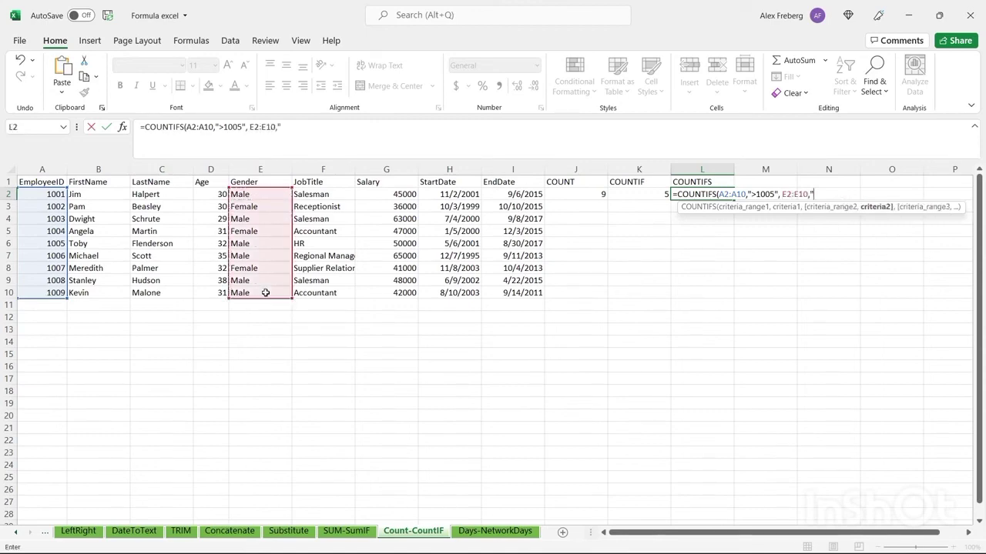
{"action": "type", "text": "\")"}
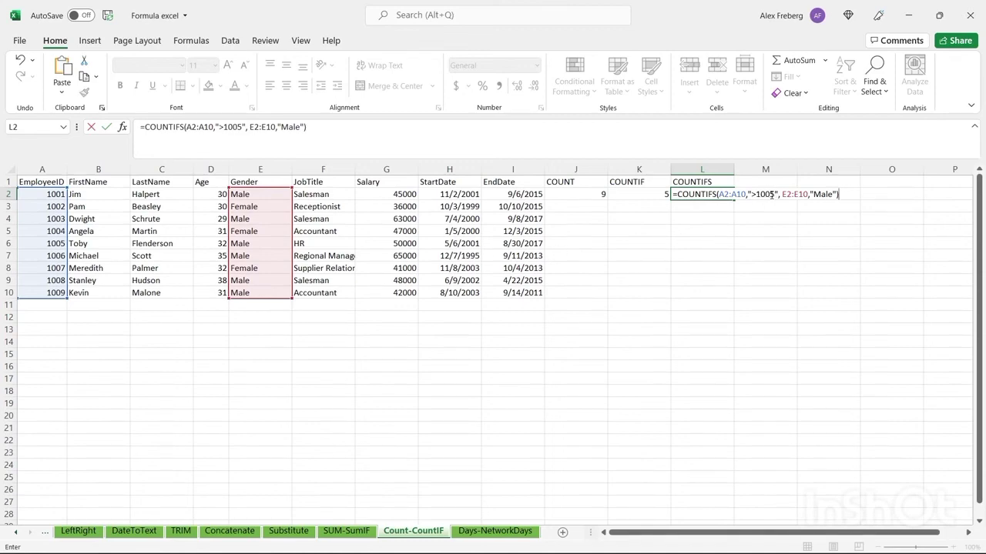
{"action": "key", "text": "Return"}
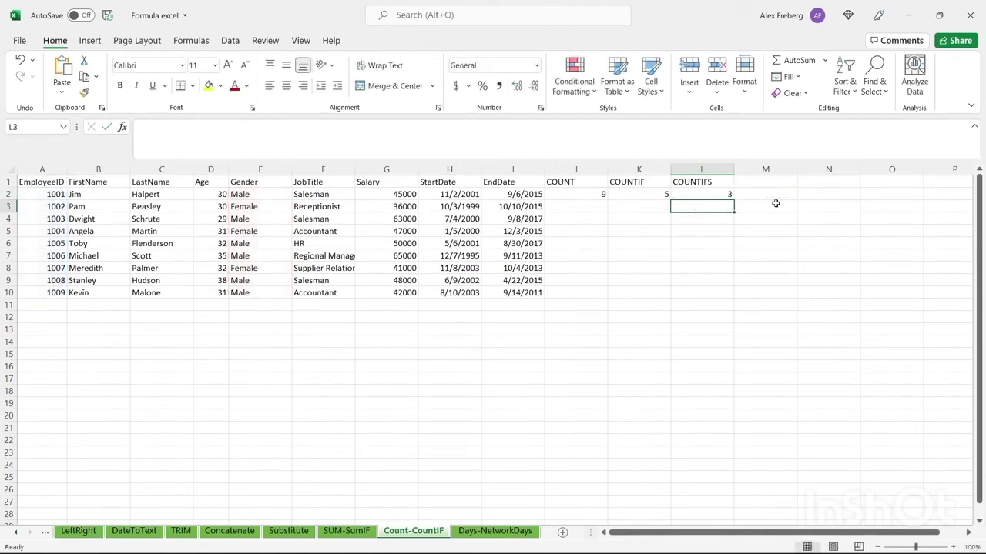
- Check the L2 COUNTIFS formula against the employee records in rows 7 to 10
{"action": "left_click", "coordinate": [701, 194]}
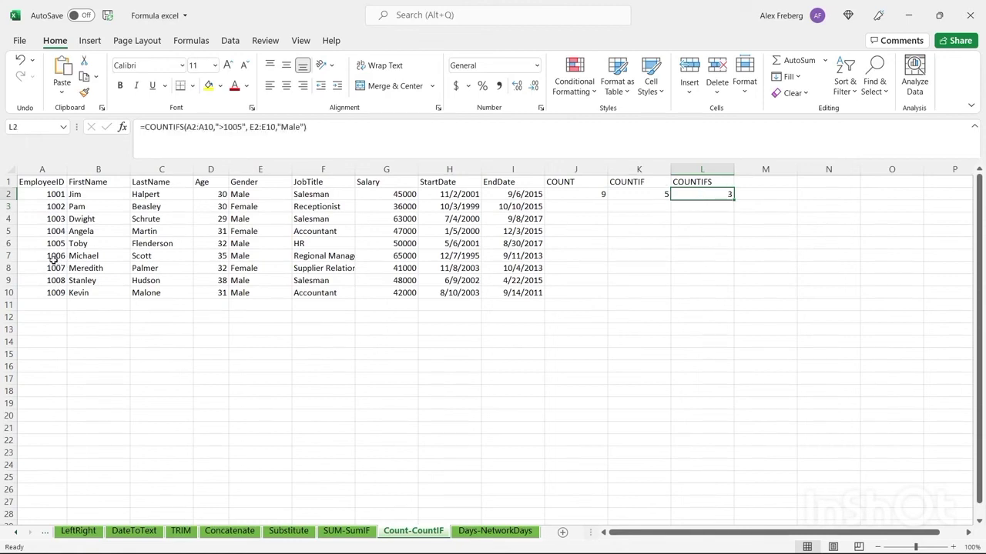
{"action": "left_click_drag", "start_coordinate": [54, 260], "coordinate": [139, 288]}
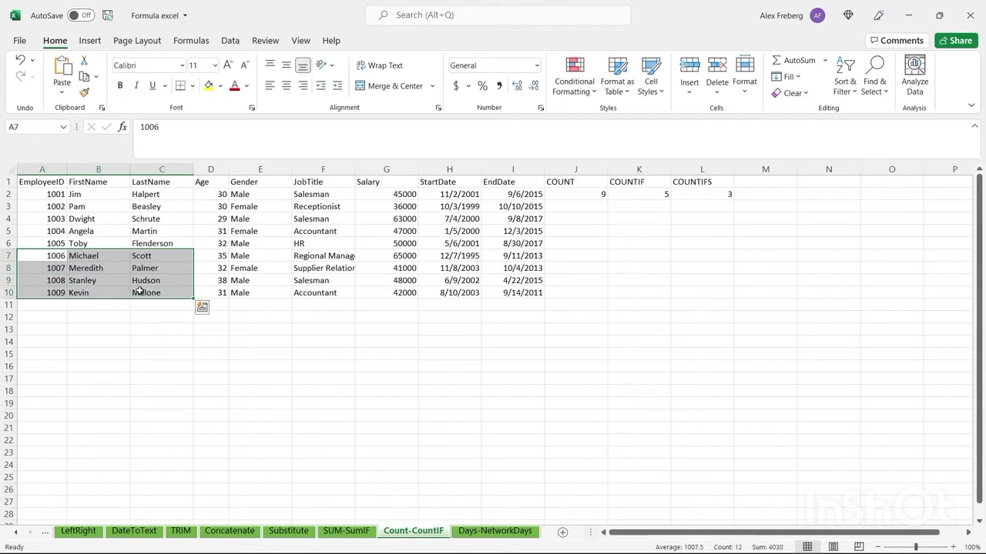
{"action": "left_click", "coordinate": [685, 207]}
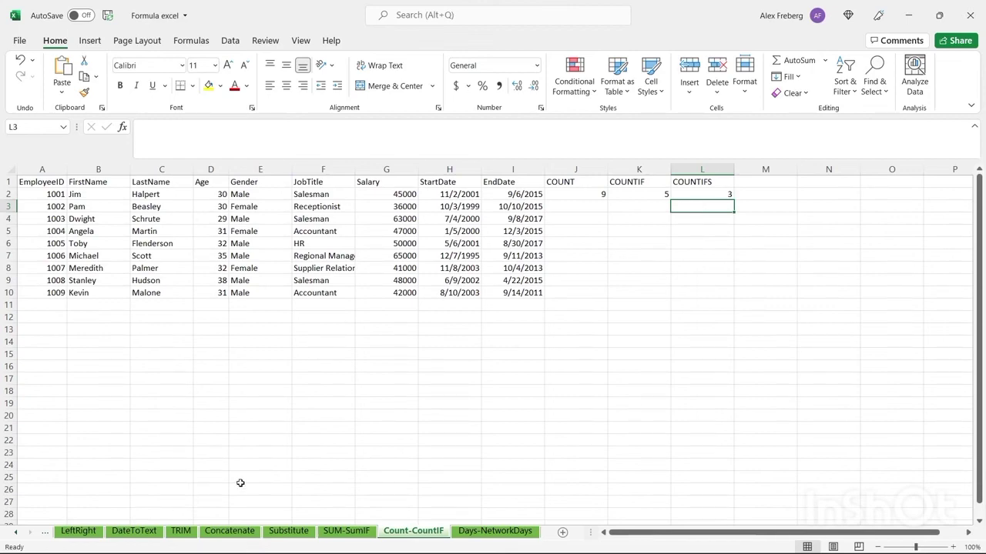
- Open the Days-NetworkDays sheet and widen the EndDate and StartDate columns
{"action": "left_click", "coordinate": [495, 532]}
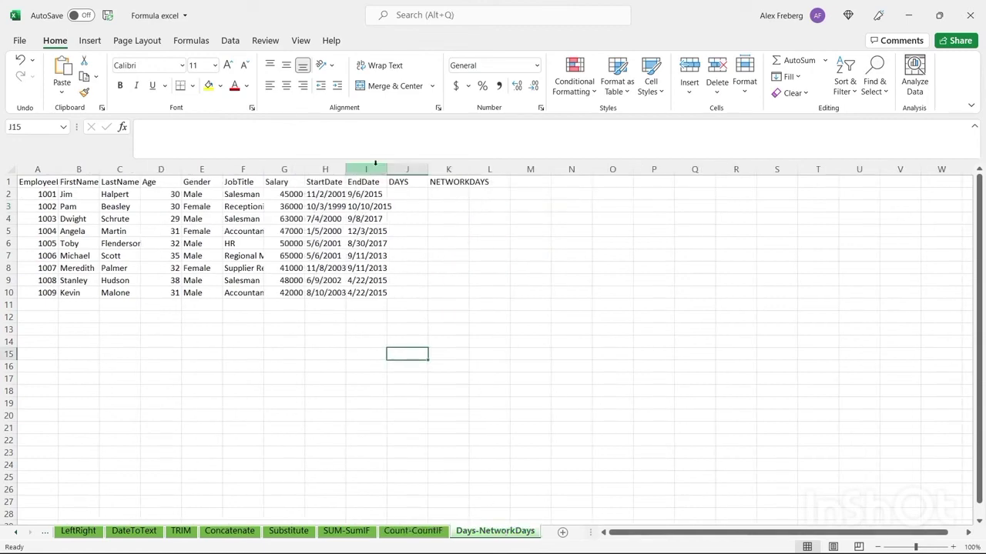
{"action": "left_click_drag", "start_coordinate": [387, 168], "coordinate": [407, 168]}
{"action": "left_click_drag", "start_coordinate": [346, 167], "coordinate": [370, 167]}
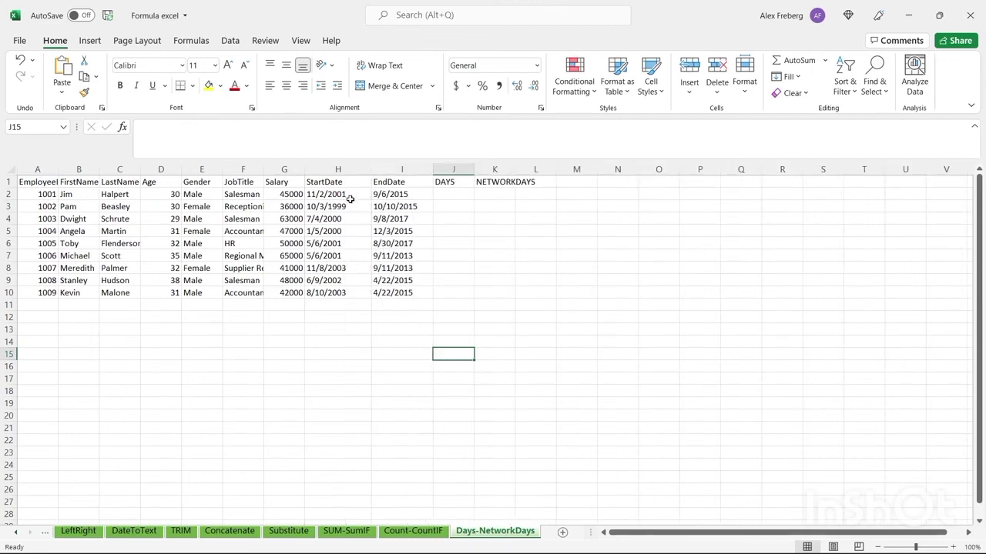
- Check the number format of the start date in H2, the DAYS cell J2 and the end date in I3
{"action": "left_click", "coordinate": [351, 199]}
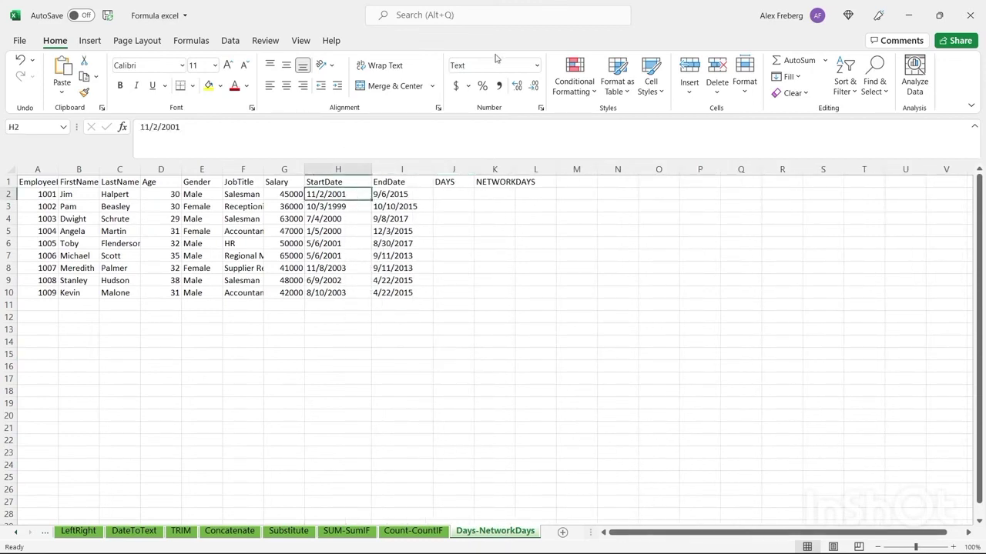
{"action": "left_click", "coordinate": [454, 194]}
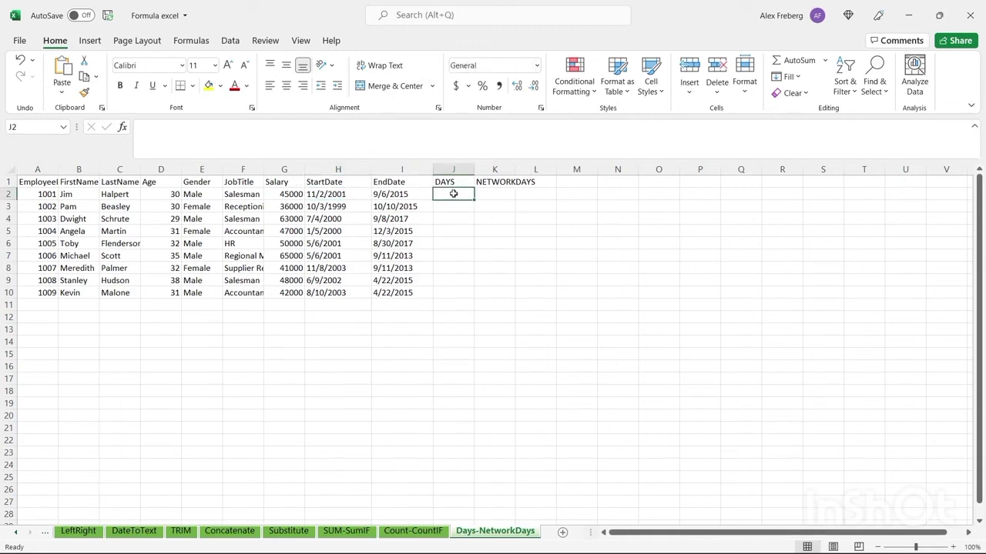
{"action": "left_click", "coordinate": [402, 206]}
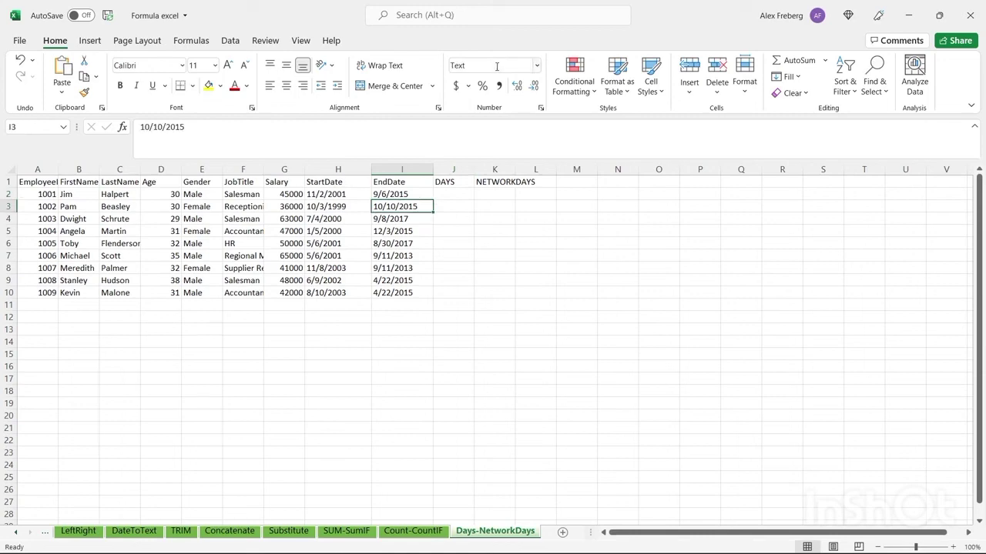
- Enter a DAYS formula in J2 with I2 as the end date and H2 as the start date
{"action": "left_click", "coordinate": [451, 195]}
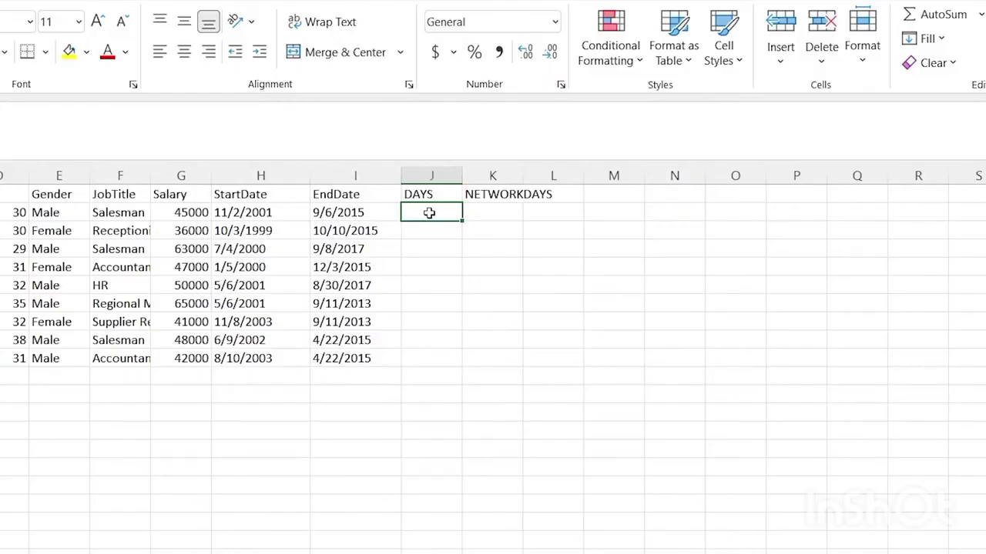
{"action": "type", "text": "="}
{"action": "left_click", "coordinate": [245, 215]}
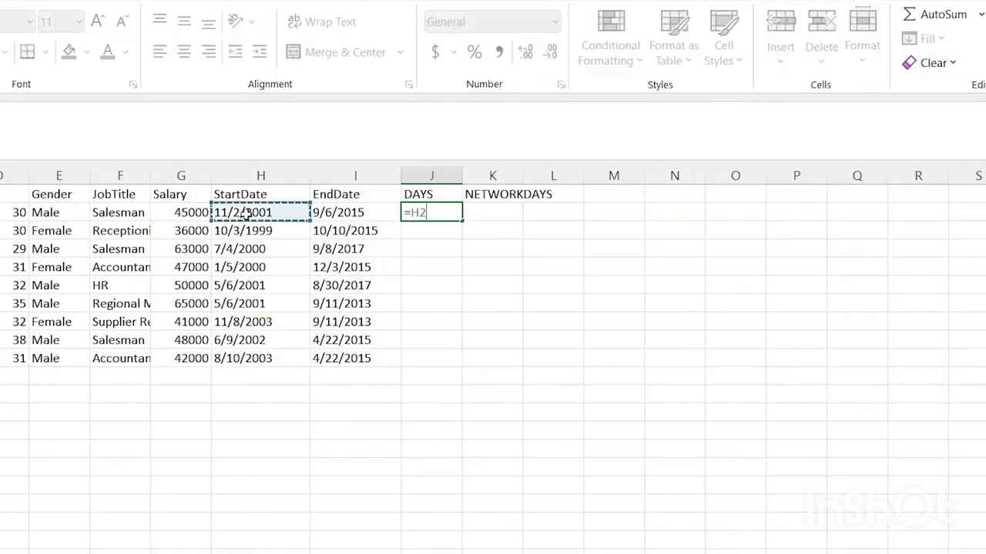
{"action": "left_click", "coordinate": [344, 211]}
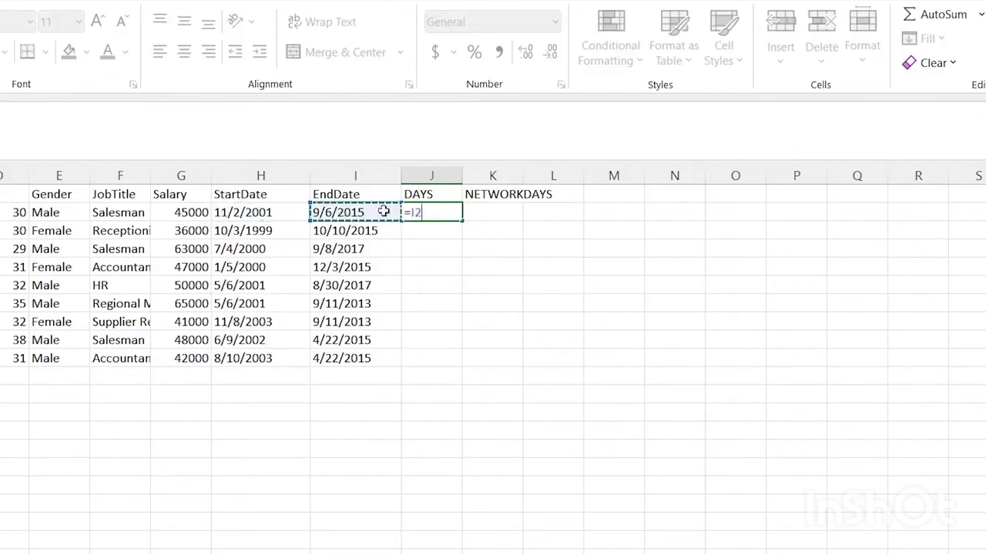
{"action": "key", "text": "BackSpace"}
{"action": "key", "text": "BackSpace"}
{"action": "type", "text": "DAY"}
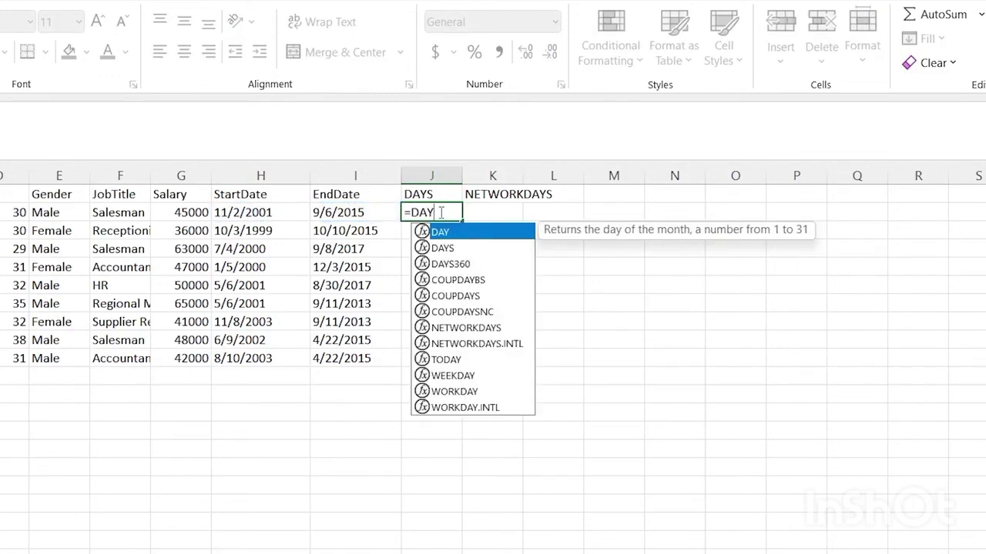
{"action": "type", "text": "S("}
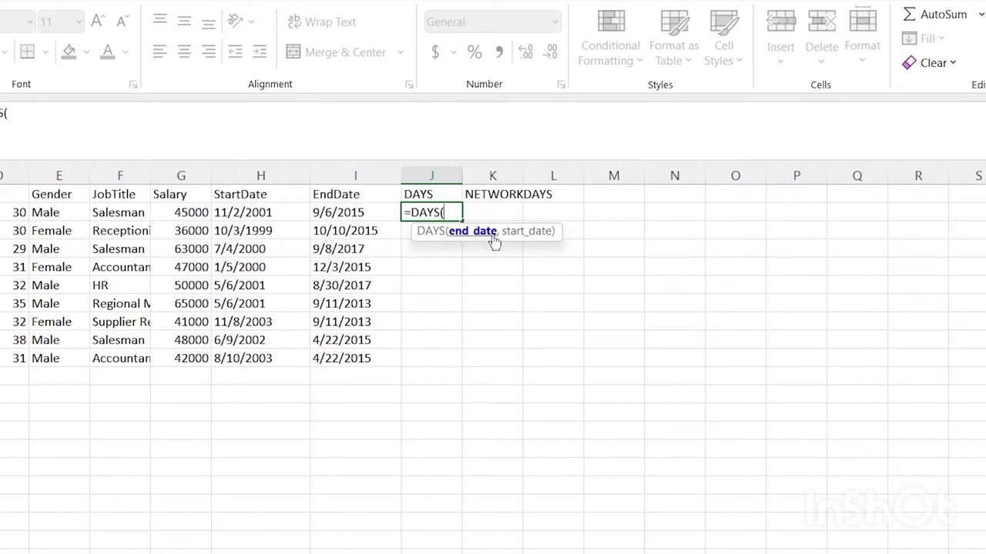
{"action": "left_click", "coordinate": [345, 211]}
{"action": "type", "text": ","}
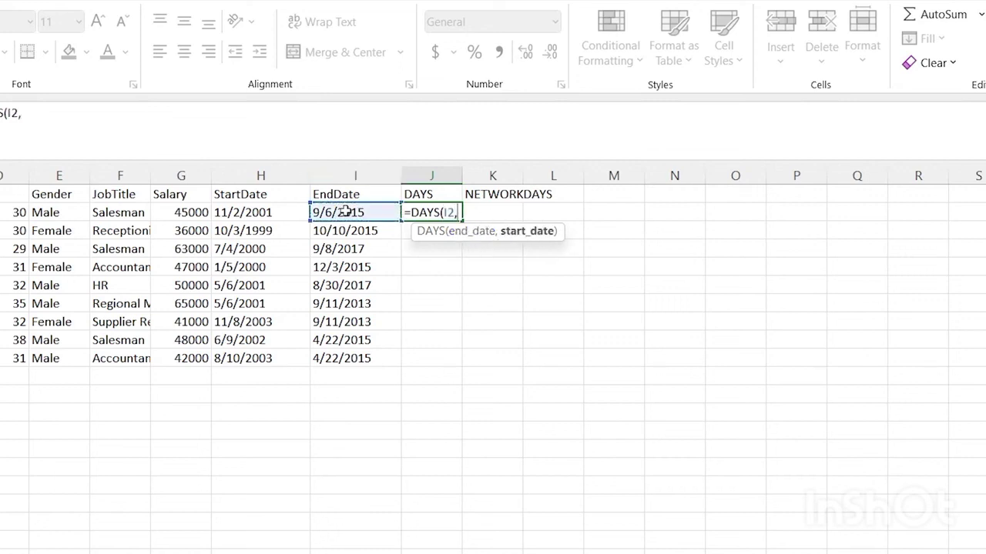
{"action": "left_click", "coordinate": [272, 211]}
{"action": "type", "text": ")"}
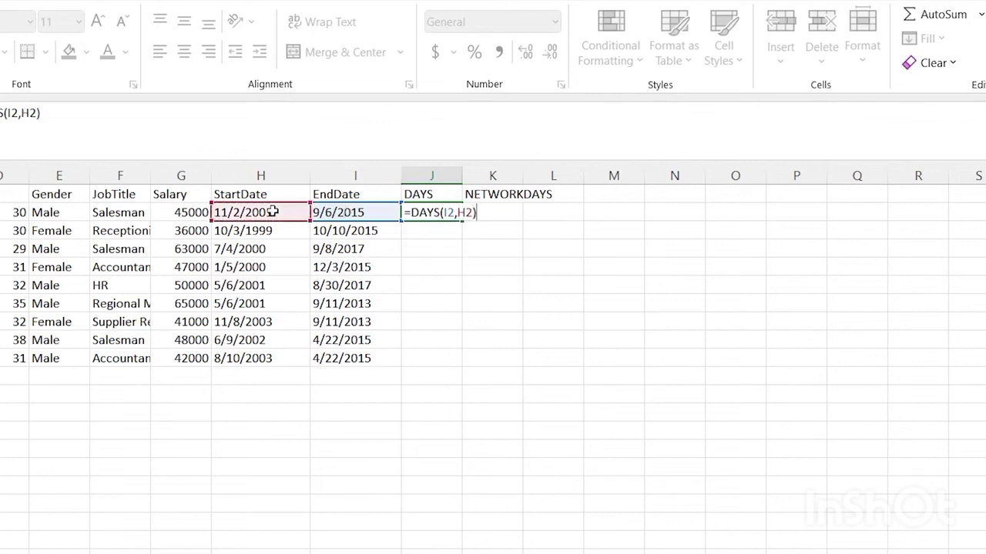
{"action": "key", "text": "Return"}
- Fill the DAYS formula from J2 down through J10 and check J2 against the start and end dates in row 2
{"action": "left_click", "coordinate": [448, 213]}
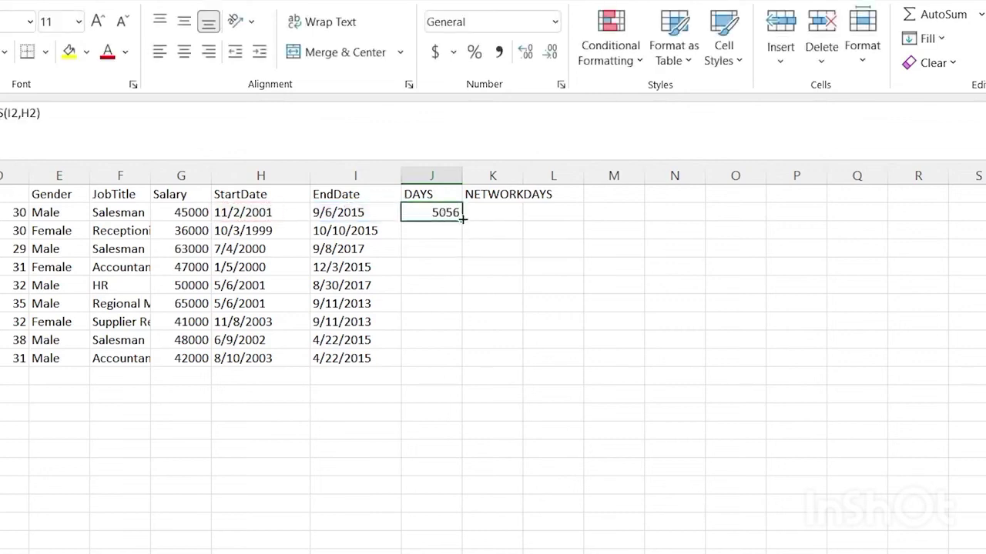
{"action": "left_click_drag", "start_coordinate": [462, 220], "coordinate": [455, 367]}
{"action": "left_click", "coordinate": [507, 234]}
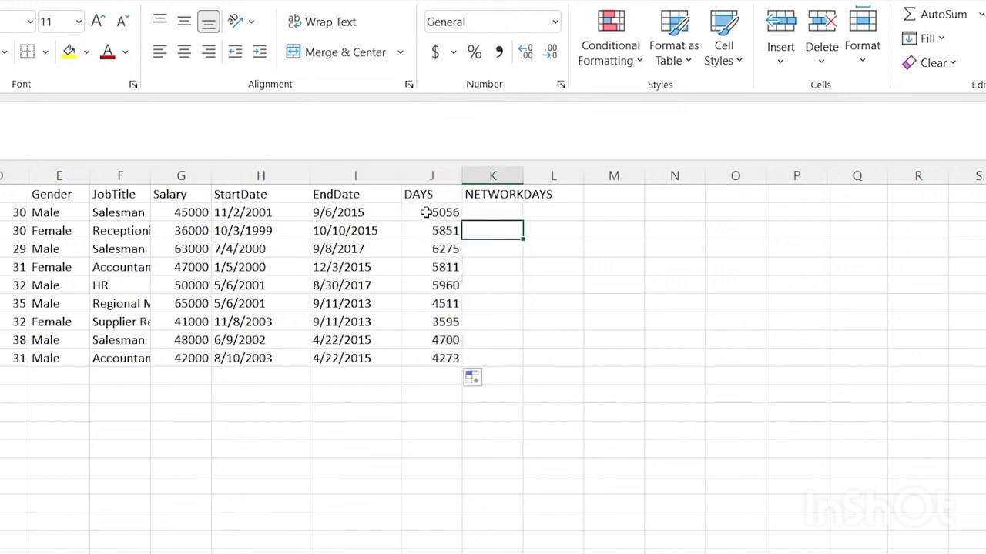
{"action": "left_click", "coordinate": [277, 210]}
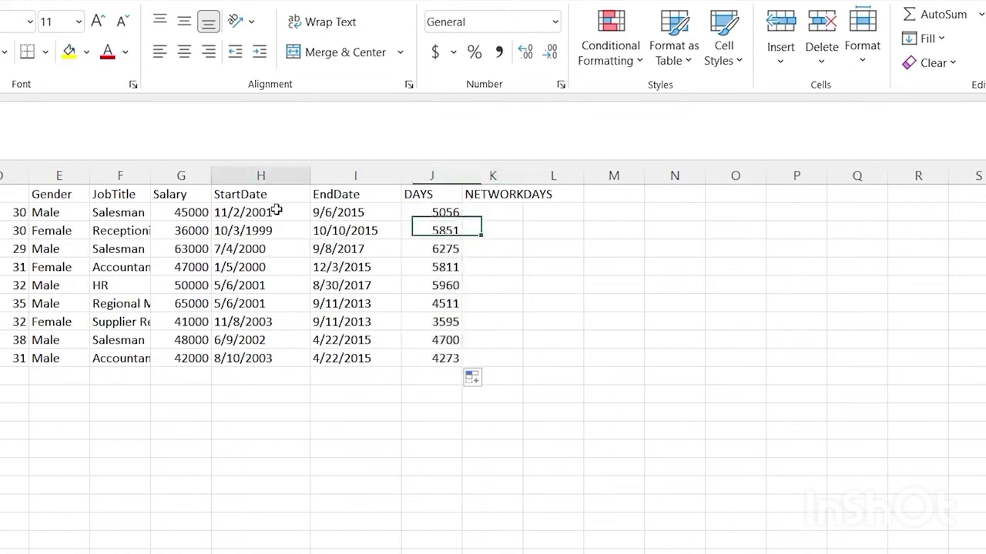
{"action": "left_click", "coordinate": [344, 217]}
{"action": "left_click", "coordinate": [436, 211]}
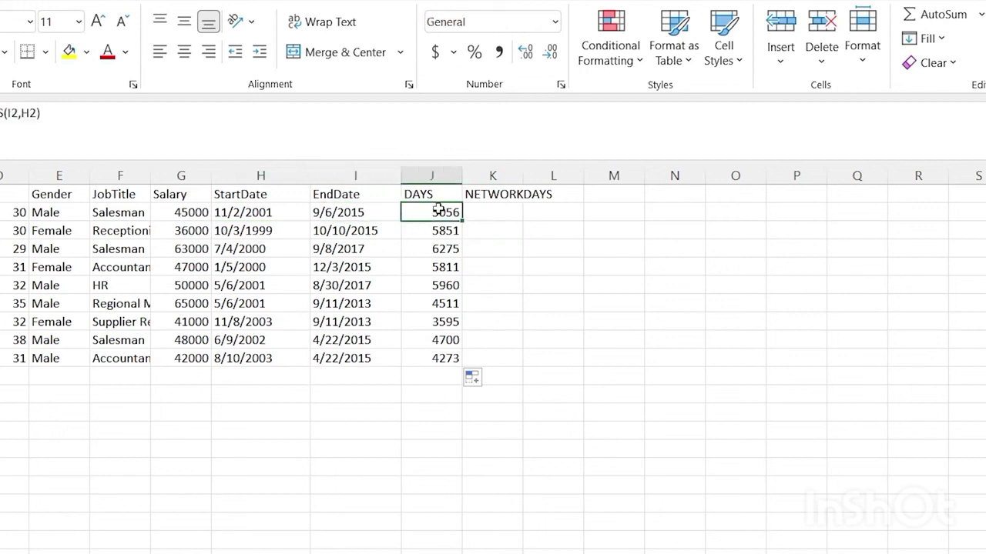
- Enter a NETWORKDAYS formula in K2 with H2 as the start date and I2 as the end date, without holidays
{"action": "double_click", "coordinate": [485, 212]}
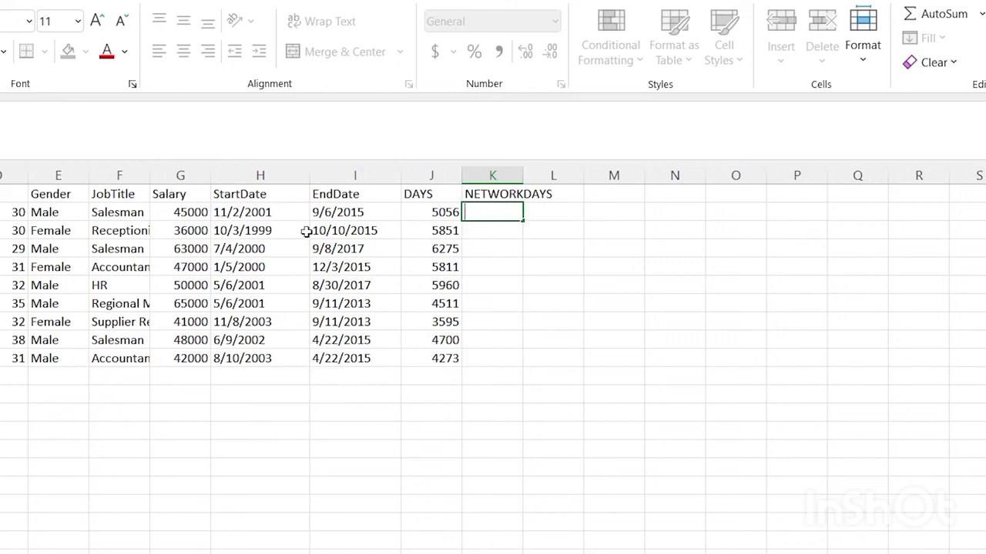
{"action": "type", "text": "=NET"}
{"action": "key", "text": "Tab"}
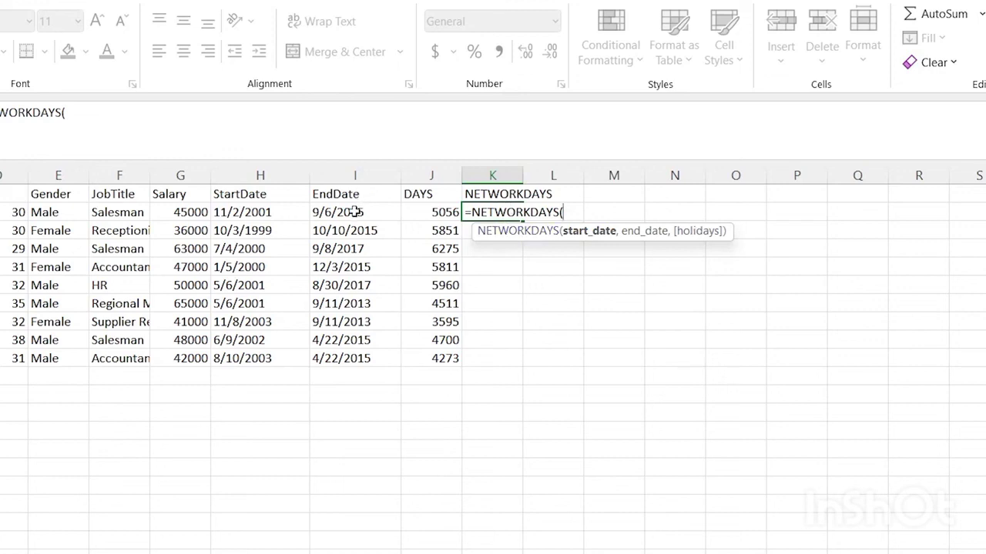
{"action": "left_click", "coordinate": [276, 213]}
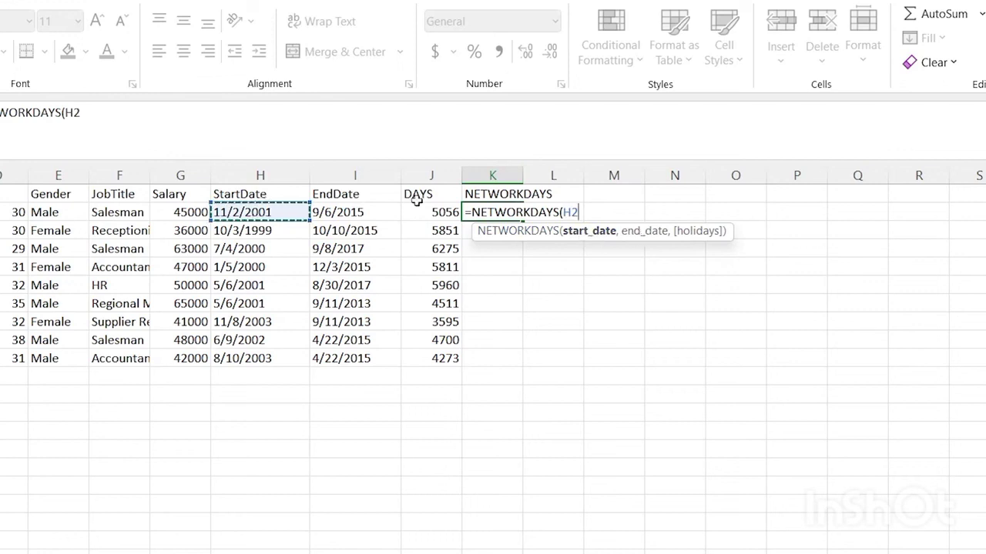
{"action": "type", "text": ","}
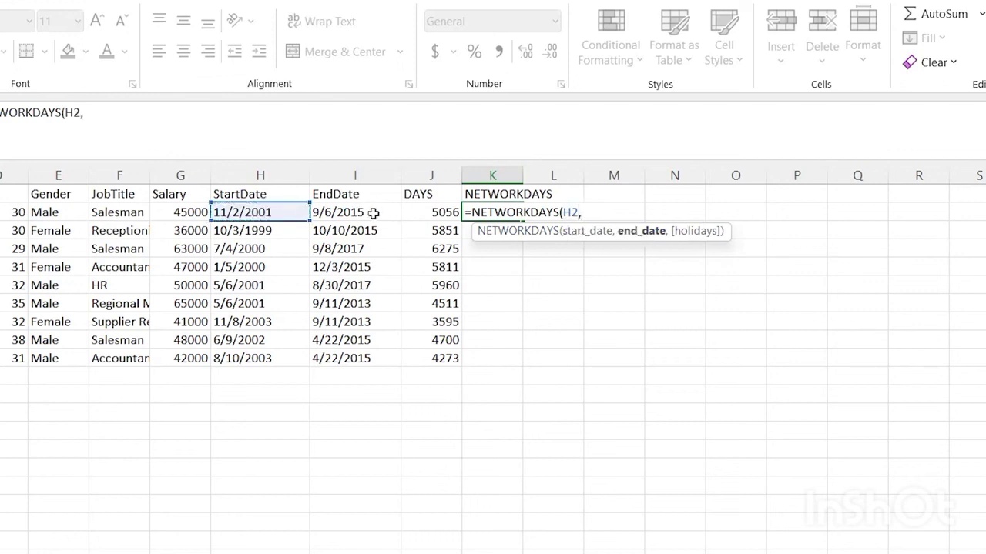
{"action": "left_click", "coordinate": [373, 213]}
{"action": "type", "text": ")"}
{"action": "key", "text": "Return"}
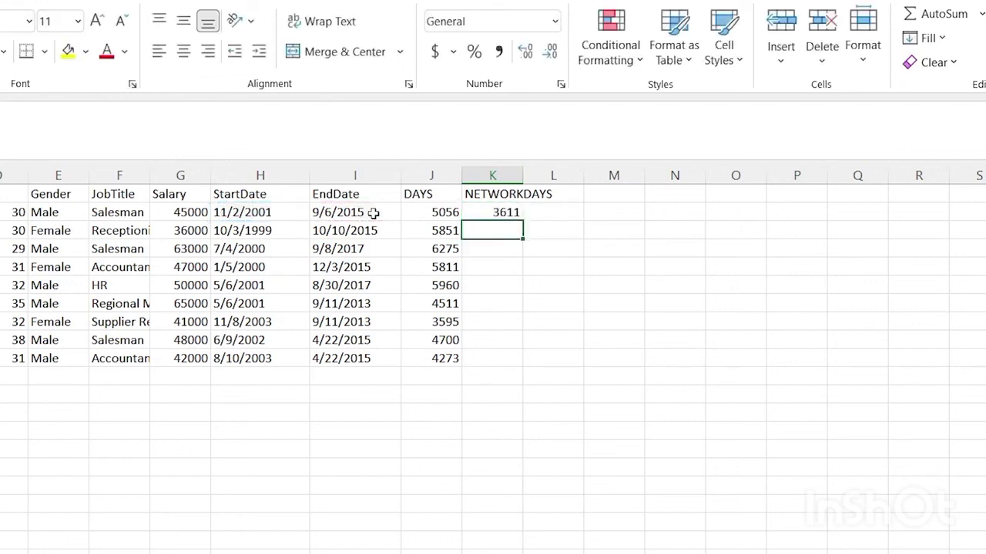
- Fill the NETWORKDAYS formula from K2 down through K10 and compare K2 with the DAYS result in J2
{"action": "left_click", "coordinate": [501, 214]}
{"action": "left_click_drag", "start_coordinate": [523, 220], "coordinate": [525, 362]}
{"action": "left_click", "coordinate": [574, 247]}
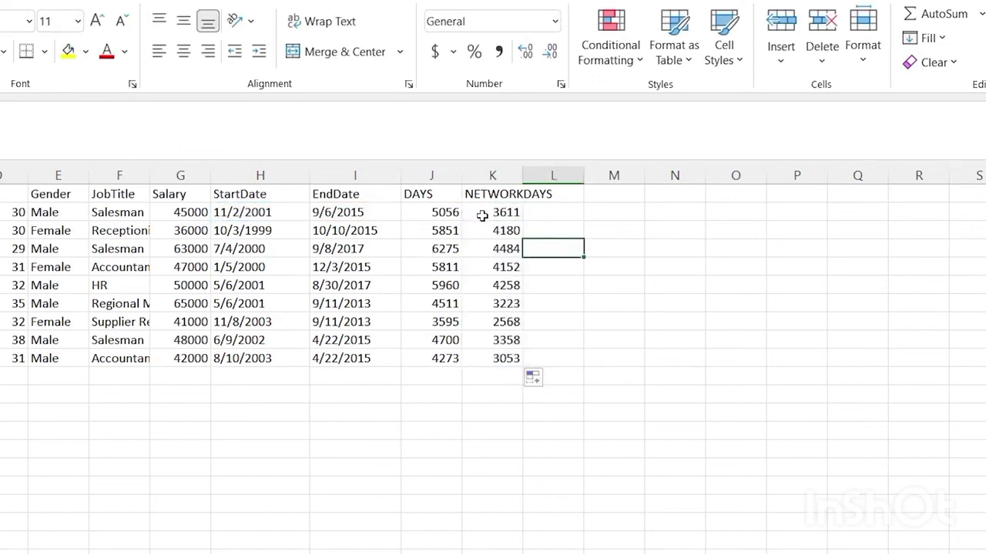
{"action": "left_click", "coordinate": [448, 215]}
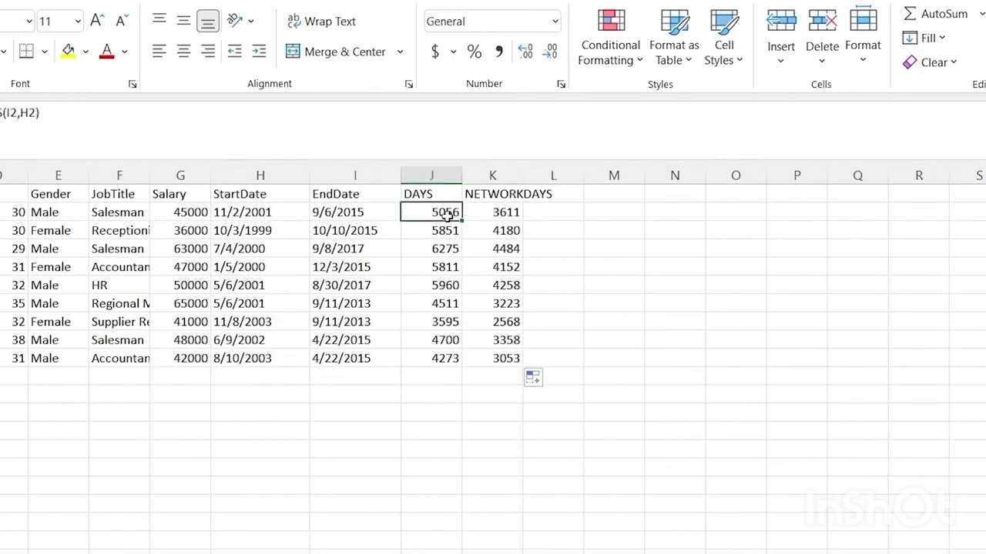
{"action": "left_click", "coordinate": [481, 212]}
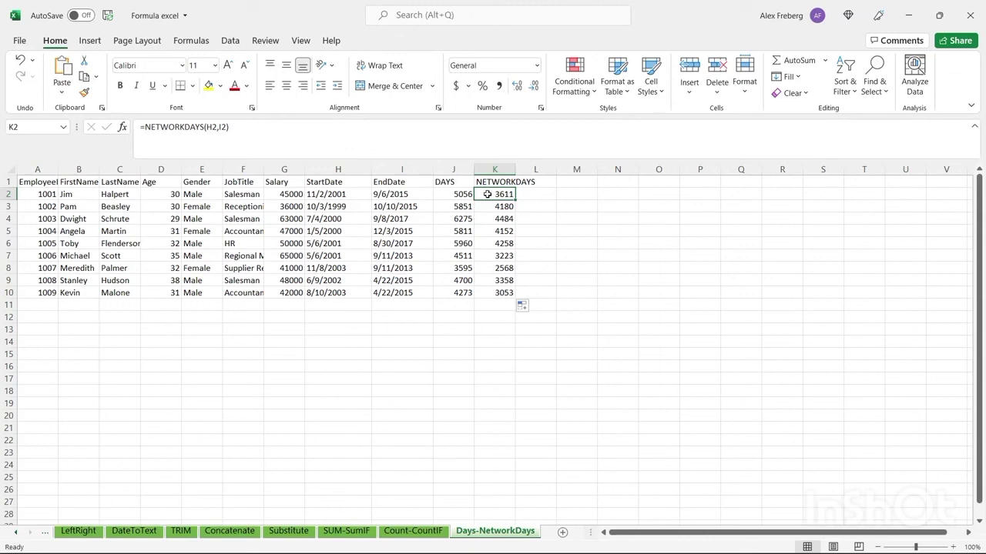
{"action": "left_click", "coordinate": [536, 194]}
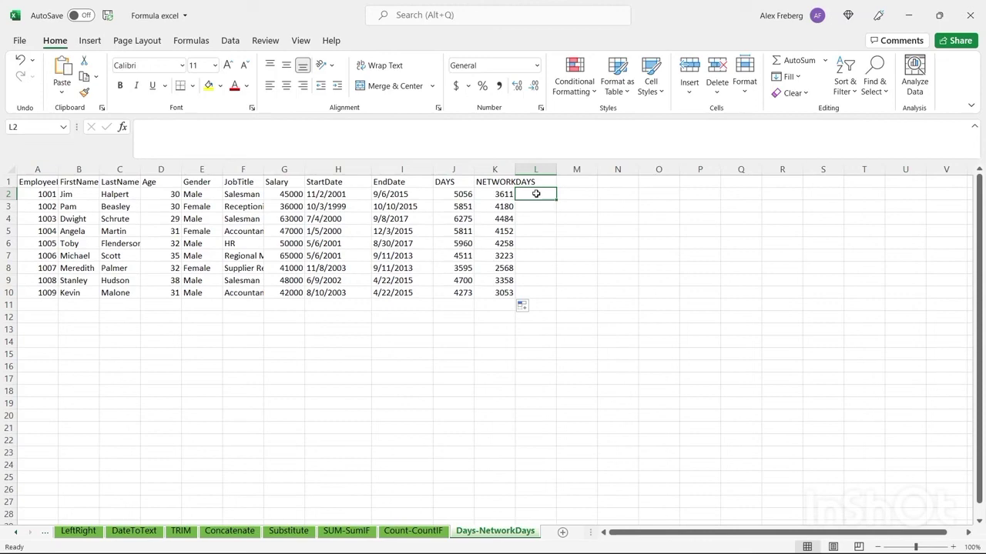